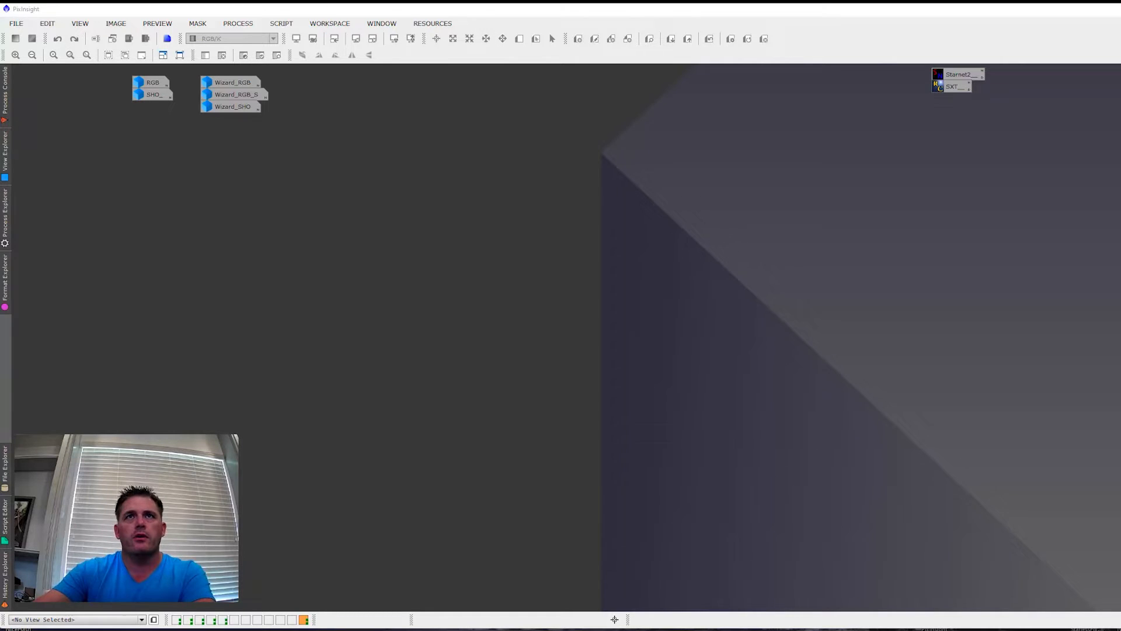
# - Load the process icons from Bills_RGB_Stars_to_NB_Transfer_V7.xpsm in the Downloads folder into the PixInsight workspace
pyautogui.hotkey('alt', 'Tab')
pyautogui.moveTo(793, 127); pyautogui.dragTo(132, 166)
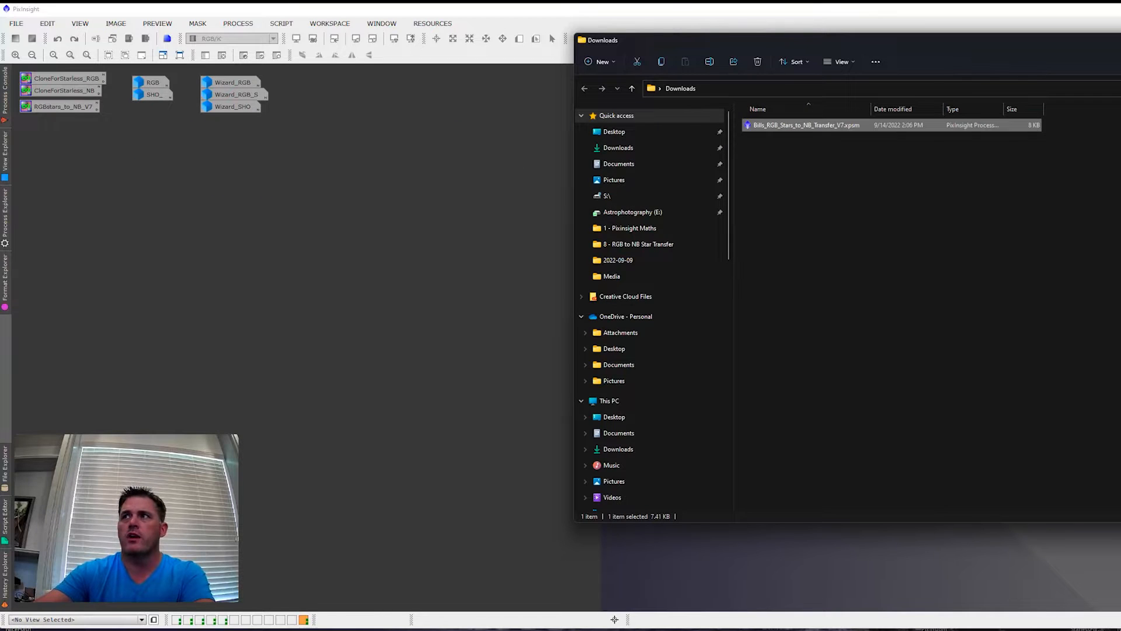
pyautogui.click(331, 158)
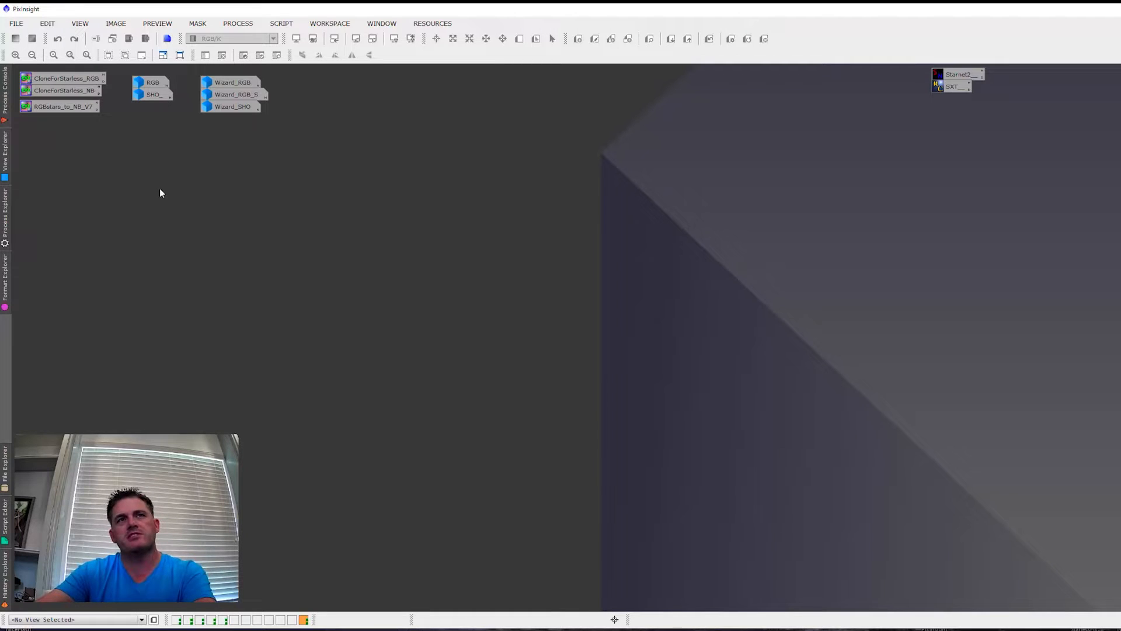
# - Restore the minimized RGB and SHO_ images and arrange their windows side by side
pyautogui.doubleClick(149, 82)
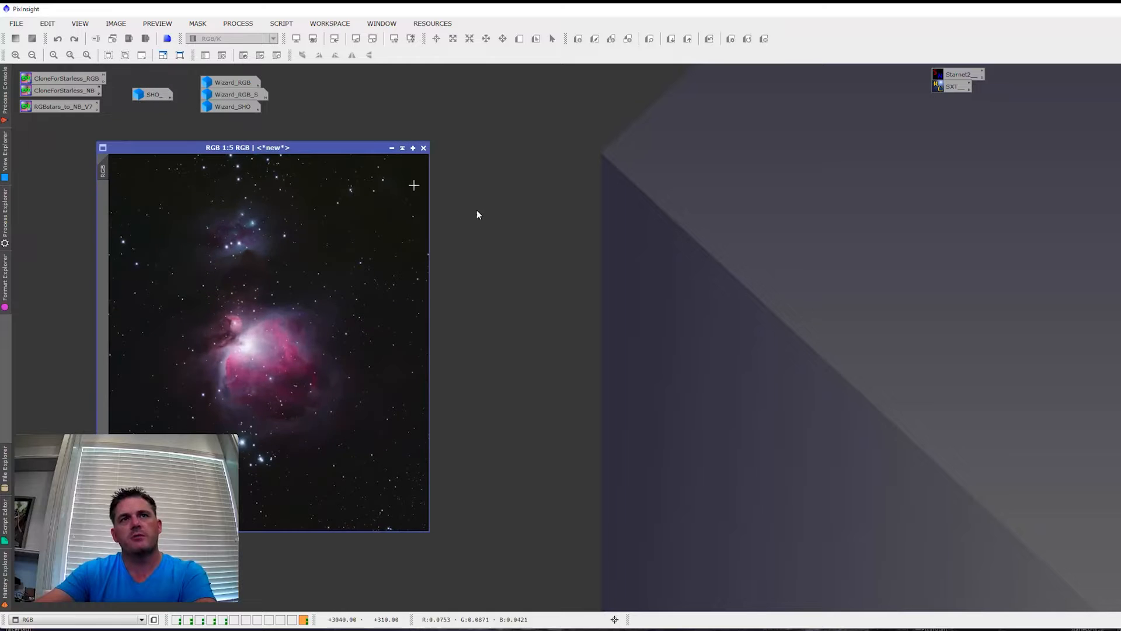
pyautogui.click(154, 96)
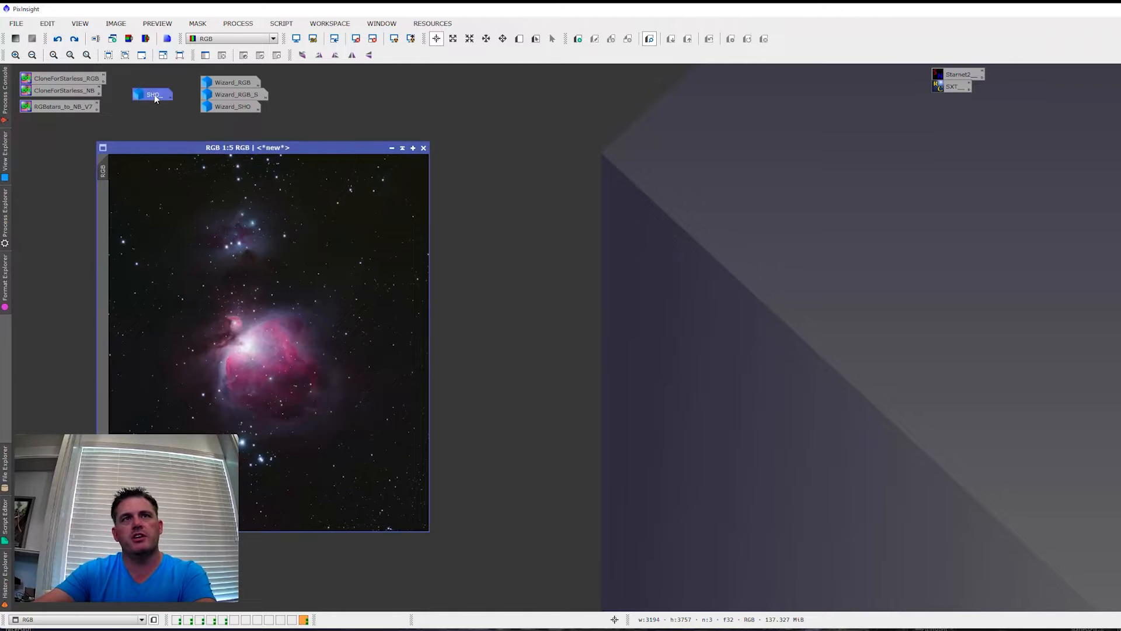
pyautogui.doubleClick(154, 96)
pyautogui.moveTo(297, 147); pyautogui.dragTo(442, 145)
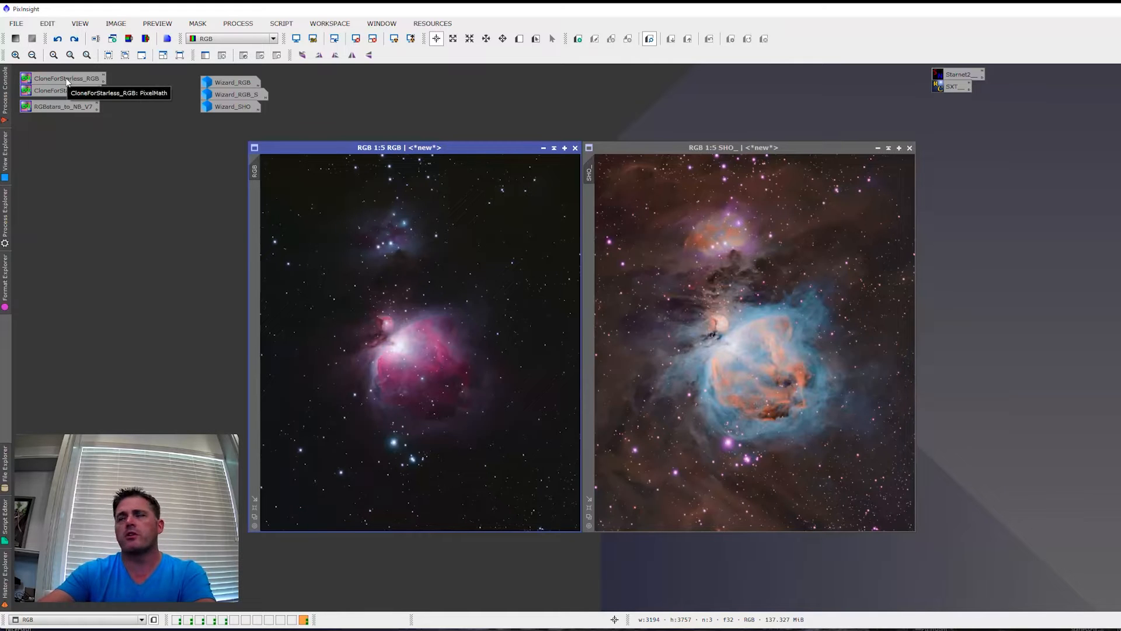
# - Create Starless_RGB and Starless_NB clones by applying CloneForStarless_RGB to RGB and CloneForStarless_NB to SHO_, and minimize both originals
pyautogui.moveTo(61, 76); pyautogui.dragTo(326, 206)
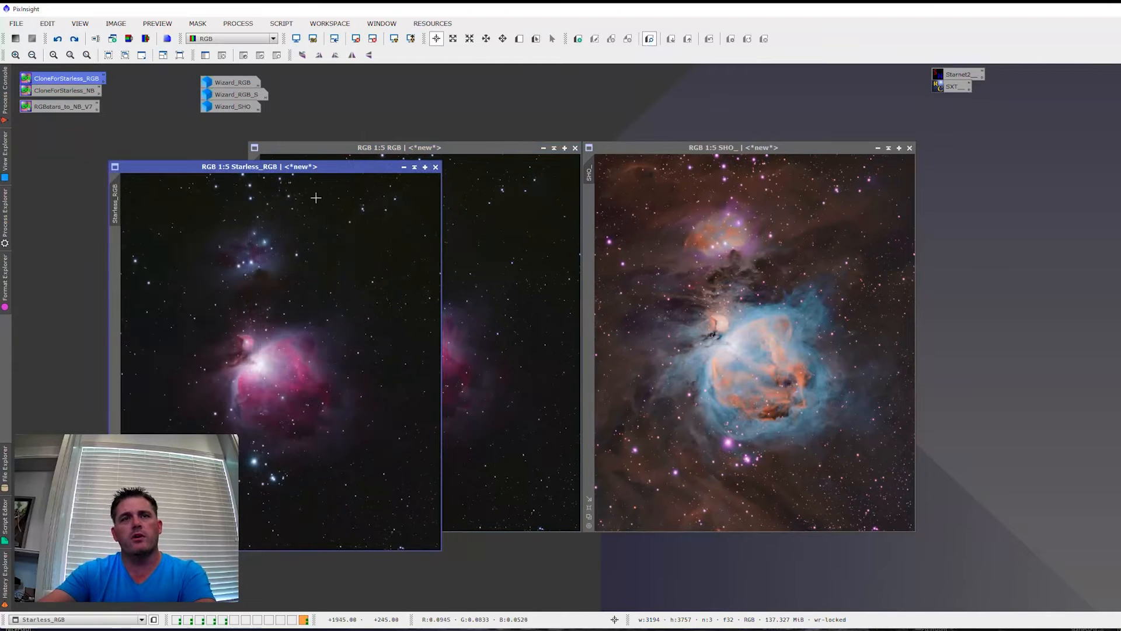
pyautogui.click(543, 148)
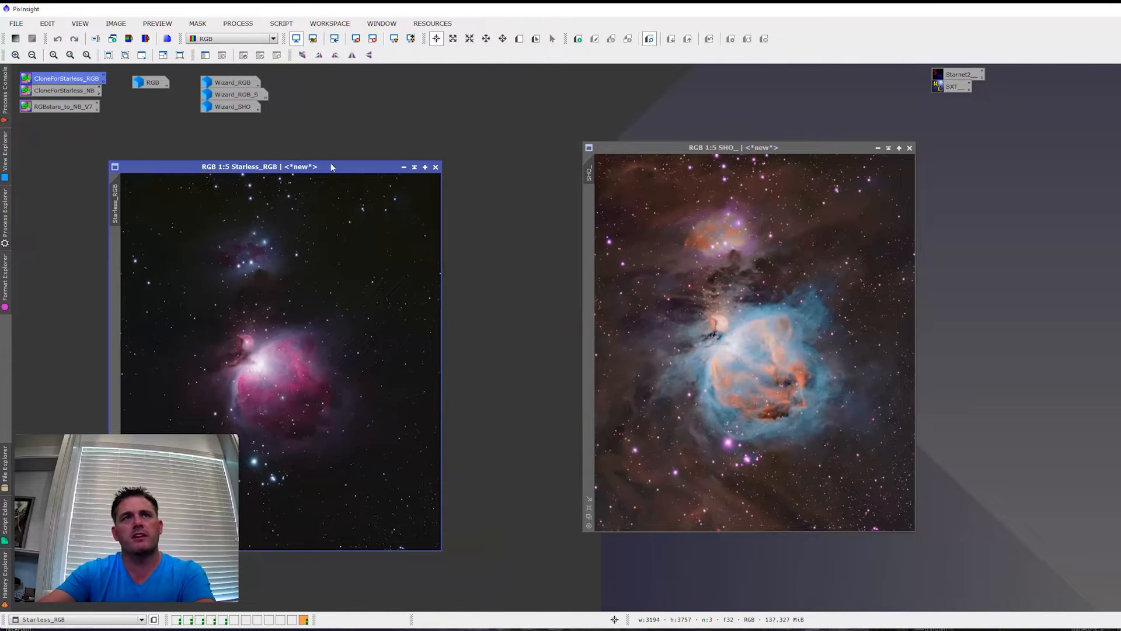
pyautogui.moveTo(74, 92); pyautogui.dragTo(603, 168)
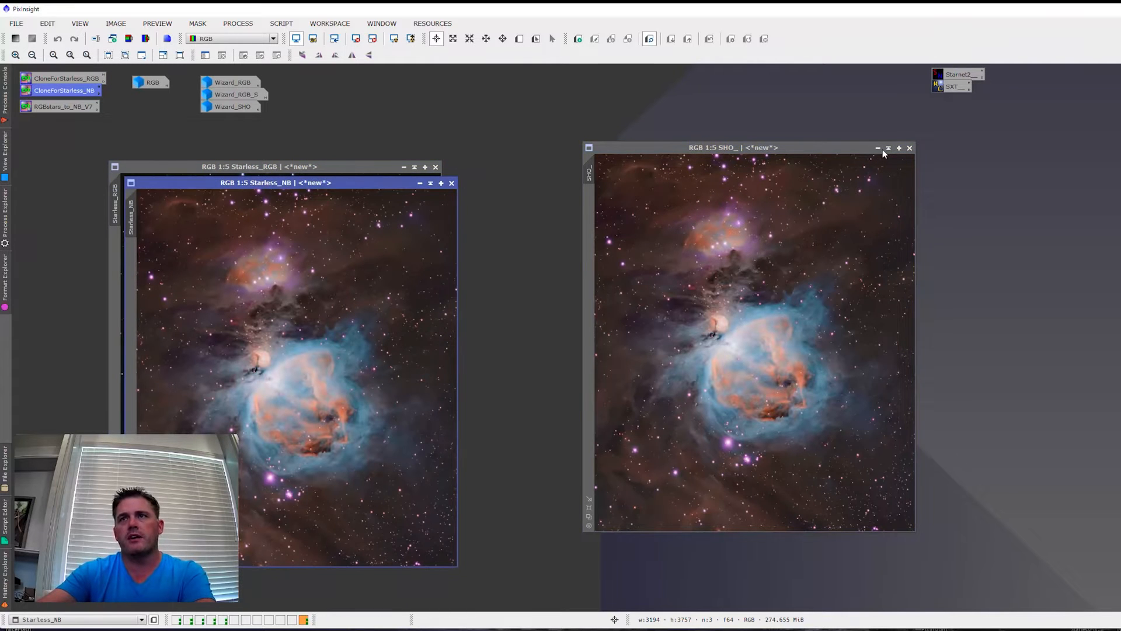
pyautogui.click(877, 149)
# - Arrange the Starless_RGB and Starless_NB clone windows side by side in the workspace
pyautogui.moveTo(376, 185); pyautogui.dragTo(821, 168)
pyautogui.moveTo(329, 166); pyautogui.dragTo(450, 168)
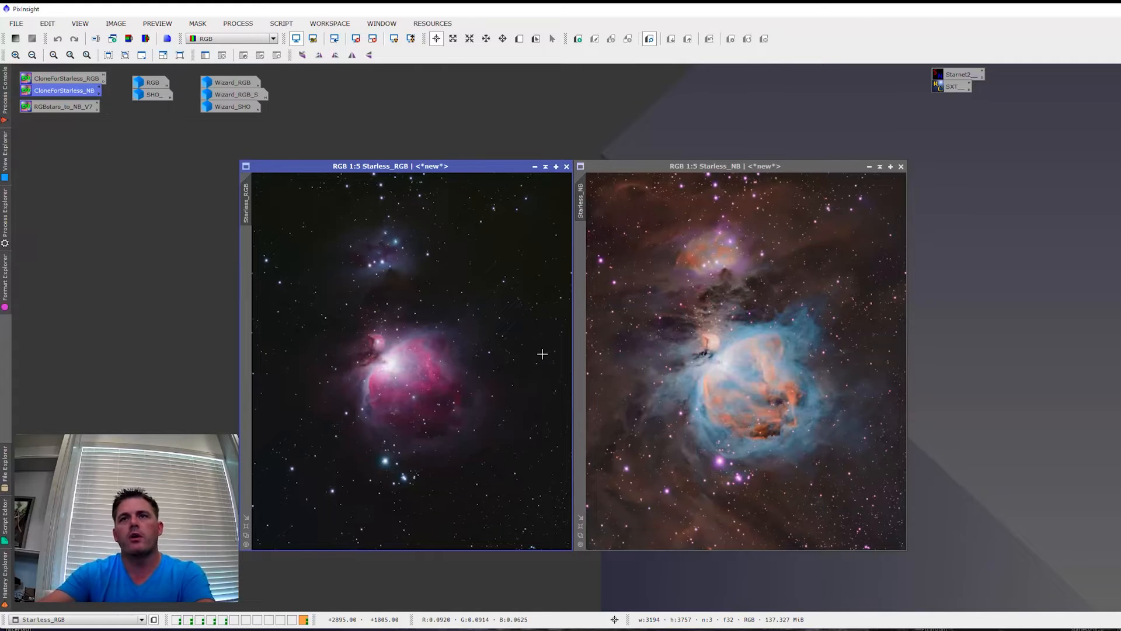
pyautogui.click(705, 136)
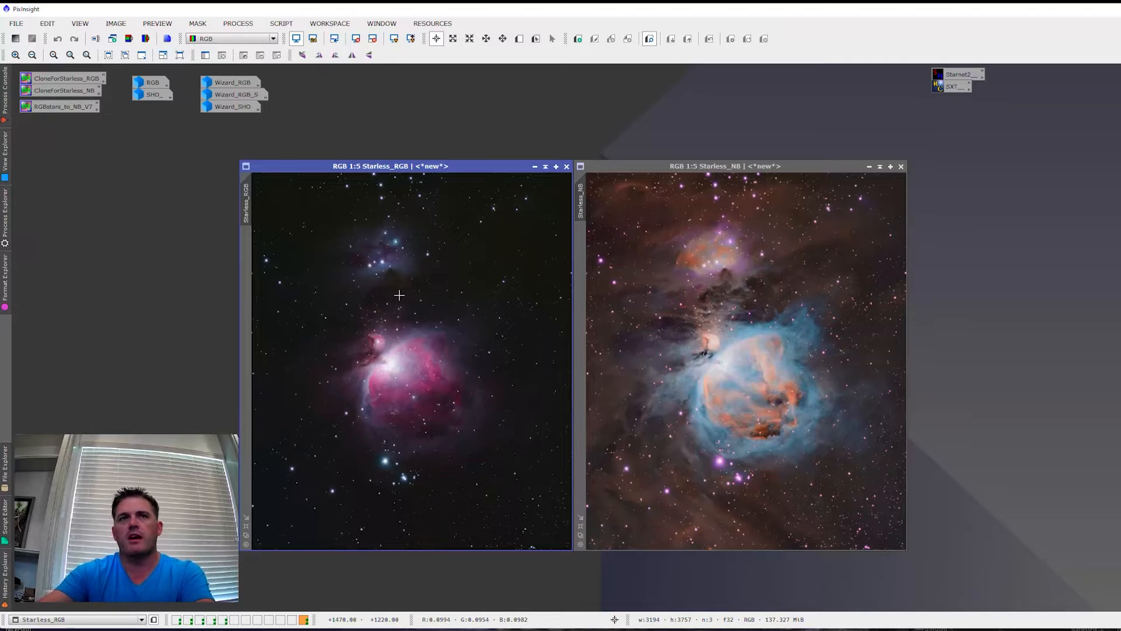
# - Remove the stars from the Starless_RGB image with a saved star-removal process icon
pyautogui.moveTo(955, 80); pyautogui.dragTo(483, 213)
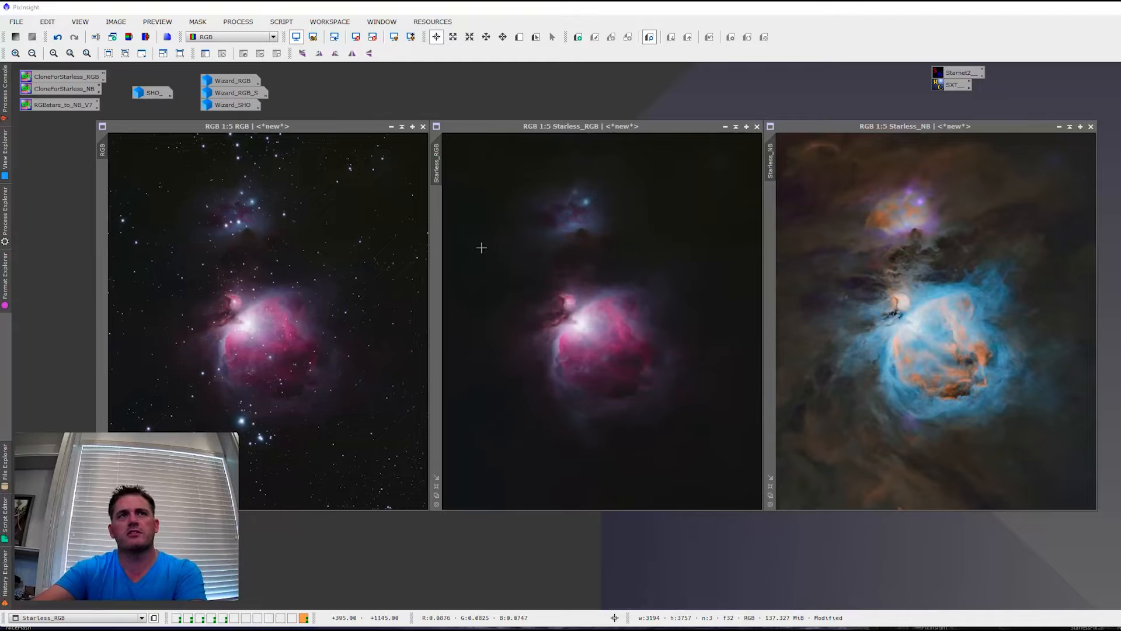
# - Apply the RGBstars_to_NB_V7 process to the RGB image and close the resulting RGB_NB image
pyautogui.click(50, 106)
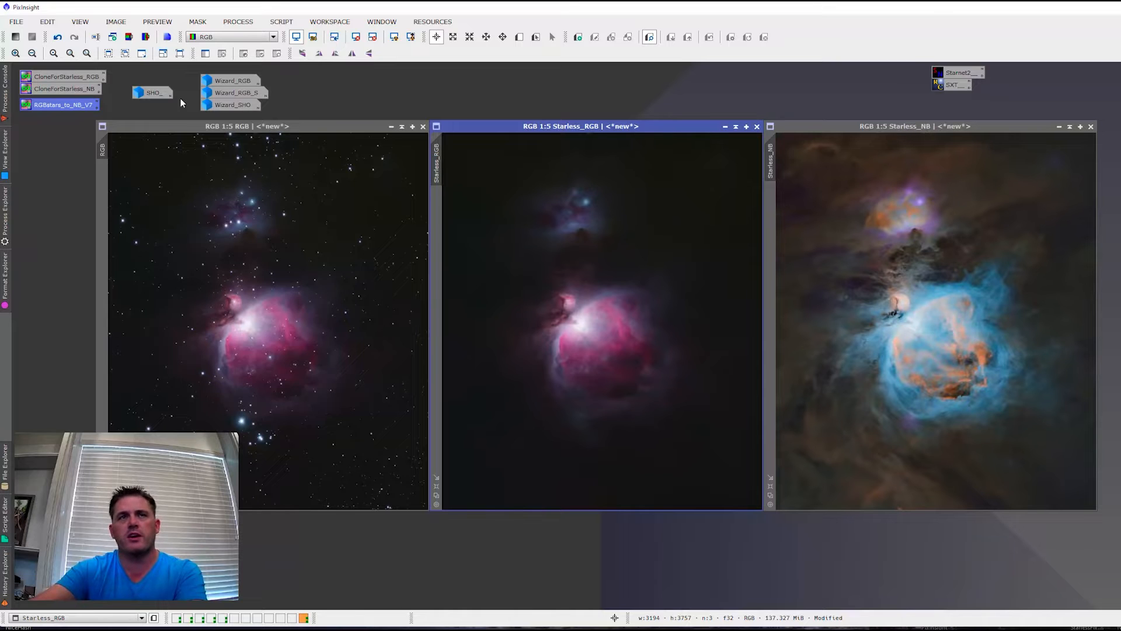
pyautogui.moveTo(49, 111); pyautogui.dragTo(283, 229)
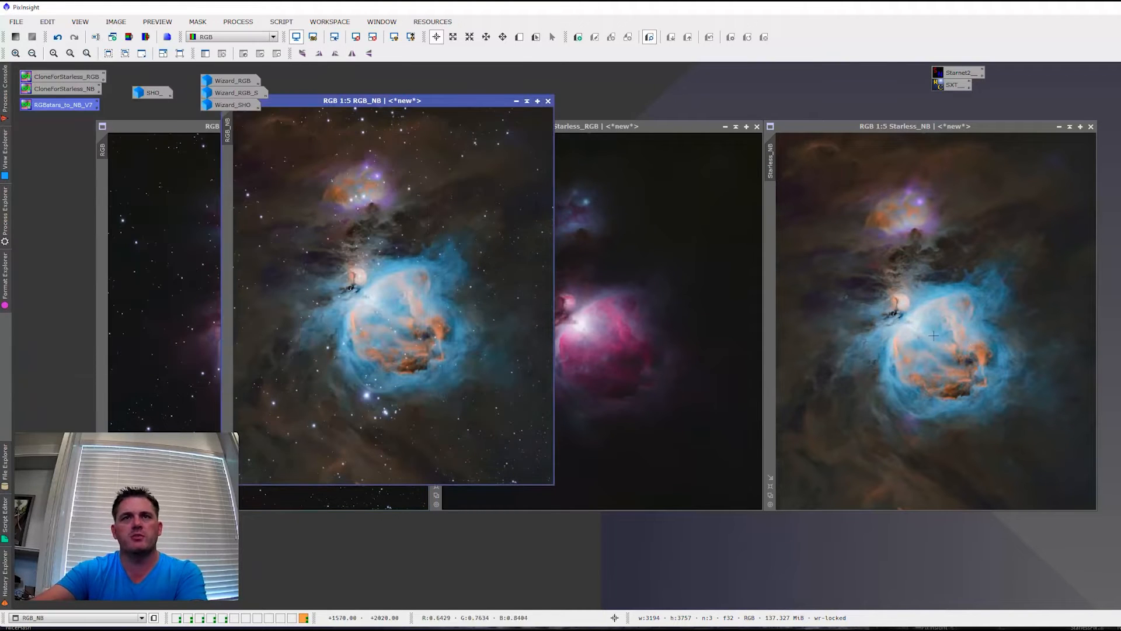
pyautogui.click(528, 101)
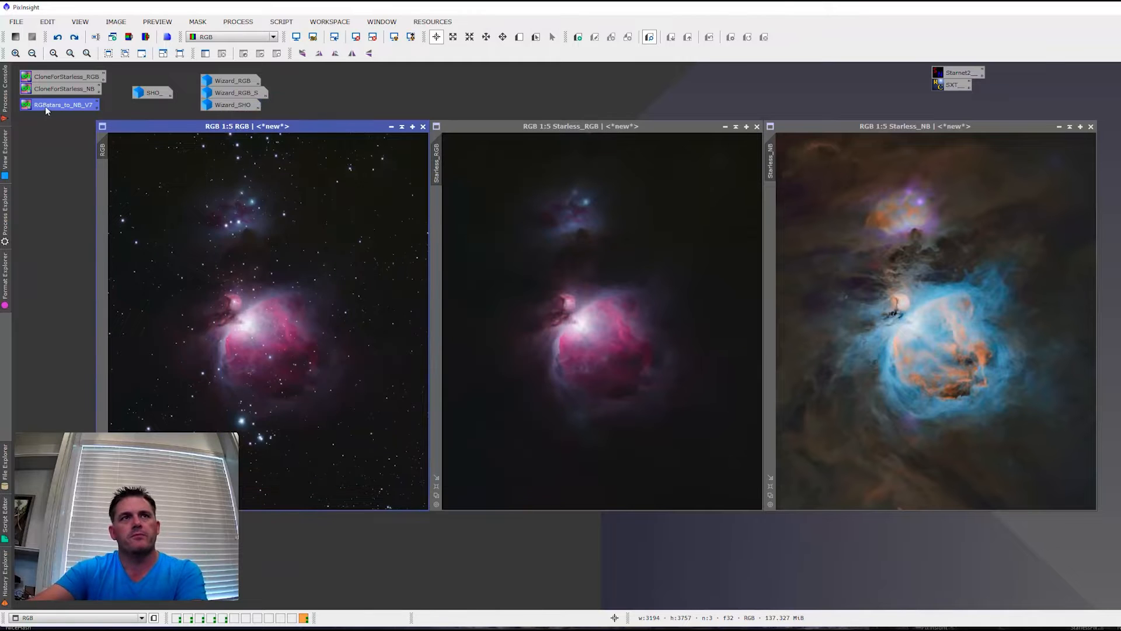
# - Open the RGBstars_to_NB_V7 PixelMath process and place its window clear of the RGB image
pyautogui.doubleClick(45, 107)
pyautogui.moveTo(905, 120); pyautogui.dragTo(900, 160)
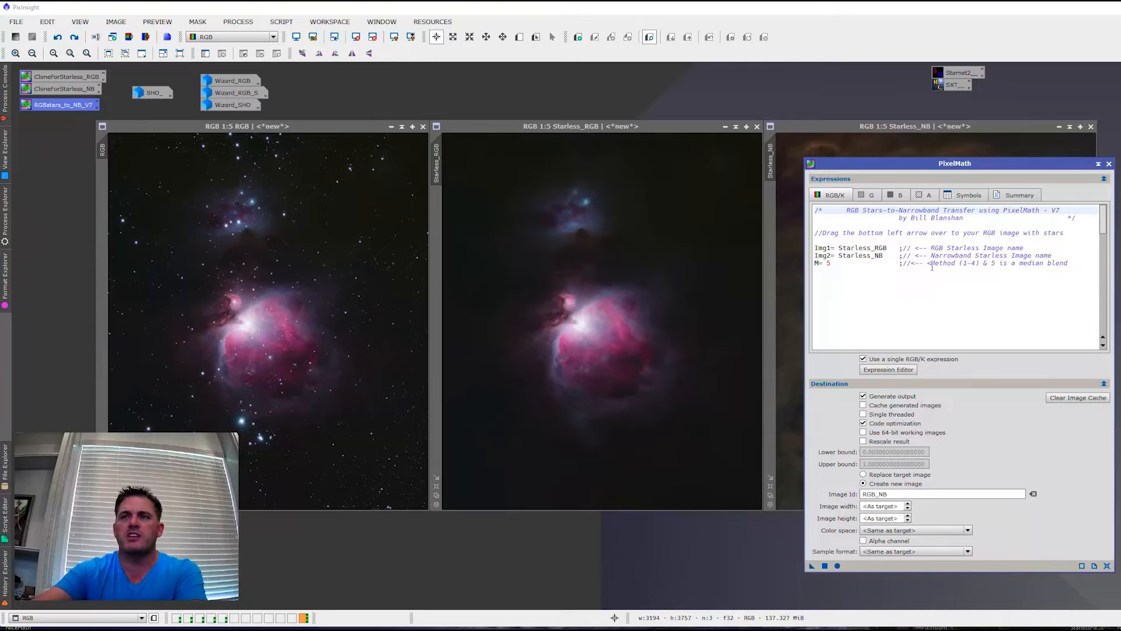
pyautogui.click(842, 279)
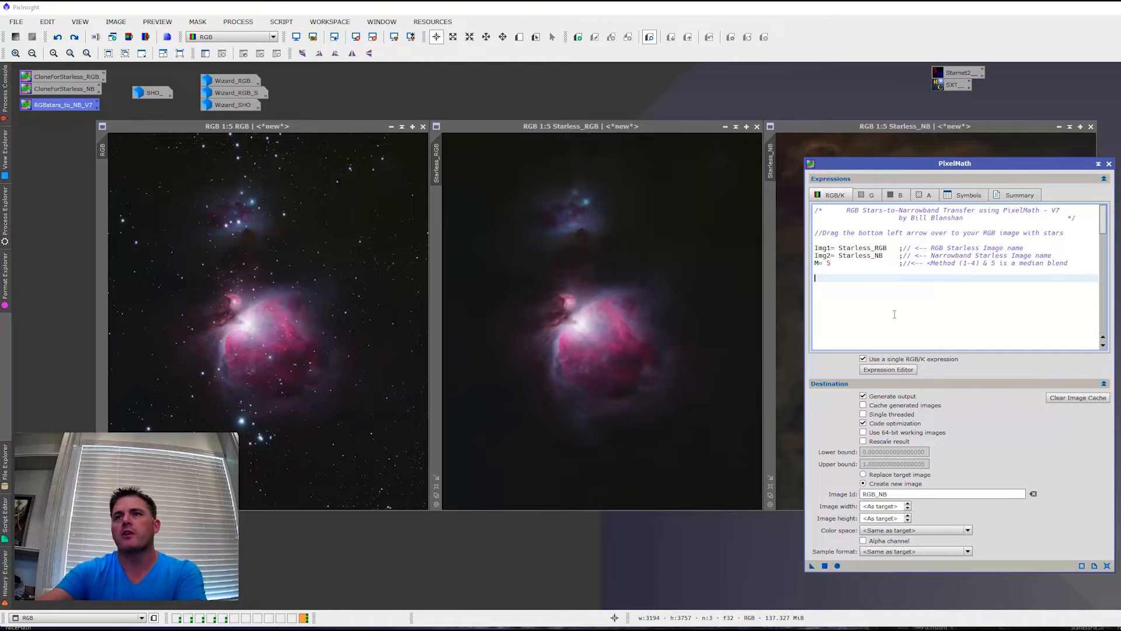
# - Change the method value M in the PixelMath expression to 1 and restore it to 5
pyautogui.doubleClick(828, 264)
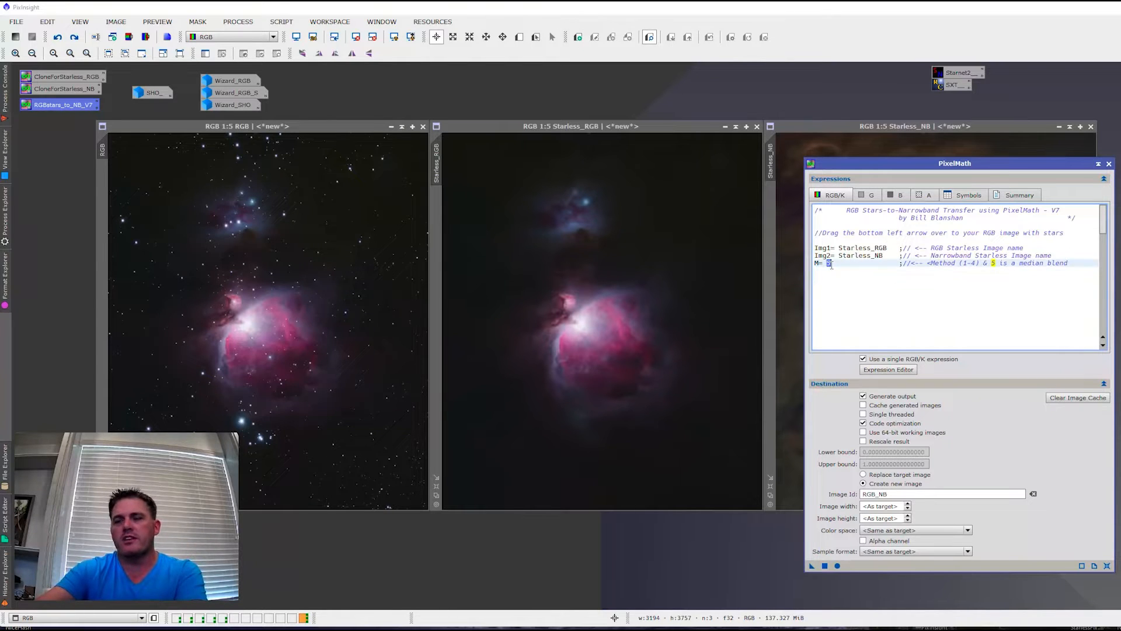
pyautogui.click(844, 278)
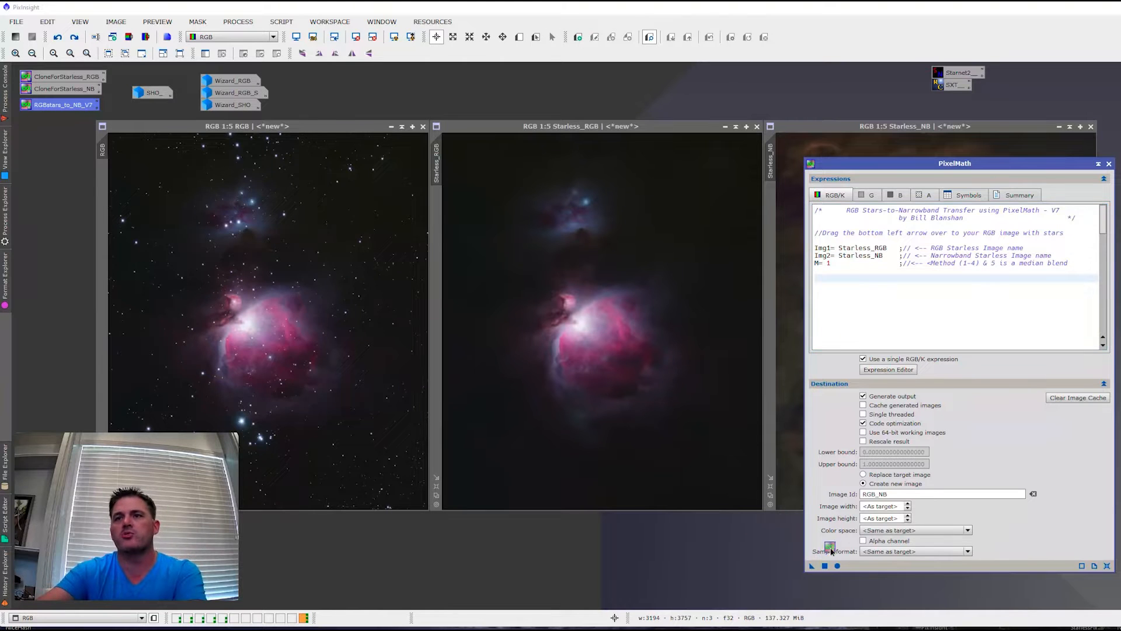
pyautogui.click(828, 263)
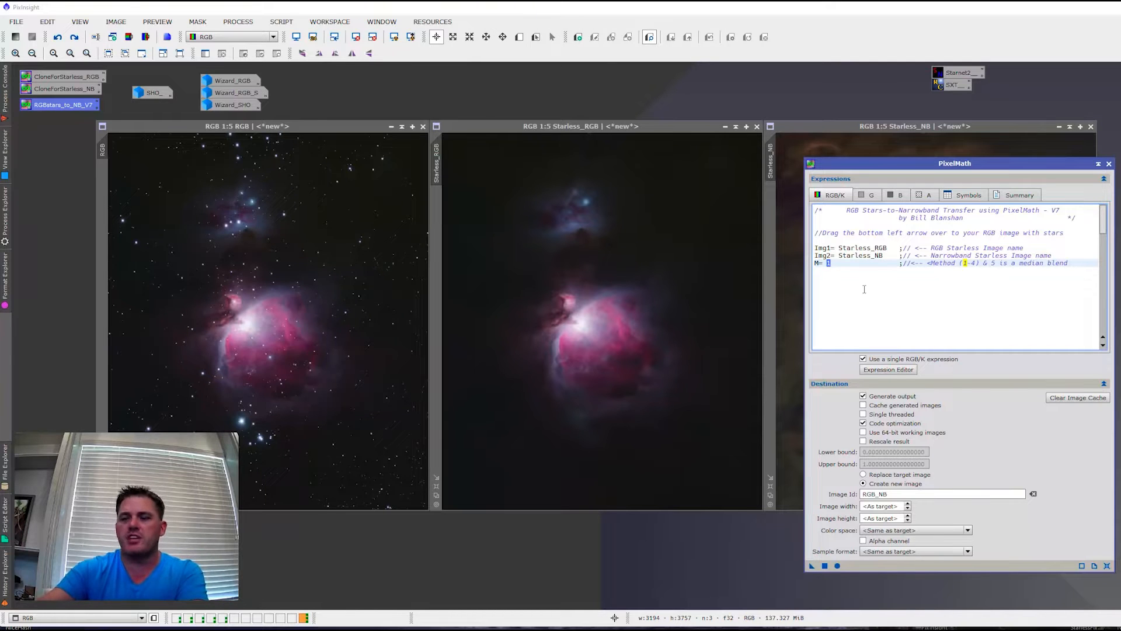
pyautogui.click(856, 279)
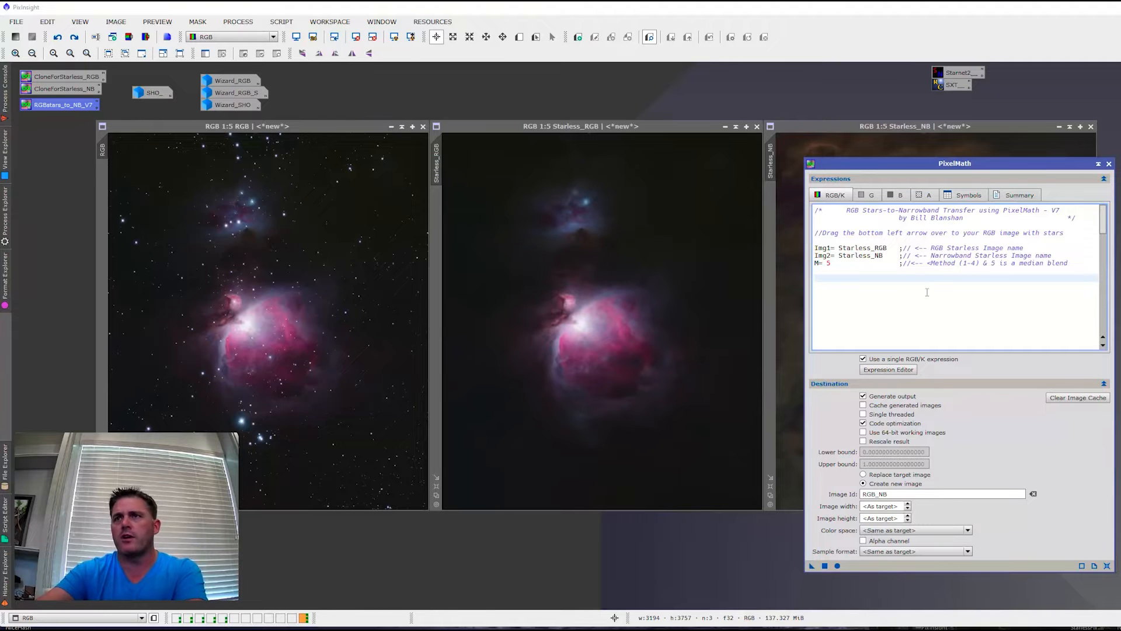
# - Apply the PixelMath star transfer with M=5 to the RGB image and place the RGB_NB result beside the original
pyautogui.moveTo(866, 165); pyautogui.dragTo(864, 160)
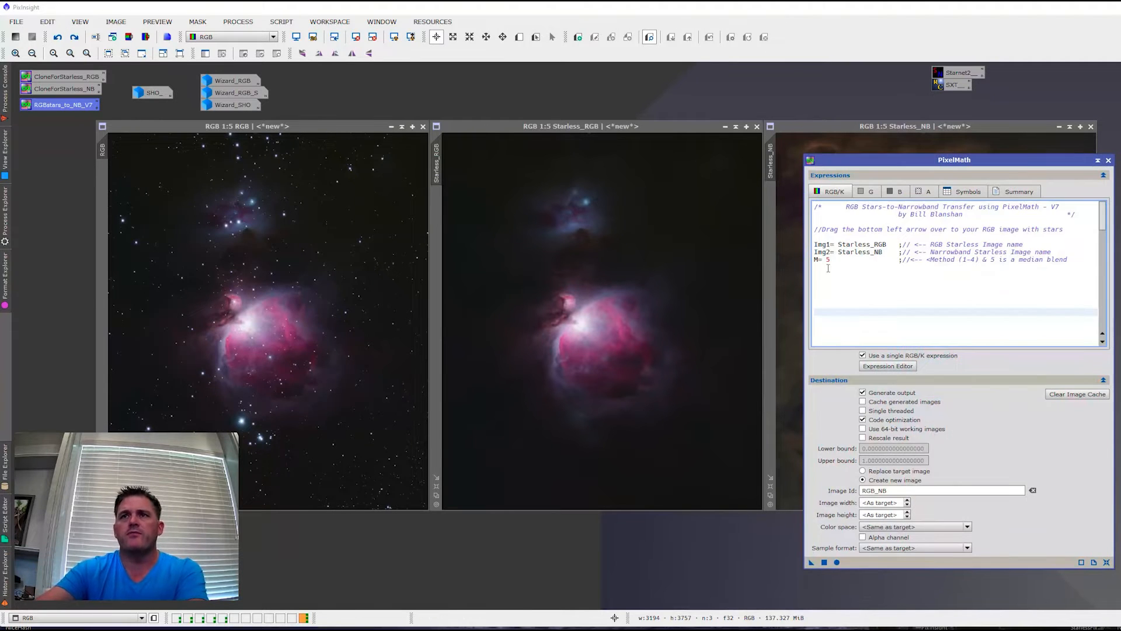
pyautogui.moveTo(802, 565); pyautogui.dragTo(418, 356)
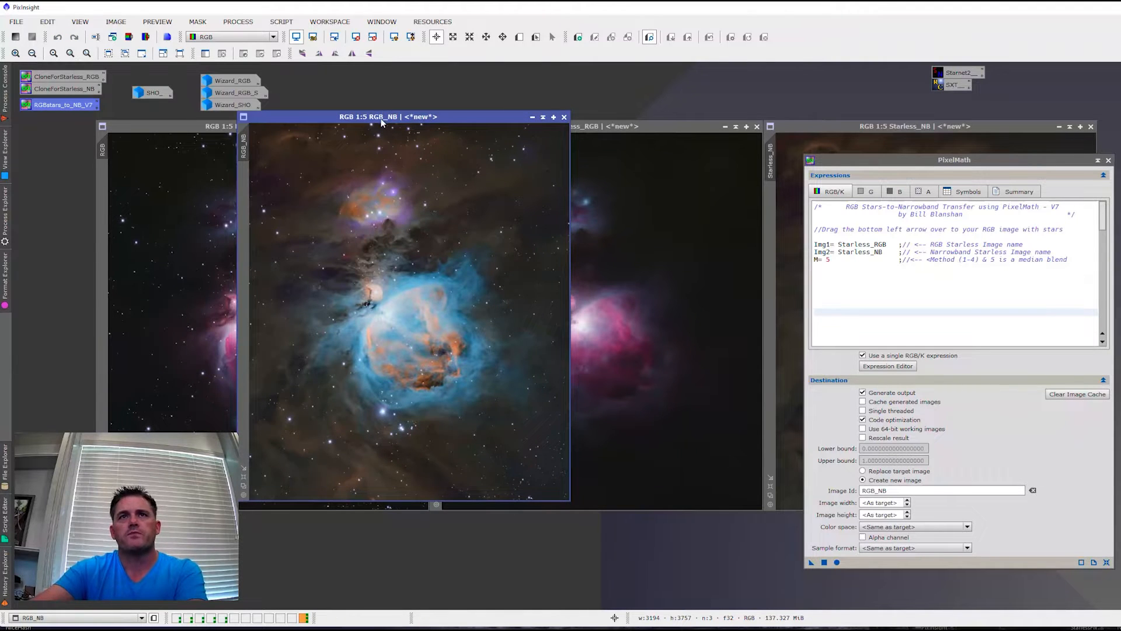
pyautogui.moveTo(381, 121); pyautogui.dragTo(542, 99)
# - Examine the transferred stars across the RGB_NB image at up to 2:1, checking the pixel values of a star in the upper nebula
pyautogui.scroll(4, 608, 321)
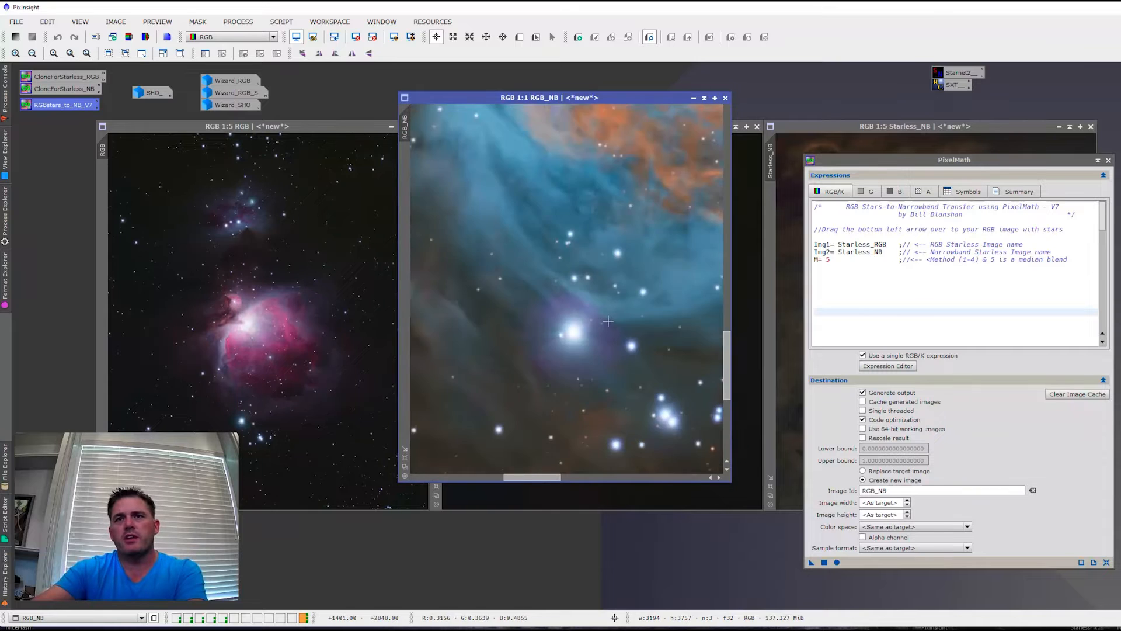
pyautogui.scroll(-1, 688, 307)
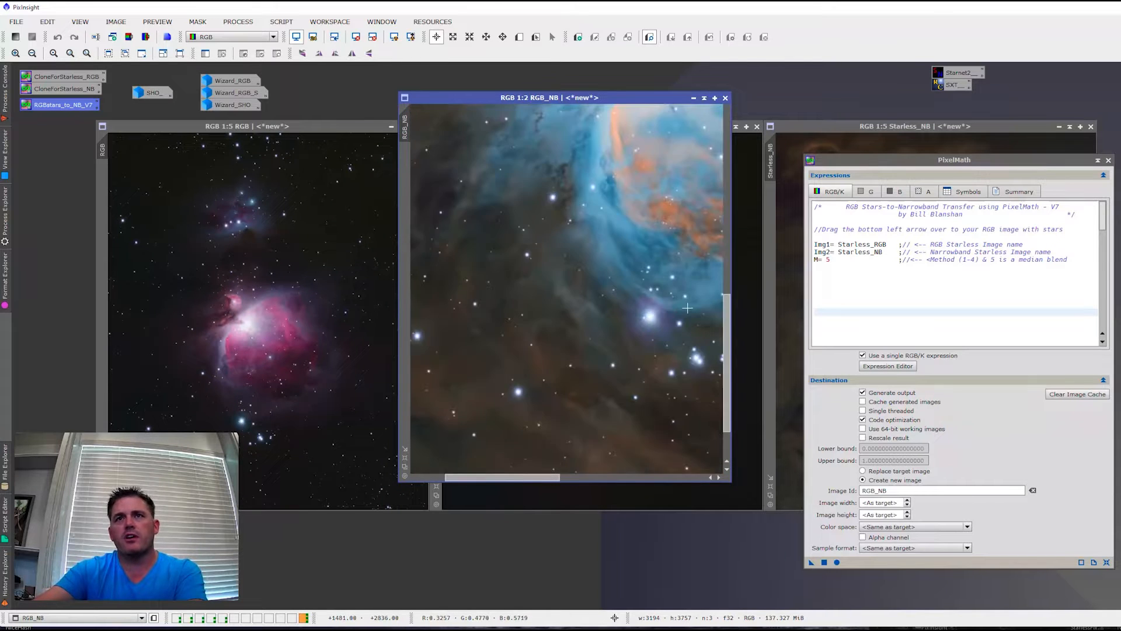
pyautogui.scroll(2, 500, 186)
pyautogui.scroll(-1, 677, 349)
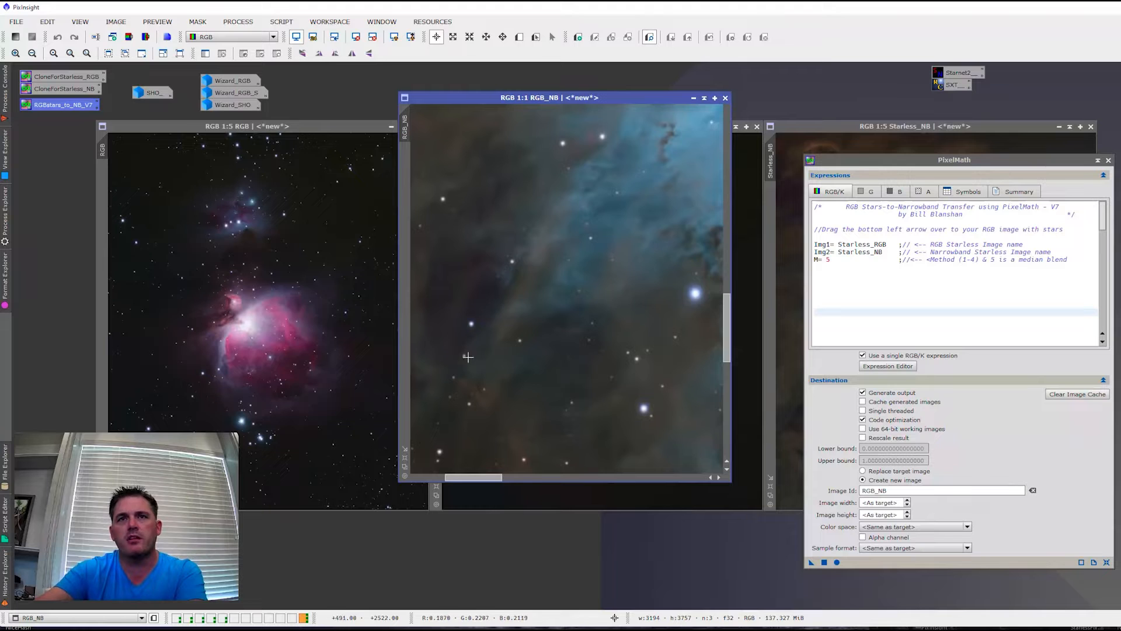
pyautogui.scroll(-4, 495, 356)
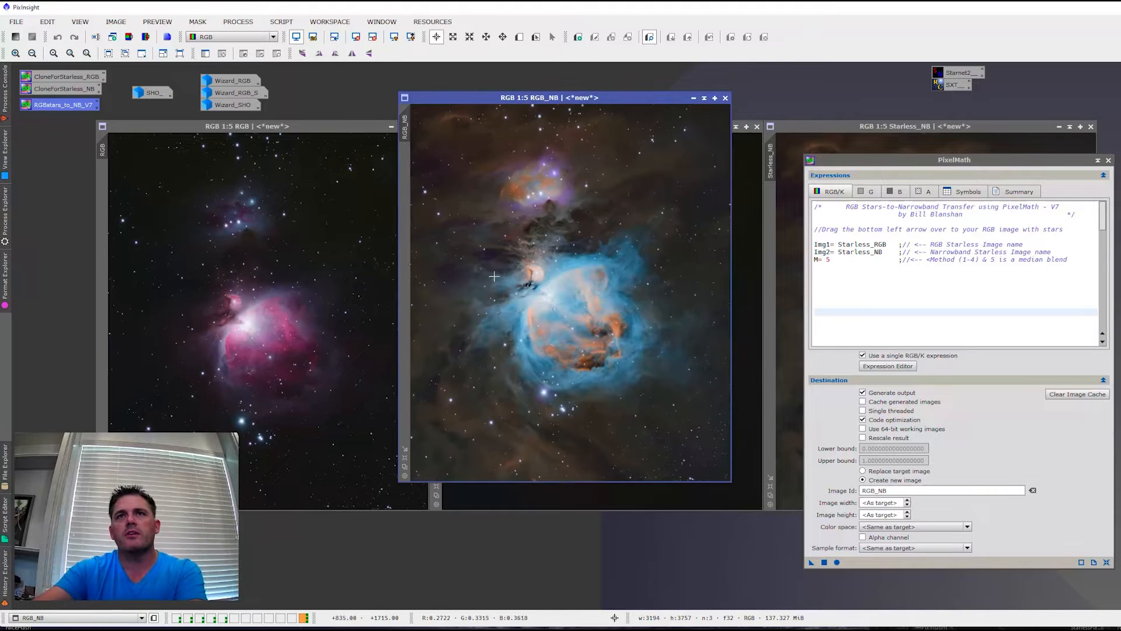
pyautogui.scroll(4, 525, 186)
pyautogui.scroll(1, 537, 254)
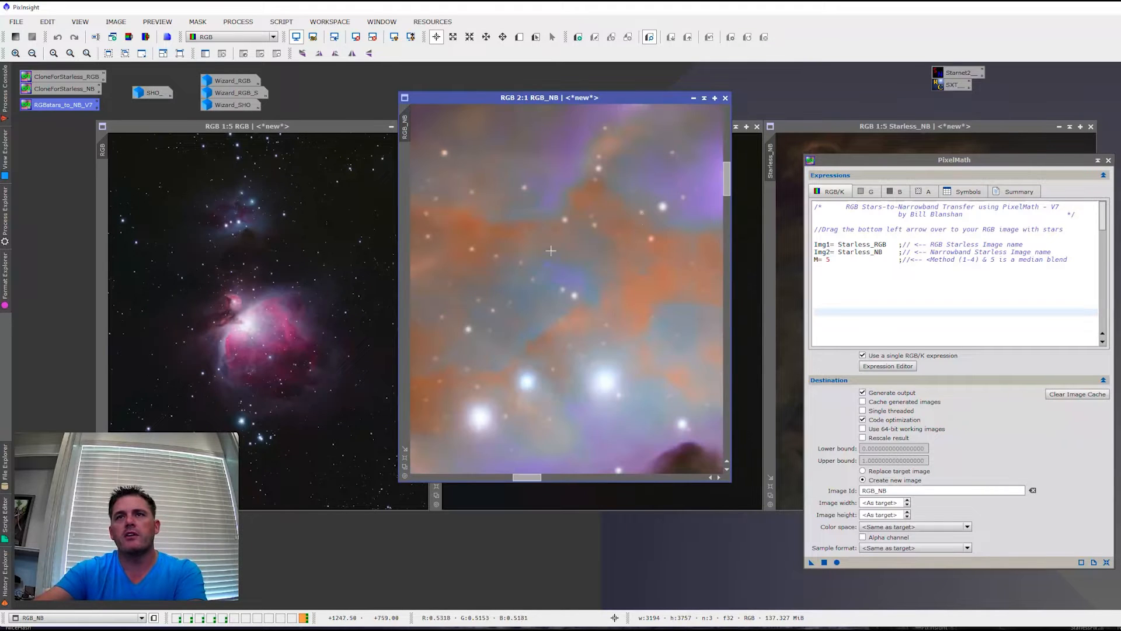
pyautogui.click(662, 205)
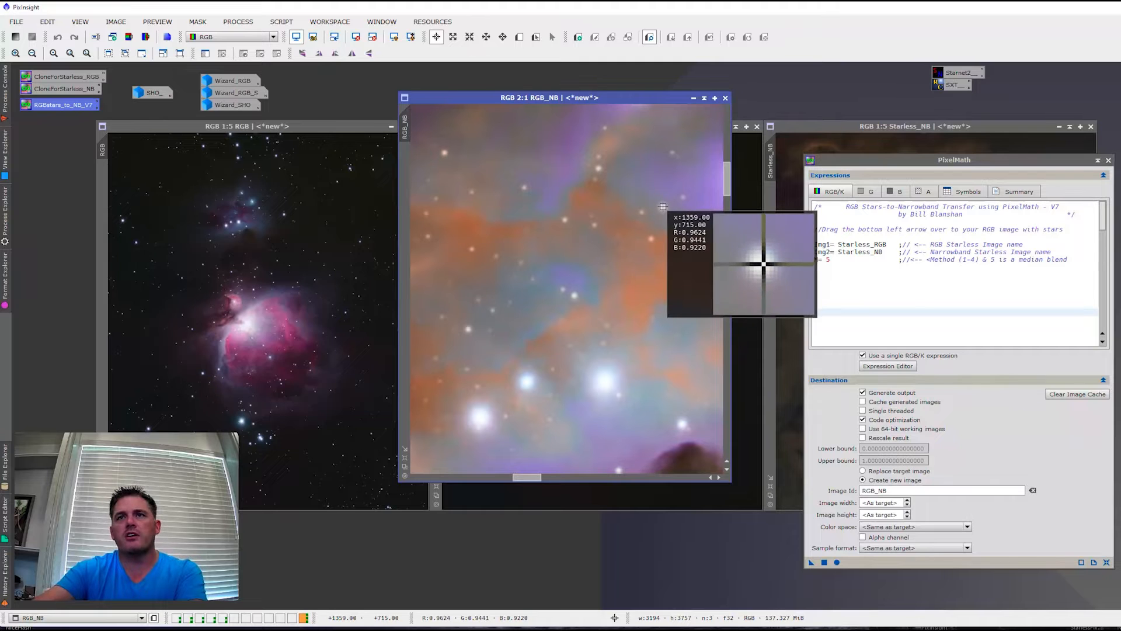
pyautogui.scroll(-1, 640, 141)
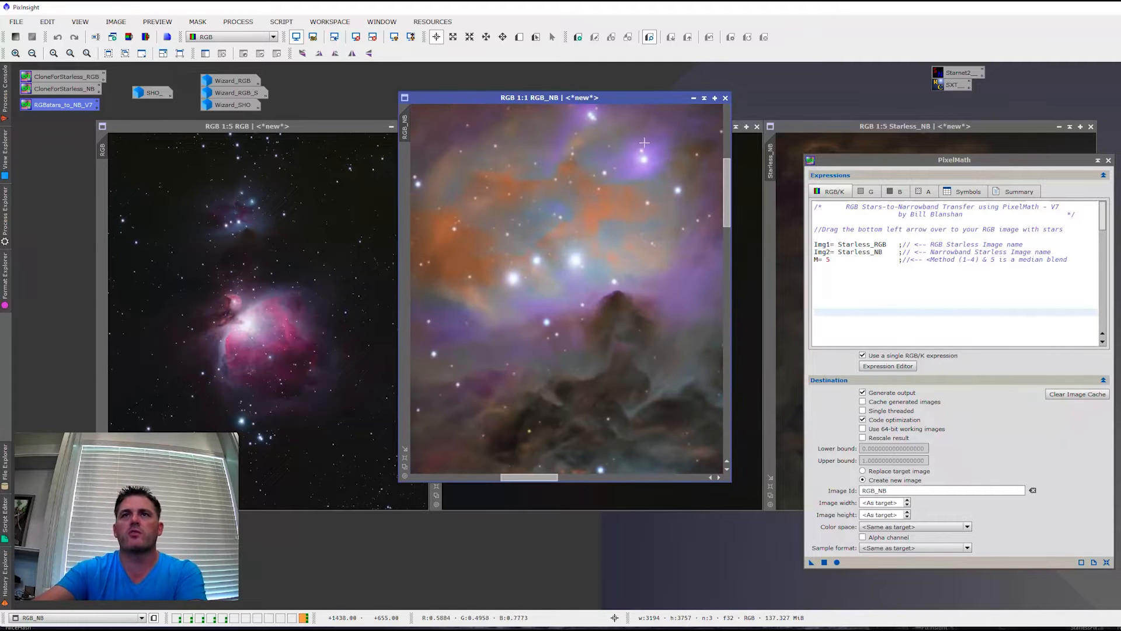
pyautogui.scroll(-1, 576, 250)
pyautogui.scroll(1, 559, 335)
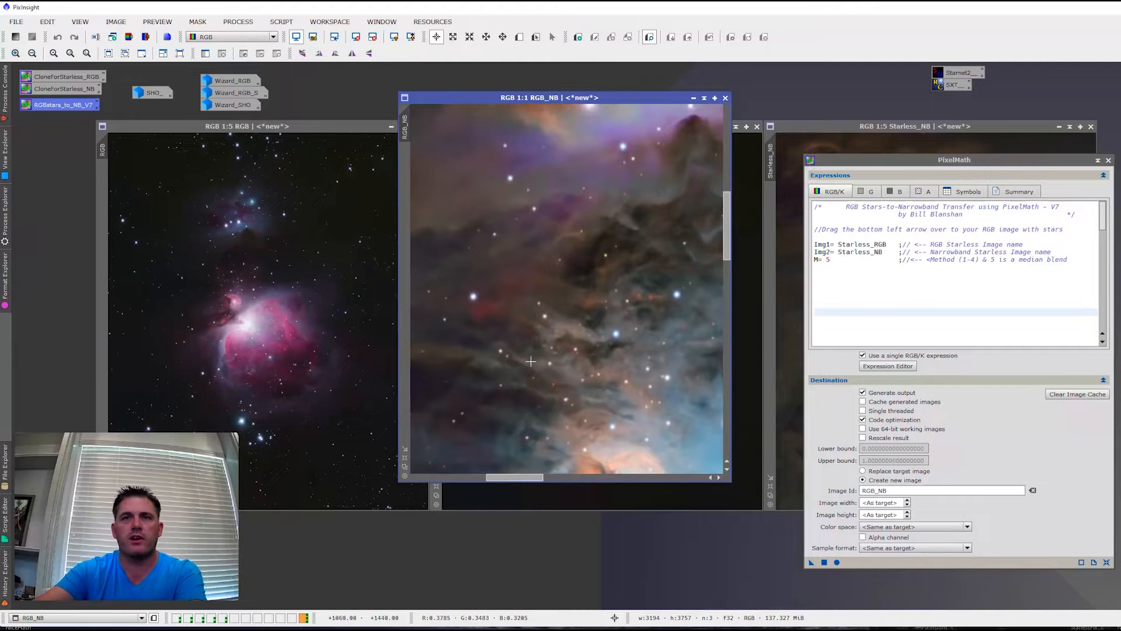
pyautogui.scroll(-2, 463, 329)
pyautogui.scroll(-1, 463, 329)
pyautogui.scroll(4, 666, 310)
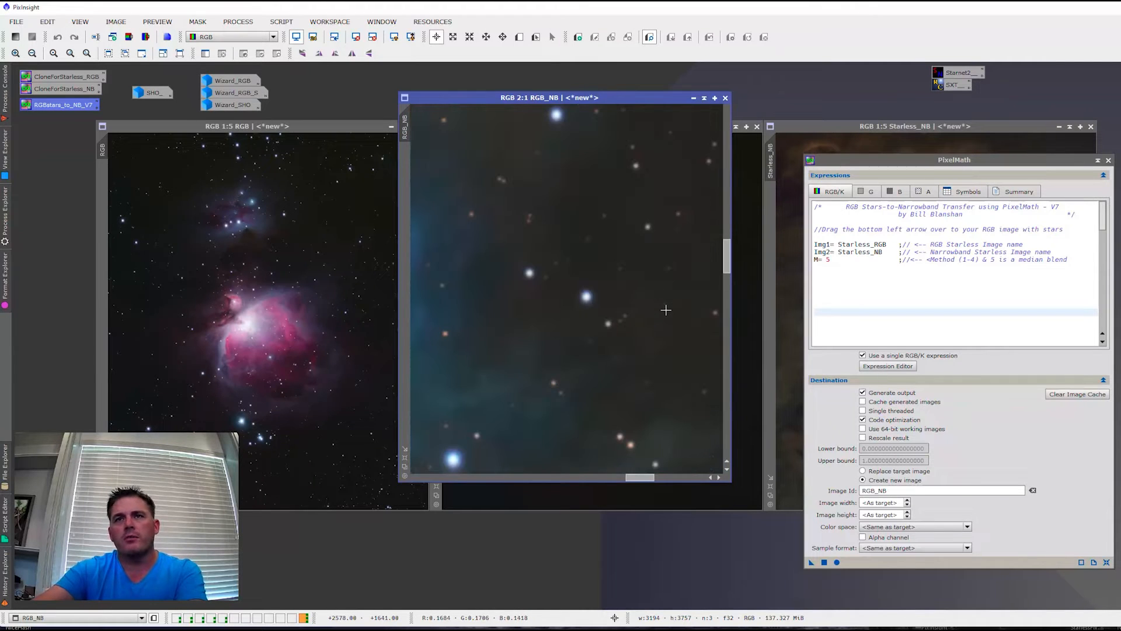
pyautogui.scroll(-3, 666, 310)
pyautogui.scroll(1, 604, 343)
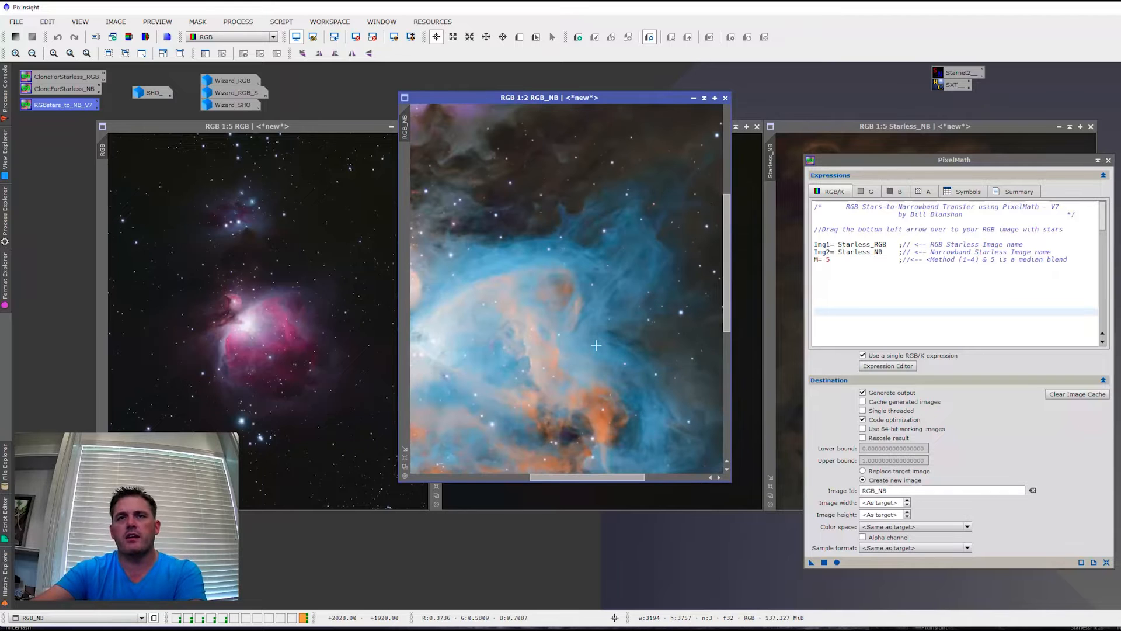
pyautogui.scroll(-3, 604, 344)
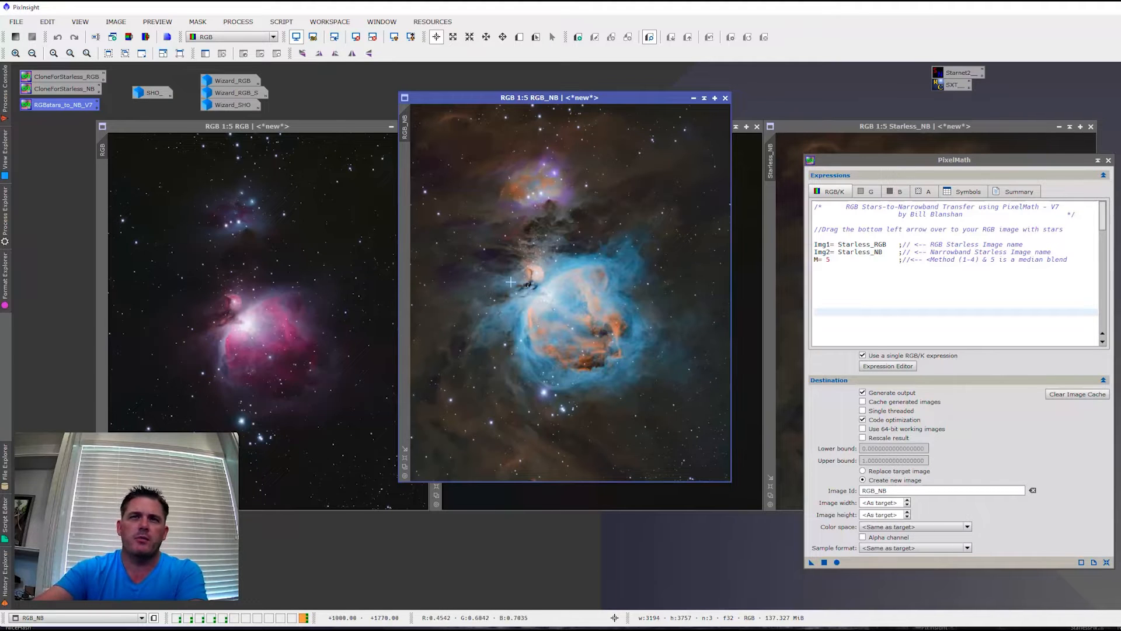
# - Inspect the stars in the bright core of RGB_NB at 2:1 and match the original RGB image to the same view
pyautogui.scroll(5, 620, 284)
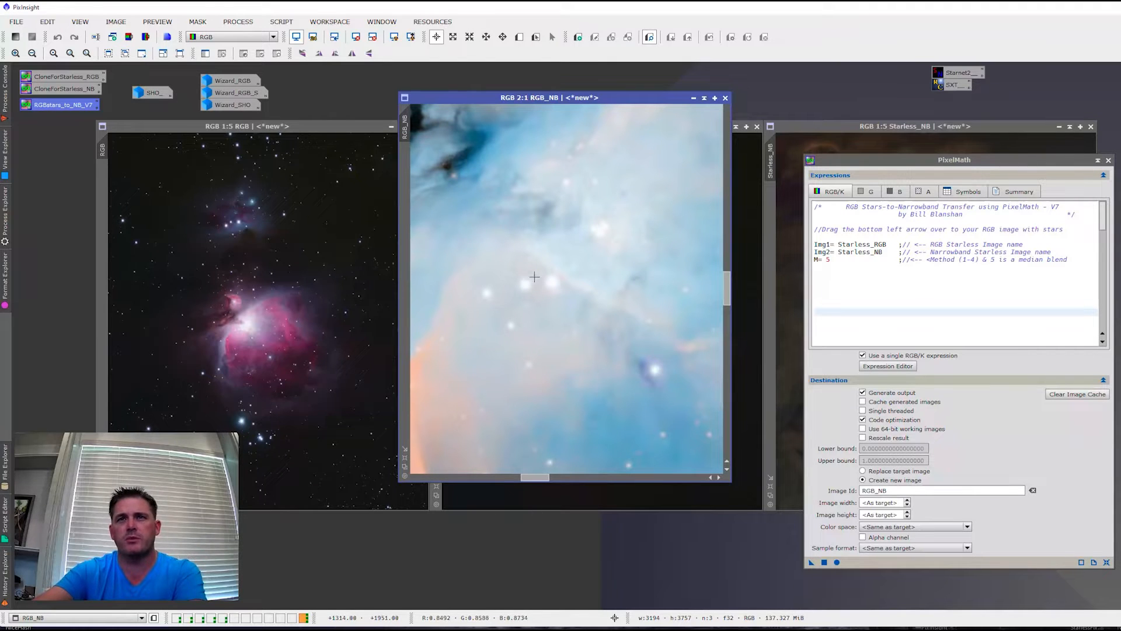
pyautogui.moveTo(404, 126); pyautogui.dragTo(102, 149)
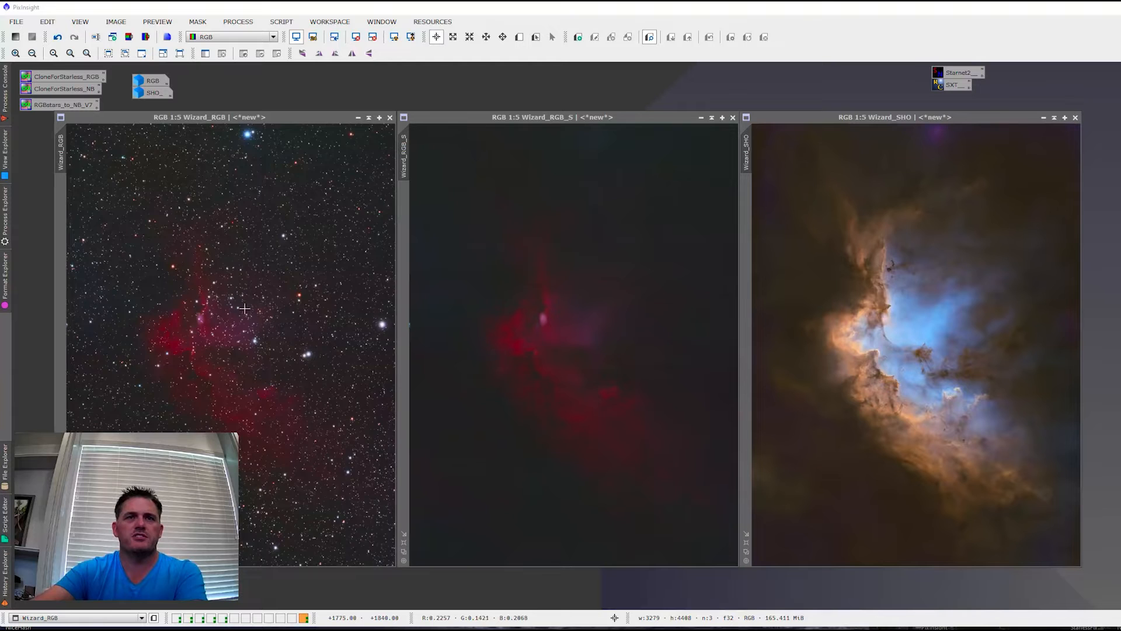
# - Examine the stars across the Wizard_RGB image at up to 2:1, including the area below the bright blue star
pyautogui.scroll(4, 242, 308)
pyautogui.scroll(1, 187, 302)
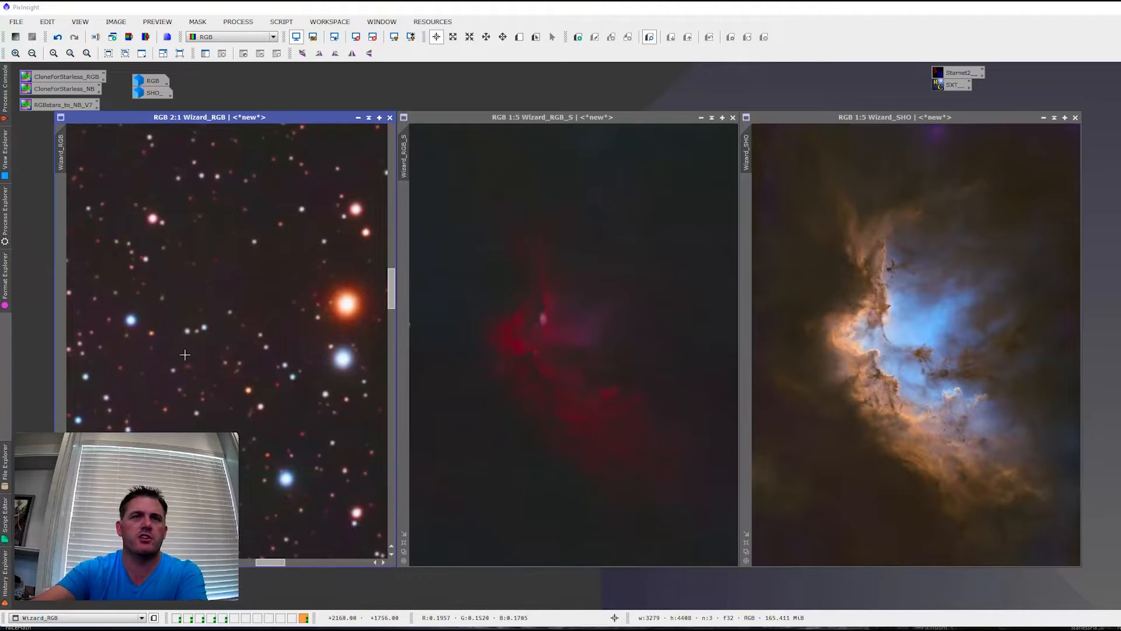
pyautogui.scroll(-2, 338, 408)
pyautogui.scroll(-1, 338, 407)
pyautogui.scroll(4, 313, 267)
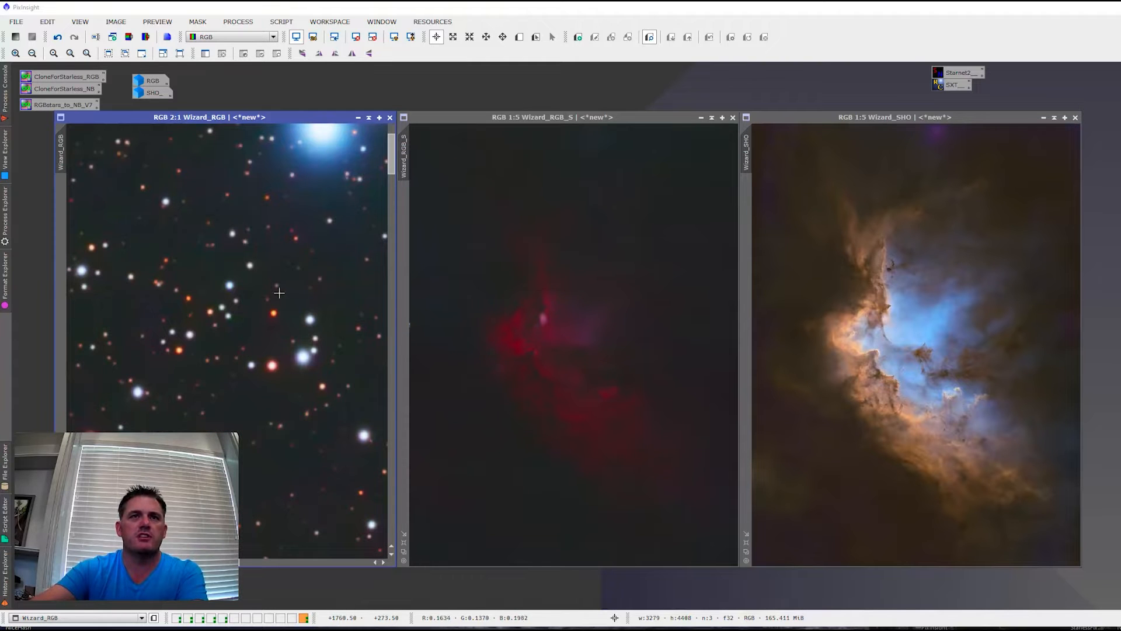
pyautogui.scroll(-5, 310, 267)
pyautogui.scroll(2, 301, 266)
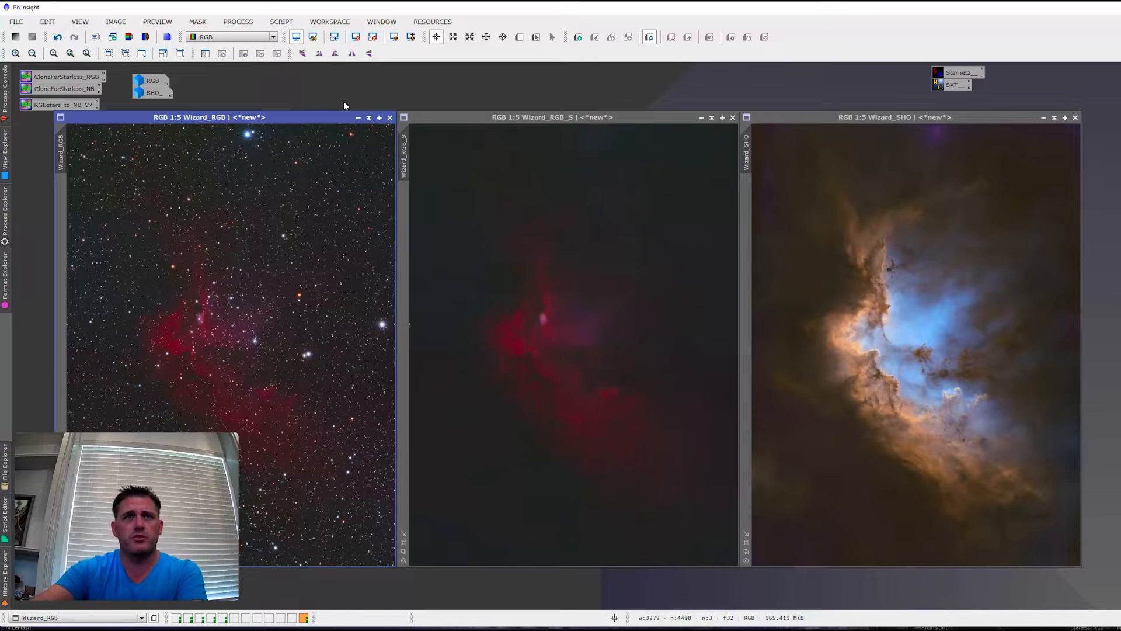
# - Open the RGBstars_to_NB_V7 process and set Img1 to the Wizard_RGB_S identifier copied from the starless RGB image
pyautogui.doubleClick(45, 106)
pyautogui.moveTo(812, 138); pyautogui.dragTo(785, 159)
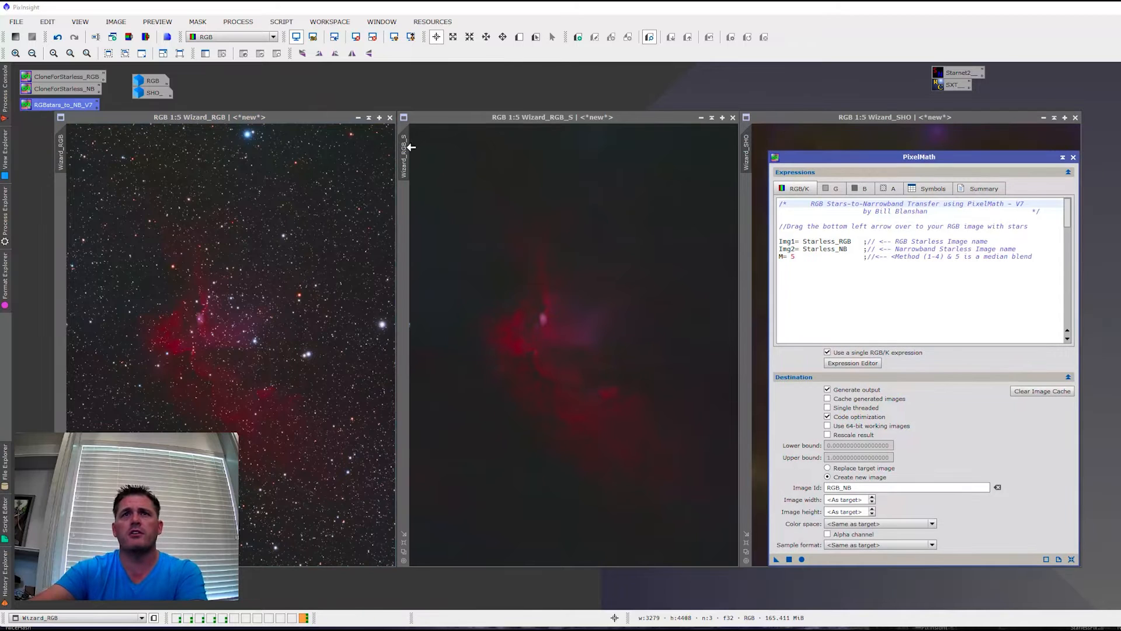
pyautogui.doubleClick(407, 144)
pyautogui.hotkey('ctrl', 'c')
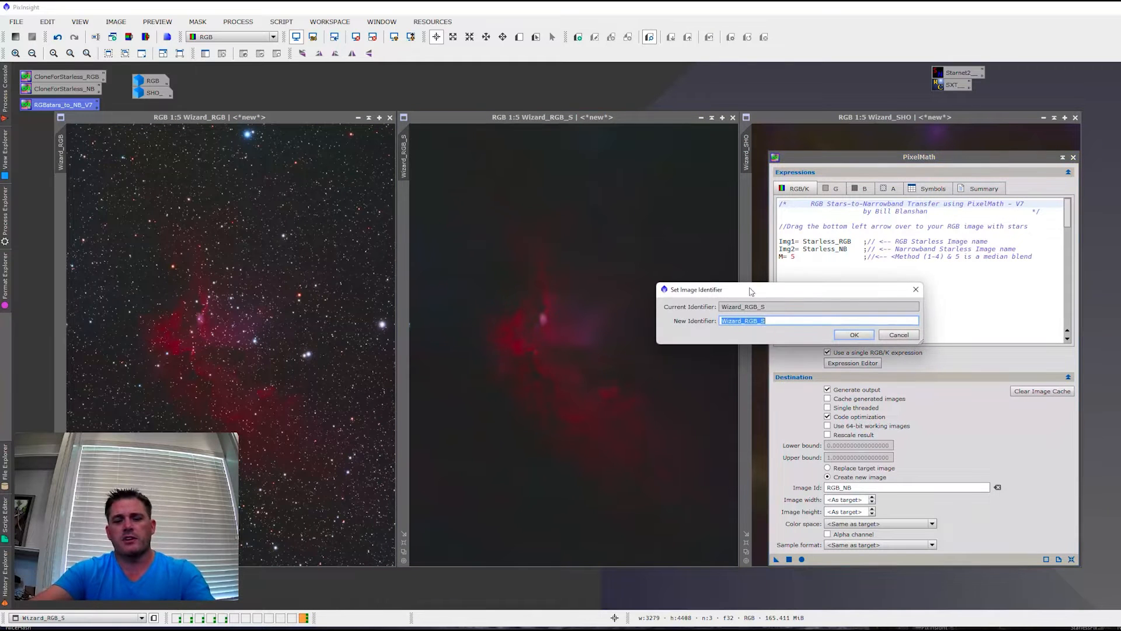
pyautogui.click(859, 335)
pyautogui.doubleClick(835, 241)
pyautogui.hotkey('ctrl', 'v')
# - Copy the Wizard_SHO image's identifier and set it as Img2 in the PixelMath expression
pyautogui.doubleClick(747, 147)
pyautogui.hotkey('ctrl', 'c')
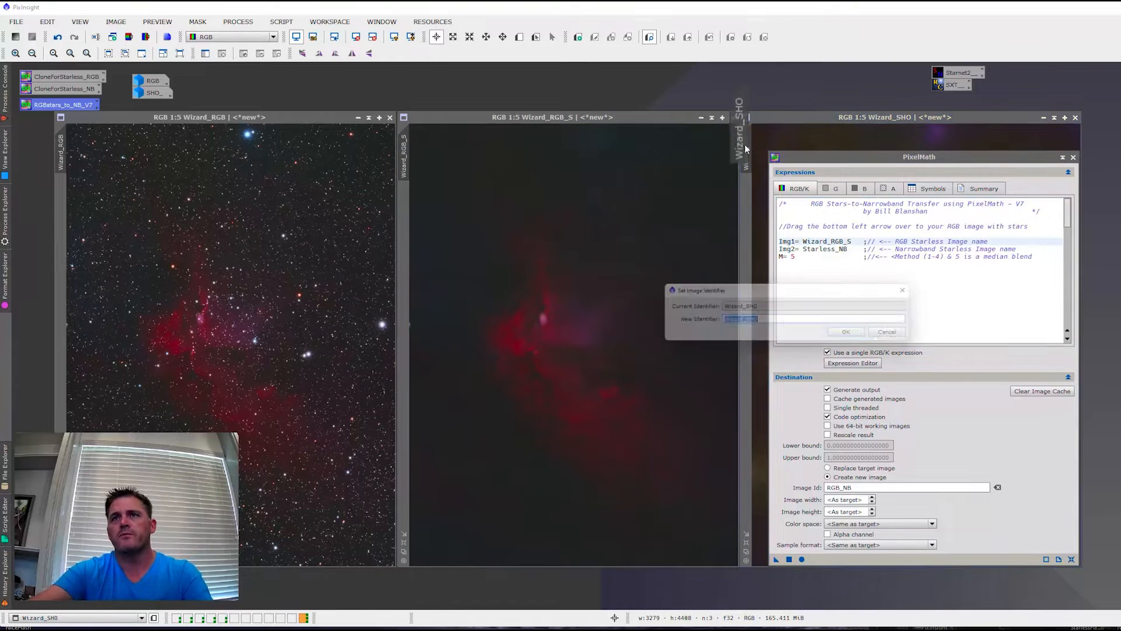
pyautogui.click(854, 334)
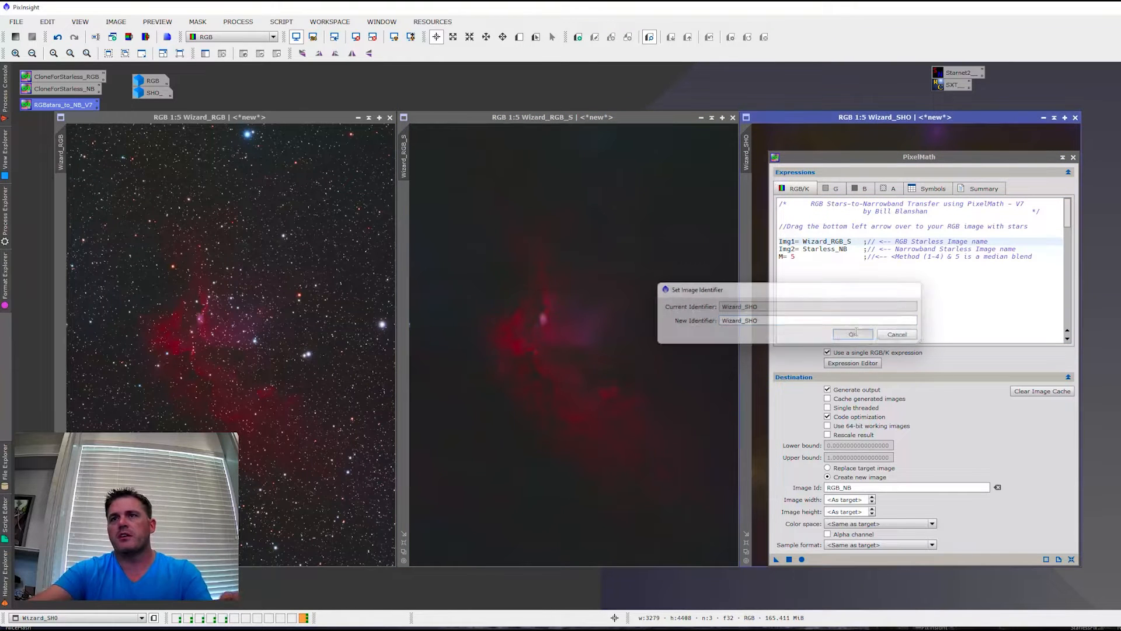
pyautogui.doubleClick(837, 250)
pyautogui.hotkey('ctrl', 'v')
pyautogui.click(840, 279)
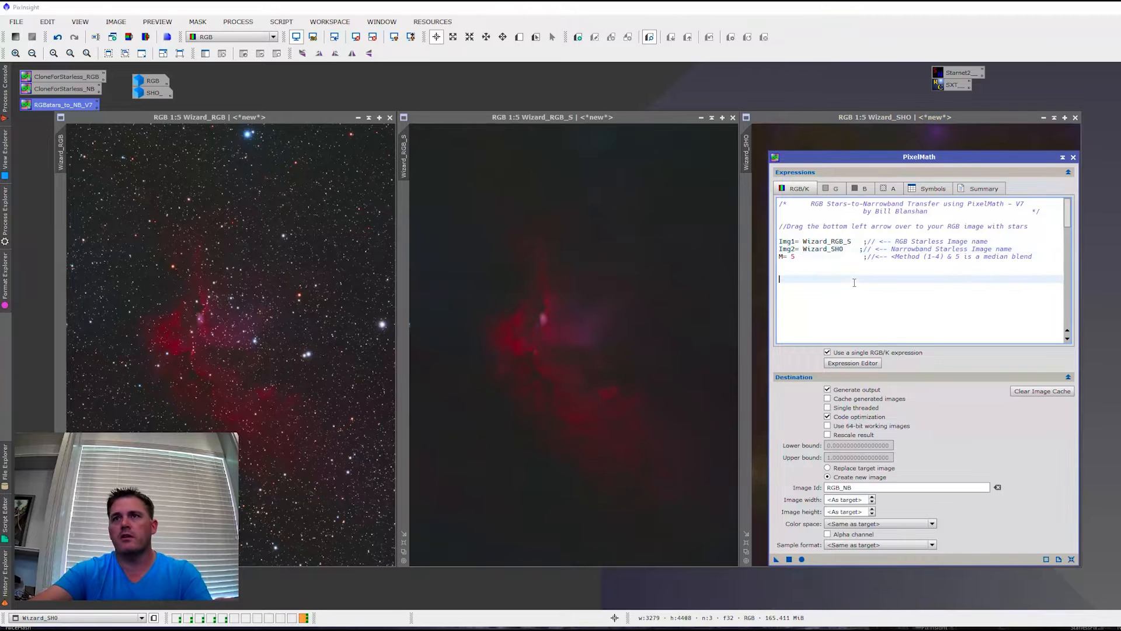
# - Apply the star transfer to Wizard_RGB, then enlarge the RGB_NB result window to show the whole image between the source images
pyautogui.moveTo(776, 559); pyautogui.dragTo(198, 238)
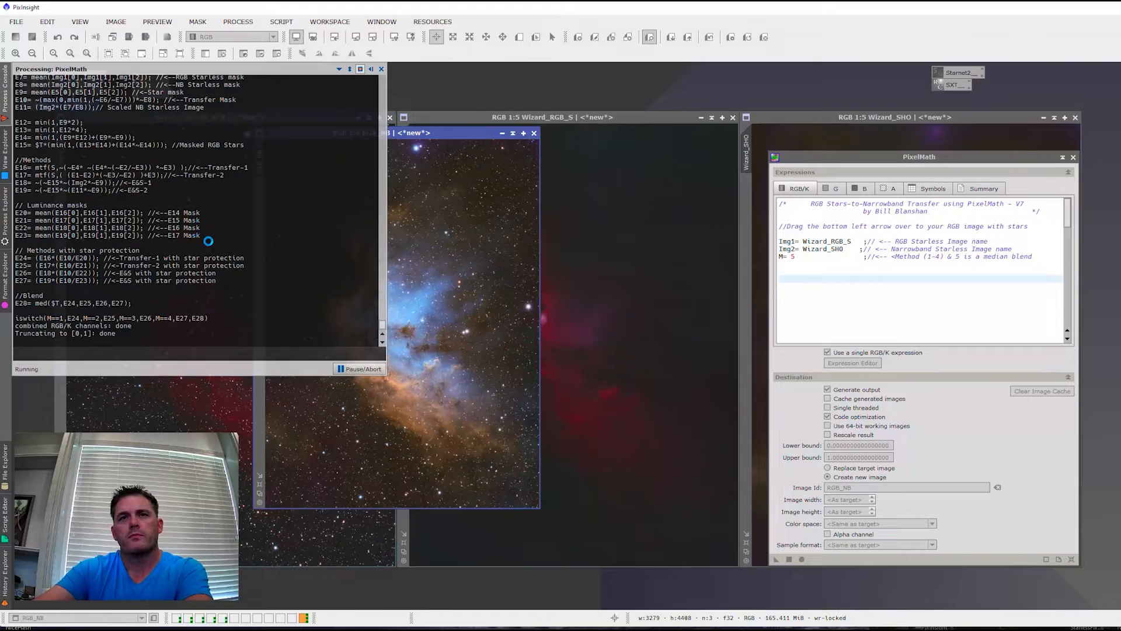
pyautogui.moveTo(539, 506); pyautogui.dragTo(595, 581)
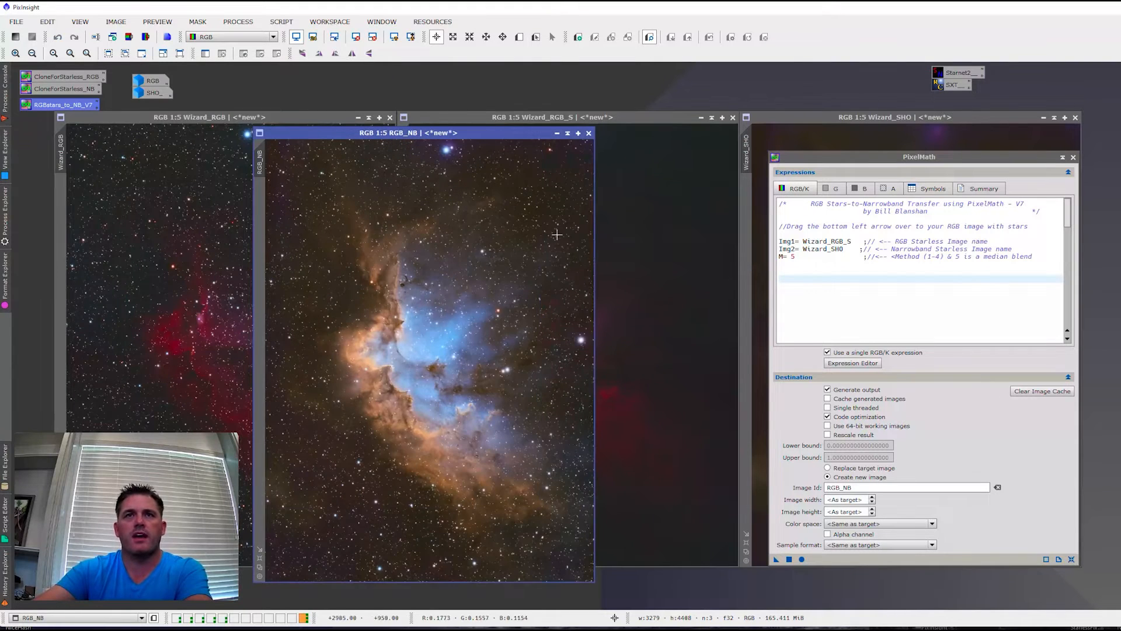
pyautogui.moveTo(529, 132); pyautogui.dragTo(643, 88)
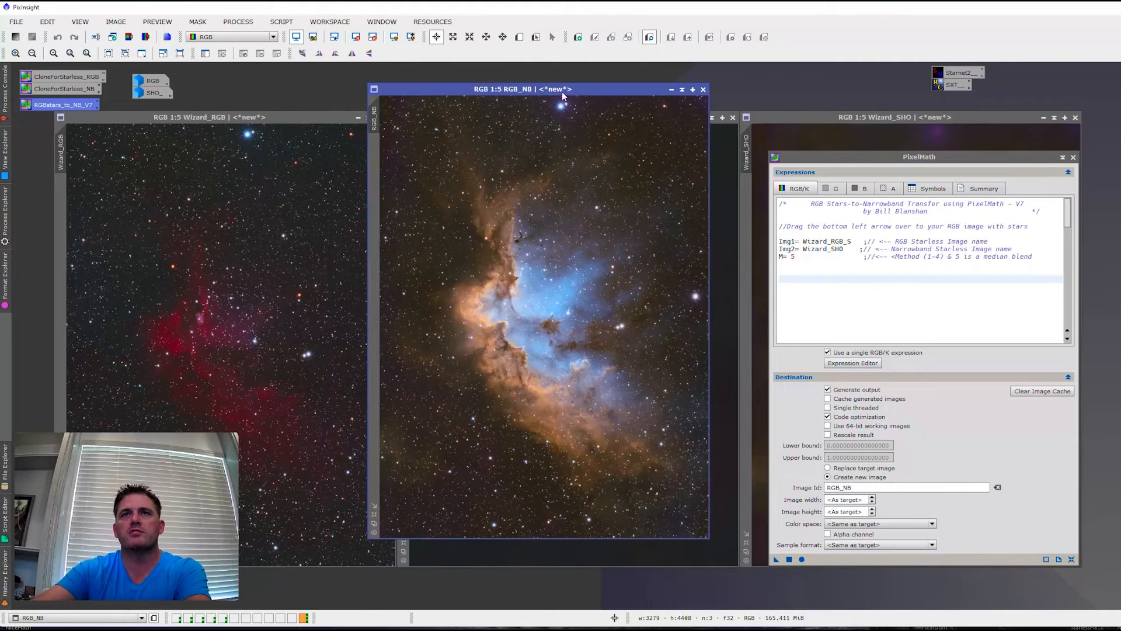
# - Examine the transferred stars around the bright blue star and in the blue nebula core of RGB_NB at up to 3:1
pyautogui.scroll(5, 558, 102)
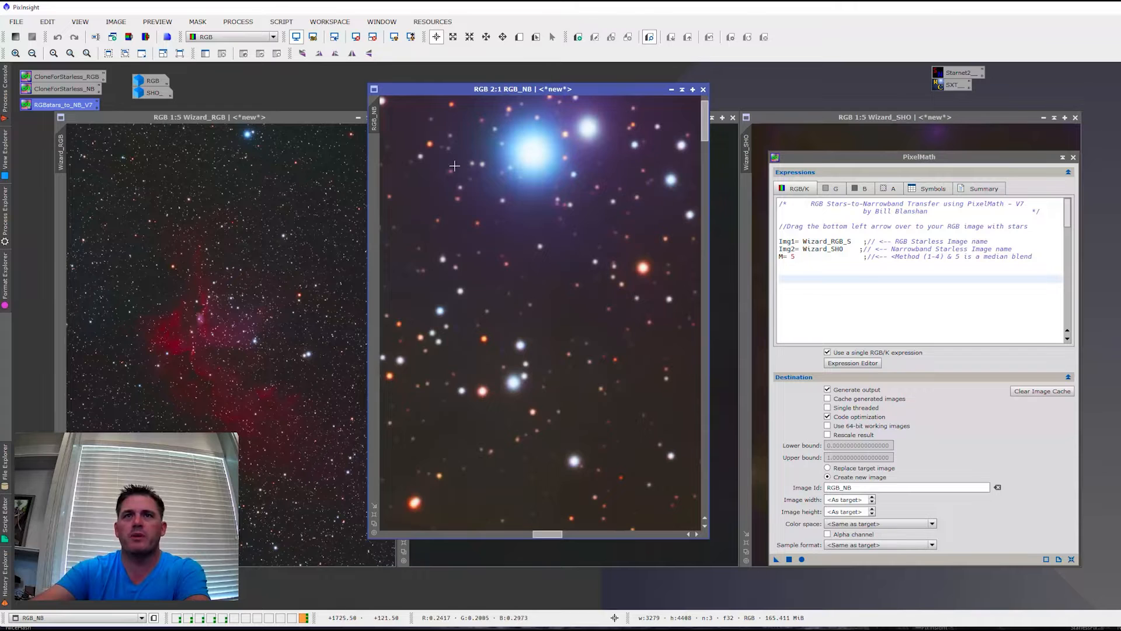
pyautogui.scroll(-4, 593, 256)
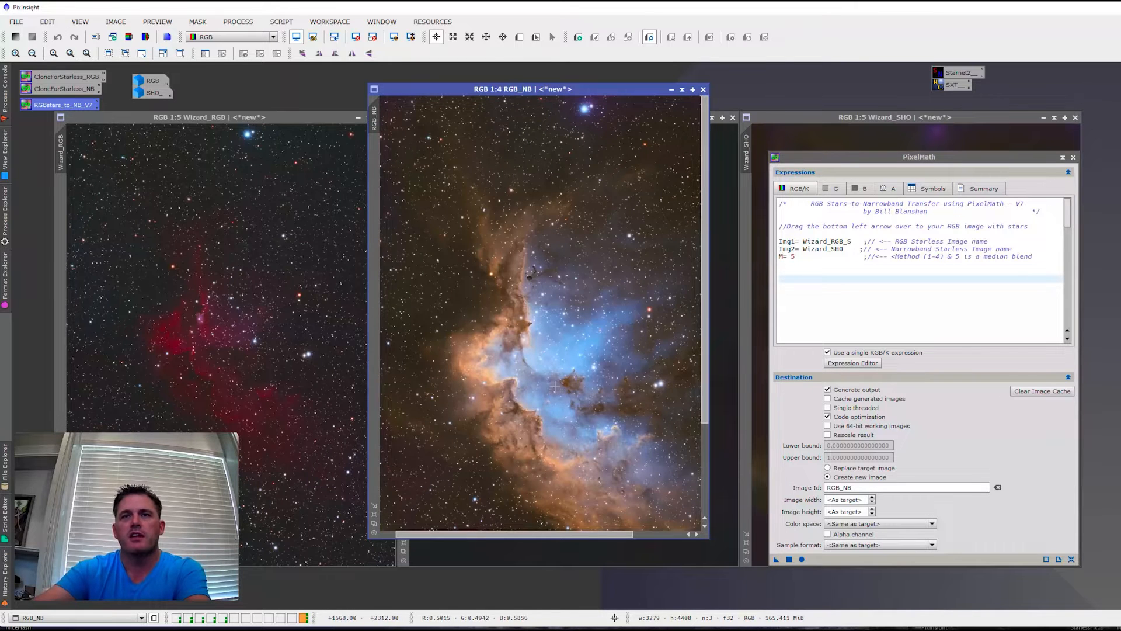
pyautogui.scroll(4, 568, 403)
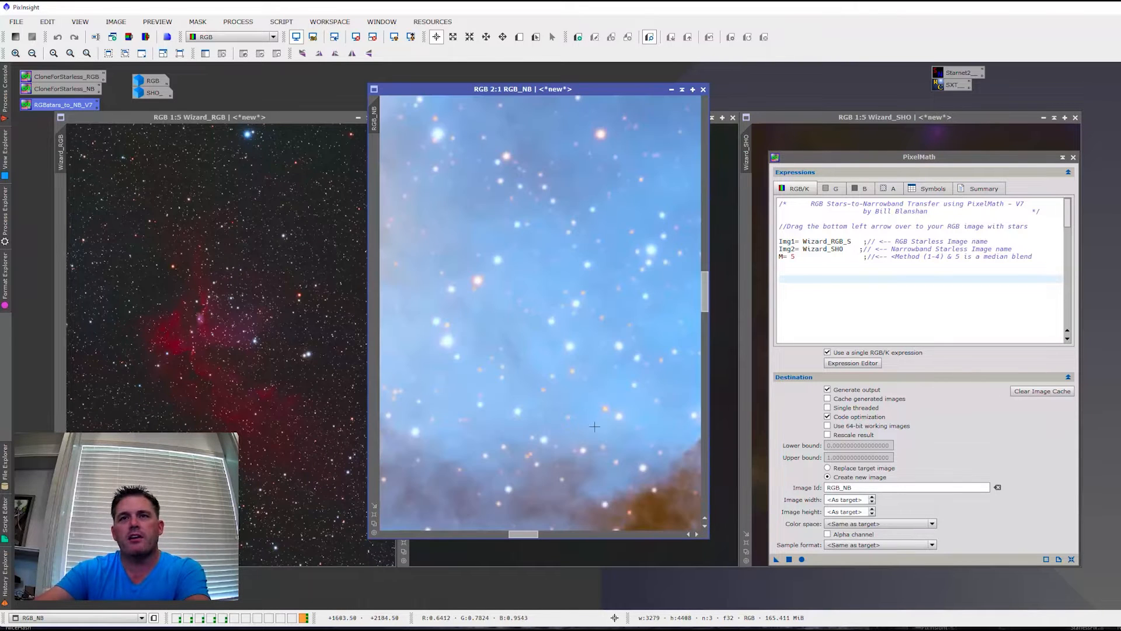
pyautogui.click(545, 350)
pyautogui.moveTo(545, 350); pyautogui.dragTo(608, 371)
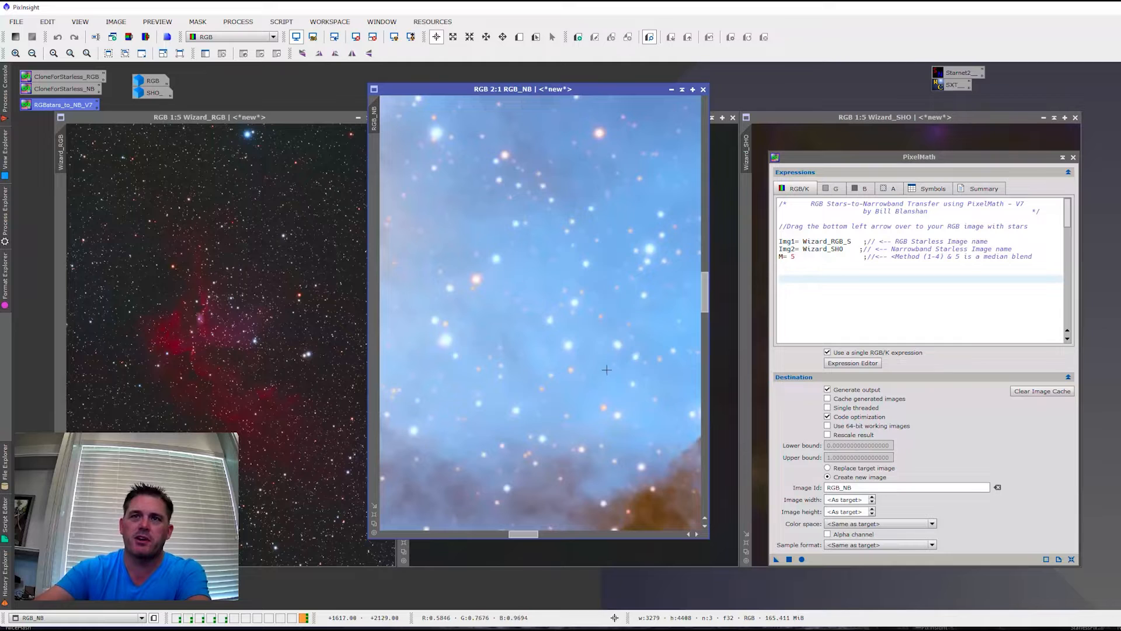
pyautogui.scroll(1, 614, 459)
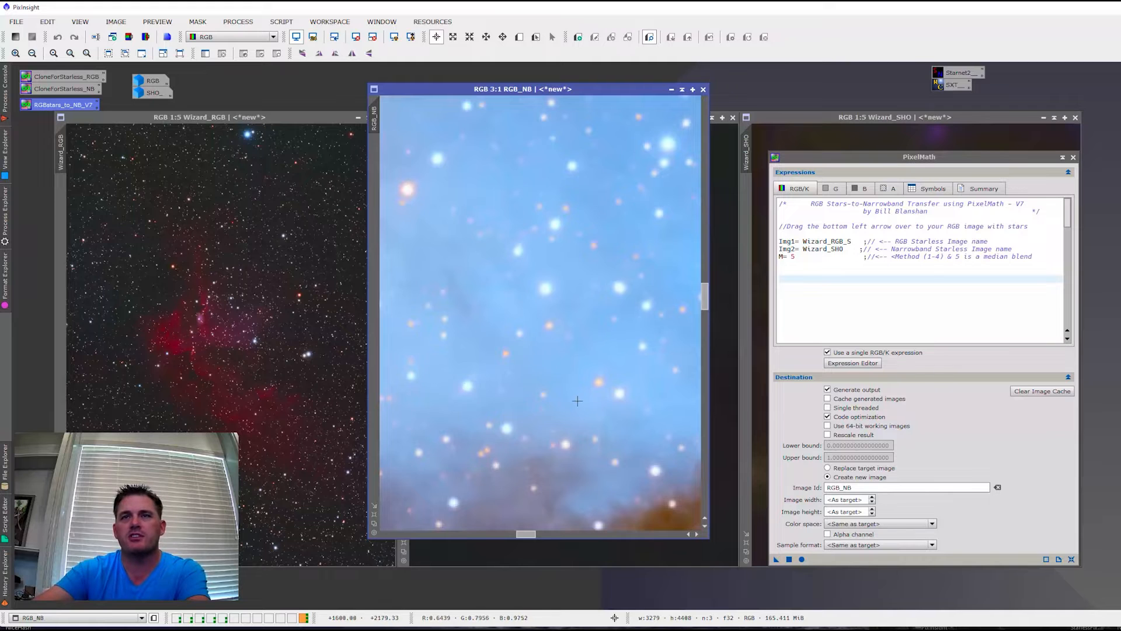
pyautogui.scroll(-2, 573, 397)
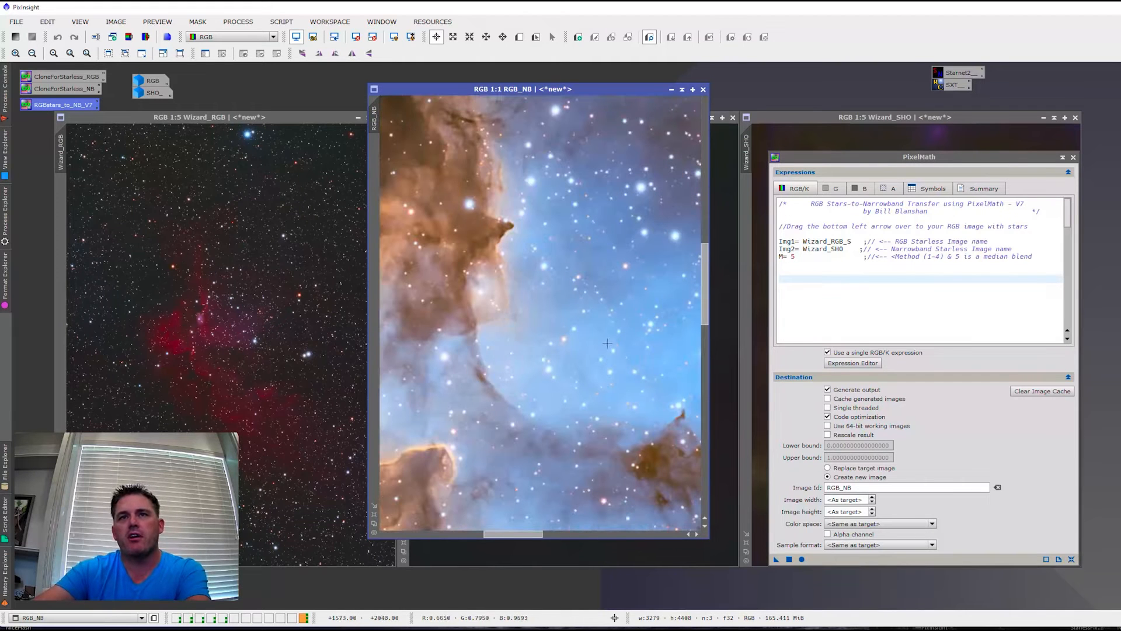
# - Examine the transferred stars over the orange nebula ridges and the dark lower background of RGB_NB at 2:1
pyautogui.scroll(-1, 628, 351)
pyautogui.scroll(2, 500, 321)
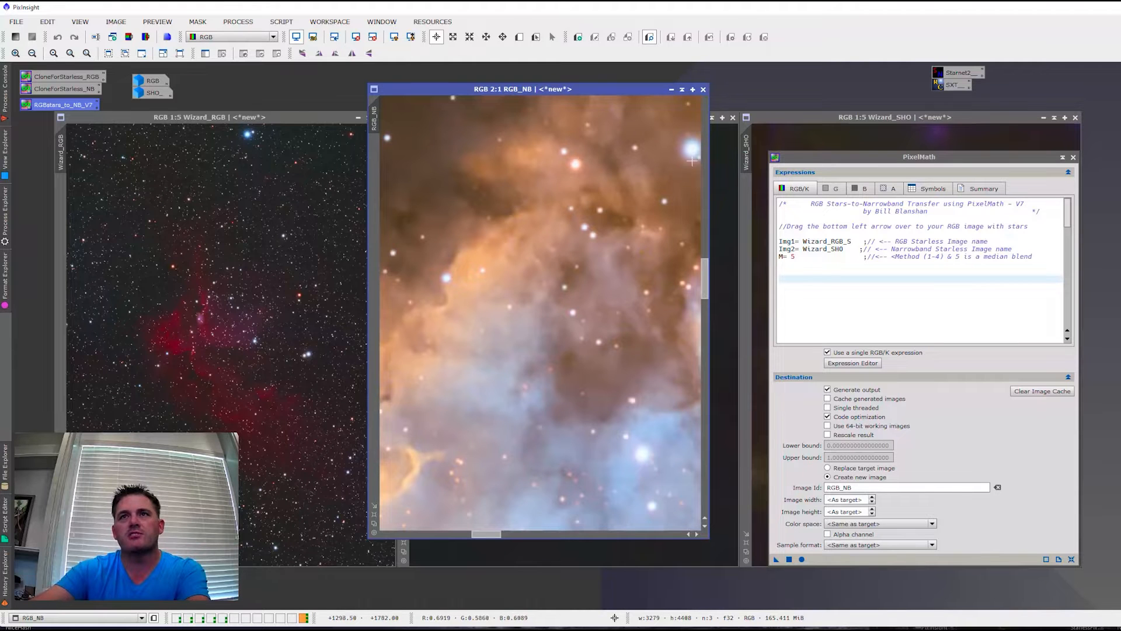
pyautogui.scroll(-4, 410, 268)
pyautogui.scroll(4, 519, 354)
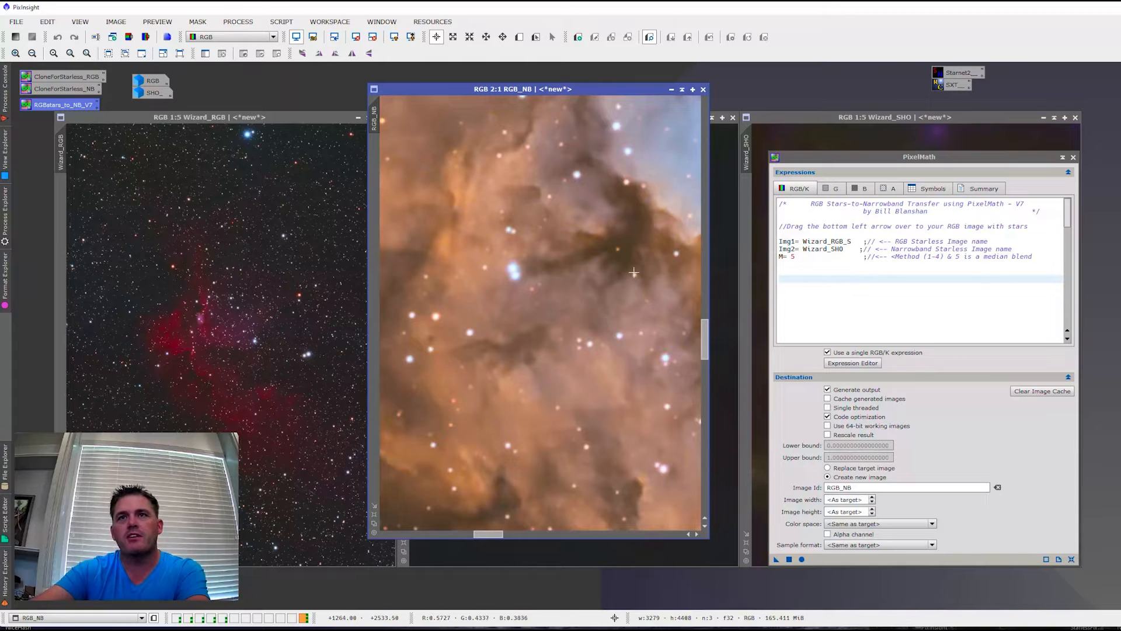
pyautogui.scroll(-4, 569, 179)
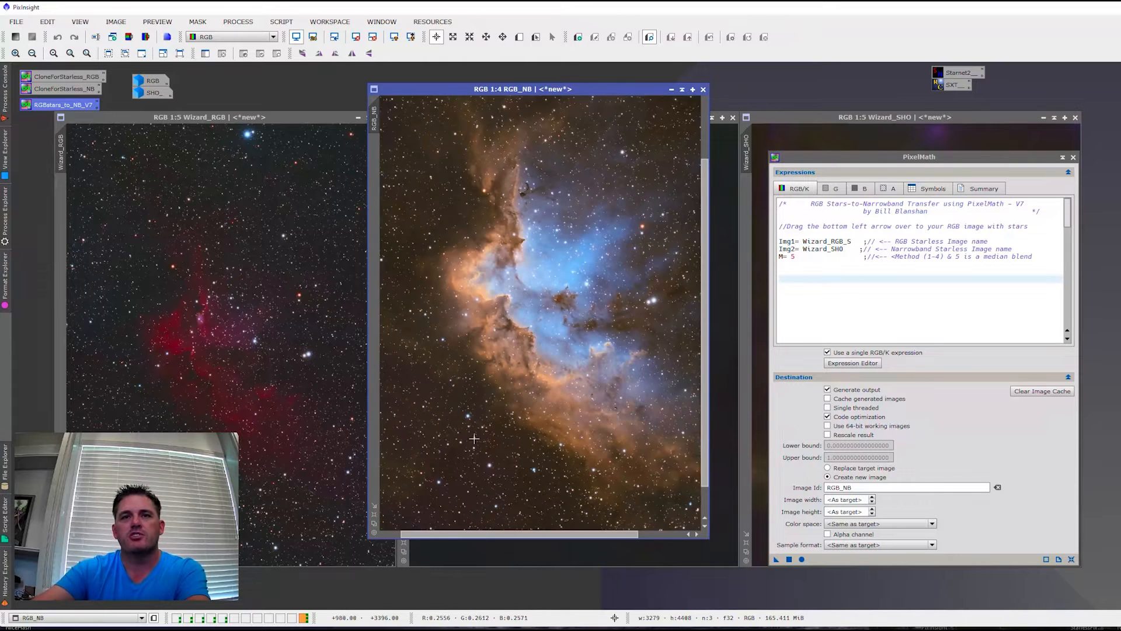
pyautogui.scroll(2, 471, 492)
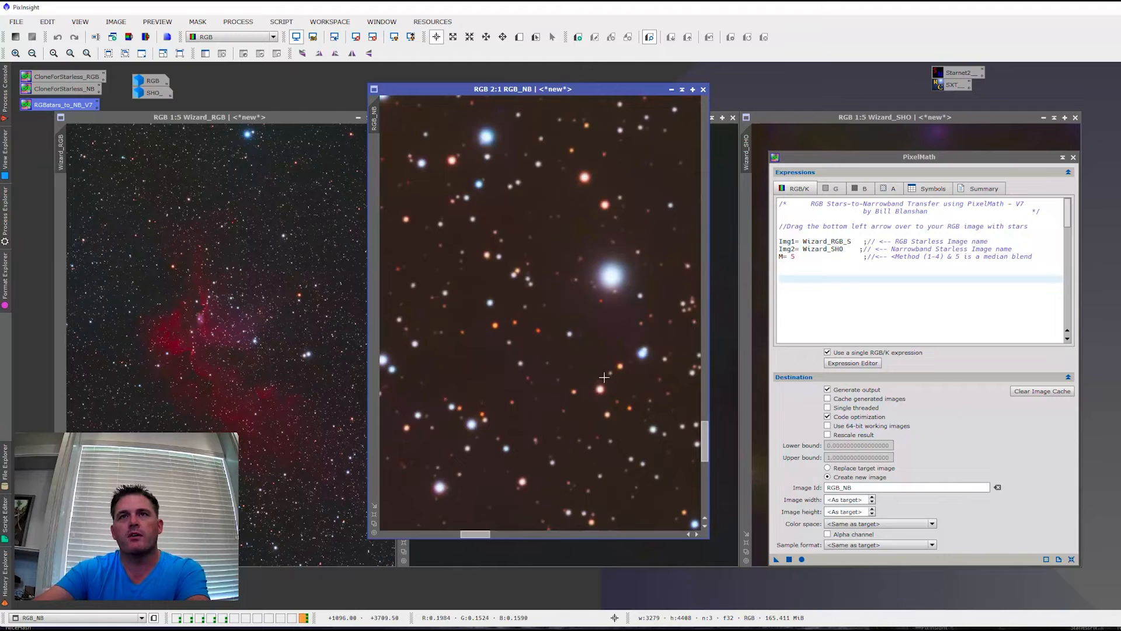
pyautogui.scroll(-4, 567, 388)
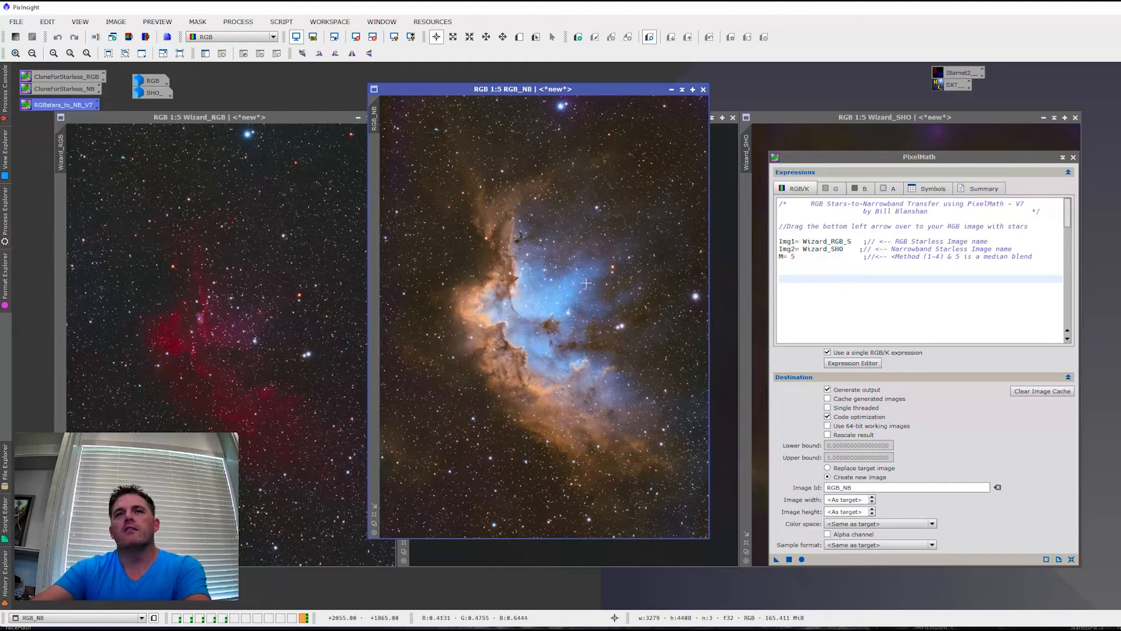
# - Uncover Wizard_SHO by moving PixelMath aside and inspect the orange and blue star pair in RGB_NB at up to 3:1
pyautogui.moveTo(803, 158); pyautogui.dragTo(1120, 182)
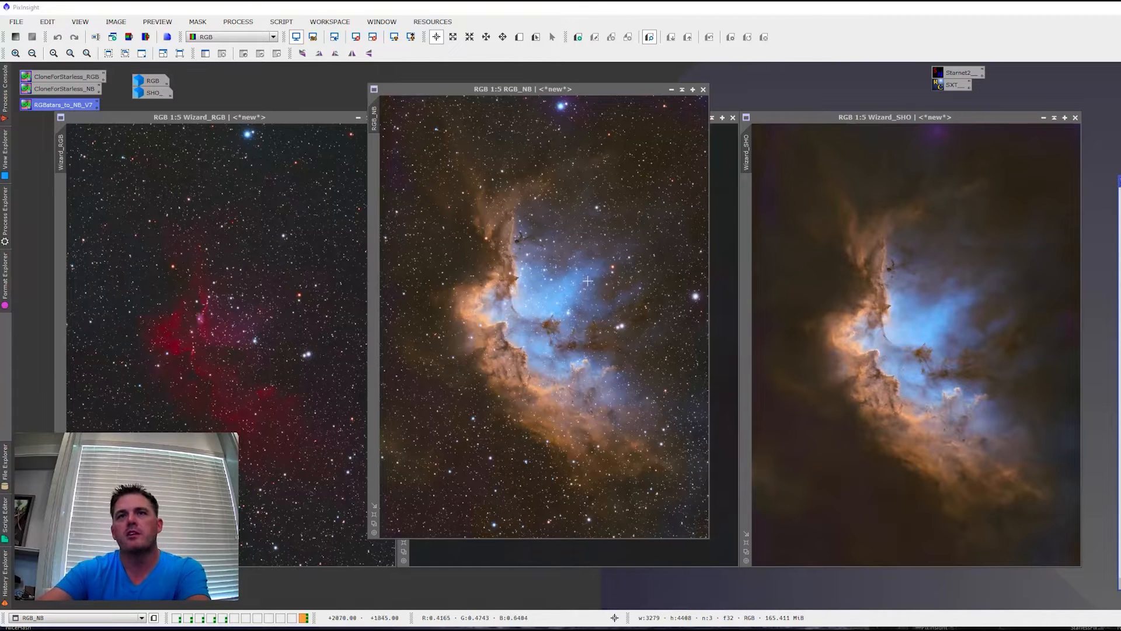
pyautogui.scroll(2, 679, 300)
pyautogui.scroll(2, 594, 248)
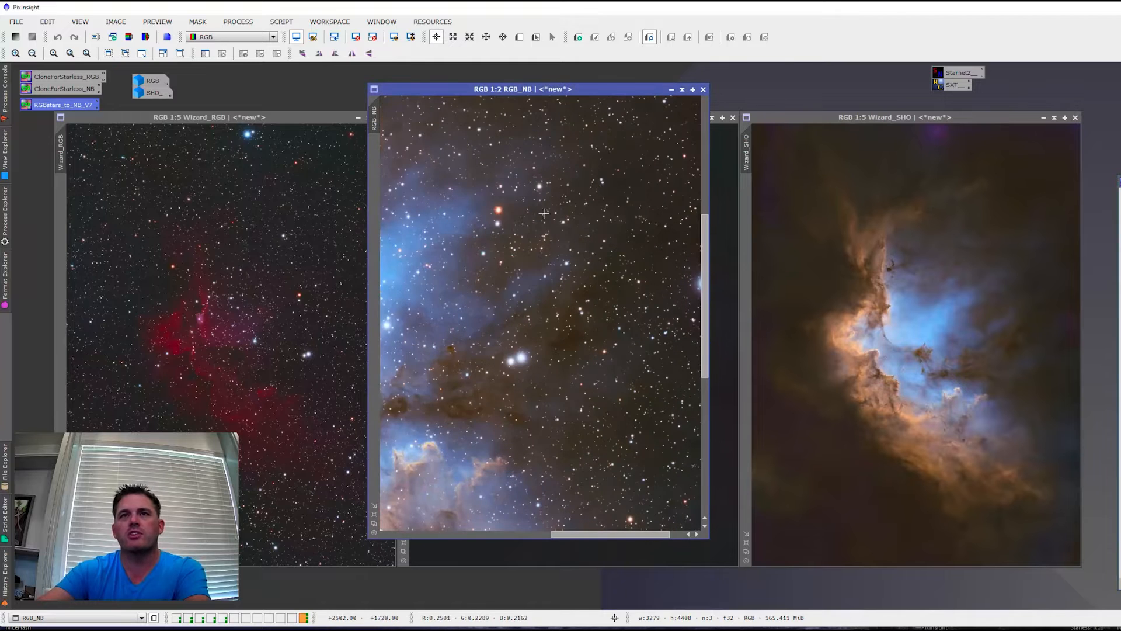
pyautogui.scroll(2, 542, 205)
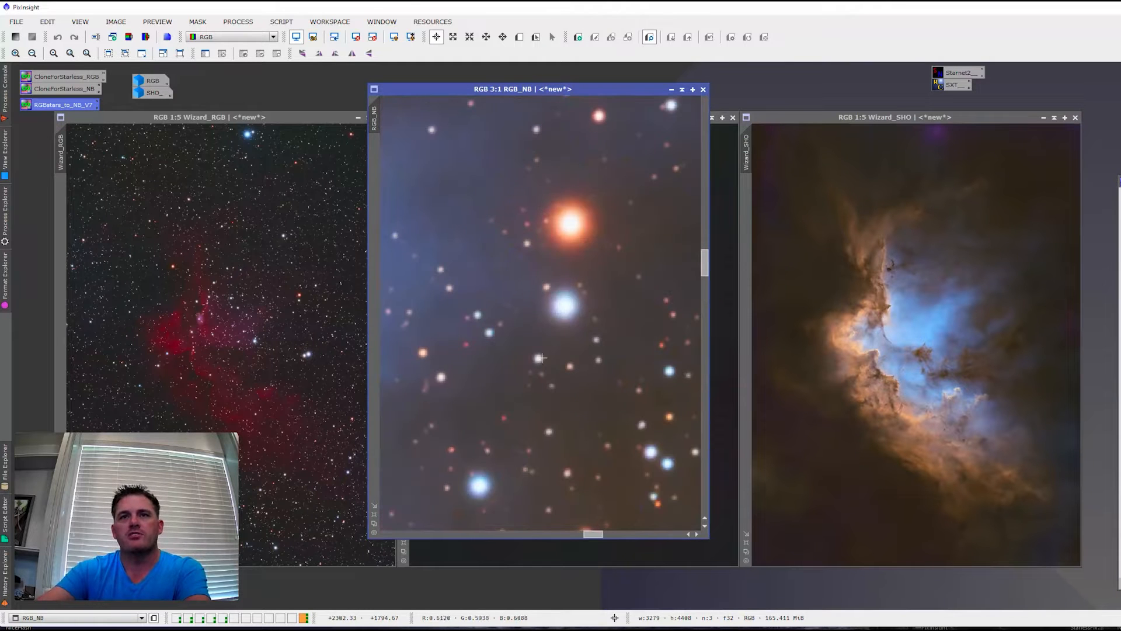
pyautogui.scroll(-1, 605, 258)
pyautogui.scroll(-1, 587, 269)
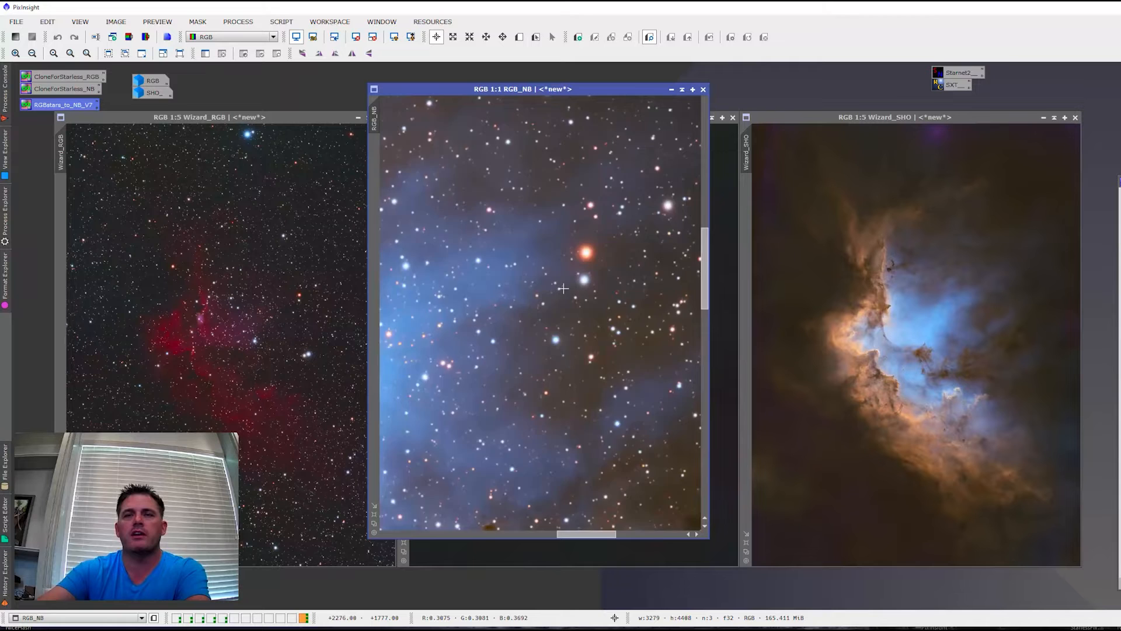
pyautogui.scroll(-4, 587, 275)
pyautogui.scroll(-1, 586, 289)
pyautogui.scroll(1, 565, 310)
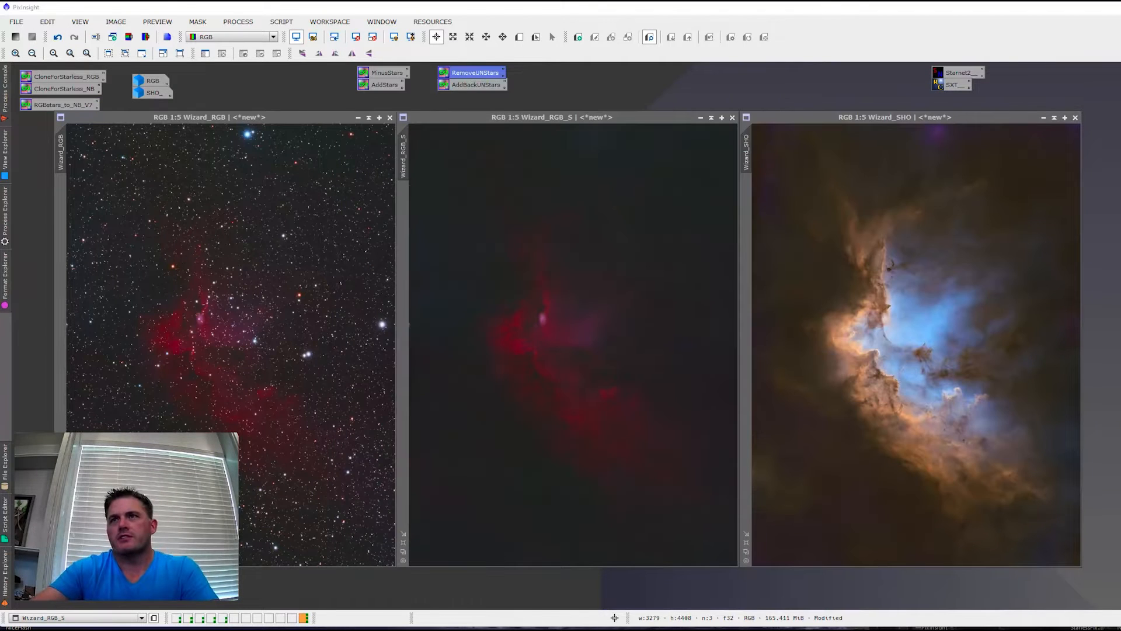
# - Minimize the Wizard_SHO, Wizard_RGB_S and Wizard_RGB images
pyautogui.click(1044, 117)
pyautogui.click(703, 119)
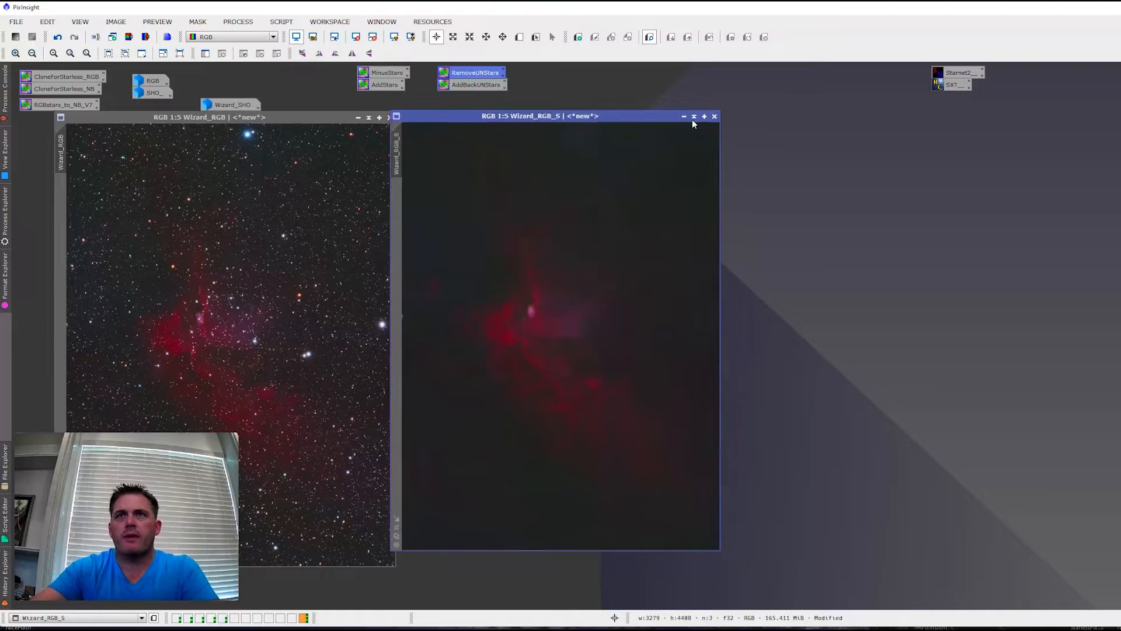
pyautogui.click(354, 117)
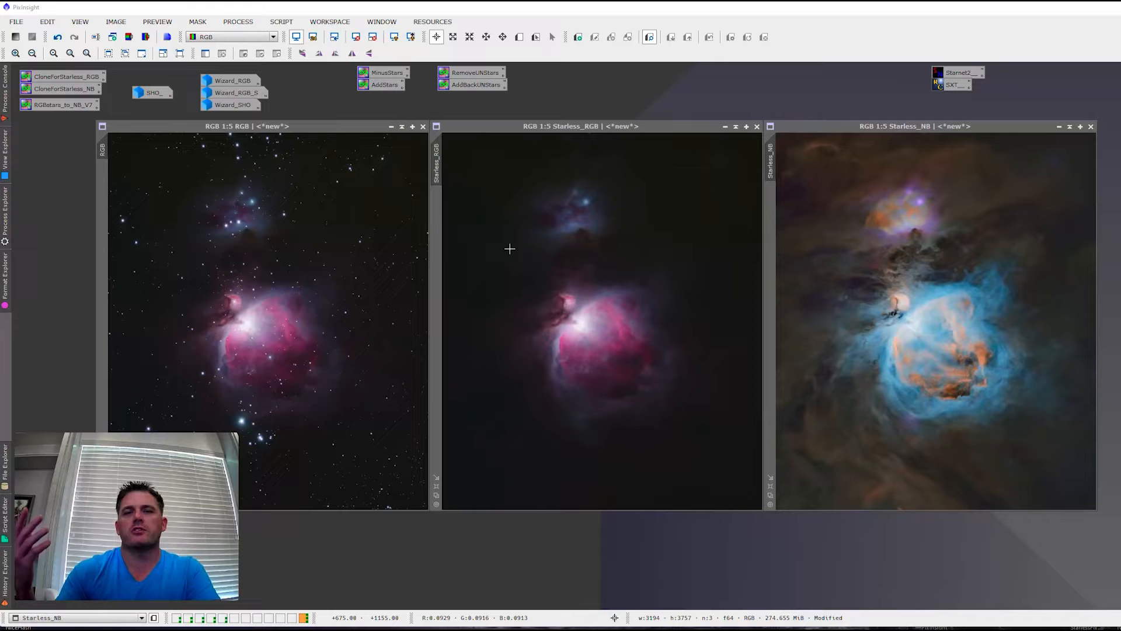
# - Open the MinusStars PixelMath process and place its window clear of the RGB and Starless_RGB images
pyautogui.click(622, 93)
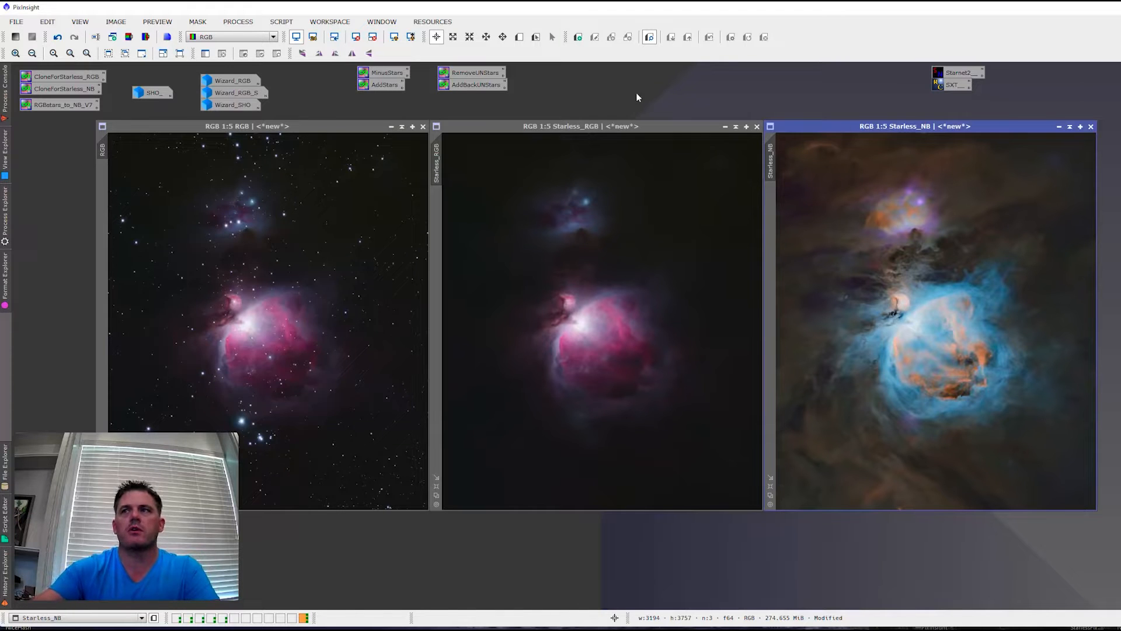
pyautogui.click(384, 75)
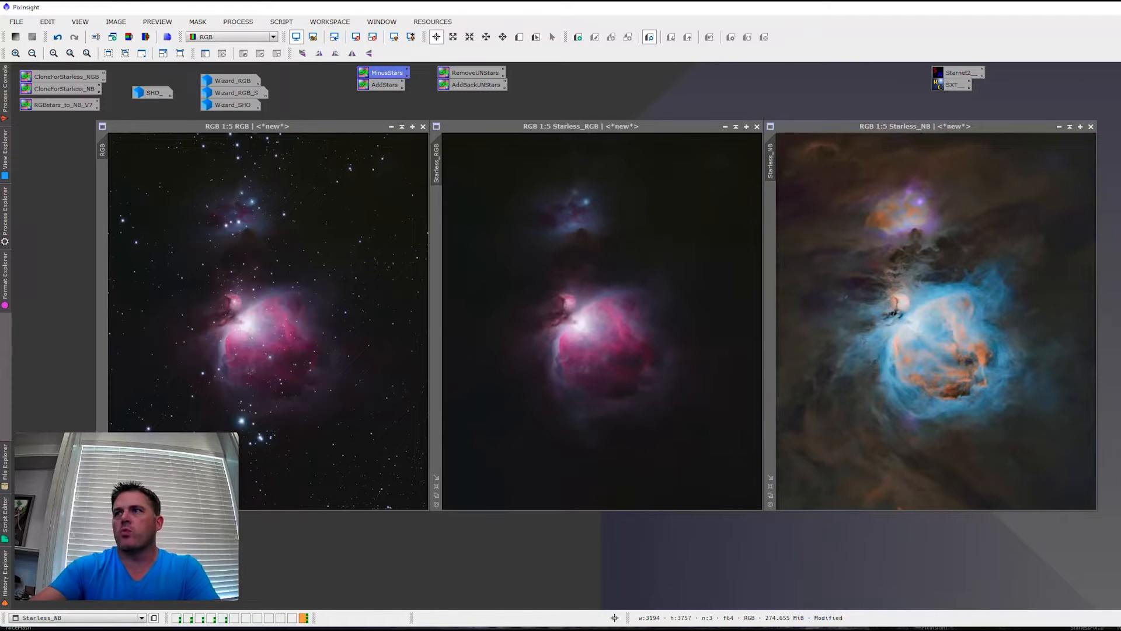
pyautogui.doubleClick(383, 74)
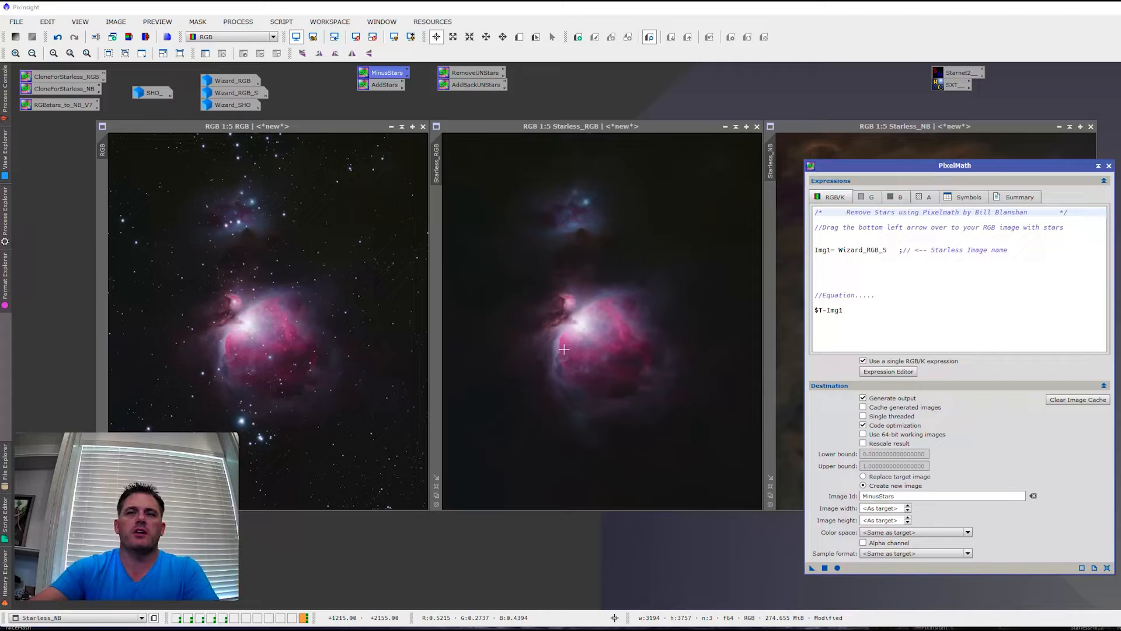
pyautogui.moveTo(859, 167); pyautogui.dragTo(823, 185)
# - Match Starless_RGB to the RGB image's 2:1 view of the nebula core and move PixelMath off the Starless_NB image
pyautogui.scroll(2, 241, 341)
pyautogui.scroll(3, 229, 331)
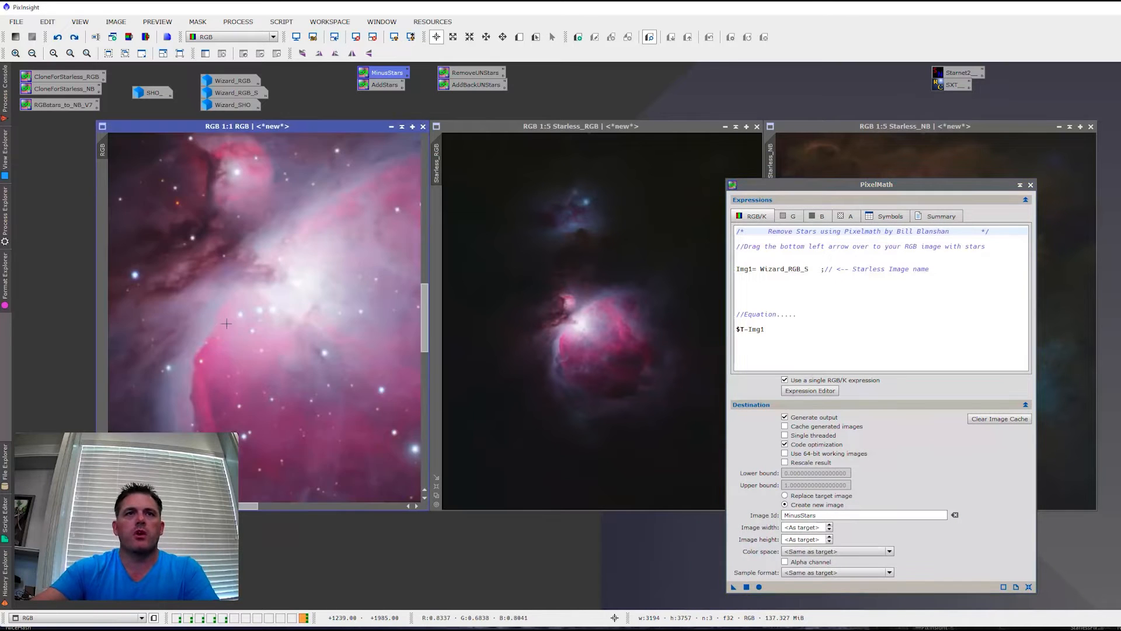
pyautogui.moveTo(102, 151); pyautogui.dragTo(444, 160)
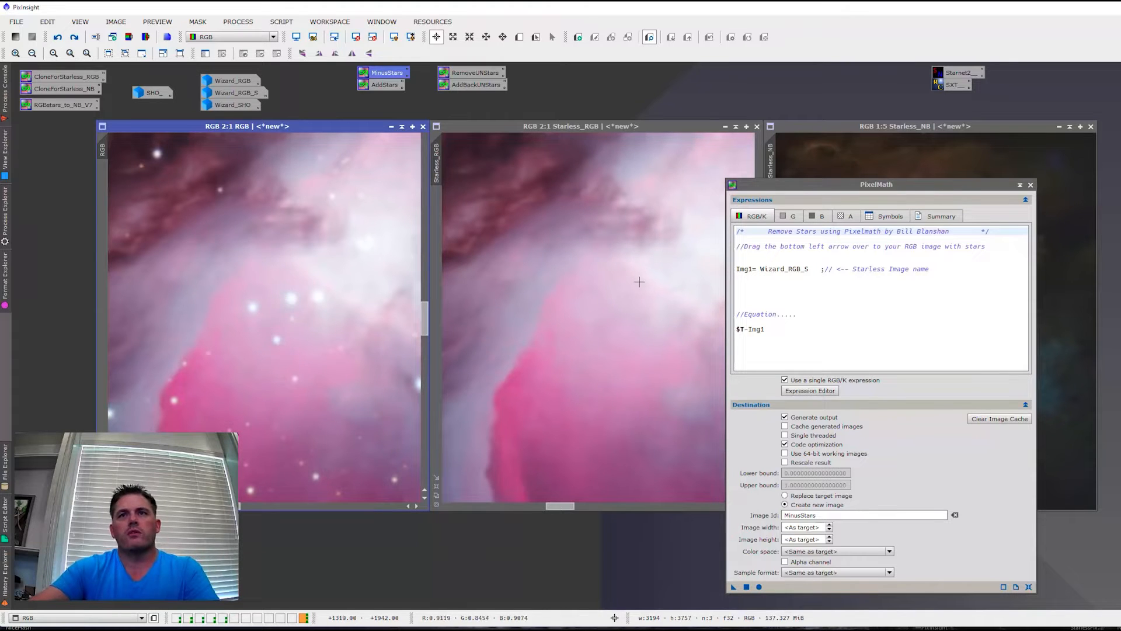
pyautogui.moveTo(836, 189); pyautogui.dragTo(702, 419)
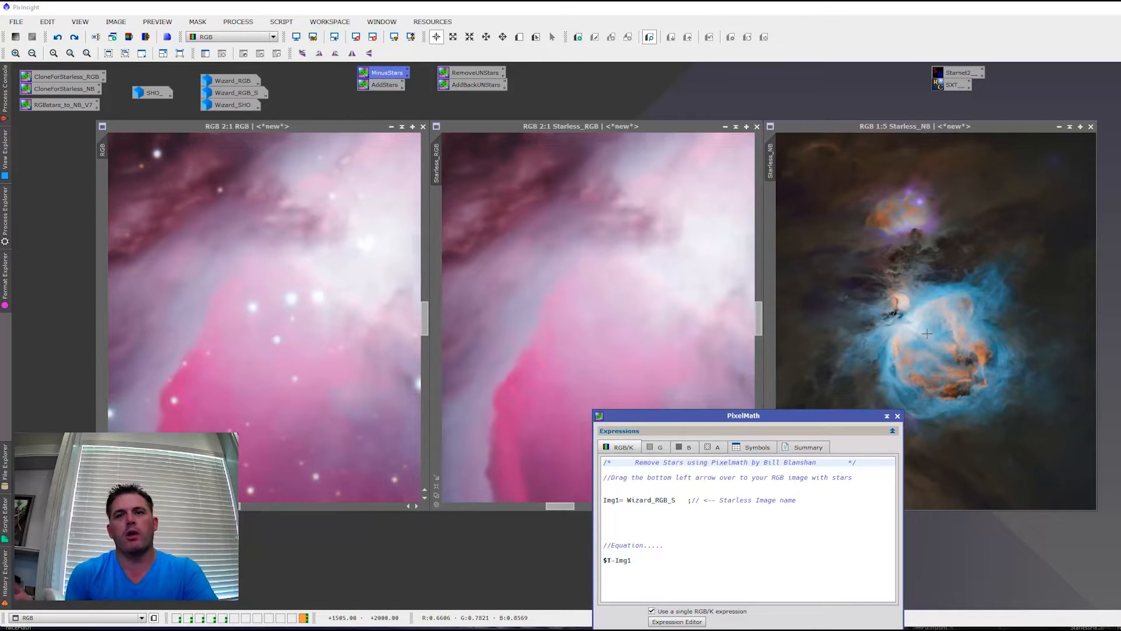
# - Set Img1 in PixelMath to Starless_RGB and apply the subtraction to the RGB image to create the MinusStars image
pyautogui.moveTo(812, 416); pyautogui.dragTo(907, 161)
pyautogui.doubleClick(437, 162)
pyautogui.hotkey('ctrl', 'c')
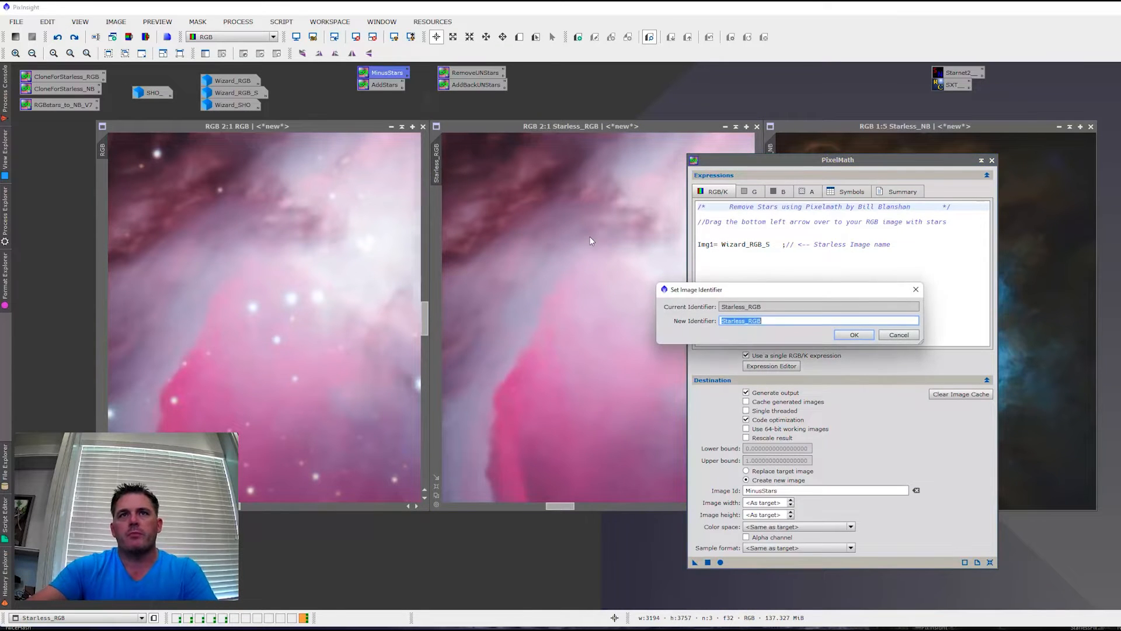
pyautogui.click(853, 335)
pyautogui.doubleClick(746, 244)
pyautogui.hotkey('ctrl', 'v')
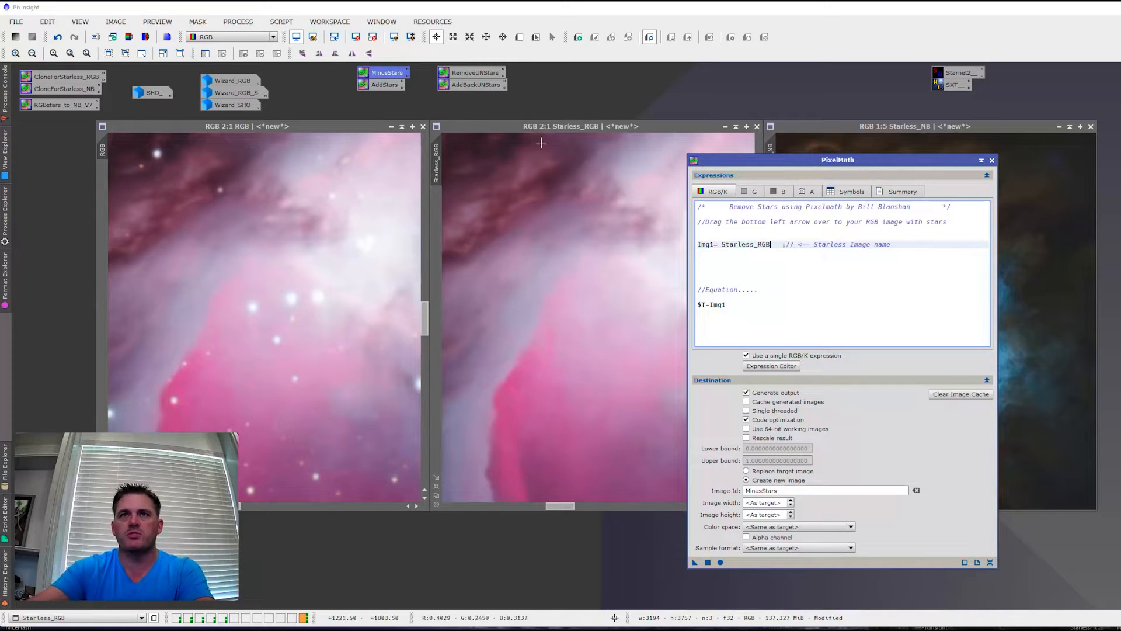
pyautogui.moveTo(694, 562); pyautogui.dragTo(359, 356)
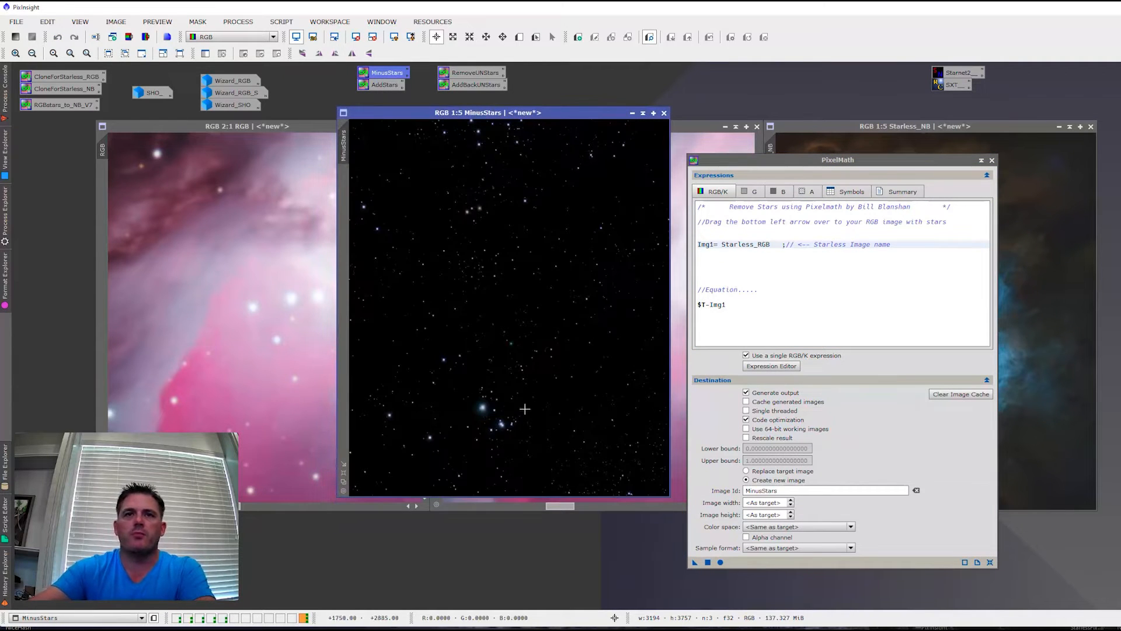
# - Open StarNet2 and StarXTerminator, enable Generate Star Image in StarXTerminator, and close both tools
pyautogui.doubleClick(956, 73)
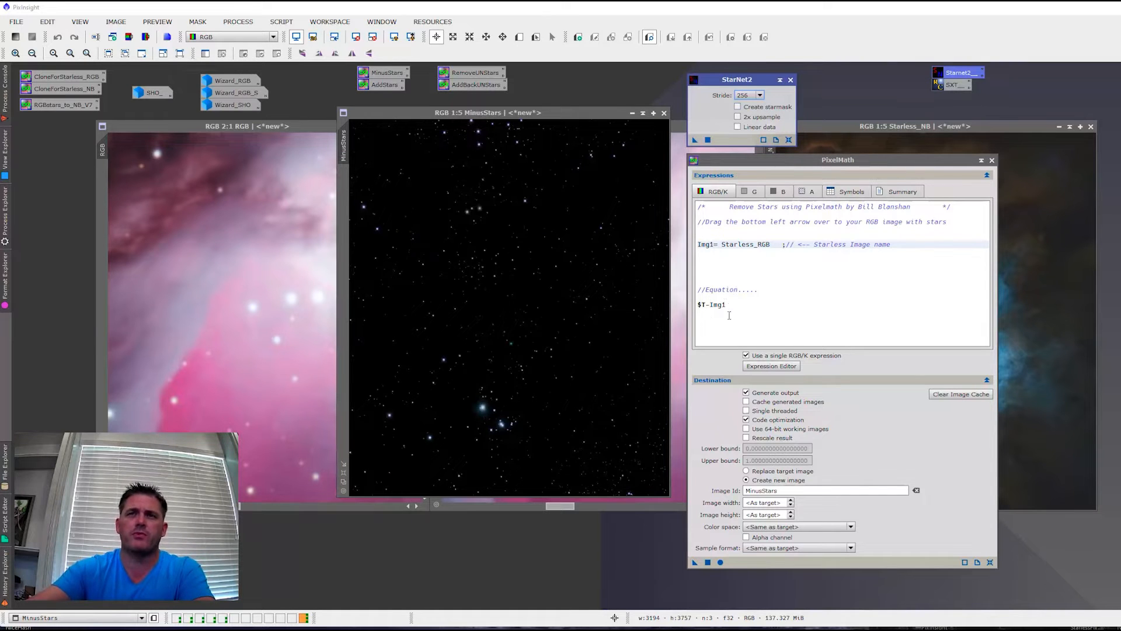
pyautogui.doubleClick(951, 86)
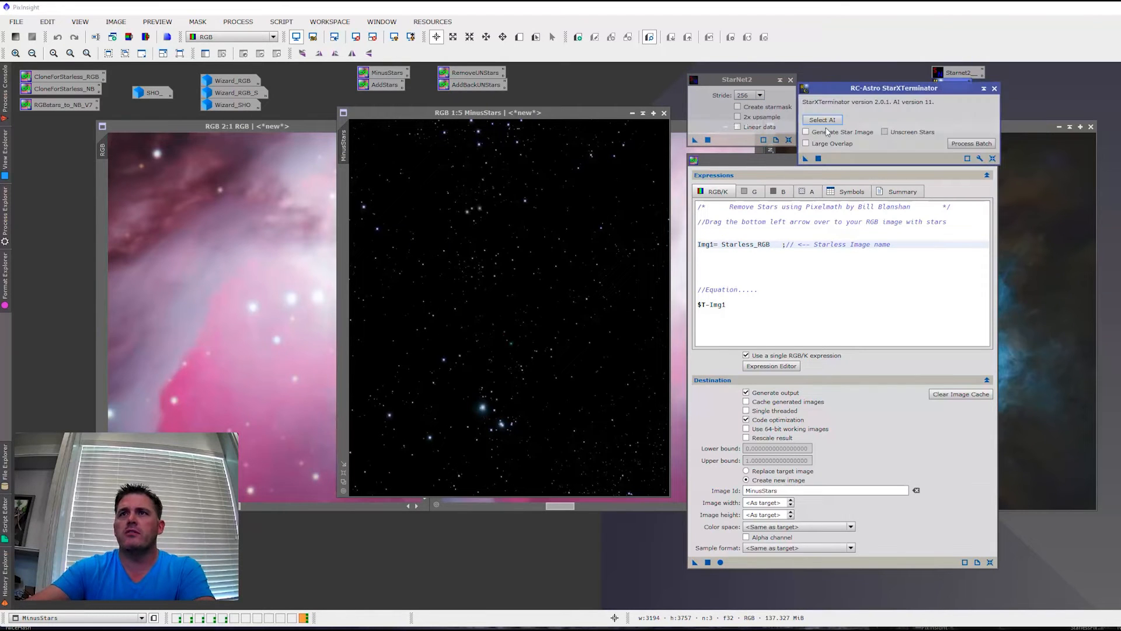
pyautogui.click(819, 133)
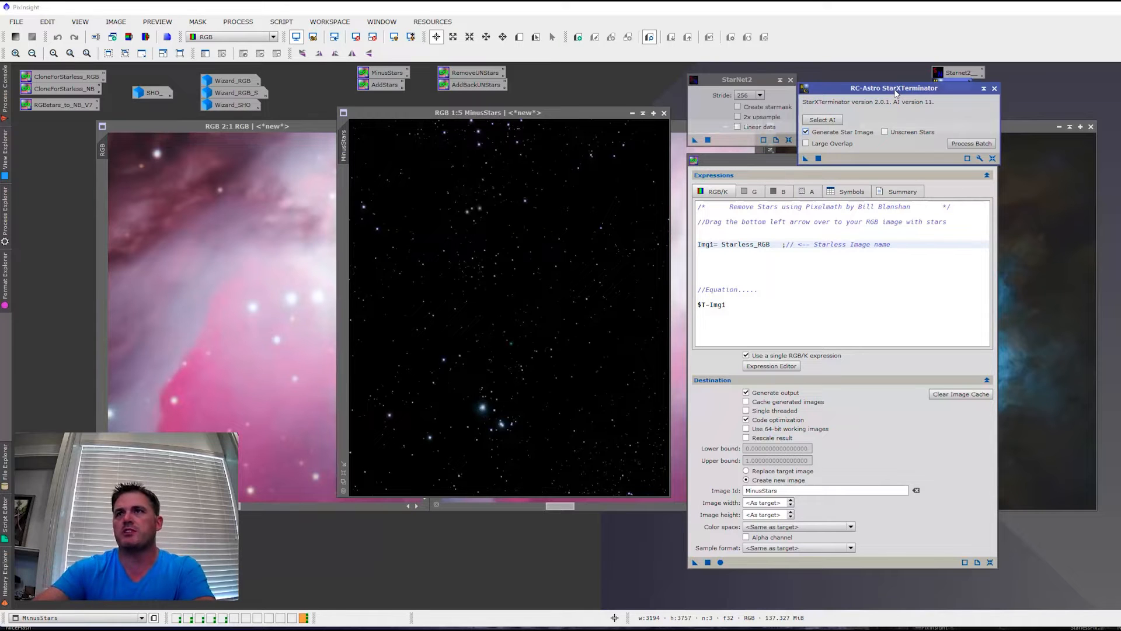
pyautogui.click(993, 89)
pyautogui.click(791, 80)
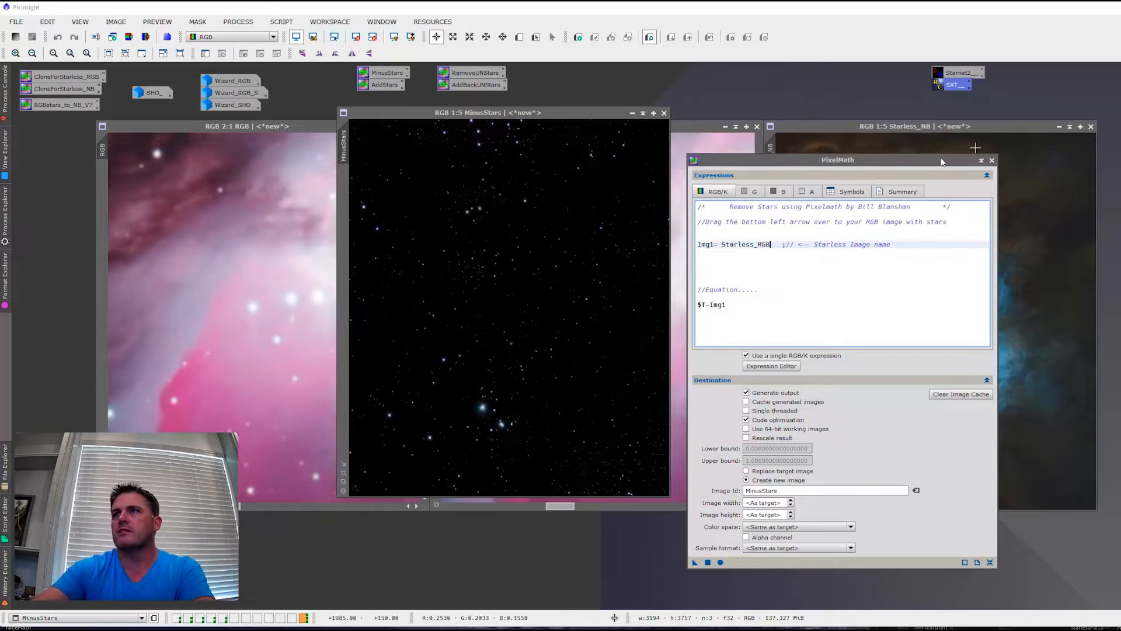
# - Inspect the bright blue star and its neighbouring star cluster below the nebula in the RGB image at 2:1
pyautogui.moveTo(891, 165); pyautogui.dragTo(902, 155)
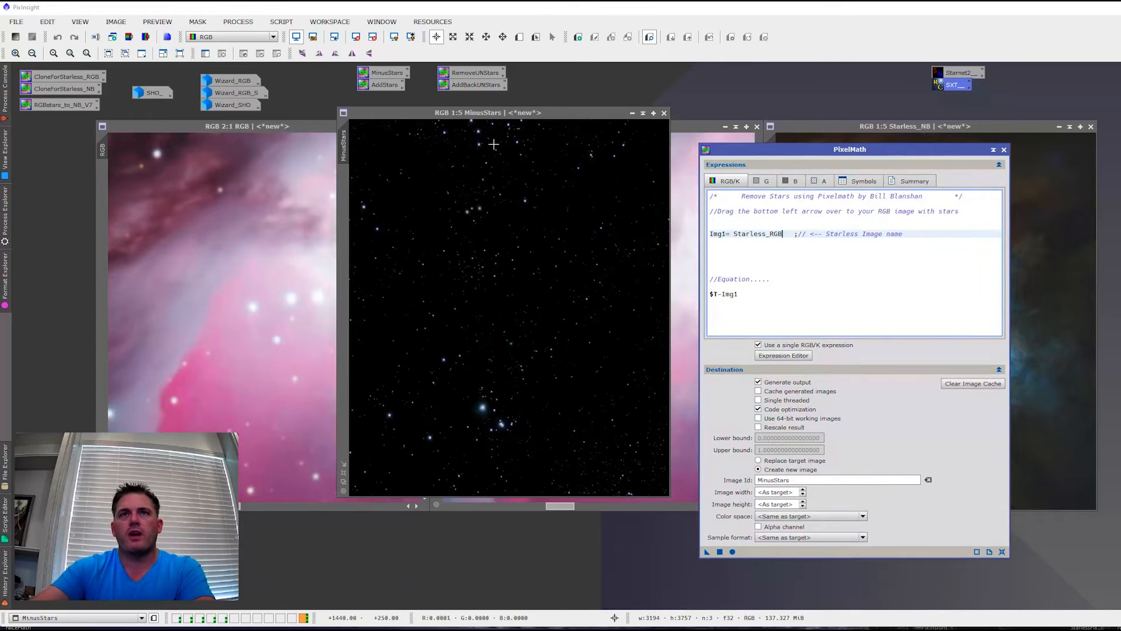
pyautogui.click(476, 427)
pyautogui.click(329, 201)
pyautogui.scroll(7, 348, 313)
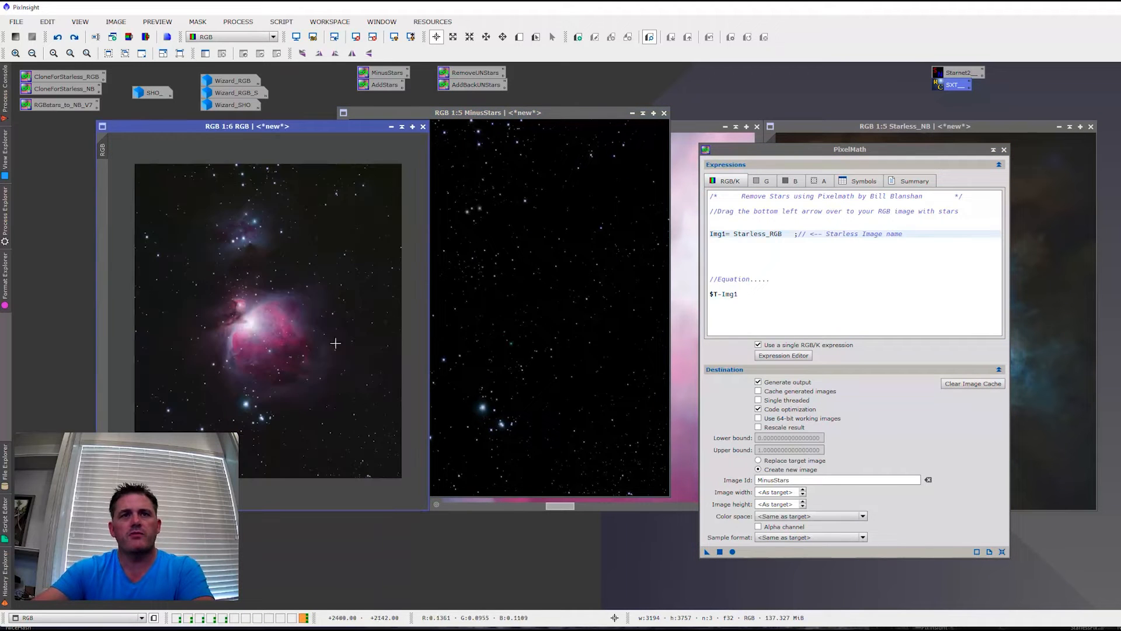
pyautogui.scroll(-6, 236, 413)
pyautogui.scroll(-1, 237, 413)
pyautogui.moveTo(425, 390); pyautogui.dragTo(425, 402)
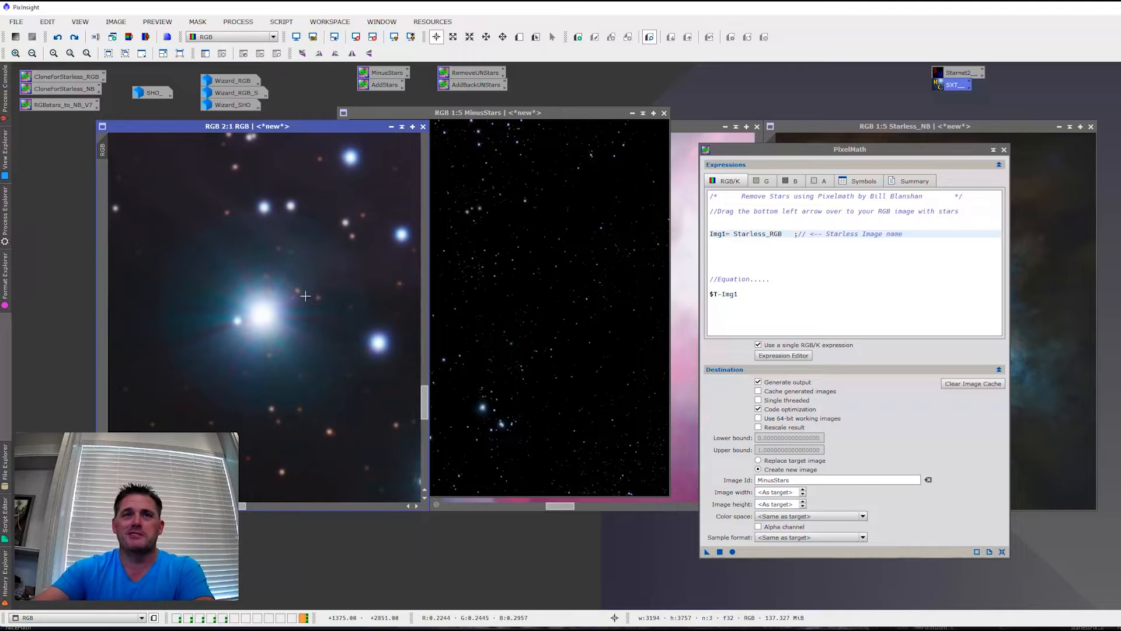
pyautogui.scroll(1, 186, 267)
pyautogui.scroll(-1, 236, 289)
pyautogui.scroll(1, 306, 302)
pyautogui.scroll(-1, 307, 302)
pyautogui.scroll(1, 391, 451)
pyautogui.scroll(-1, 326, 434)
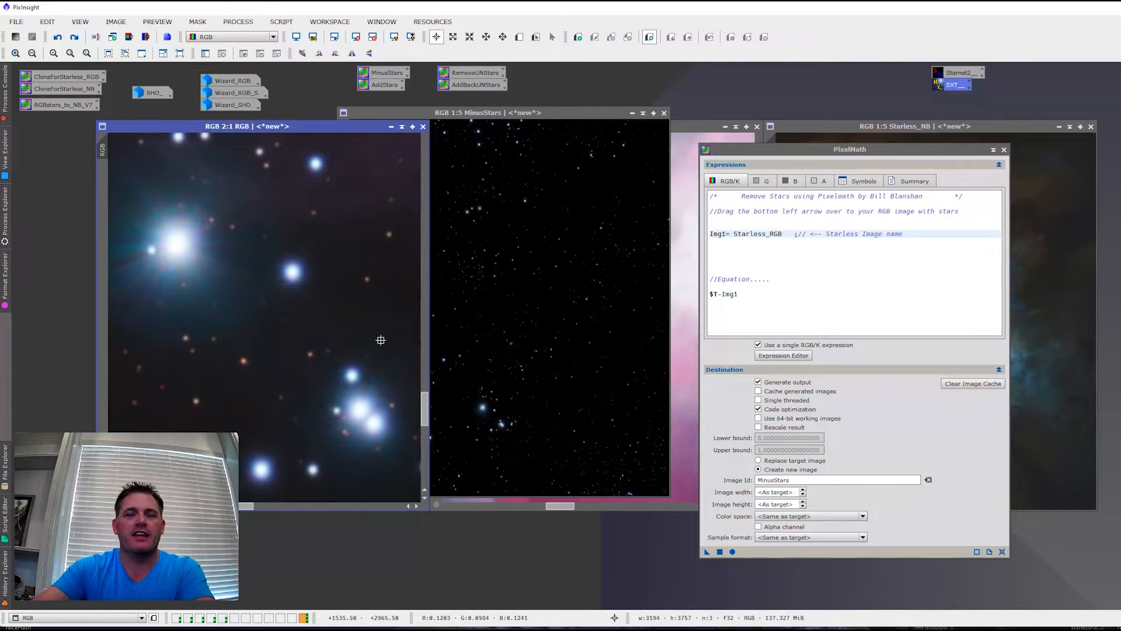
pyautogui.click(390, 352)
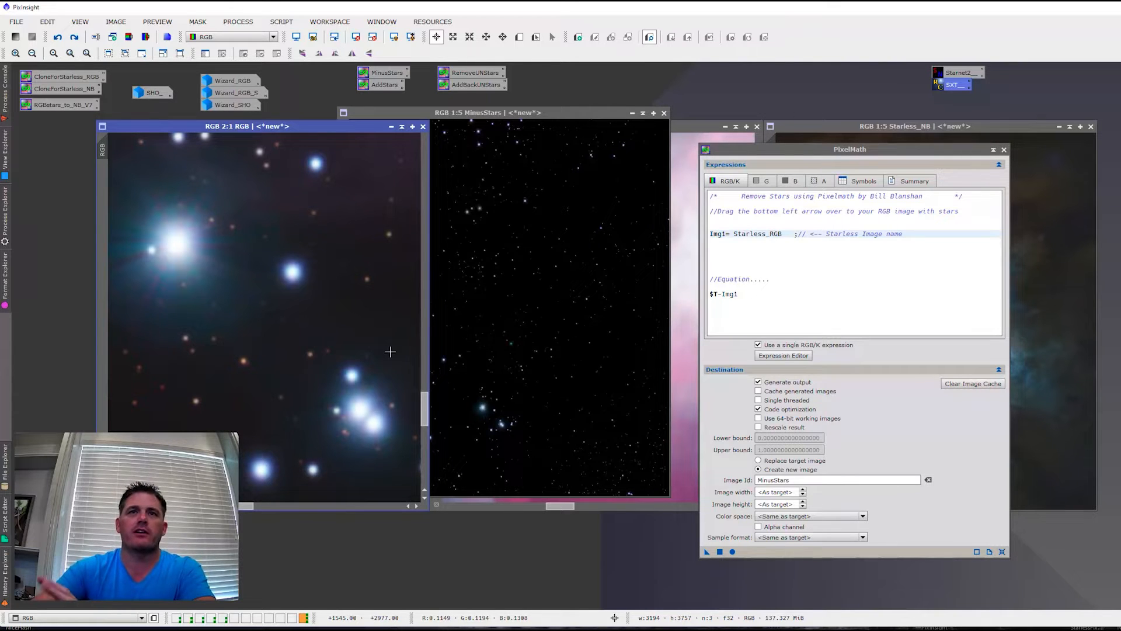
# - Arrange RGB, MinusStars and Starless_RGB side by side, clear of PixelMath, and match both derived images to RGB's 2:1 star view
pyautogui.moveTo(310, 125); pyautogui.dragTo(298, 149)
pyautogui.moveTo(92, 173); pyautogui.dragTo(347, 138)
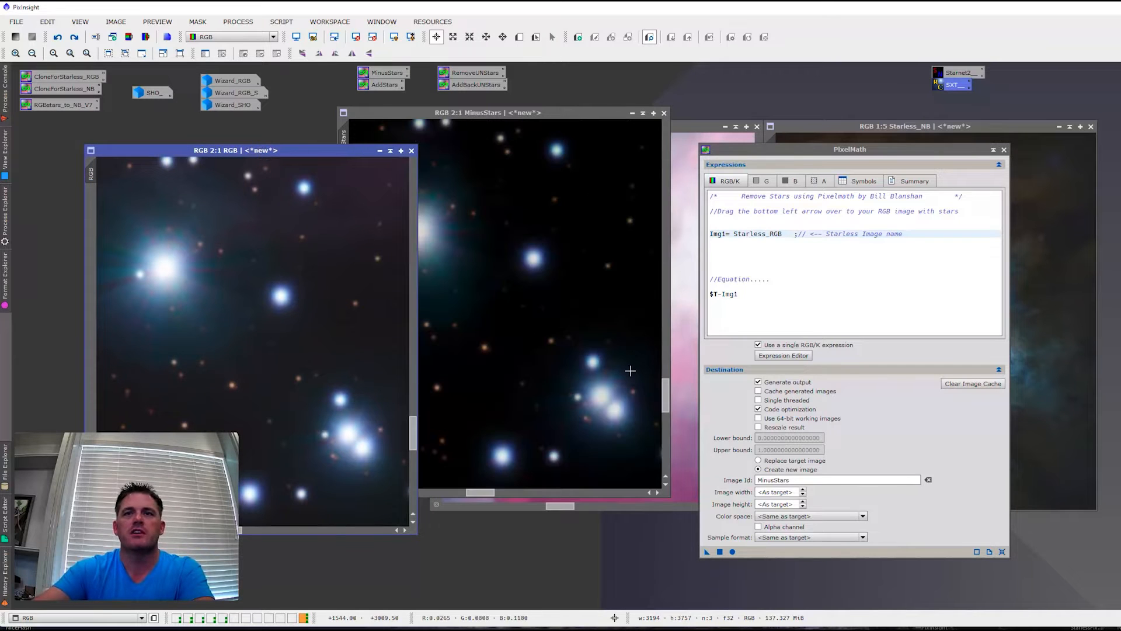
pyautogui.moveTo(794, 149); pyautogui.dragTo(1018, 151)
pyautogui.click(683, 127)
pyautogui.moveTo(683, 124); pyautogui.dragTo(925, 111)
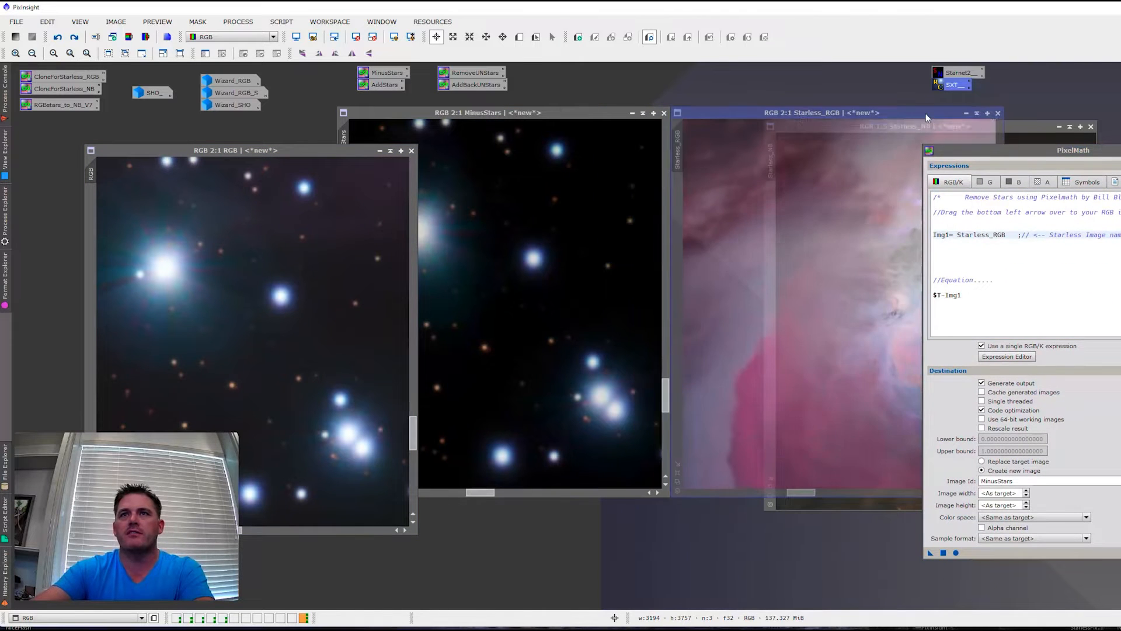
pyautogui.moveTo(93, 172); pyautogui.dragTo(695, 153)
pyautogui.moveTo(1000, 156); pyautogui.dragTo(1081, 165)
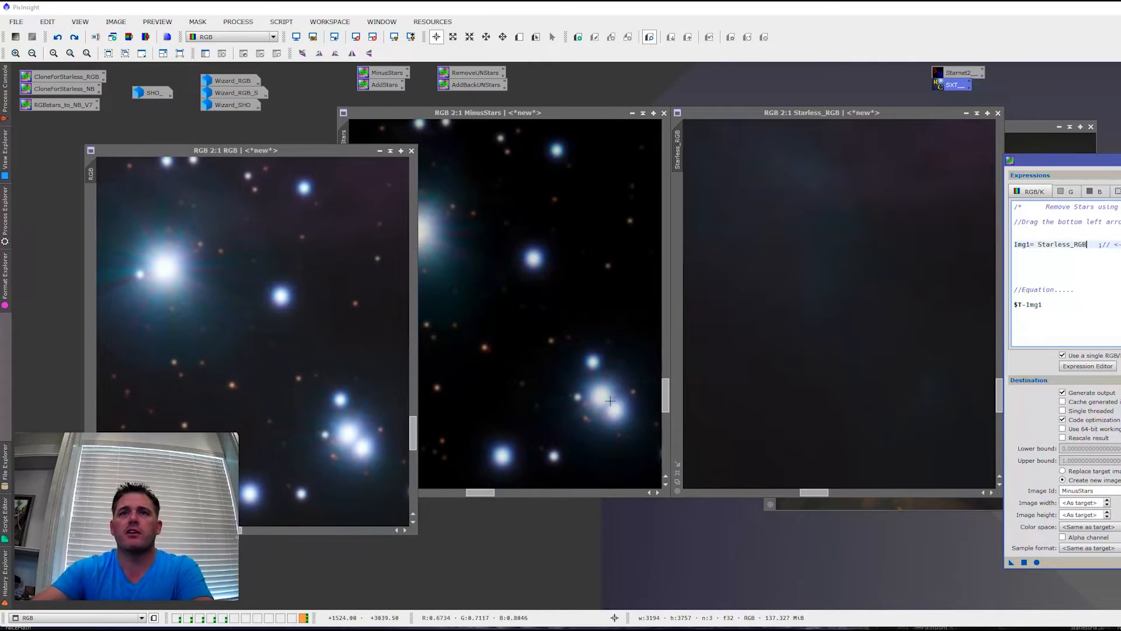
# - Frame the bright nebula core in RGB at 2:1 and match the MinusStars and Starless_RGB images to that view
pyautogui.scroll(-4, 610, 400)
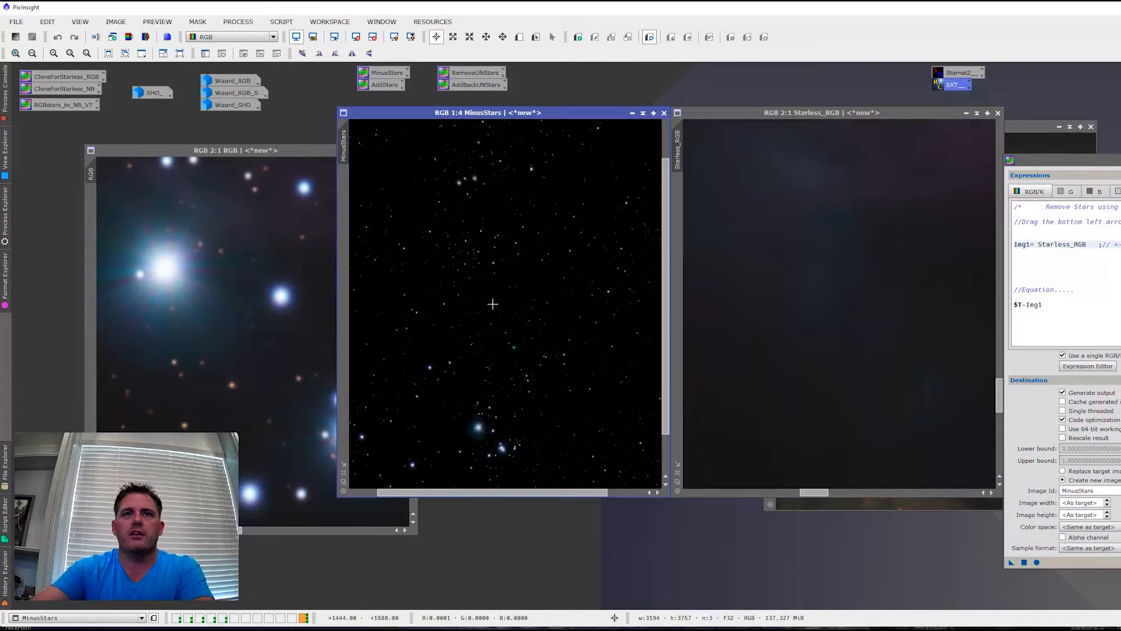
pyautogui.scroll(-4, 491, 305)
pyautogui.scroll(-2, 259, 284)
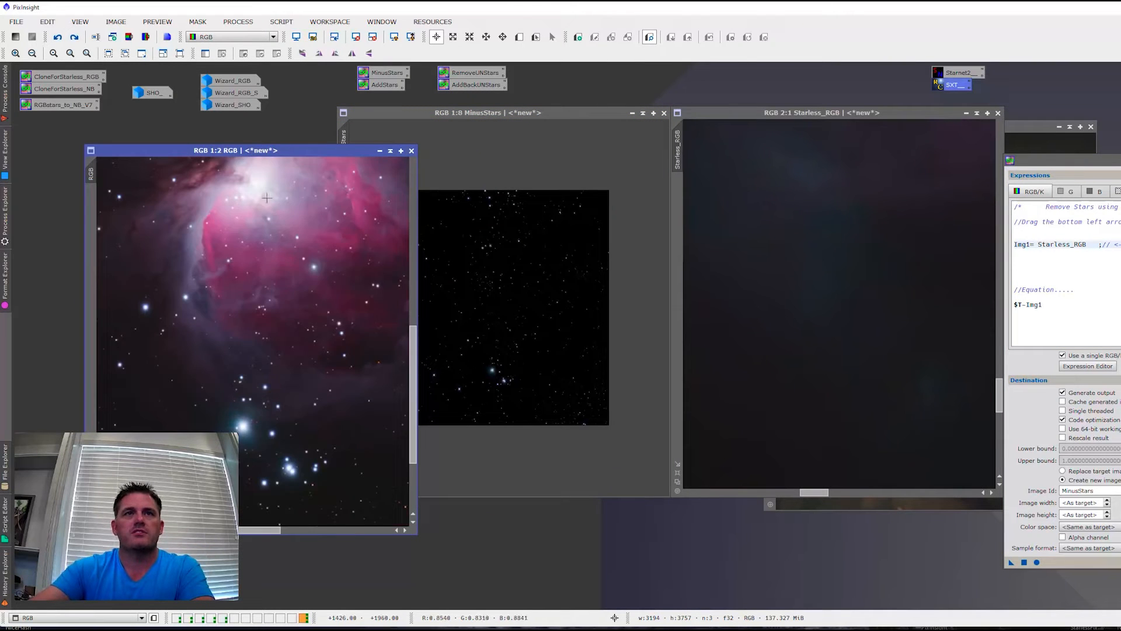
pyautogui.scroll(2, 268, 198)
pyautogui.moveTo(414, 347); pyautogui.dragTo(414, 334)
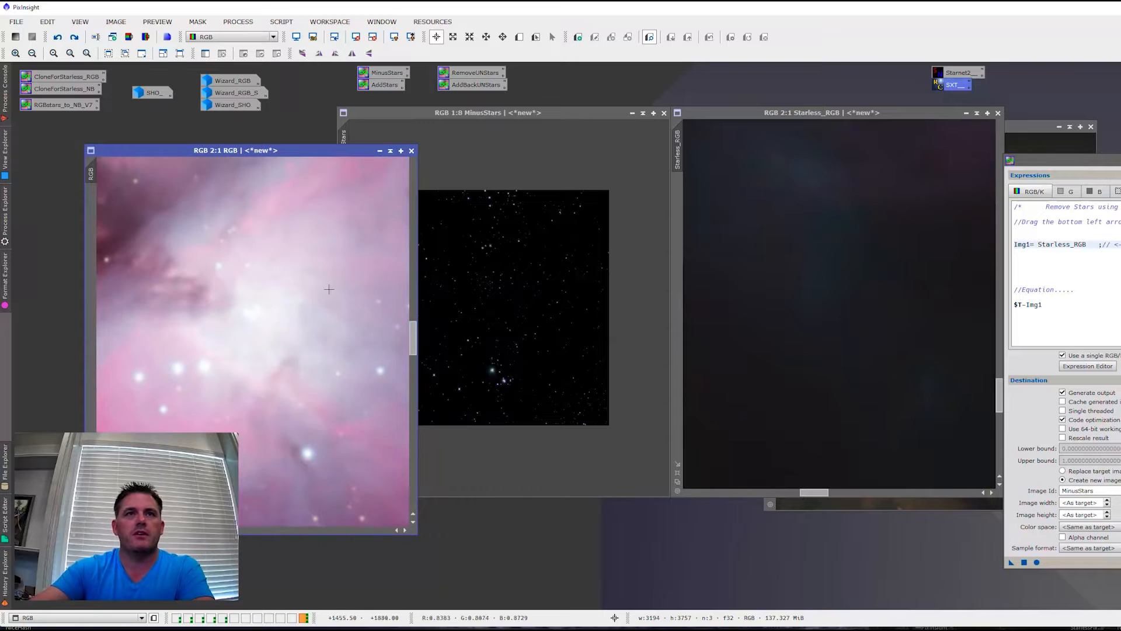
pyautogui.moveTo(90, 172); pyautogui.dragTo(681, 155)
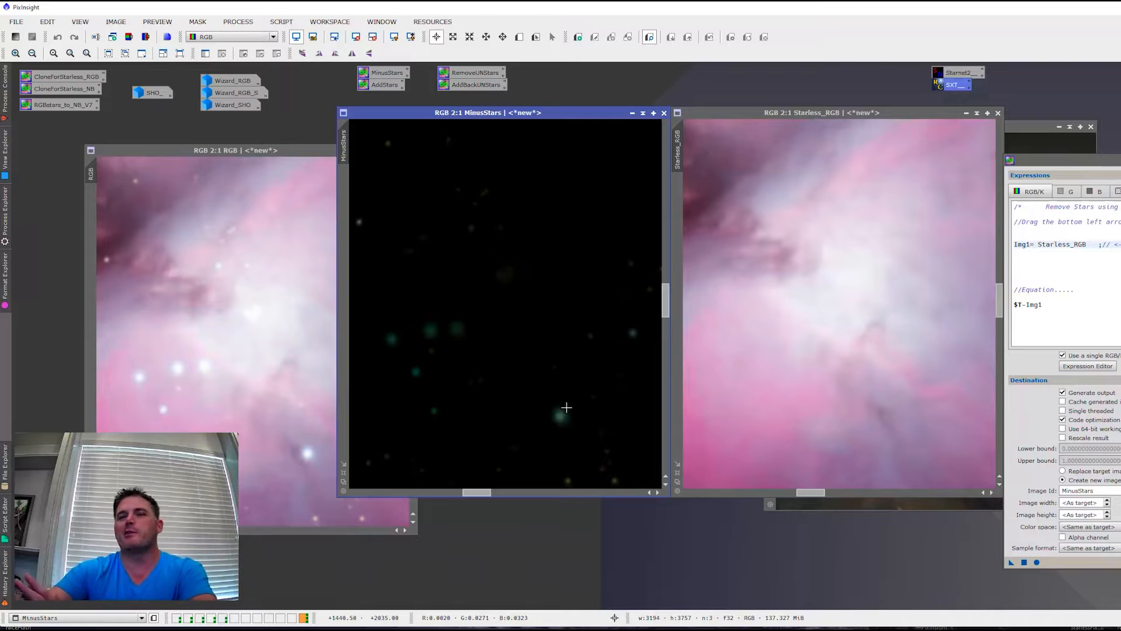
# - Inspect the colour of the nebula-core stars in MinusStars at up to 3:1 and read out a star's pixel values
pyautogui.scroll(1, 561, 420)
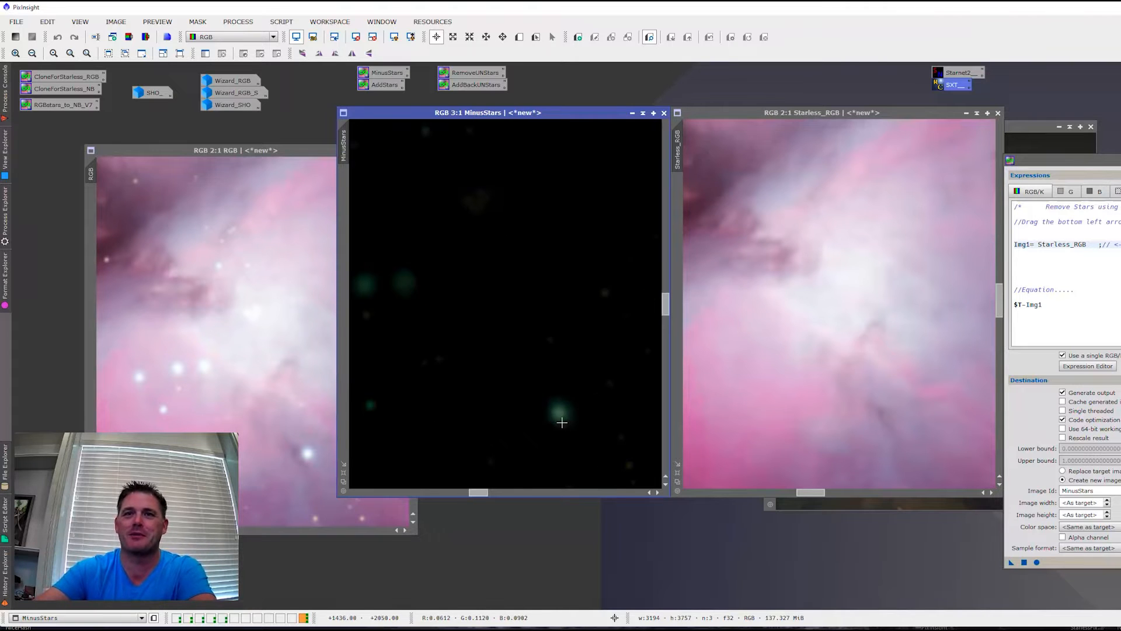
pyautogui.click(559, 413)
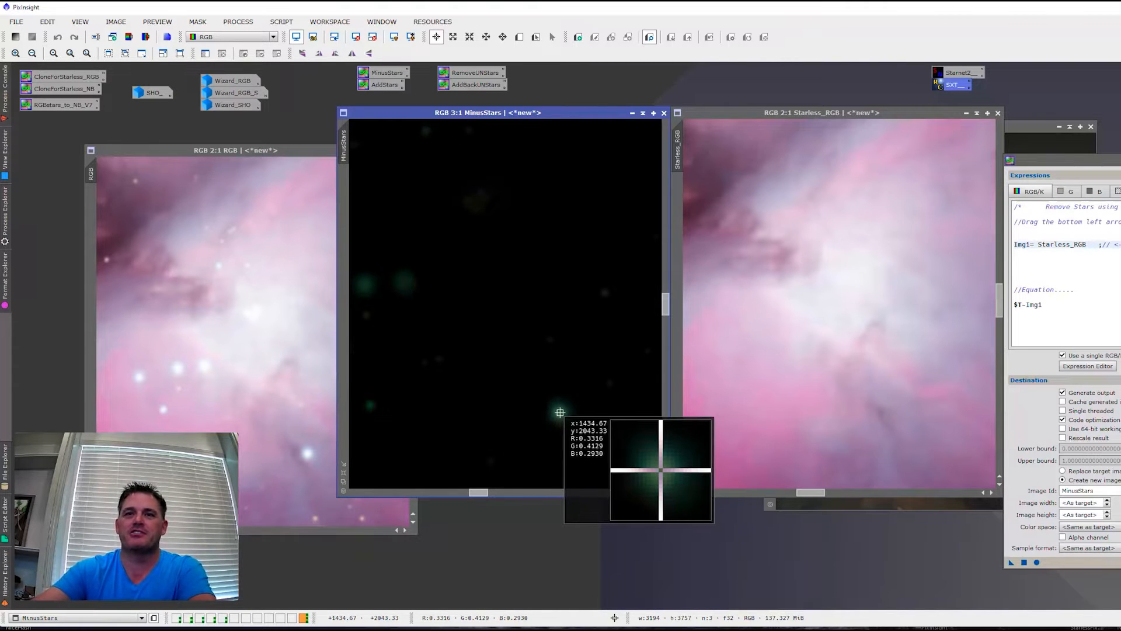
pyautogui.scroll(-1, 559, 413)
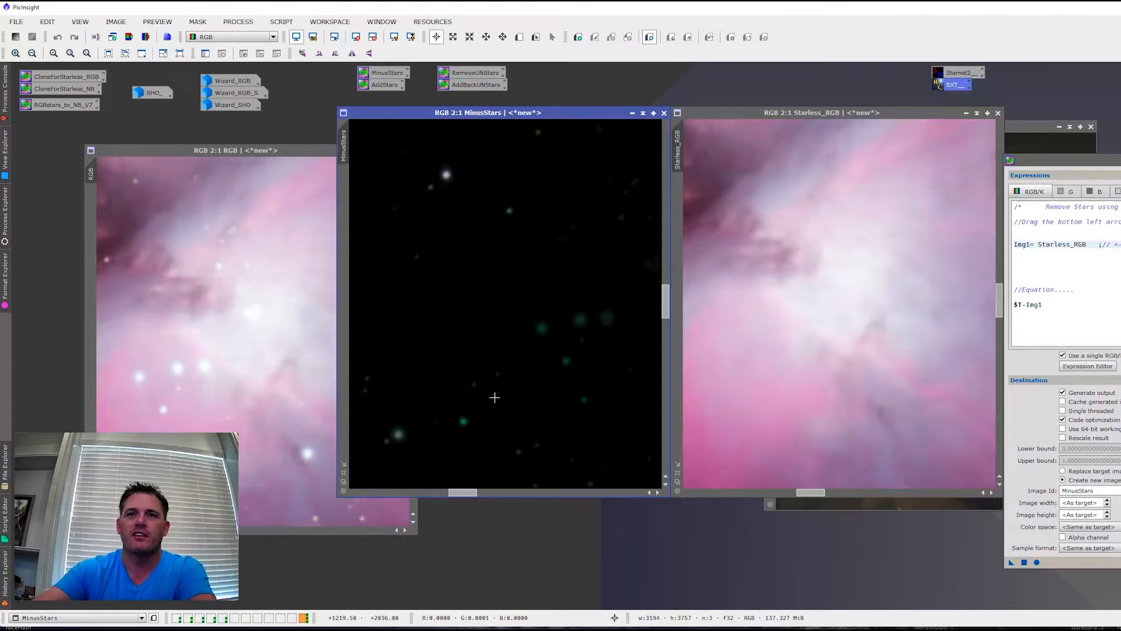
pyautogui.click(583, 318)
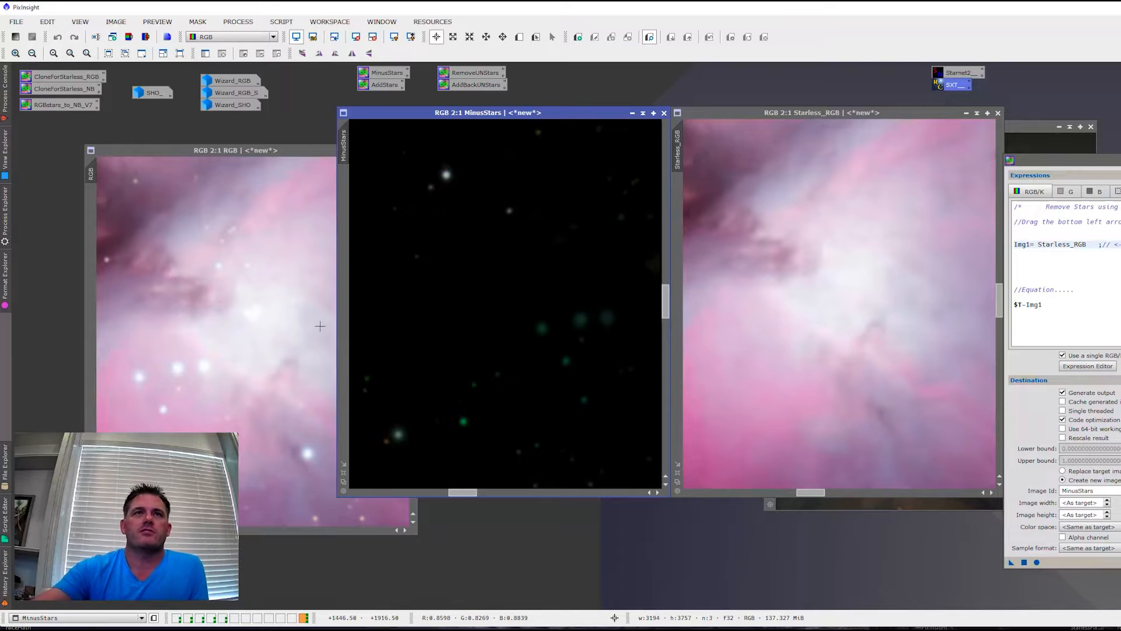
# - Restore Wizard_RGB, inspect its stars against the faint nebulosity at 1:1, and minimize it again
pyautogui.doubleClick(218, 82)
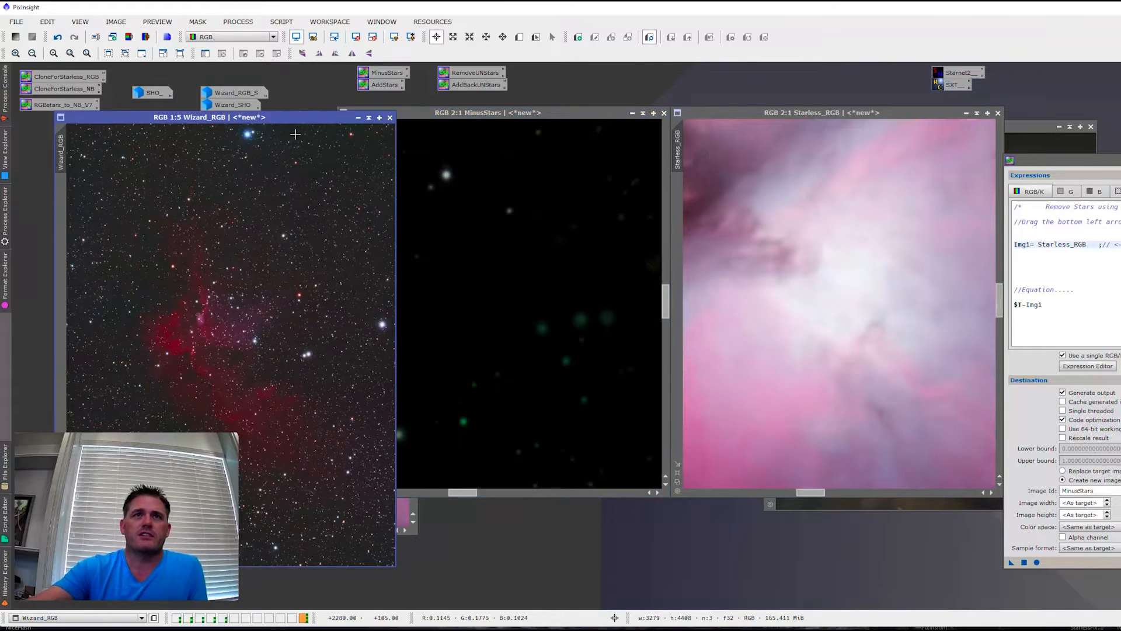
pyautogui.moveTo(291, 121); pyautogui.dragTo(593, 152)
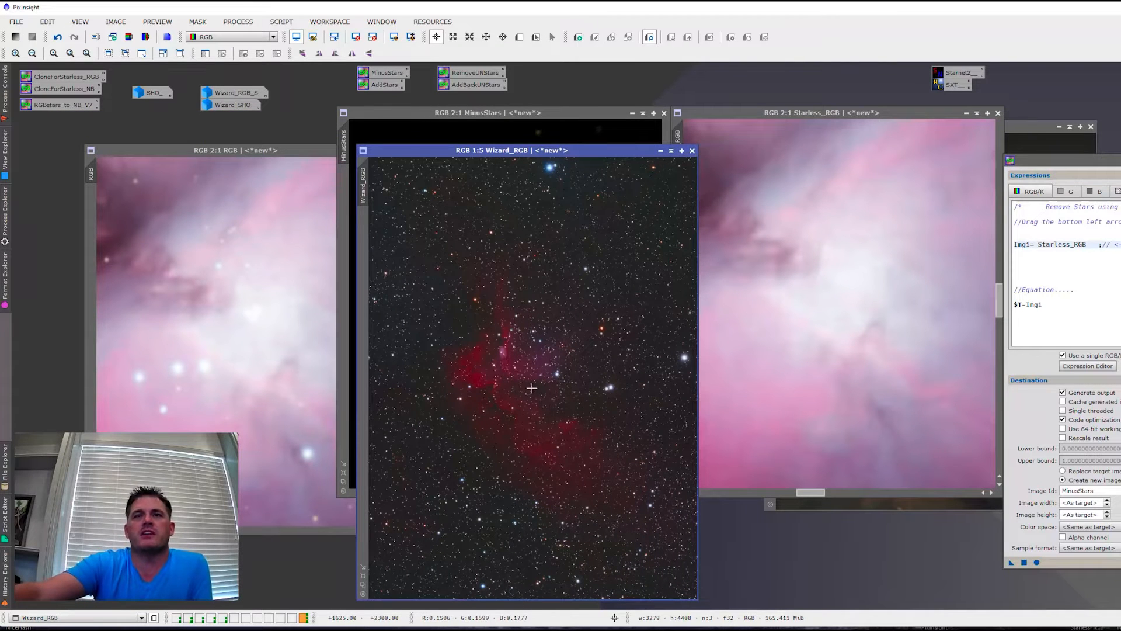
pyautogui.scroll(1, 525, 374)
pyautogui.scroll(3, 522, 371)
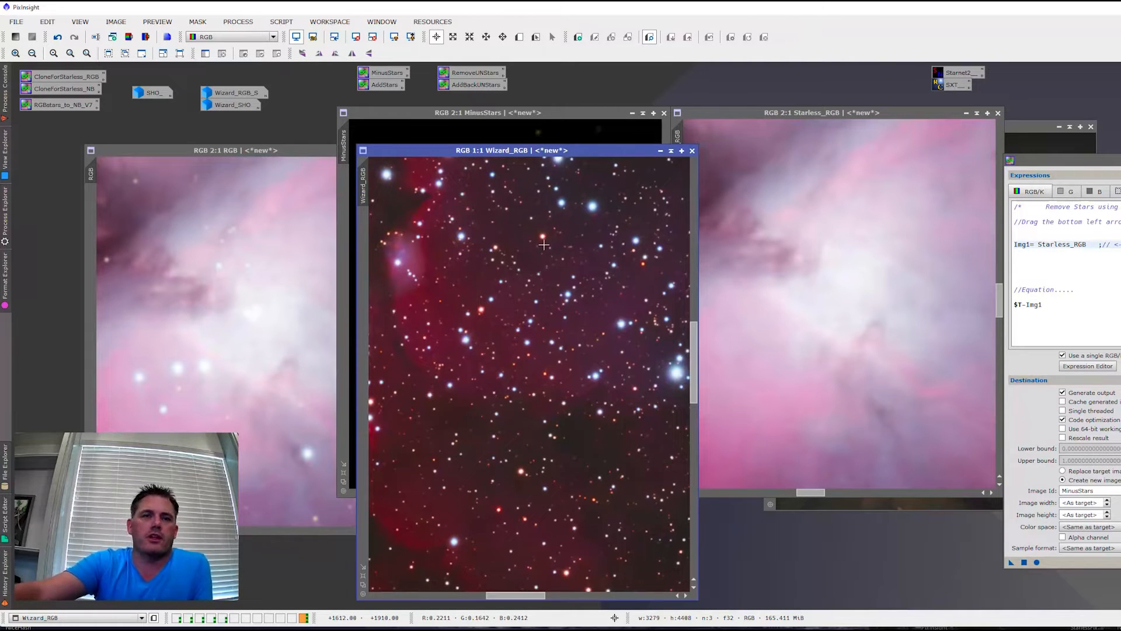
pyautogui.click(660, 152)
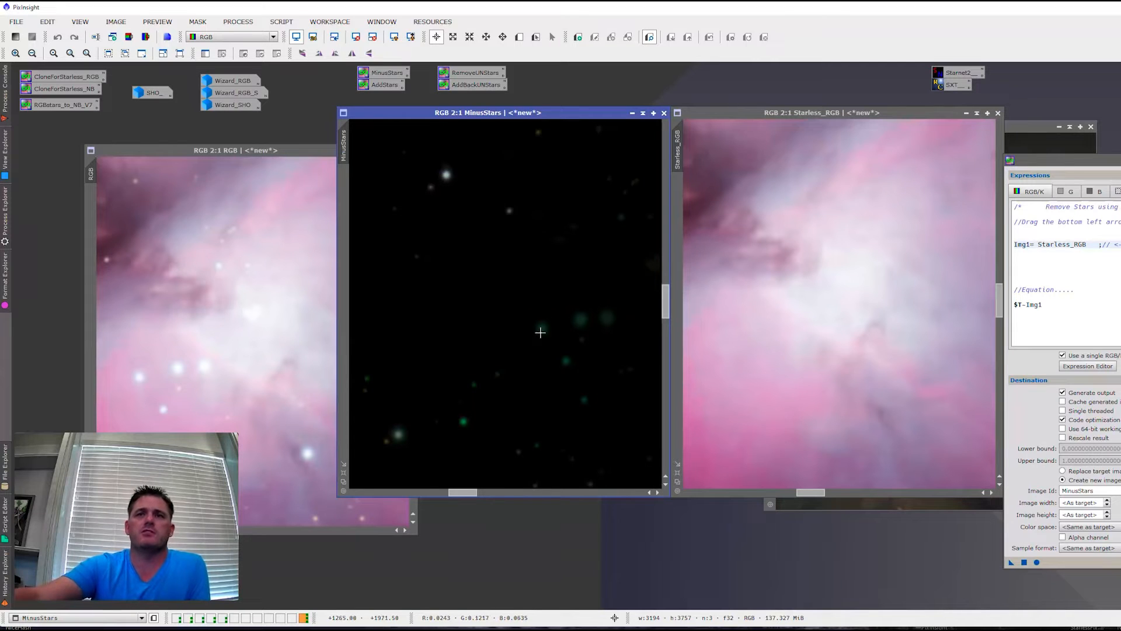
# - Enlarge the core stars in MinusStars to 3:1 and uncover Starless_NB by shifting it and PixelMath apart
pyautogui.scroll(1, 583, 375)
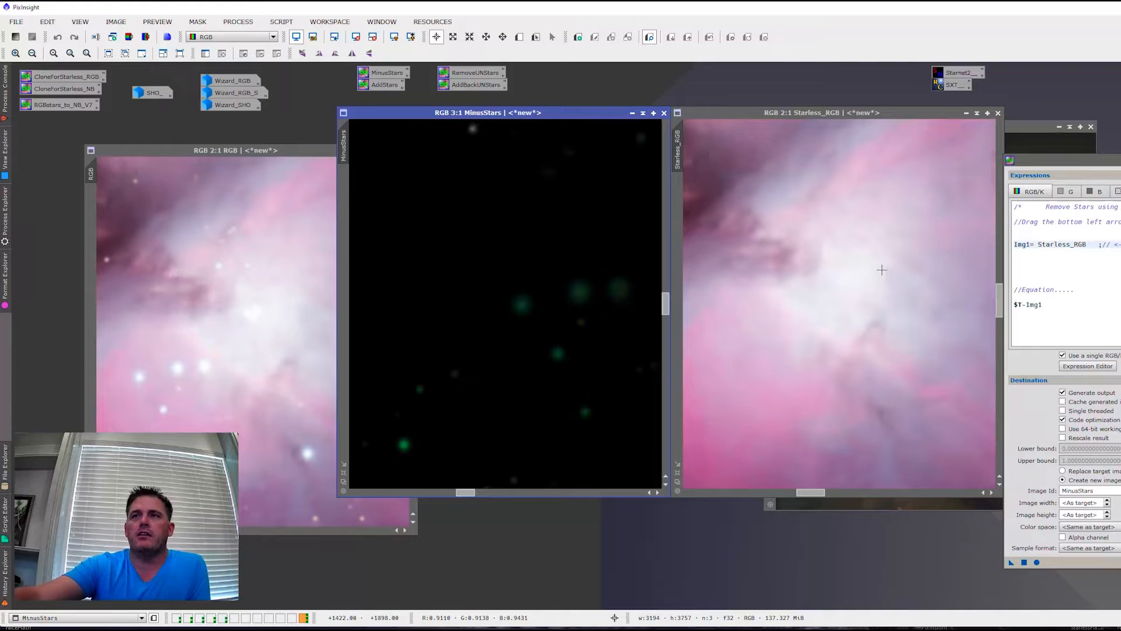
pyautogui.moveTo(1091, 162); pyautogui.dragTo(1120, 170)
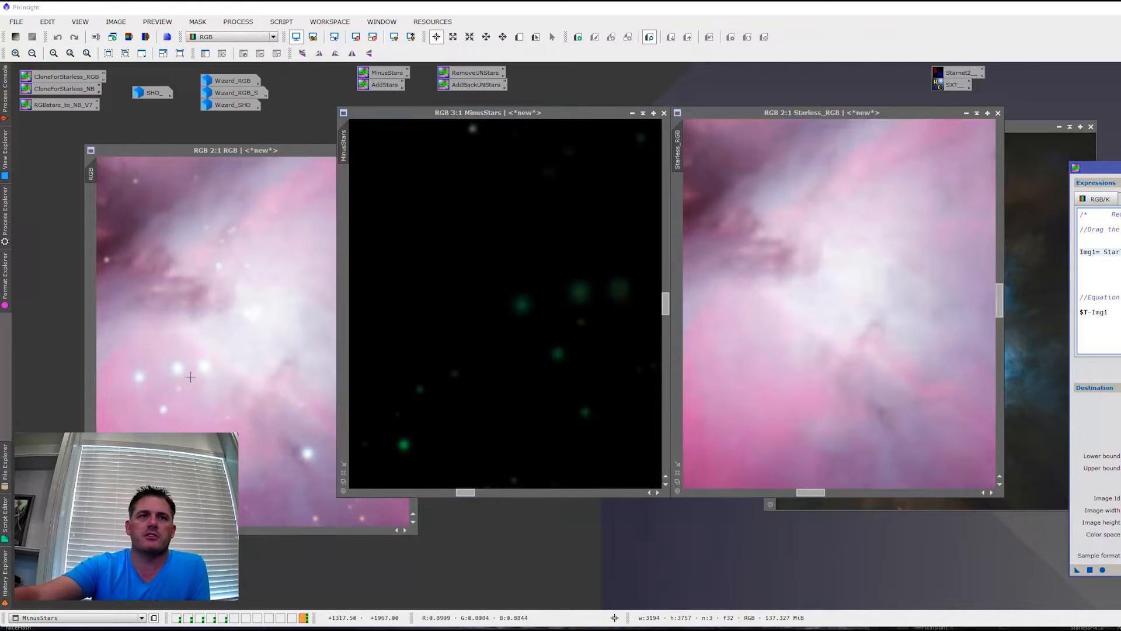
pyautogui.moveTo(1019, 127); pyautogui.dragTo(954, 151)
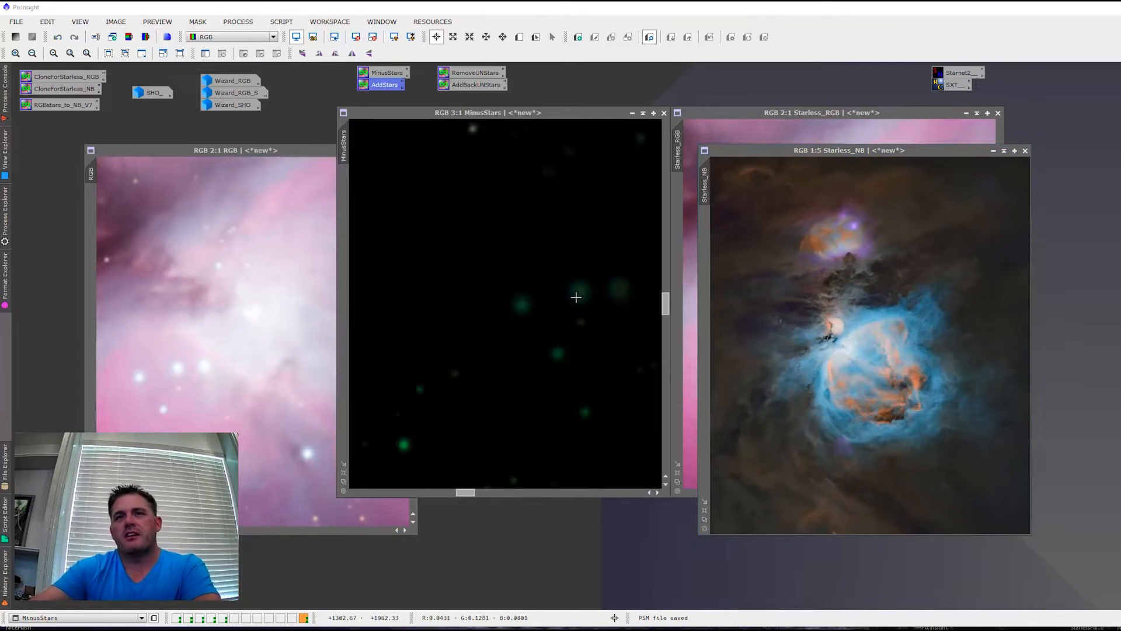
# - Open the AddStars PixelMath process and apply it to Starless_NB to add the MinusStars stars
pyautogui.doubleClick(373, 86)
pyautogui.moveTo(1072, 133); pyautogui.dragTo(875, 117)
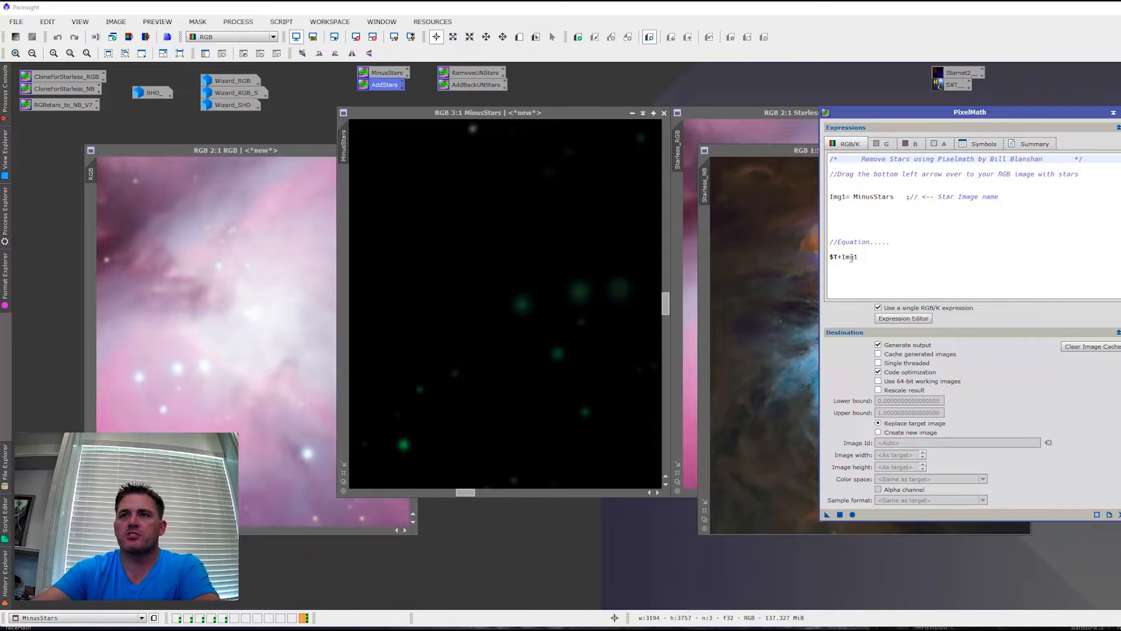
pyautogui.moveTo(876, 120); pyautogui.dragTo(980, 112)
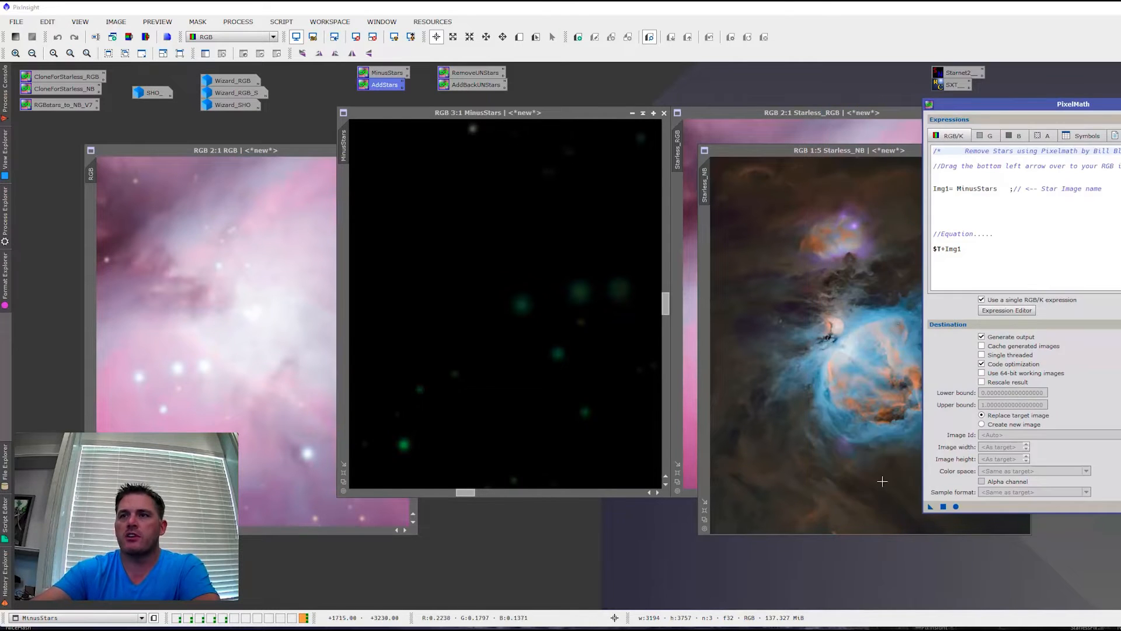
pyautogui.moveTo(930, 506); pyautogui.dragTo(869, 461)
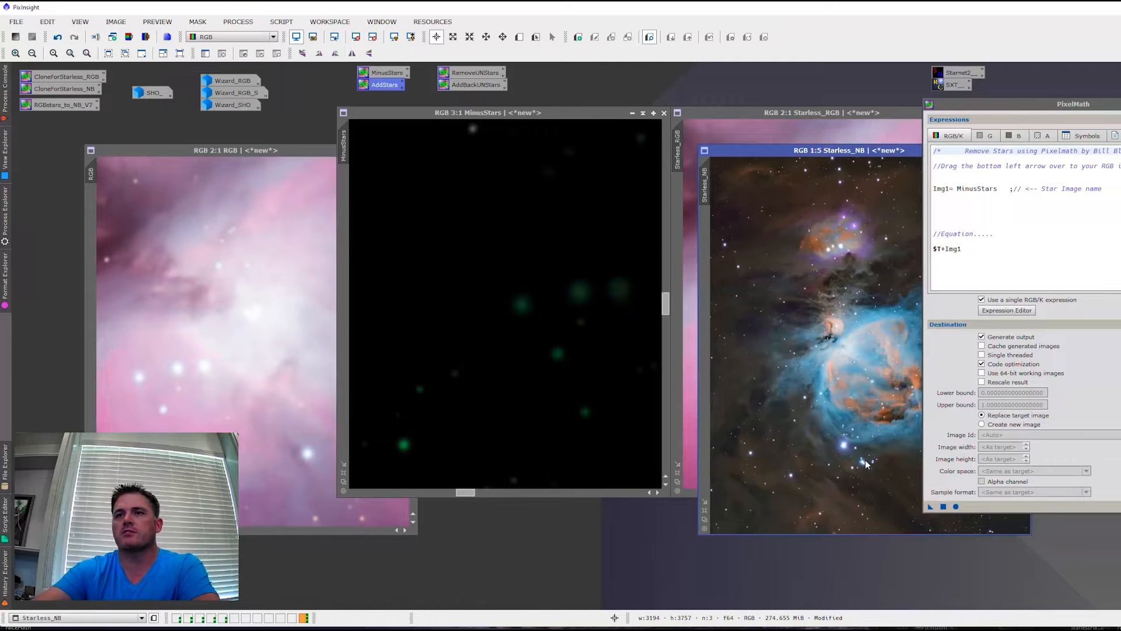
# - Move the Starless_NB window clear of PixelMath and check its added stars
pyautogui.moveTo(782, 152); pyautogui.dragTo(612, 162)
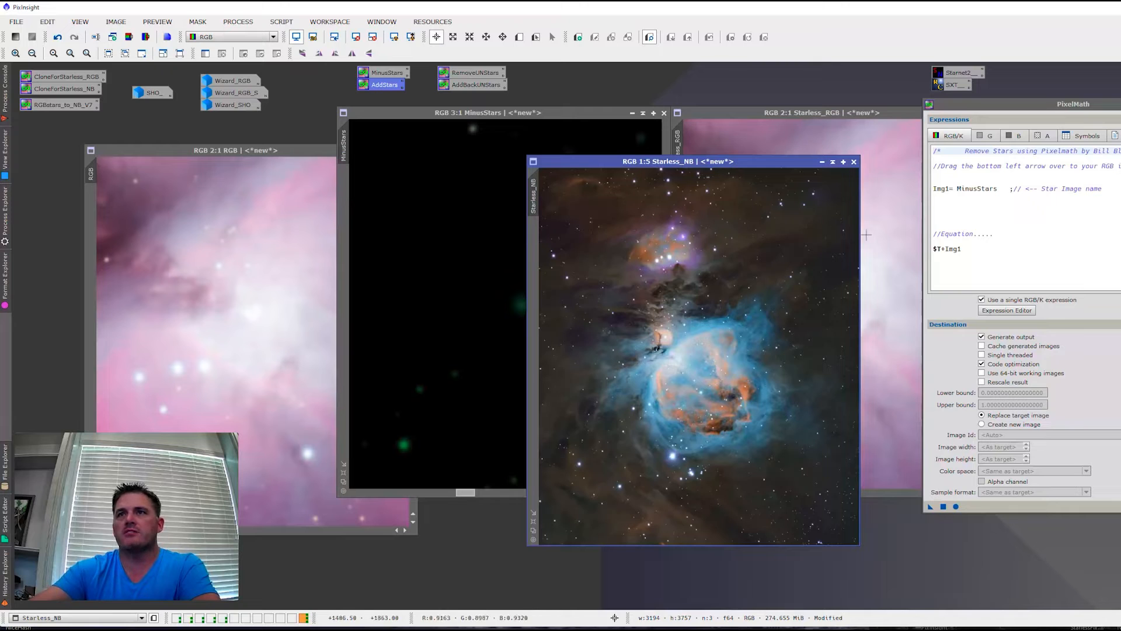
pyautogui.click(889, 300)
pyautogui.click(713, 380)
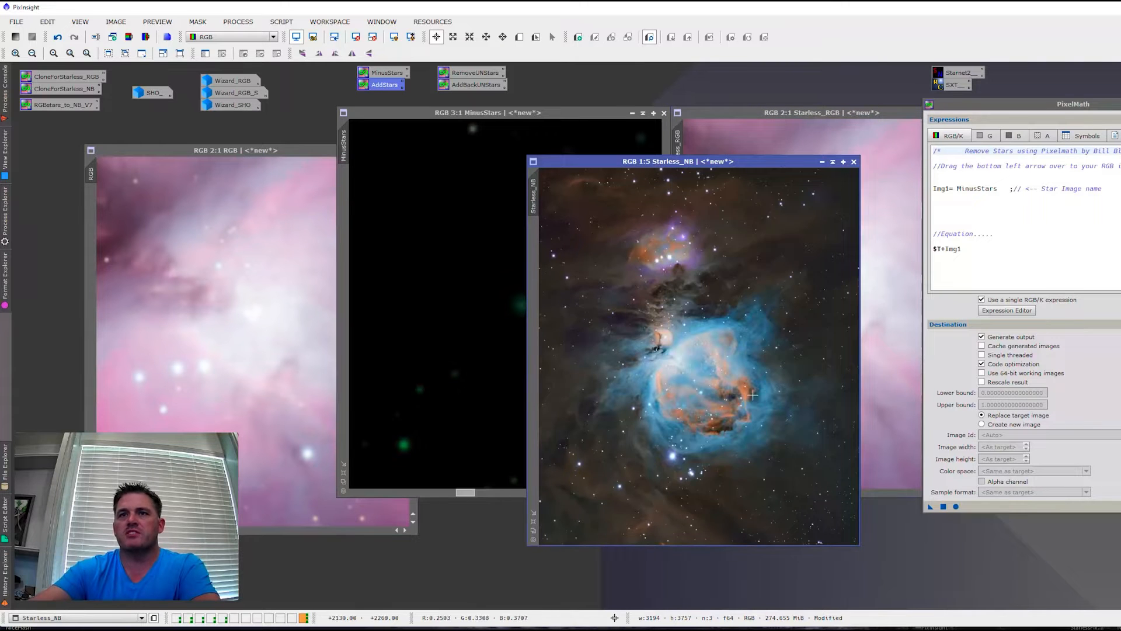
# - Examine the added stars in Starless_NB at 2:1, around the bright star below the nebula and across the nebula core
pyautogui.click(886, 316)
pyautogui.click(610, 384)
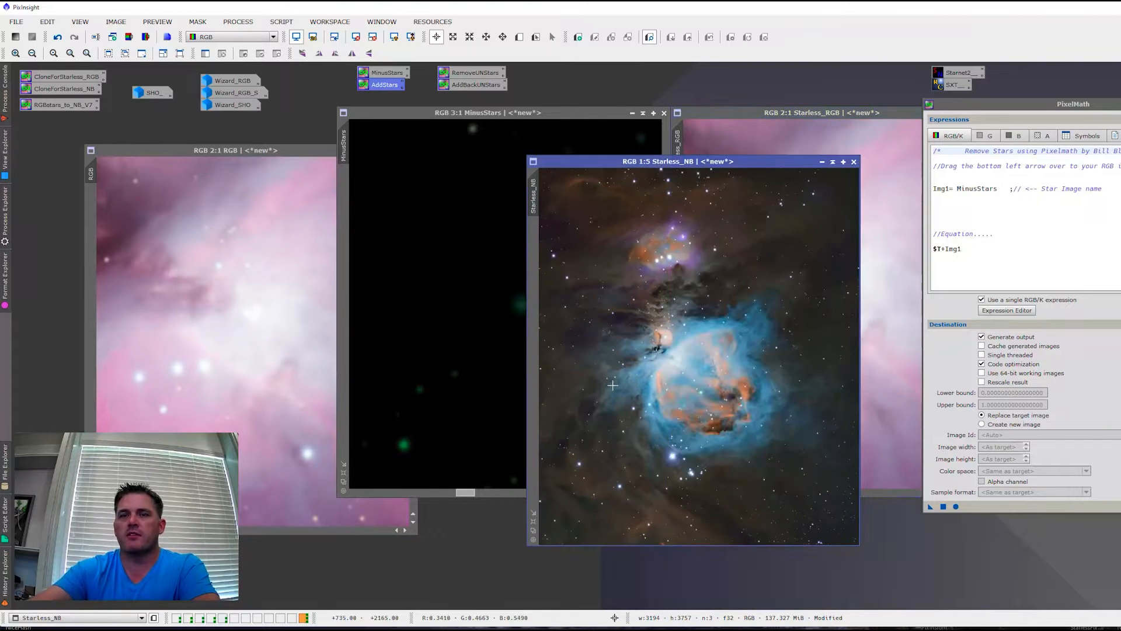
pyautogui.scroll(4, 658, 472)
pyautogui.scroll(1, 584, 484)
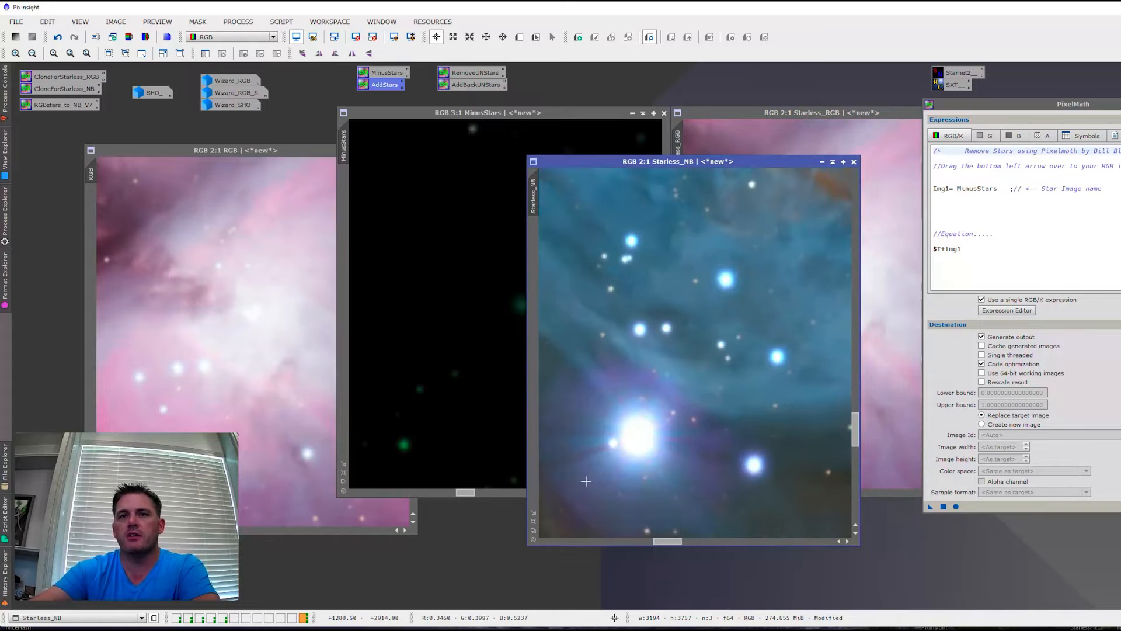
pyautogui.click(629, 433)
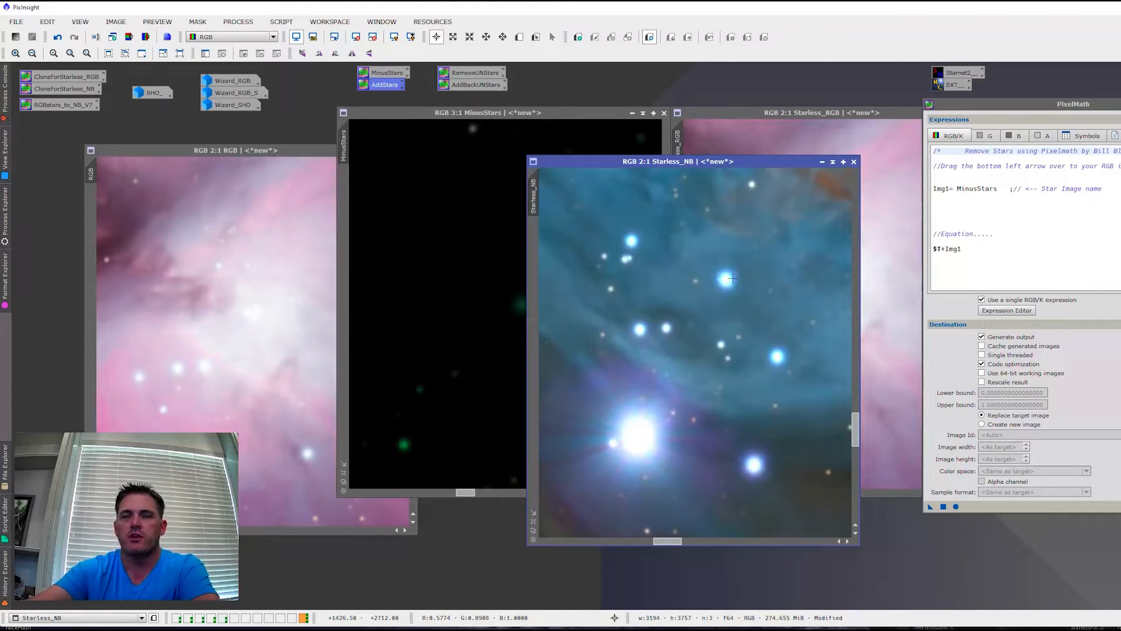
pyautogui.scroll(-4, 691, 305)
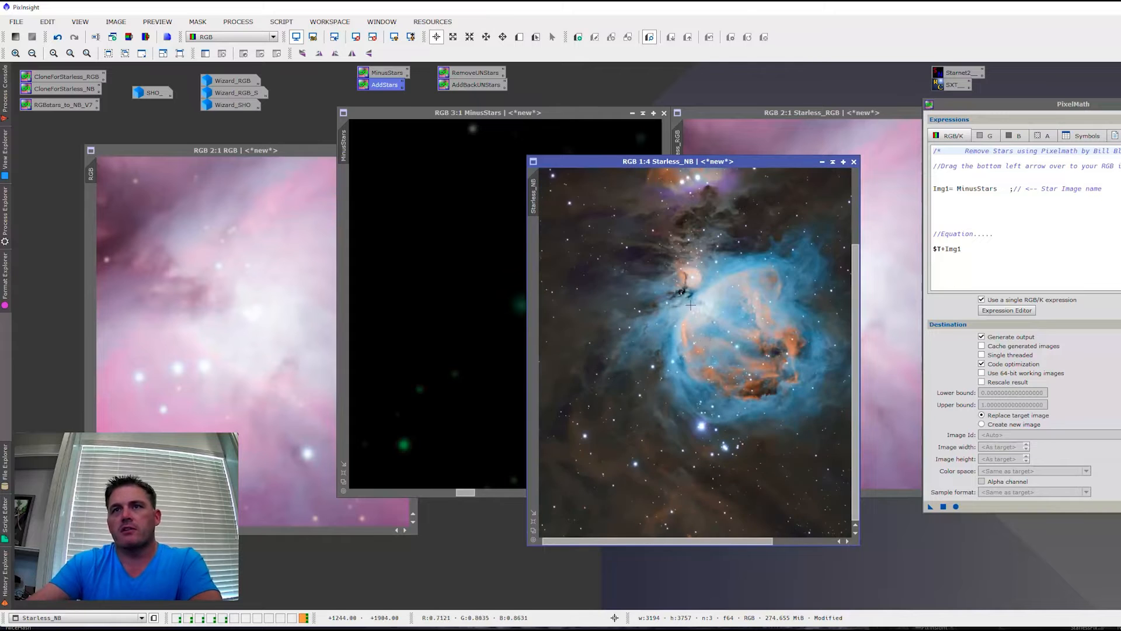
pyautogui.scroll(4, 691, 305)
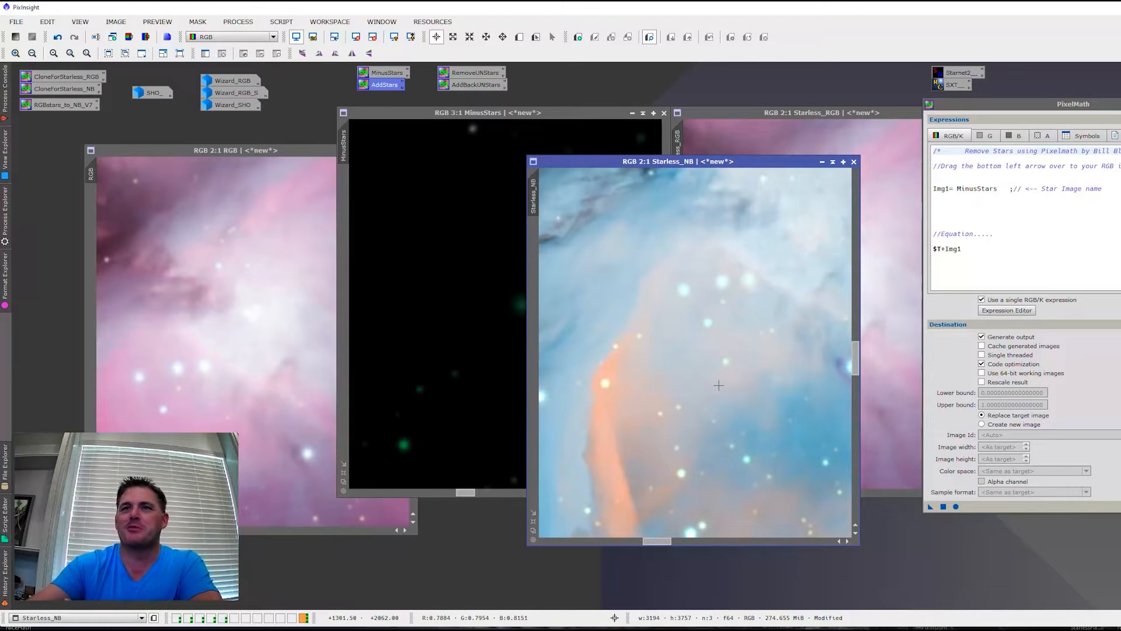
pyautogui.click(603, 380)
pyautogui.click(687, 457)
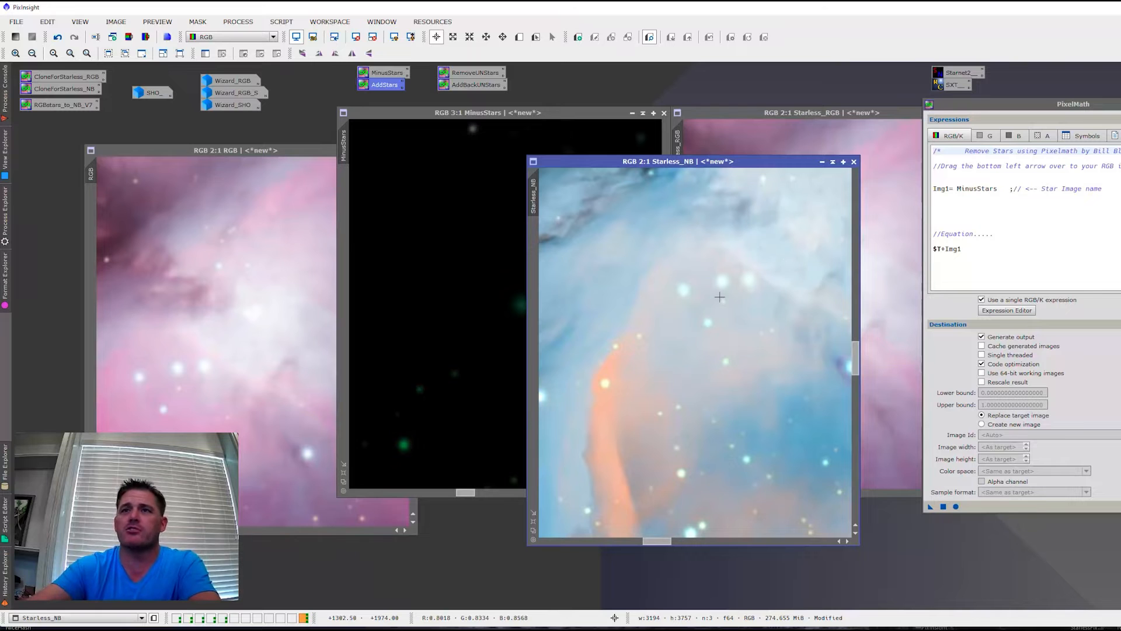
# - Move Starless_NB out of the way and compare the core stars in RGB with those in MinusStars, reading a star's pixel values
pyautogui.moveTo(605, 165); pyautogui.dragTo(645, 459)
pyautogui.click(236, 330)
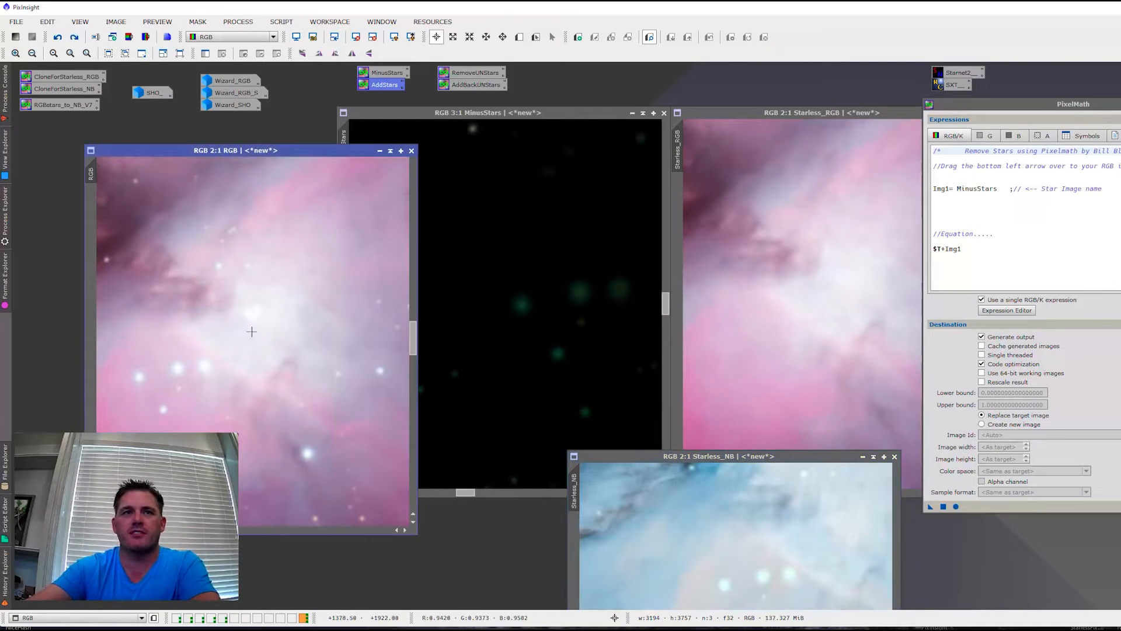
pyautogui.click(775, 303)
pyautogui.click(584, 291)
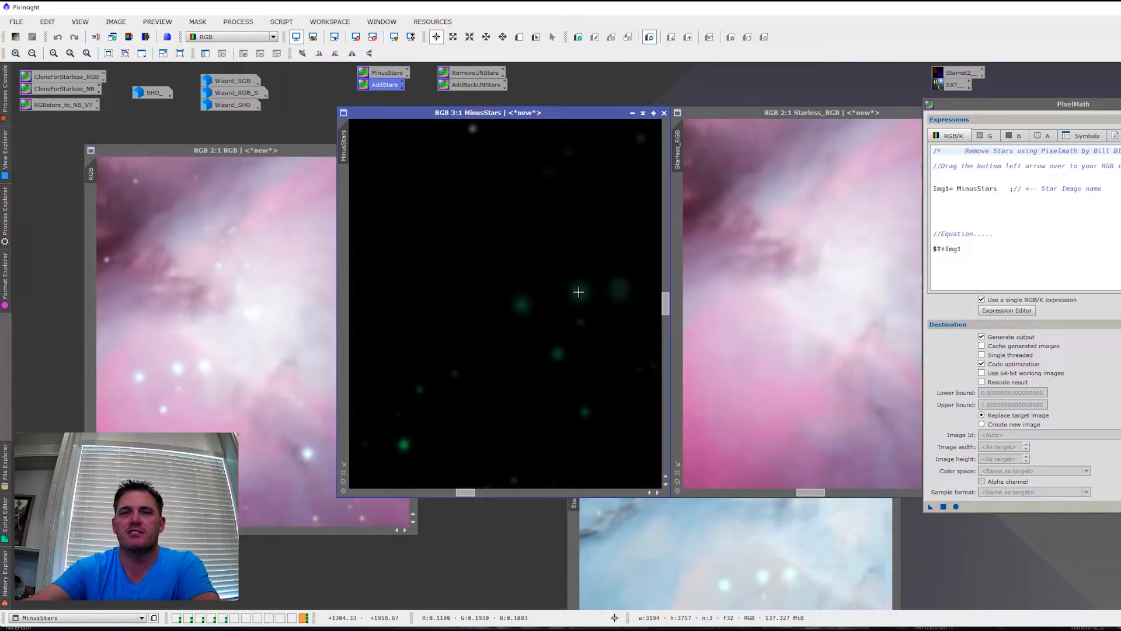
pyautogui.moveTo(578, 289); pyautogui.dragTo(579, 290)
pyautogui.click(709, 443)
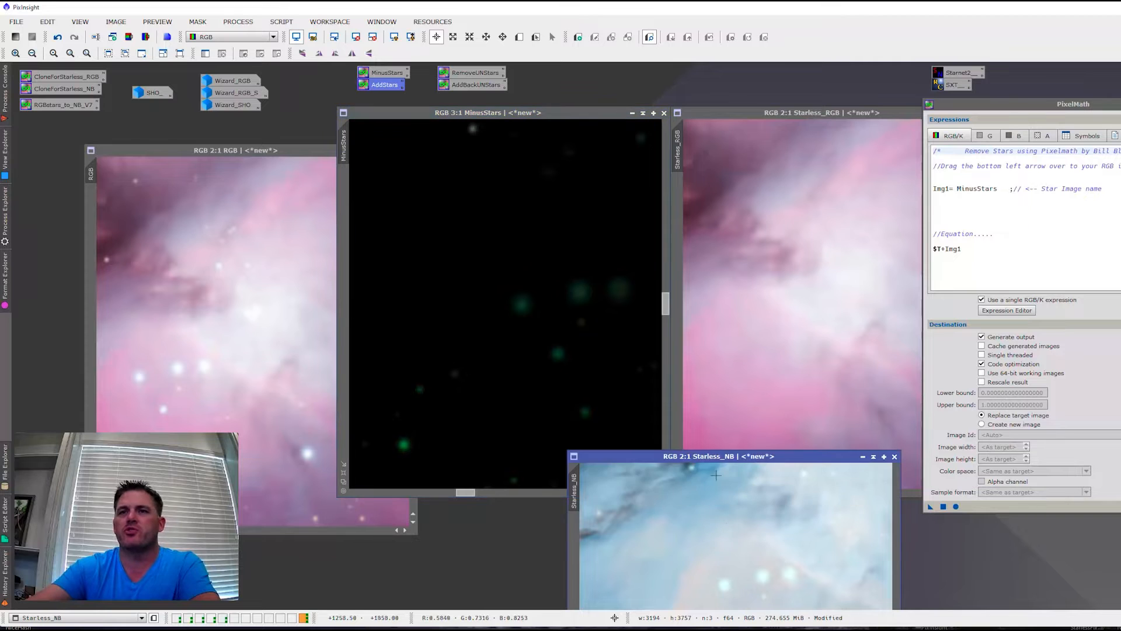
# - Undo the star addition on Starless_NB and move MinusStars clear of the other images
pyautogui.moveTo(714, 444); pyautogui.dragTo(690, 174)
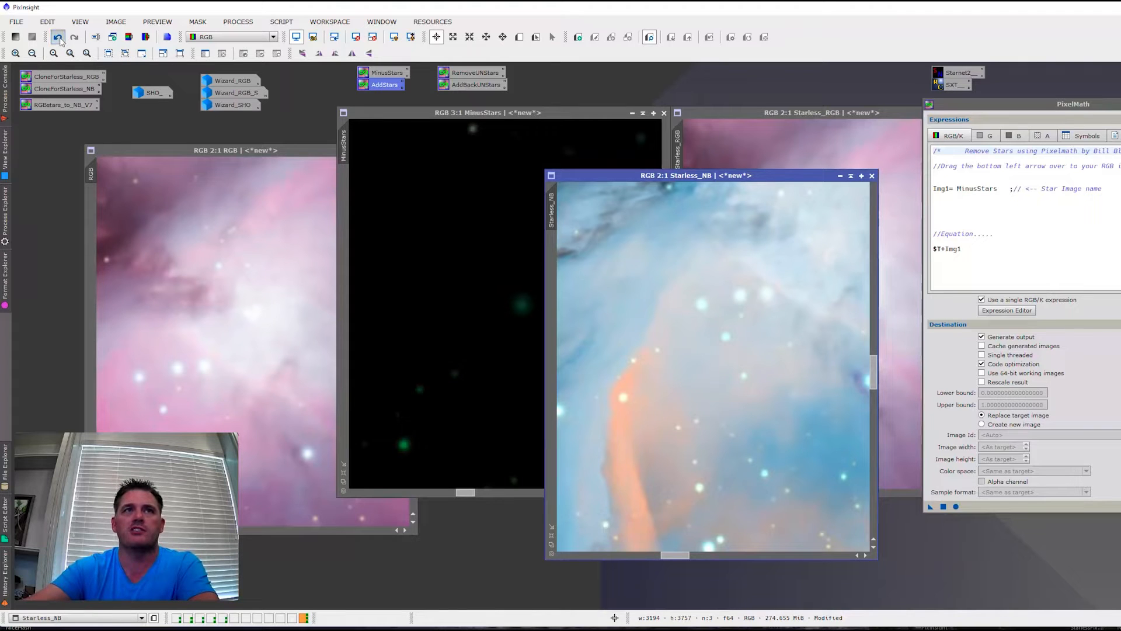
pyautogui.click(63, 38)
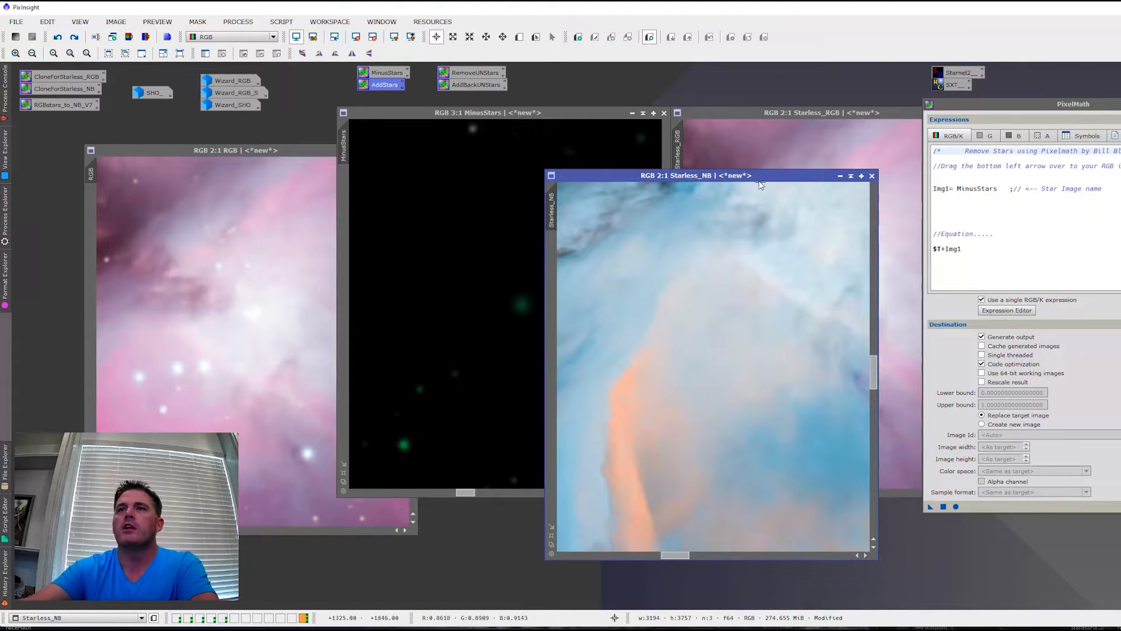
pyautogui.moveTo(758, 178); pyautogui.dragTo(791, 204)
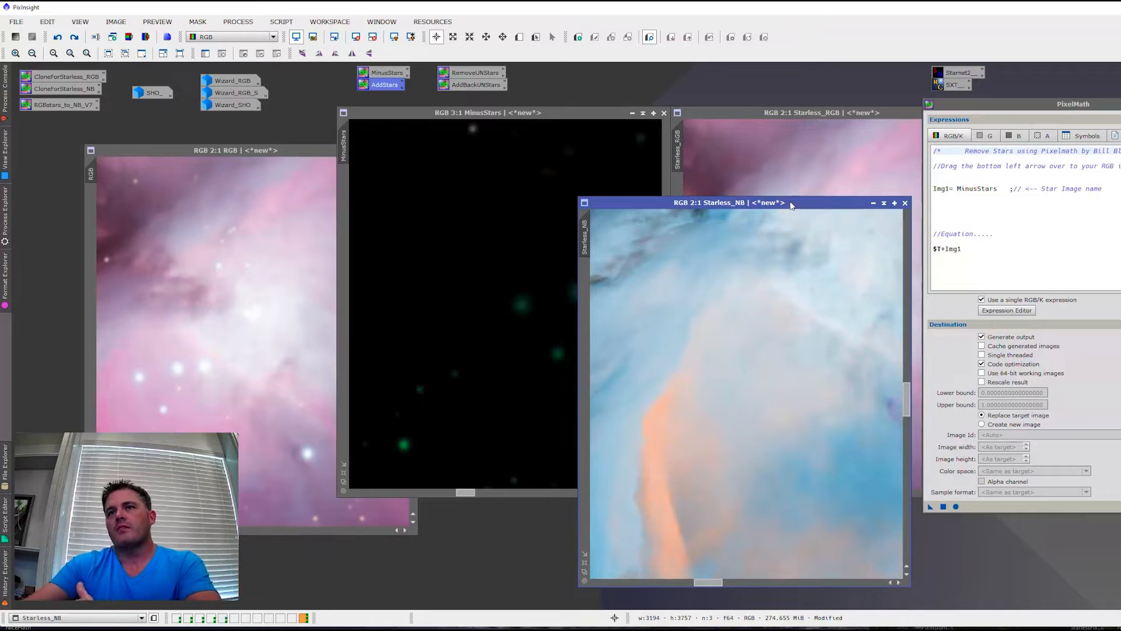
pyautogui.moveTo(1036, 101); pyautogui.dragTo(917, 143)
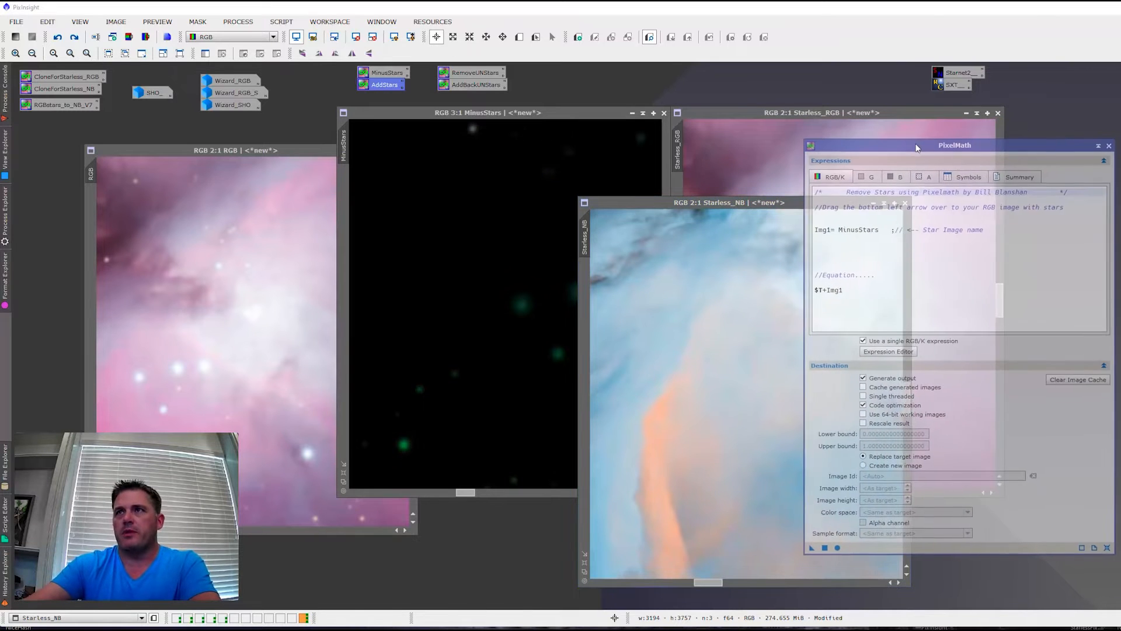
pyautogui.moveTo(480, 112); pyautogui.dragTo(1120, 142)
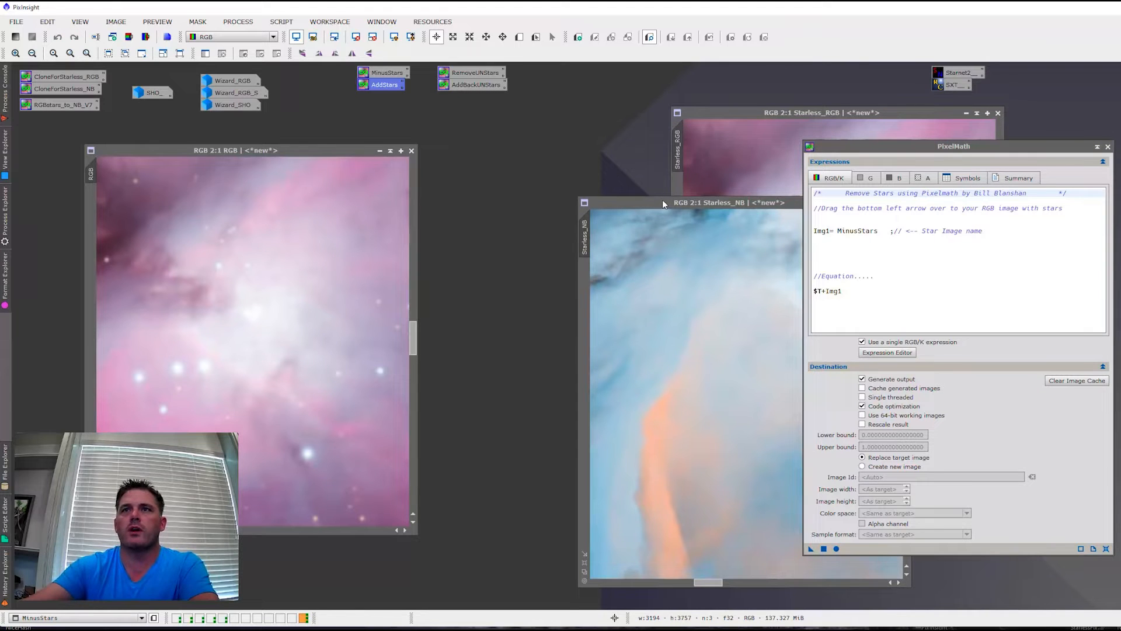
# - Load the RemoveUNStars PixelMath process, and check the Unscreen Stars option in StarXTerminator before closing that tool
pyautogui.moveTo(864, 146); pyautogui.dragTo(876, 155)
pyautogui.click(476, 74)
pyautogui.doubleClick(475, 74)
pyautogui.scroll(-1, 892, 250)
pyautogui.click(874, 227)
pyautogui.scroll(2, 874, 228)
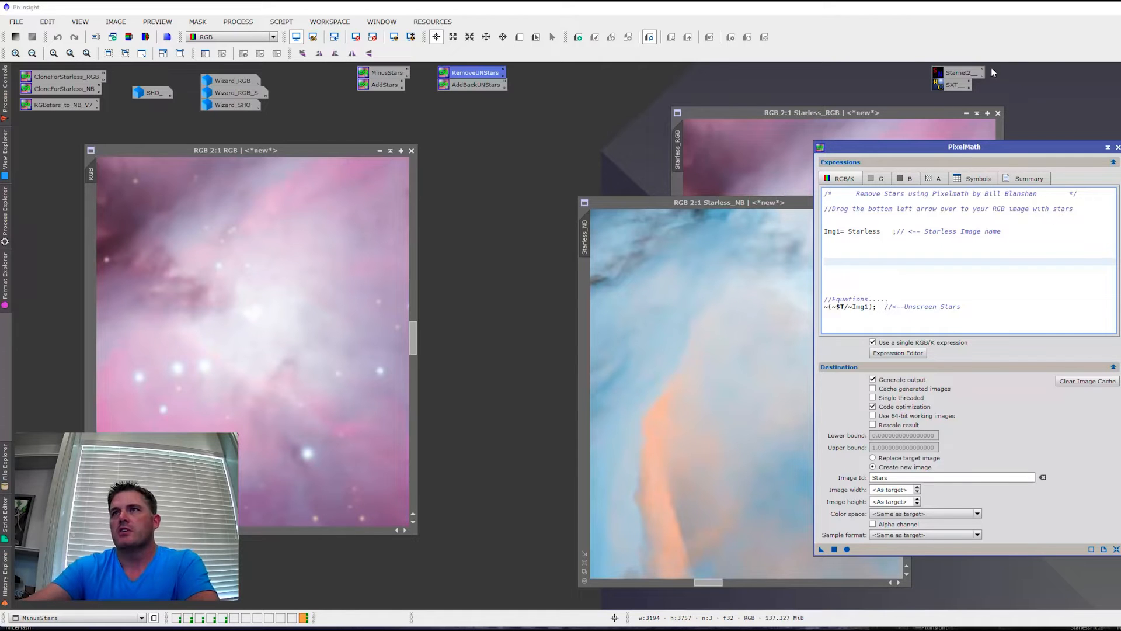
pyautogui.doubleClick(952, 85)
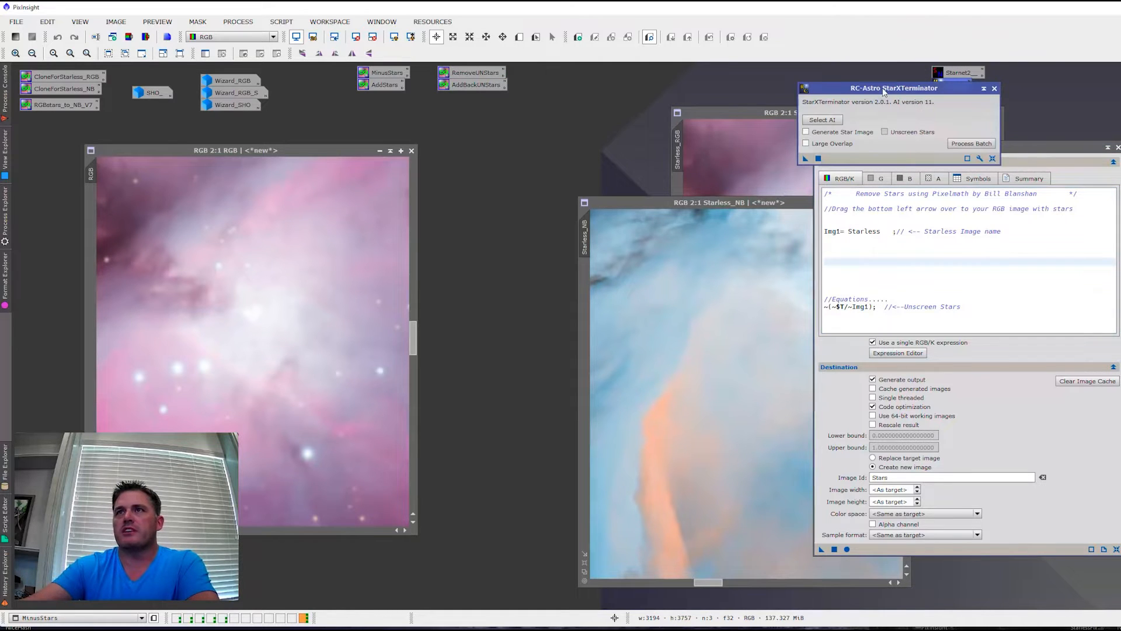
pyautogui.click(995, 88)
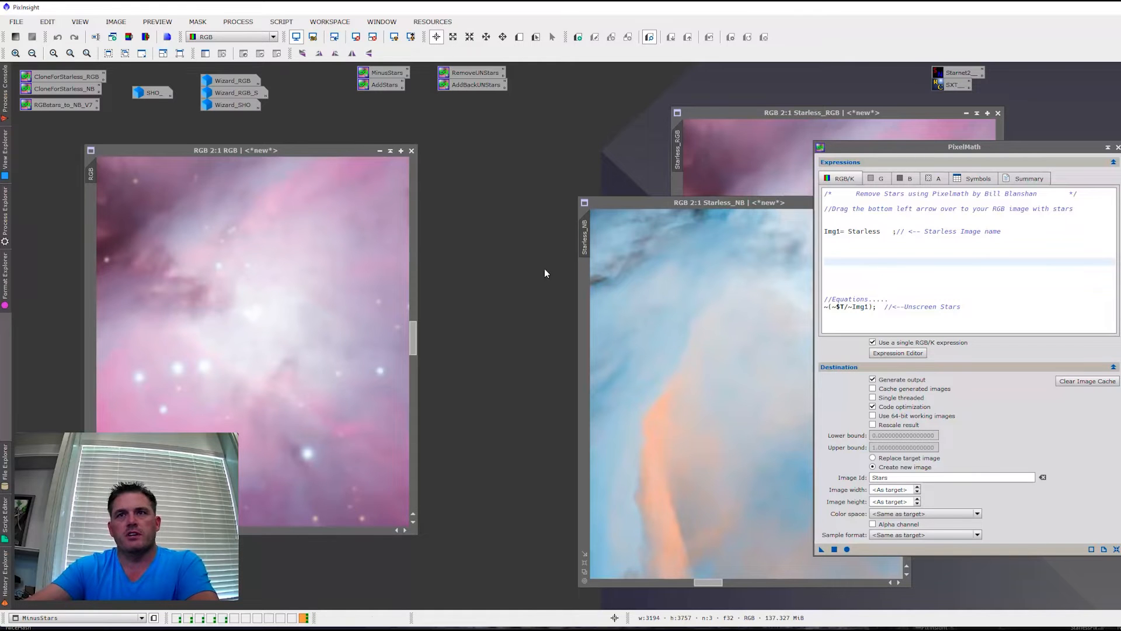
# - Place Starless_RGB beside RGB and set Img1 in the unscreen expression to Starless_RGB
pyautogui.moveTo(751, 112); pyautogui.dragTo(506, 151)
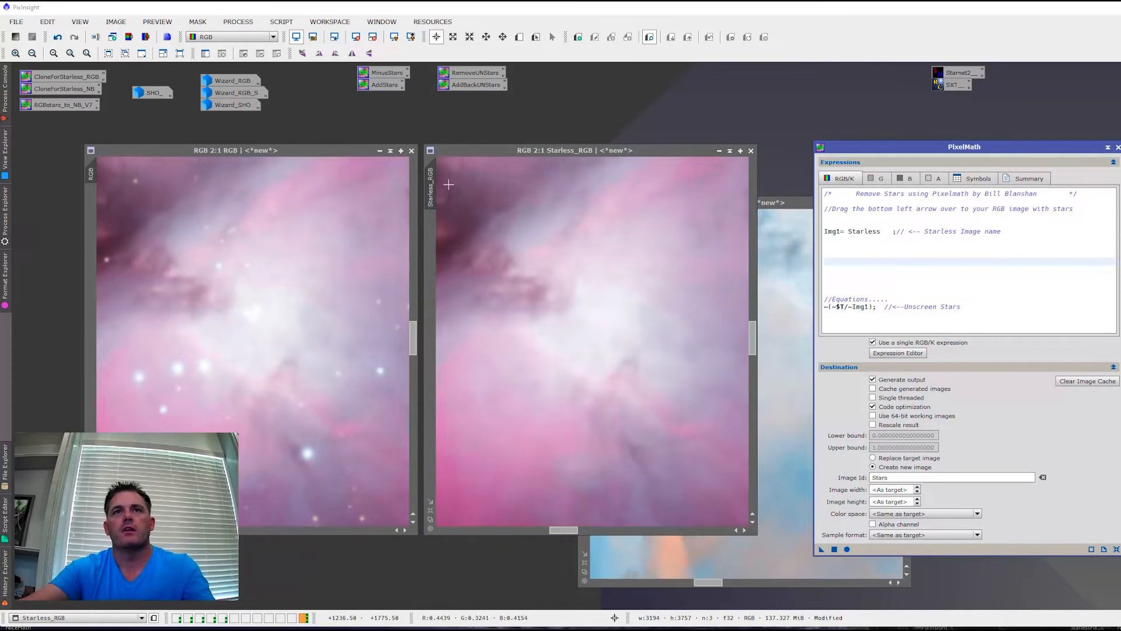
pyautogui.doubleClick(431, 184)
pyautogui.hotkey('ctrl', 'c')
pyautogui.press('Escape')
pyautogui.doubleClick(867, 231)
pyautogui.hotkey('ctrl', 'v')
pyautogui.click(889, 264)
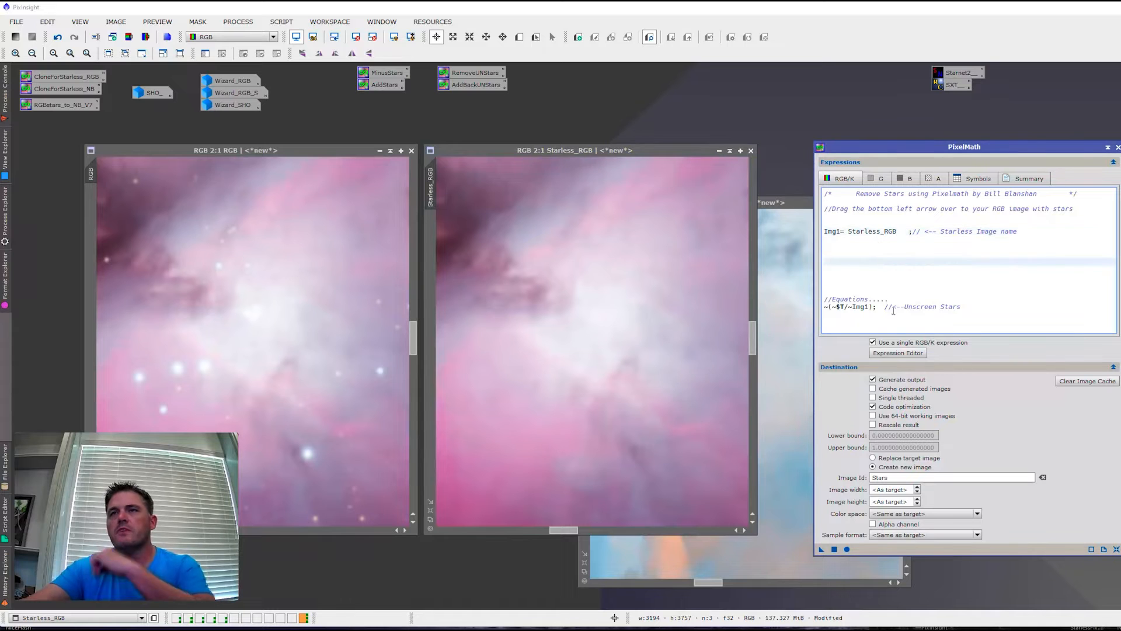
# - Apply the unscreen PixelMath to RGB and arrange the new star image beside MinusStars, with PixelMath moved aside
pyautogui.click(296, 354)
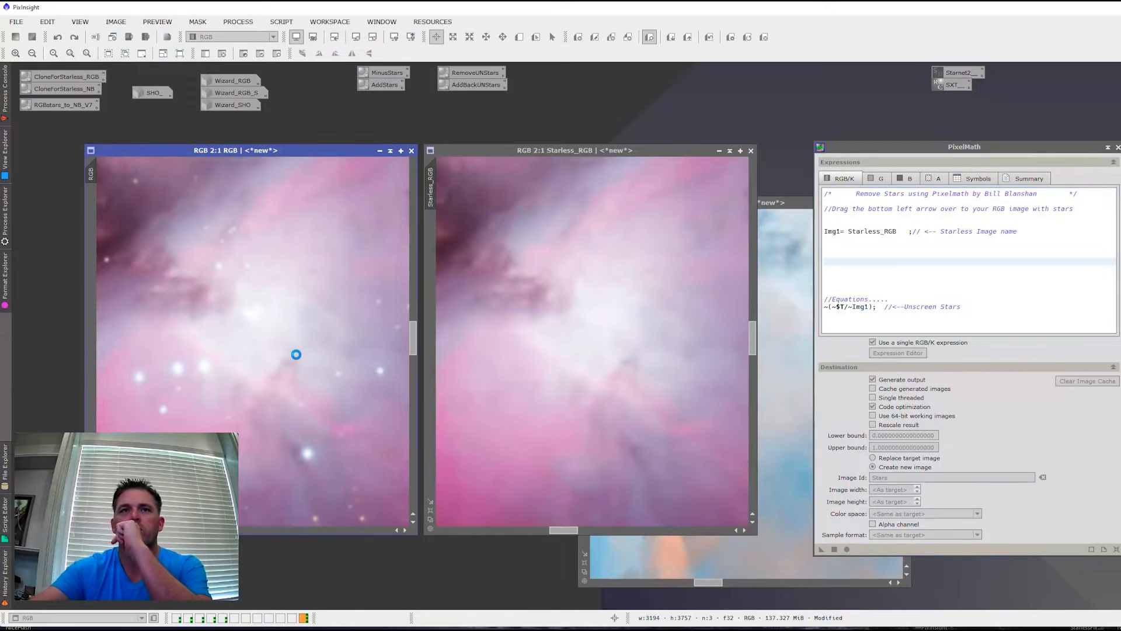
pyautogui.moveTo(474, 214); pyautogui.dragTo(457, 121)
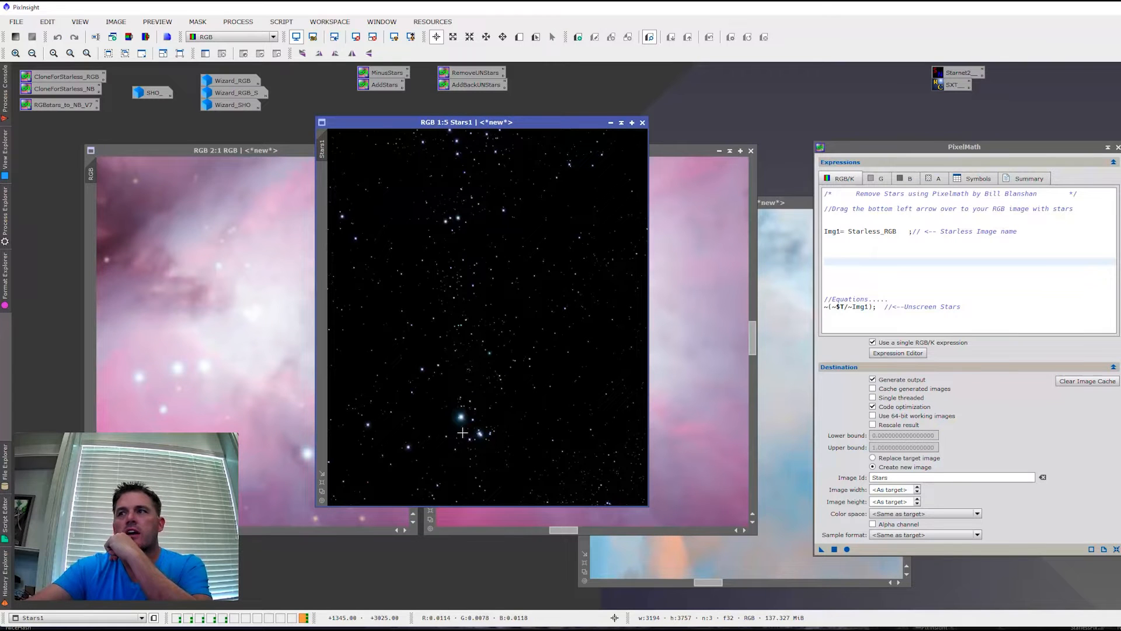
pyautogui.moveTo(490, 122); pyautogui.dragTo(418, 129)
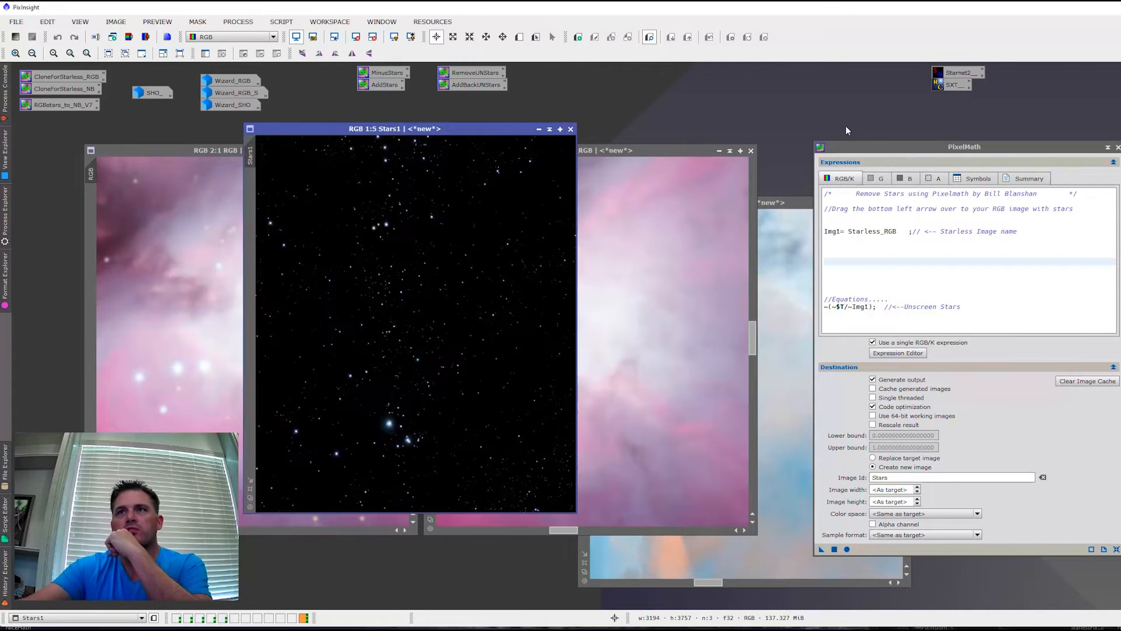
pyautogui.moveTo(861, 149); pyautogui.dragTo(802, 130)
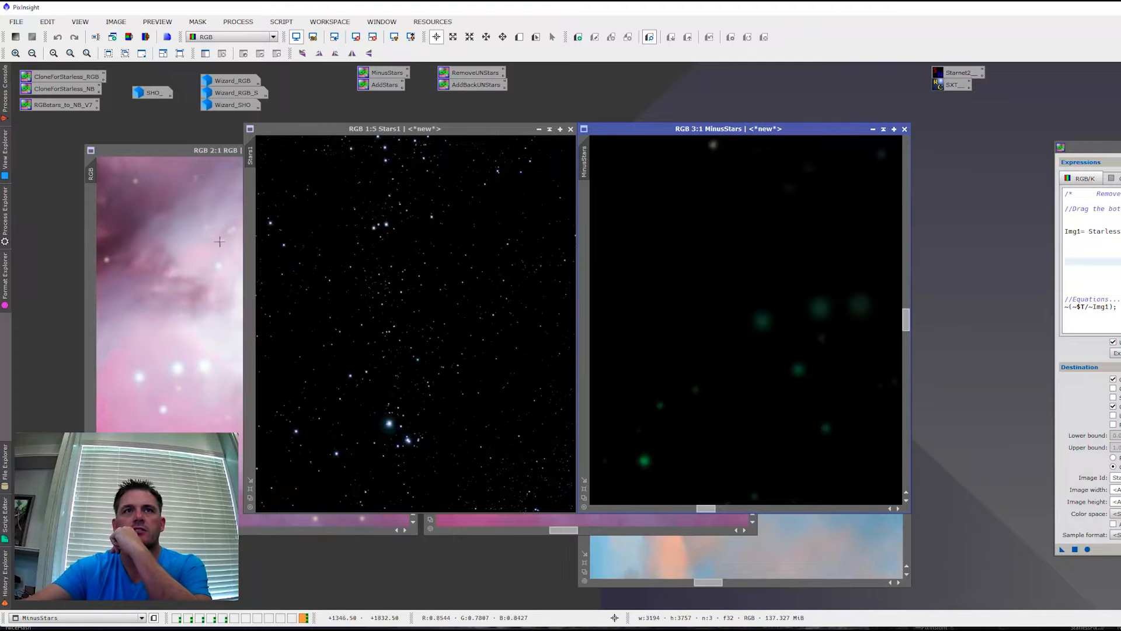
# - Zoom Stars1 to 1:1 between RGB and MinusStars, and match both neighbours to its view for comparison
pyautogui.scroll(3, 391, 456)
pyautogui.scroll(1, 392, 456)
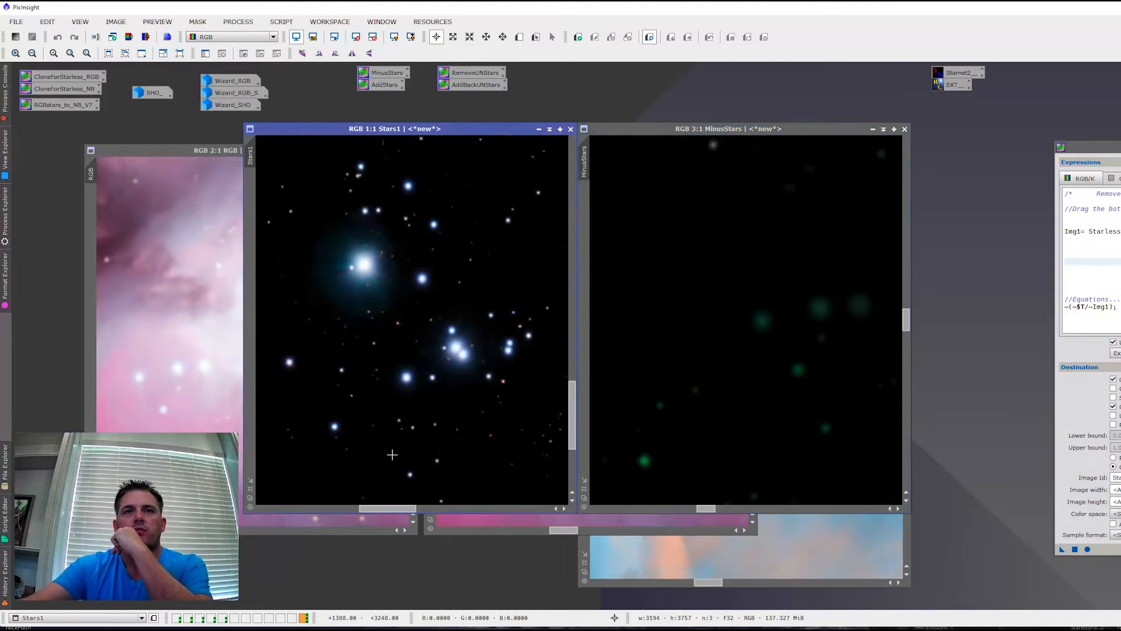
pyautogui.moveTo(630, 130); pyautogui.dragTo(748, 134)
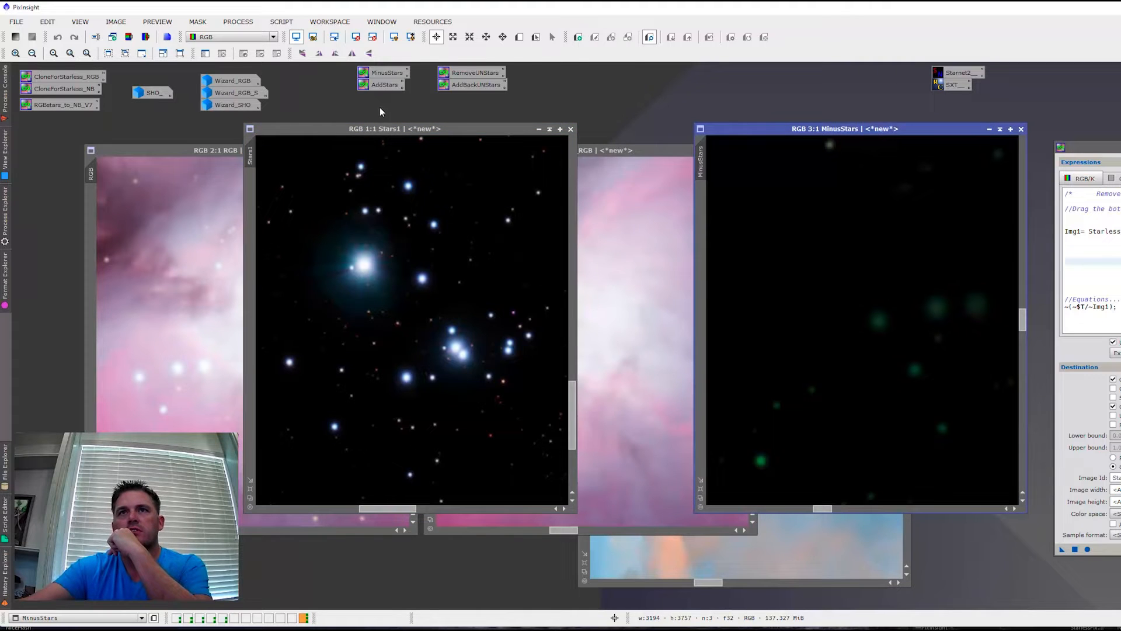
pyautogui.moveTo(394, 130); pyautogui.dragTo(510, 129)
pyautogui.moveTo(367, 157); pyautogui.dragTo(95, 181)
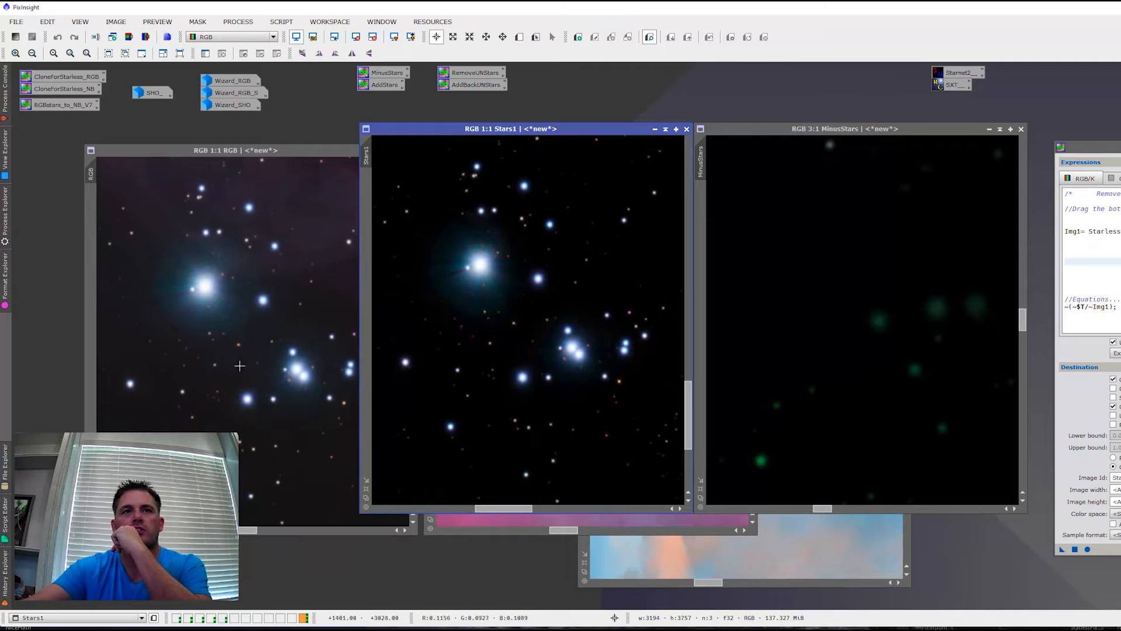
pyautogui.moveTo(366, 157); pyautogui.dragTo(718, 190)
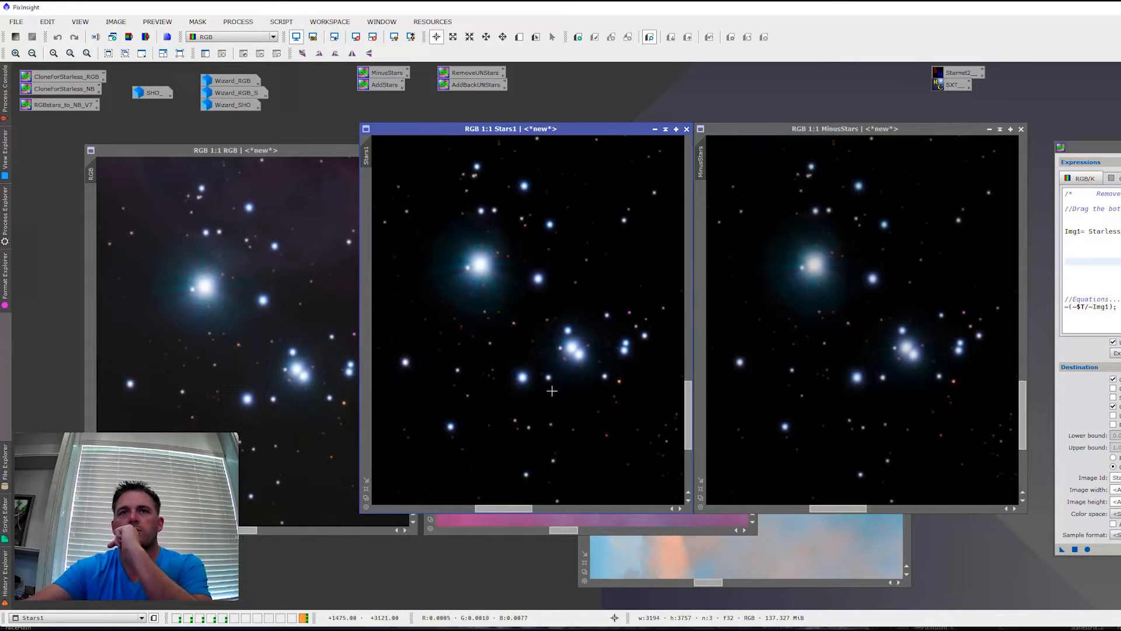
# - Zoom RGB to 2:1 on the bright nebula core and match Stars1 and MinusStars to that view
pyautogui.scroll(-6, 224, 287)
pyautogui.scroll(6, 237, 328)
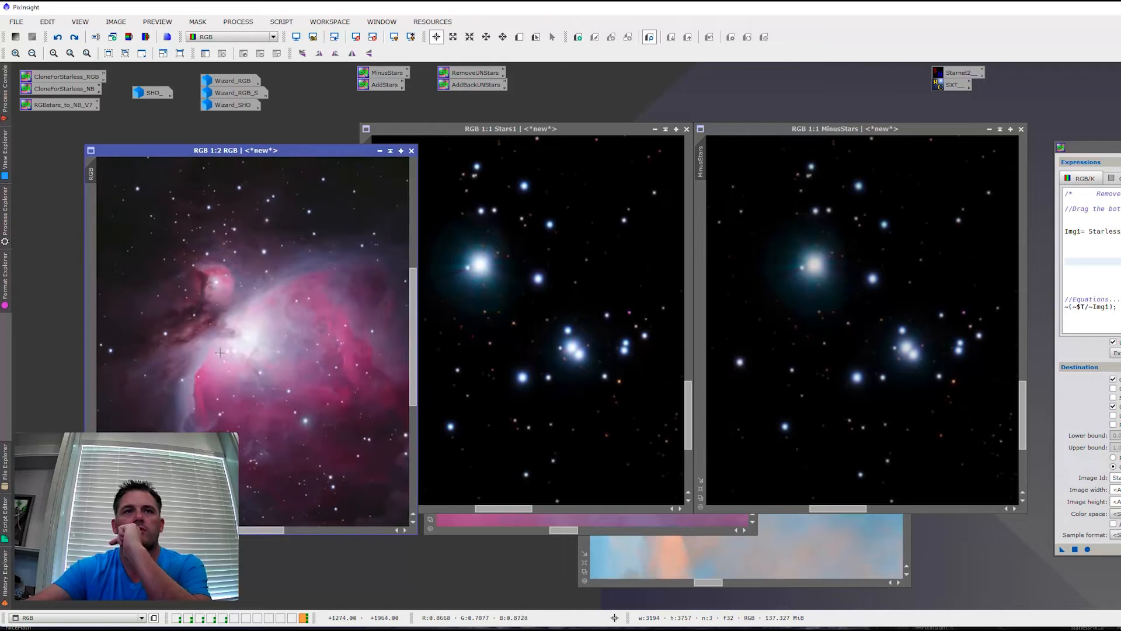
pyautogui.scroll(1, 220, 351)
pyautogui.moveTo(92, 173); pyautogui.dragTo(370, 142)
pyautogui.moveTo(91, 173); pyautogui.dragTo(764, 211)
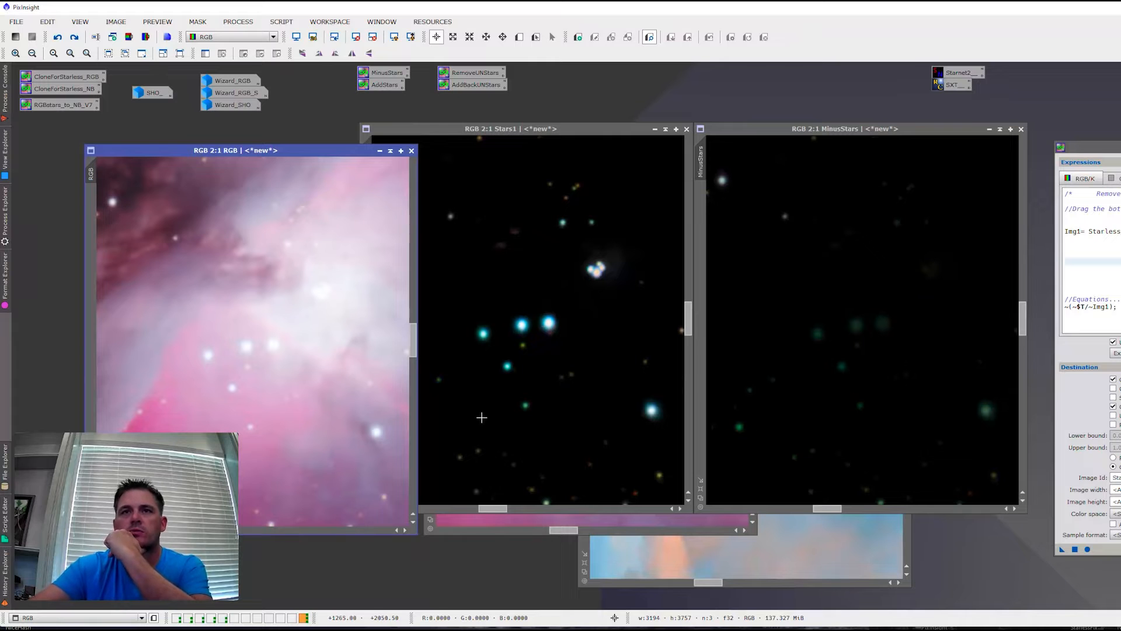
# - Enlarge the core stars in Stars1 to 5:1 and read the pixel values of the small green star
pyautogui.click(497, 409)
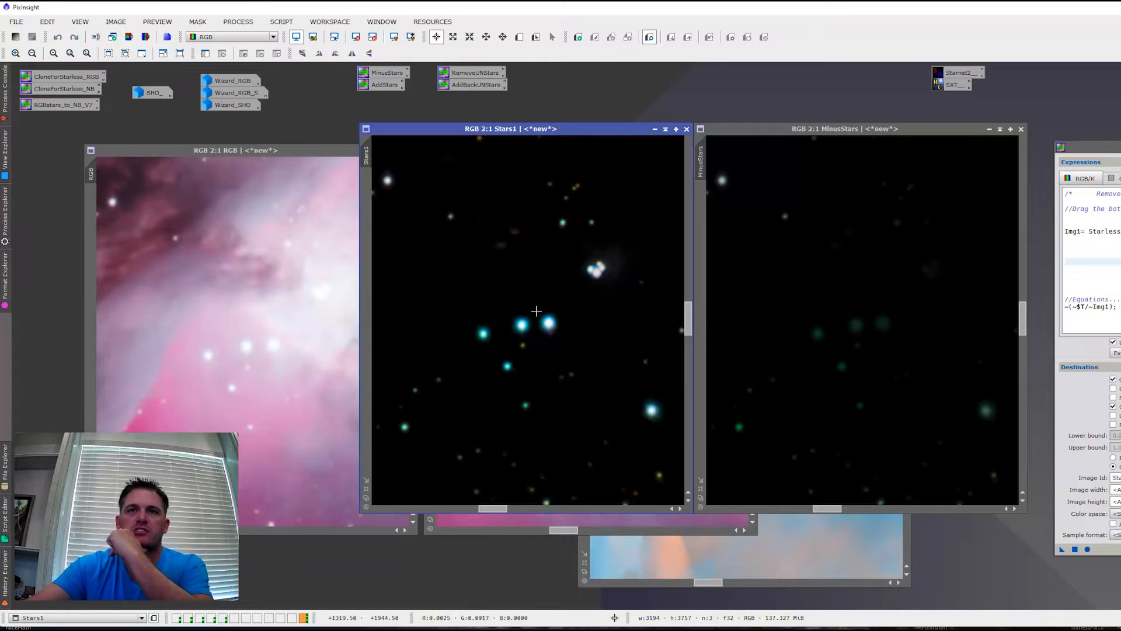
pyautogui.scroll(1, 515, 428)
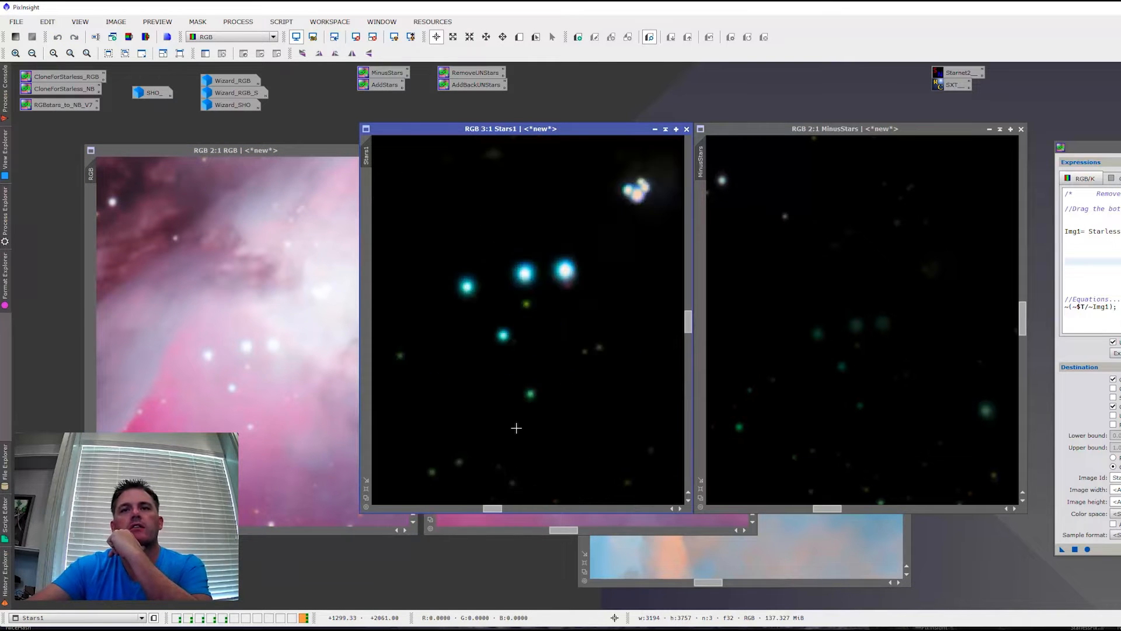
pyautogui.scroll(2, 515, 429)
pyautogui.click(541, 370)
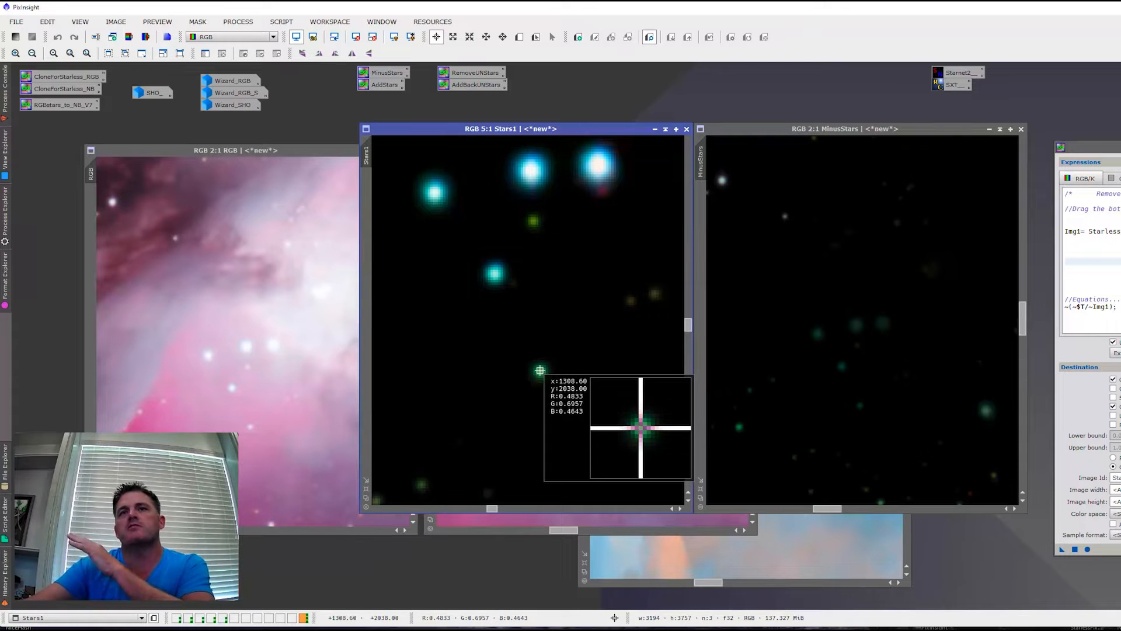
pyautogui.moveTo(540, 369); pyautogui.dragTo(541, 370)
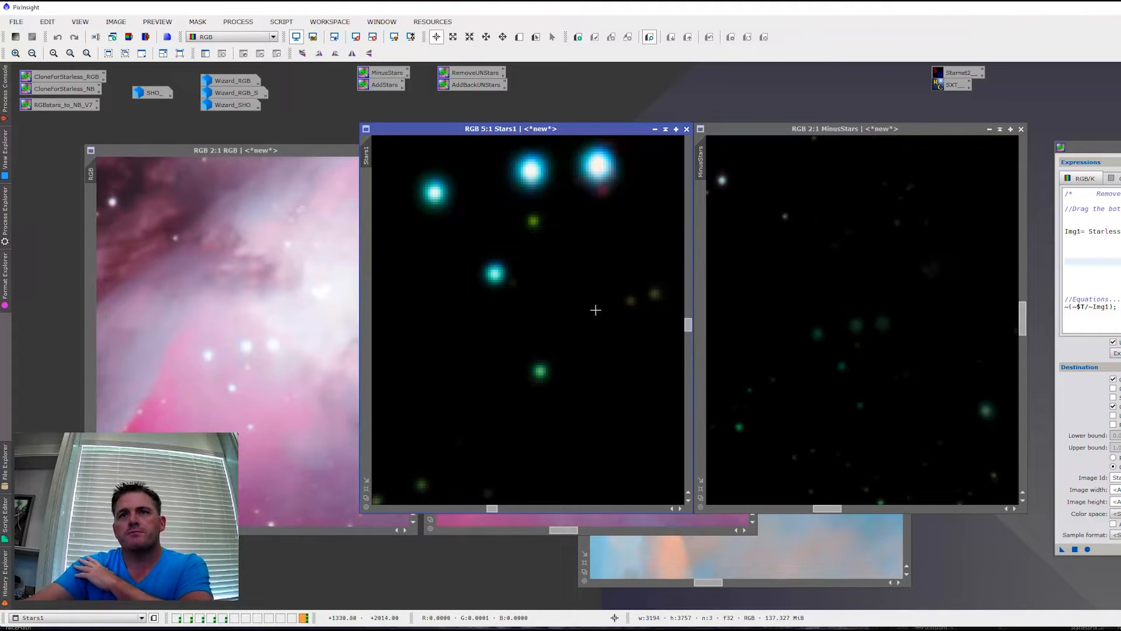
# - Match MinusStars to the 5:1 view of Stars1 and read the pixel values of a core star
pyautogui.click(833, 370)
pyautogui.scroll(-3, 822, 360)
pyautogui.scroll(3, 821, 390)
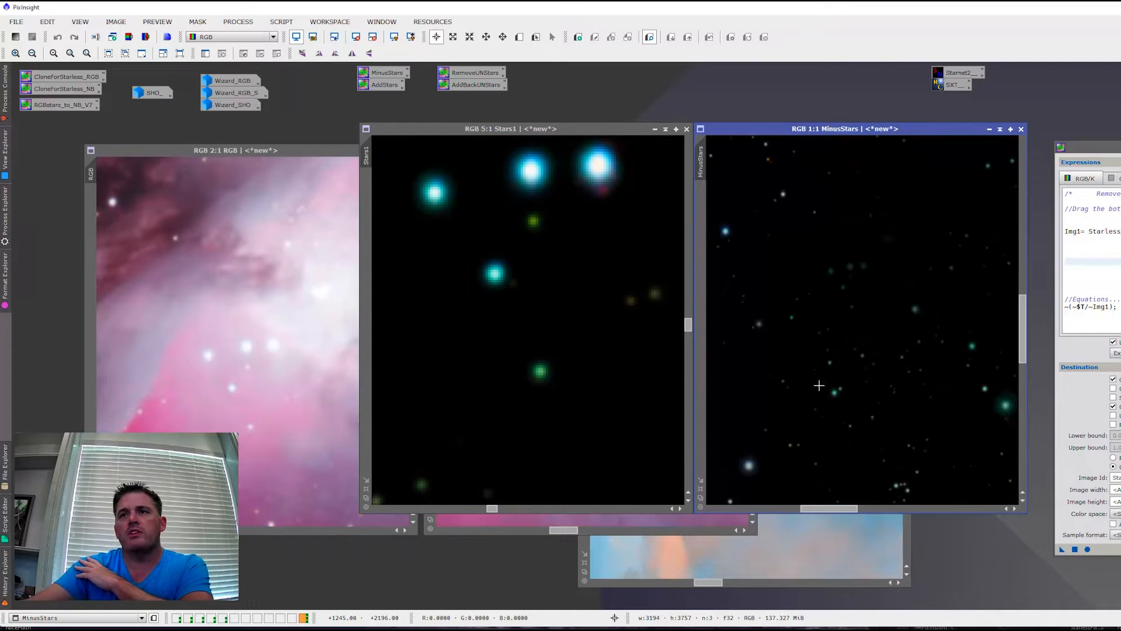
pyautogui.moveTo(367, 155); pyautogui.dragTo(803, 203)
pyautogui.click(867, 168)
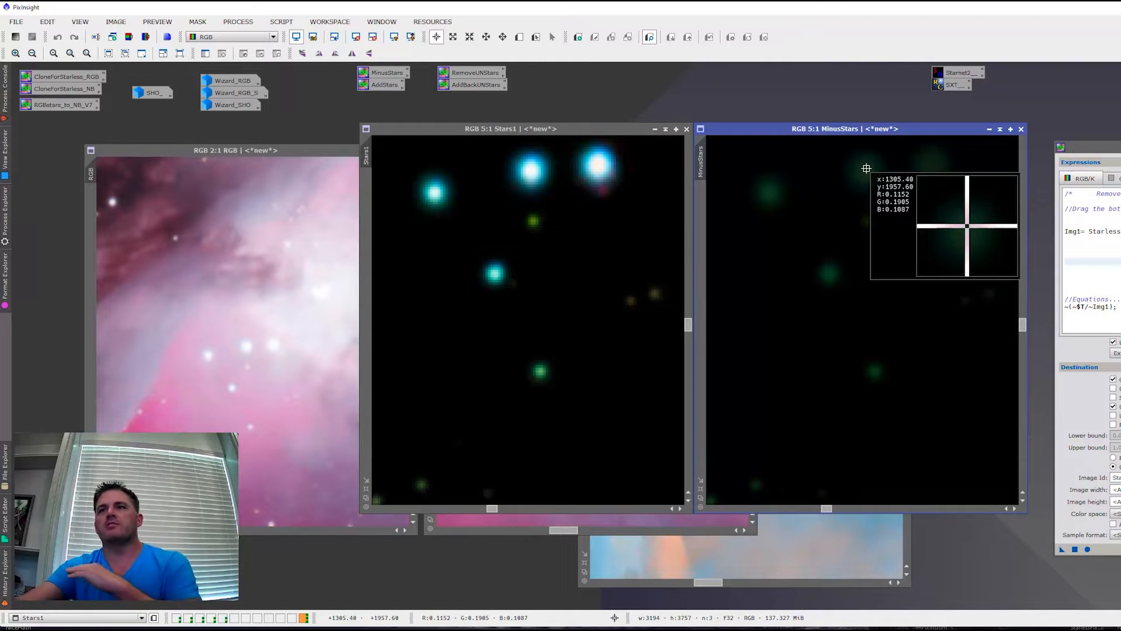
# - Read the pixel values of a core star in MinusStars, and bring RGB, Starless_RGB and Stars1 forward in turn
pyautogui.moveTo(866, 168); pyautogui.dragTo(871, 170)
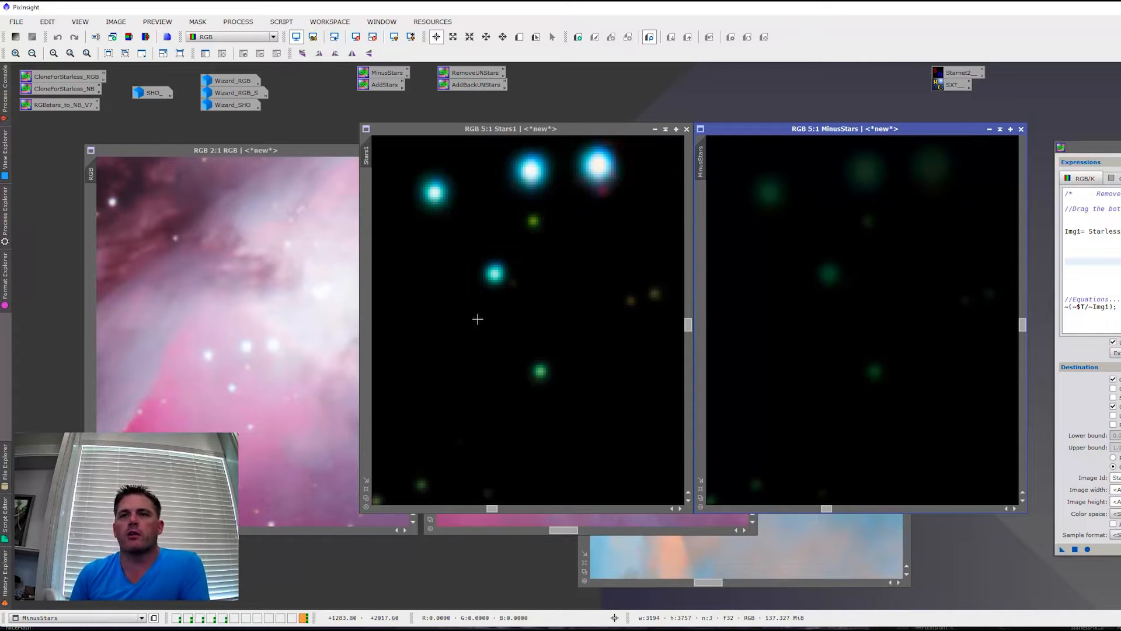
pyautogui.click(276, 348)
pyautogui.click(570, 521)
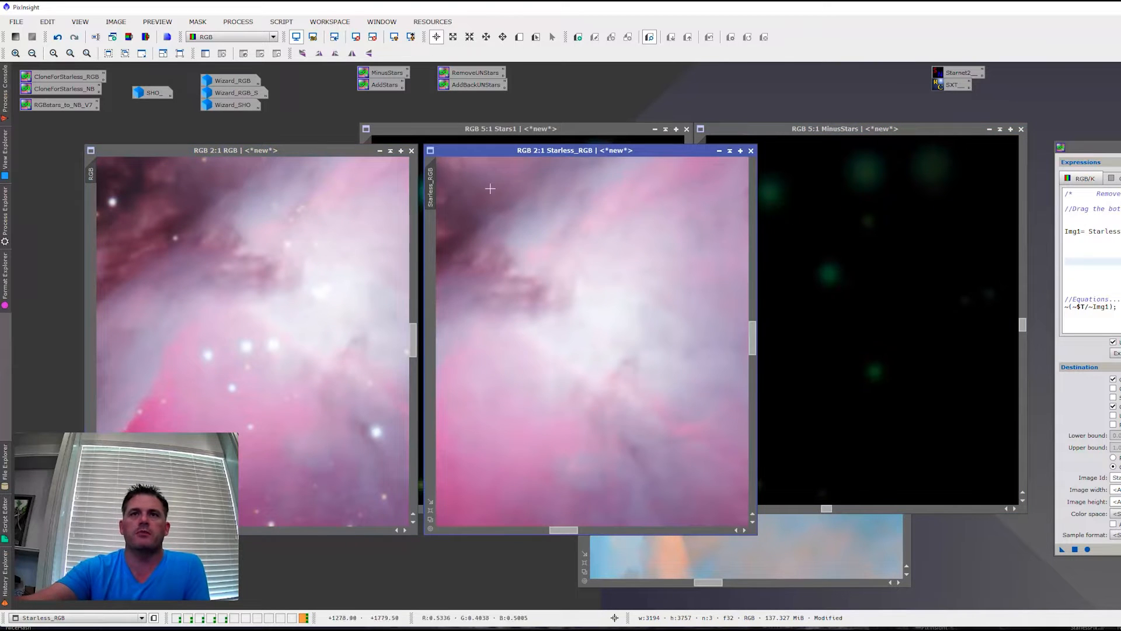
pyautogui.click(494, 132)
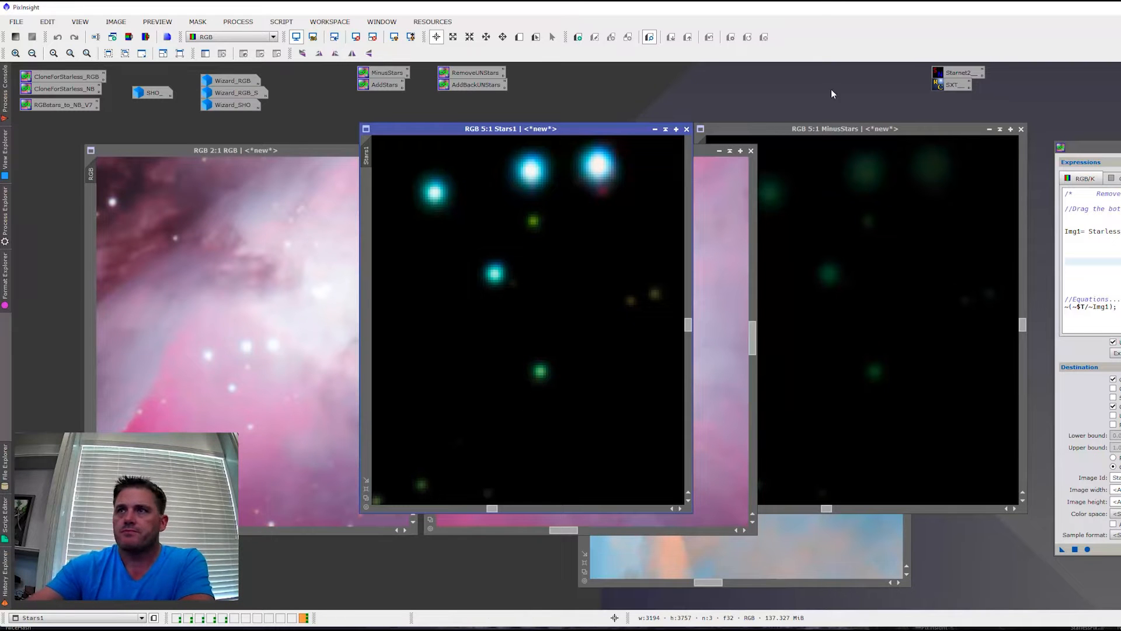
# - Move MinusStars out of the way and place Starless_NB alongside Stars1
pyautogui.moveTo(845, 126); pyautogui.dragTo(1120, 134)
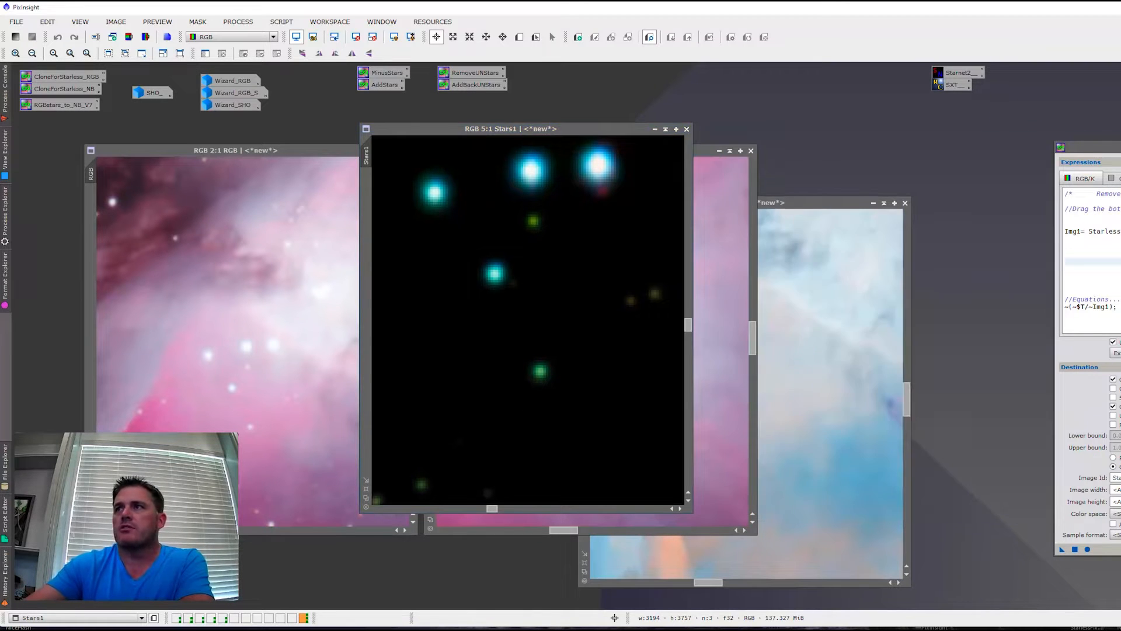
pyautogui.moveTo(584, 129); pyautogui.dragTo(468, 126)
pyautogui.click(768, 203)
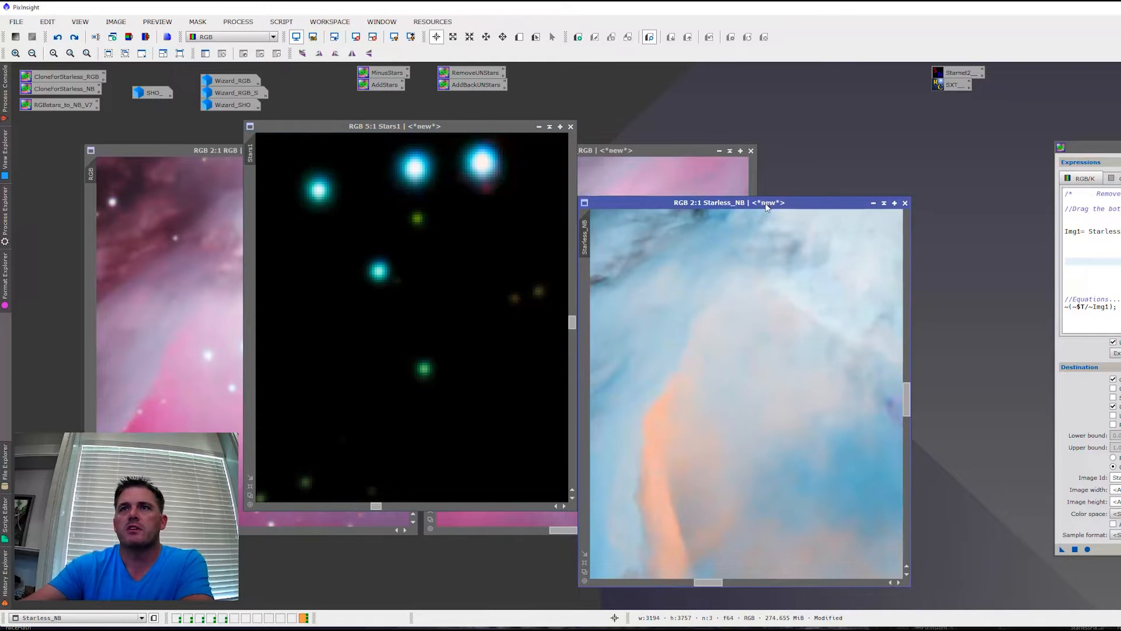
pyautogui.moveTo(769, 203); pyautogui.dragTo(882, 130)
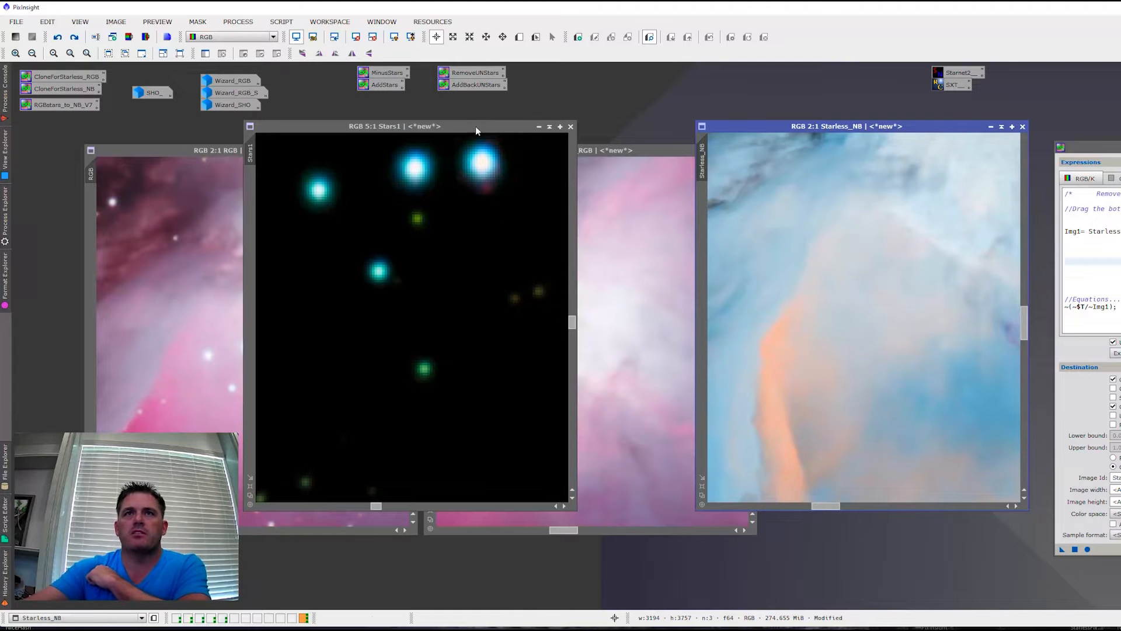
# - Open the AddBackUNStars PixelMath expression, set Img1 to Stars1 and shorten its comment to "Star Image name"
pyautogui.moveTo(461, 85); pyautogui.dragTo(473, 87)
pyautogui.moveTo(1109, 146); pyautogui.dragTo(708, 125)
pyautogui.click(648, 241)
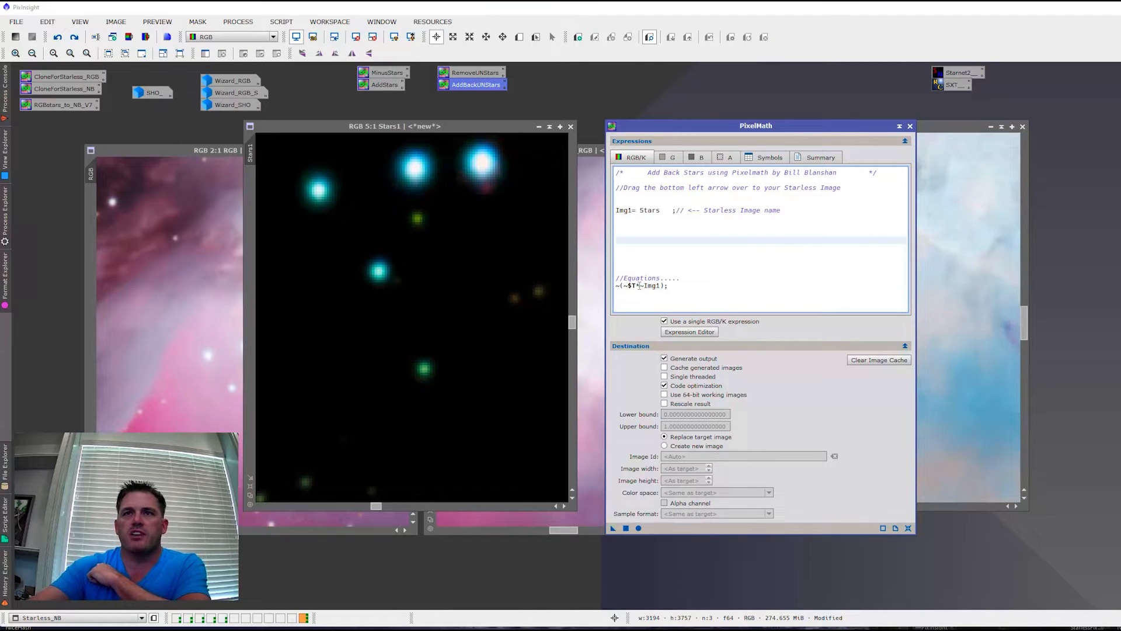
pyautogui.click(659, 212)
pyautogui.moveTo(737, 210); pyautogui.dragTo(726, 210)
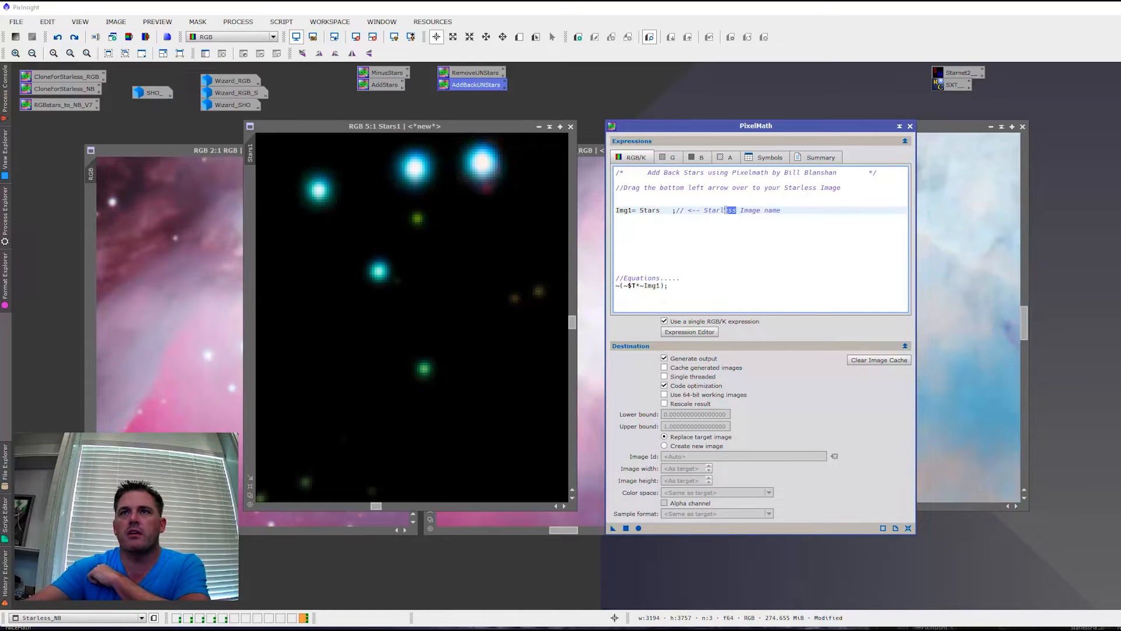
pyautogui.press('BackSpace')
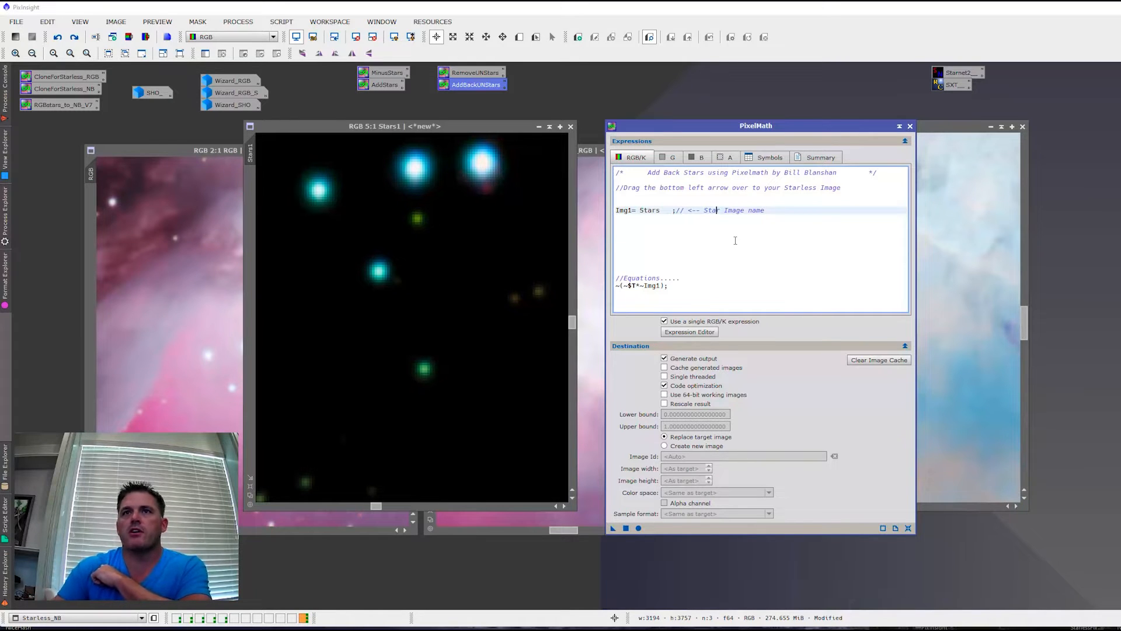
pyautogui.write('1')
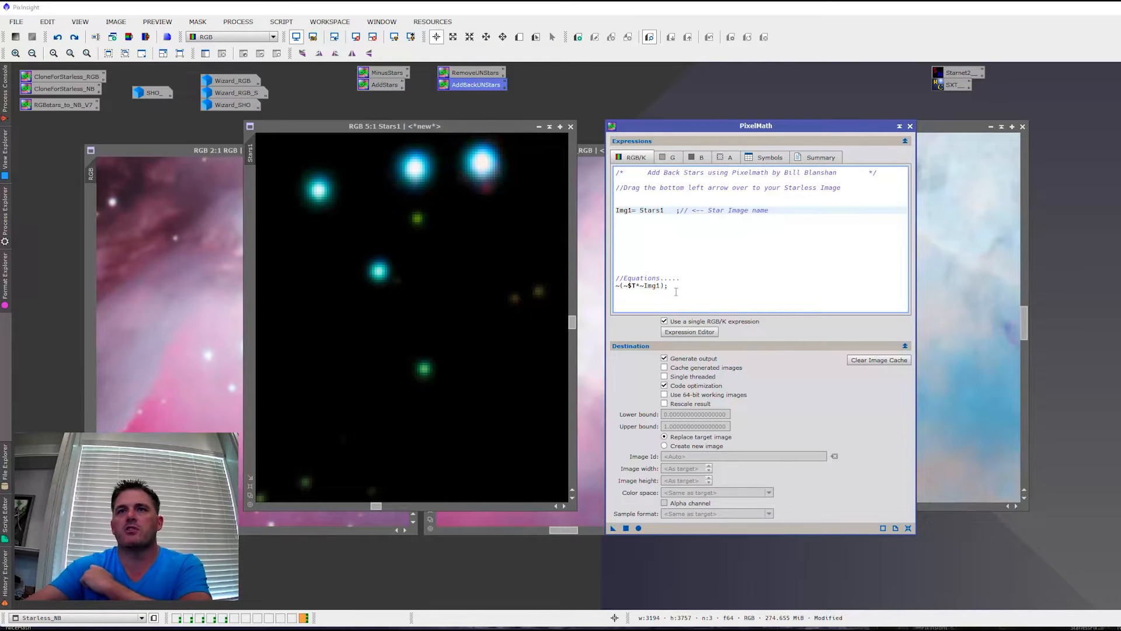
# - Place Starless_NB directly next to Stars1 and move PixelMath clear of it
pyautogui.moveTo(710, 129); pyautogui.dragTo(944, 119)
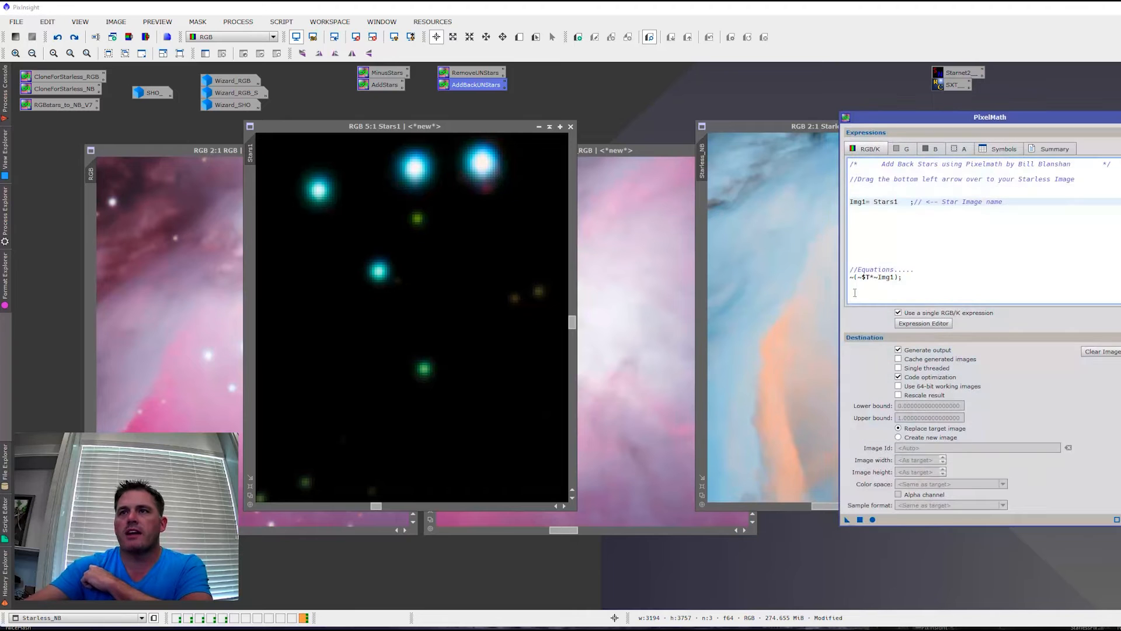
pyautogui.moveTo(755, 125); pyautogui.dragTo(633, 124)
pyautogui.moveTo(892, 121); pyautogui.dragTo(954, 105)
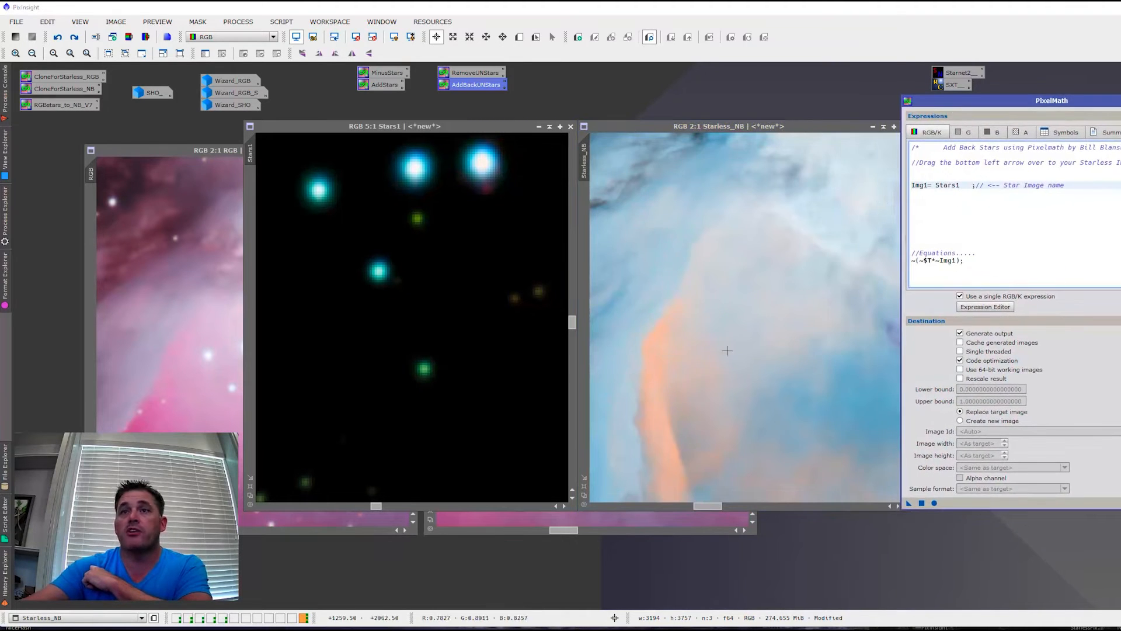
# - Apply the AddBackUNStars expression to Starless_RGB as a test and undo it
pyautogui.click(601, 519)
pyautogui.moveTo(909, 503); pyautogui.dragTo(589, 388)
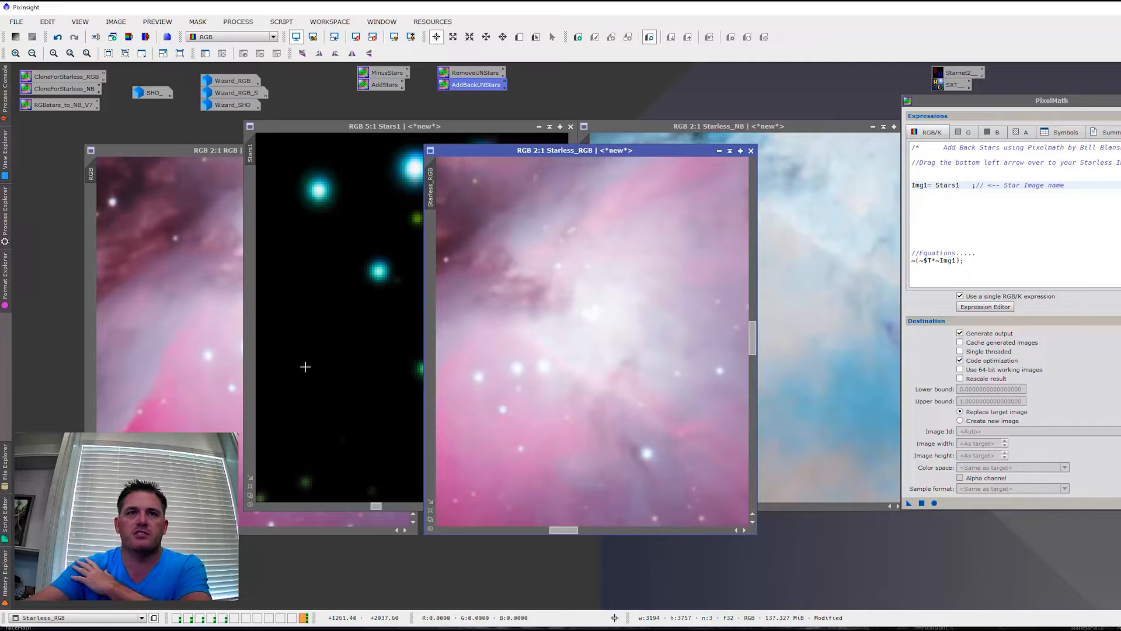
pyautogui.click(57, 37)
# - Add the Stars1 stars to Starless_NB with the AddBackUNStars expression and shift the image clear of PixelMath
pyautogui.click(813, 209)
pyautogui.moveTo(909, 502); pyautogui.dragTo(760, 384)
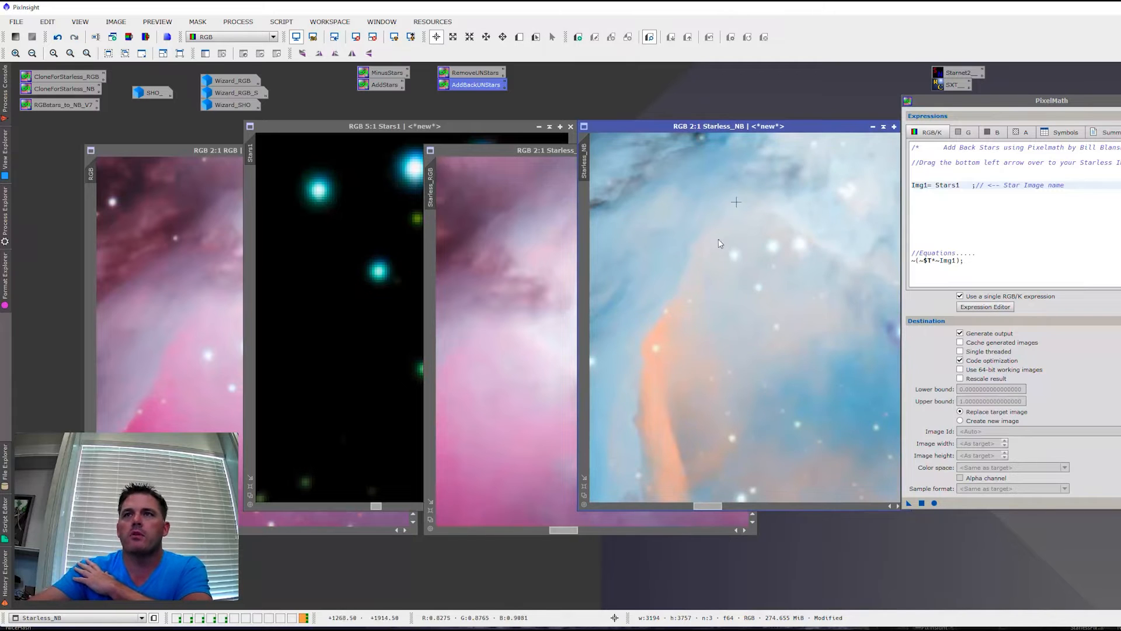
pyautogui.moveTo(685, 124); pyautogui.dragTo(619, 120)
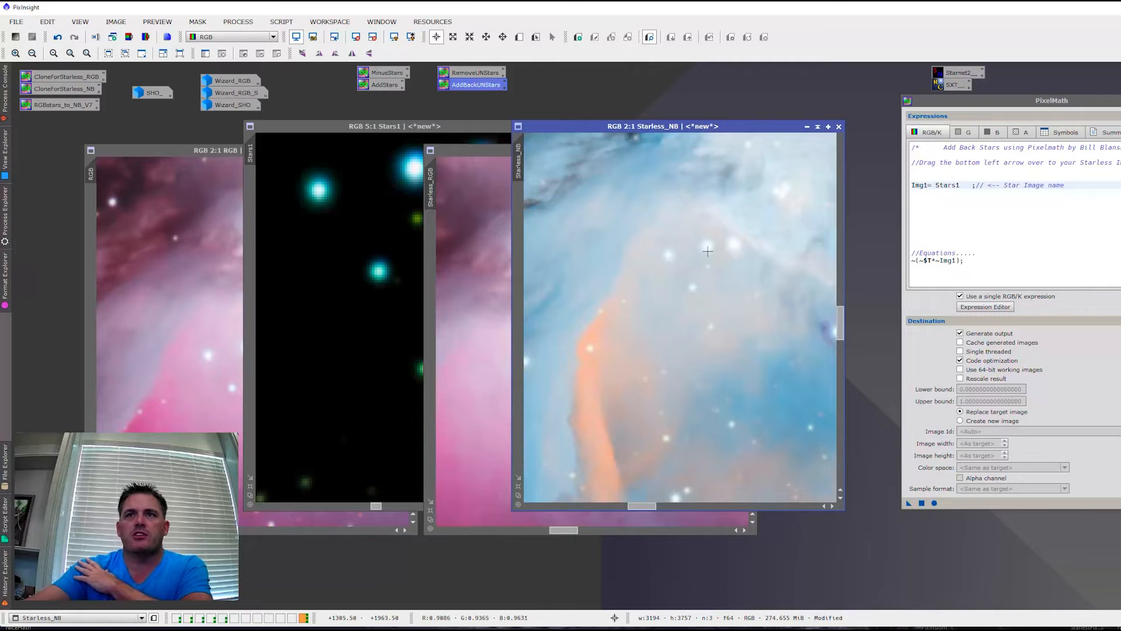
# - Examine the added stars in Starless_NB at several zooms, both around the bright star with a halo and in the nebula core
pyautogui.scroll(-2, 657, 332)
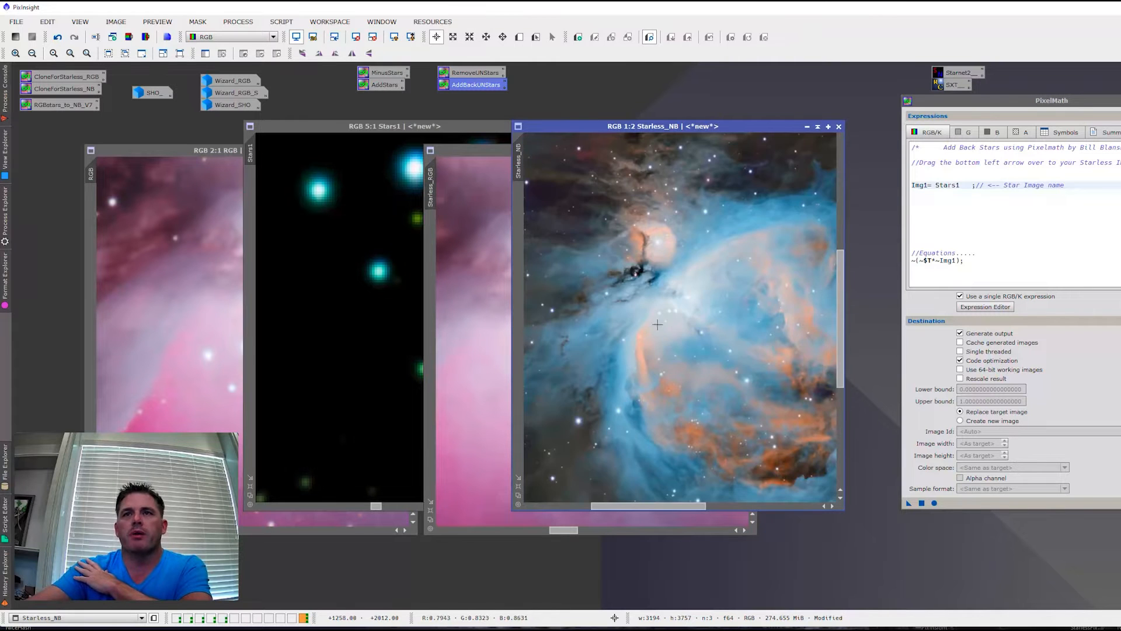
pyautogui.scroll(-1, 653, 322)
pyautogui.scroll(2, 689, 397)
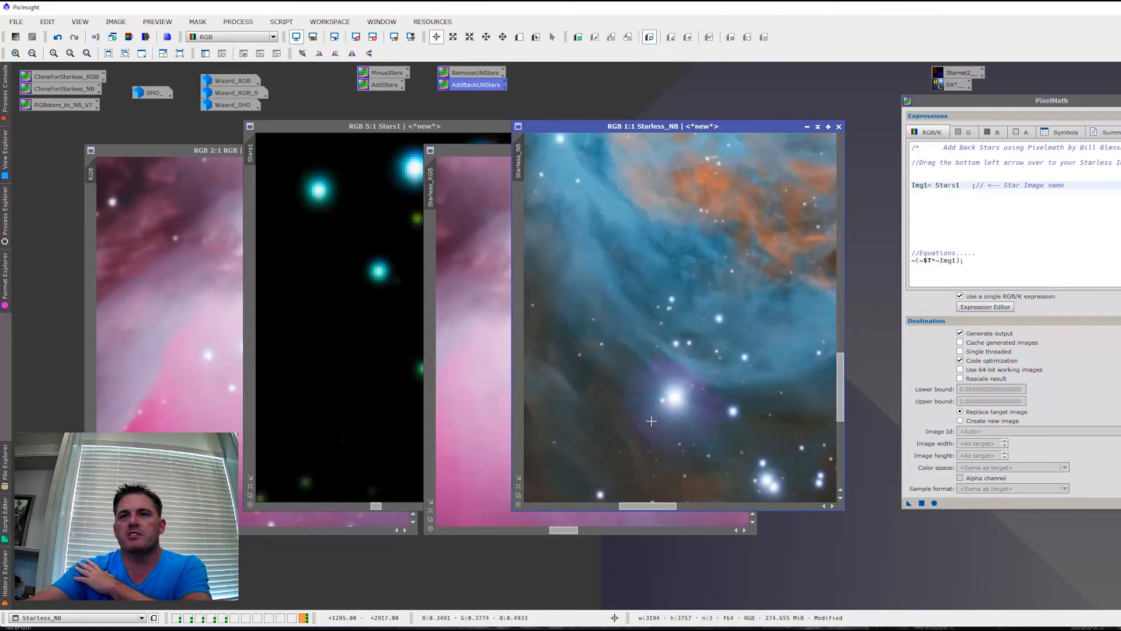
pyautogui.scroll(1, 731, 462)
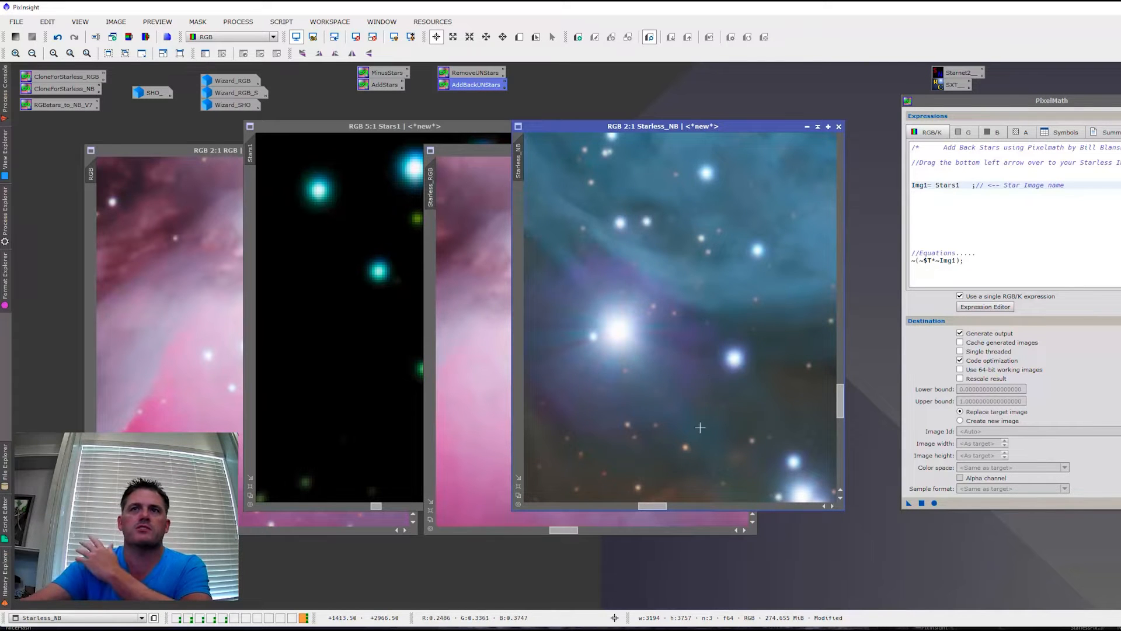
pyautogui.scroll(-2, 688, 447)
pyautogui.scroll(-1, 688, 447)
pyautogui.scroll(3, 674, 351)
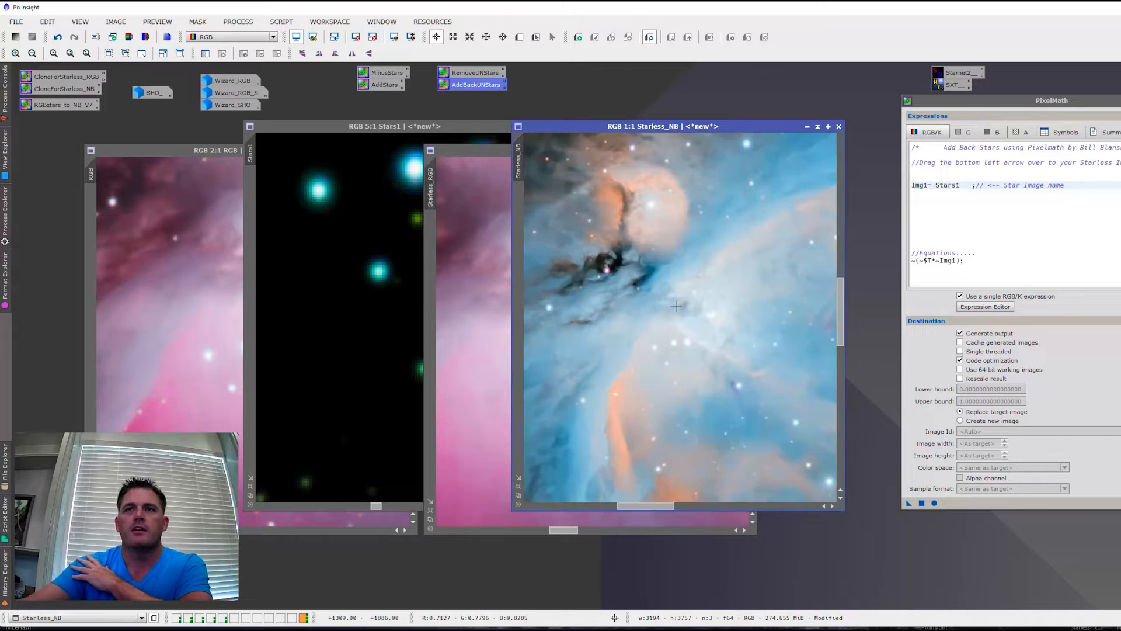
# - Match RGB to the 2:1 view of Starless_NB and compare the pixels of the same small star in both
pyautogui.moveTo(519, 159); pyautogui.dragTo(91, 174)
pyautogui.click(180, 303)
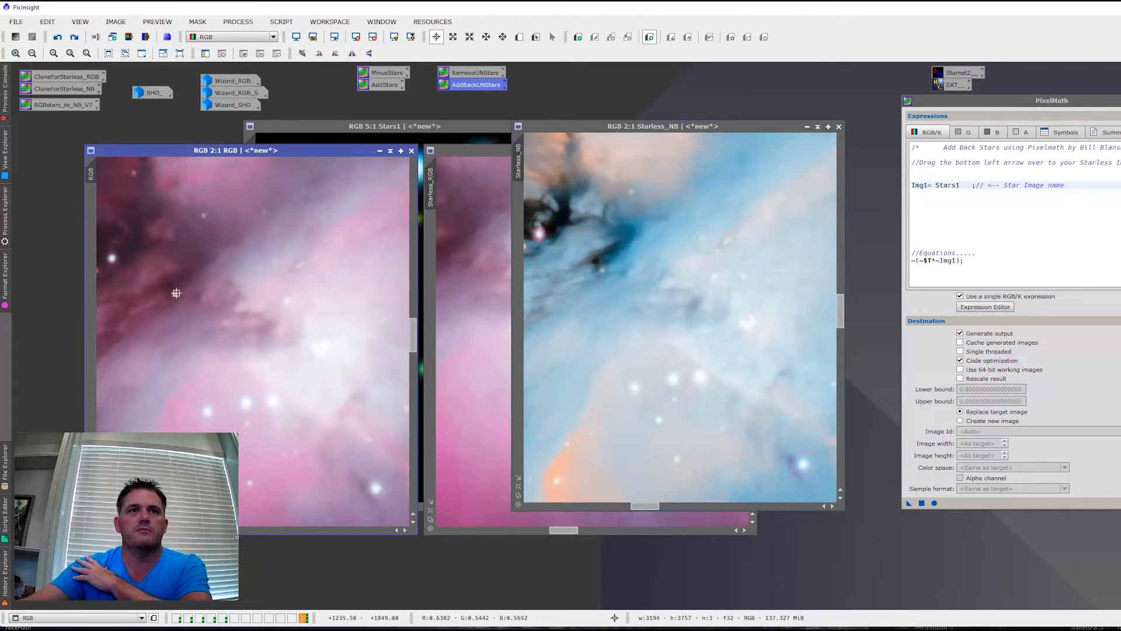
pyautogui.click(174, 295)
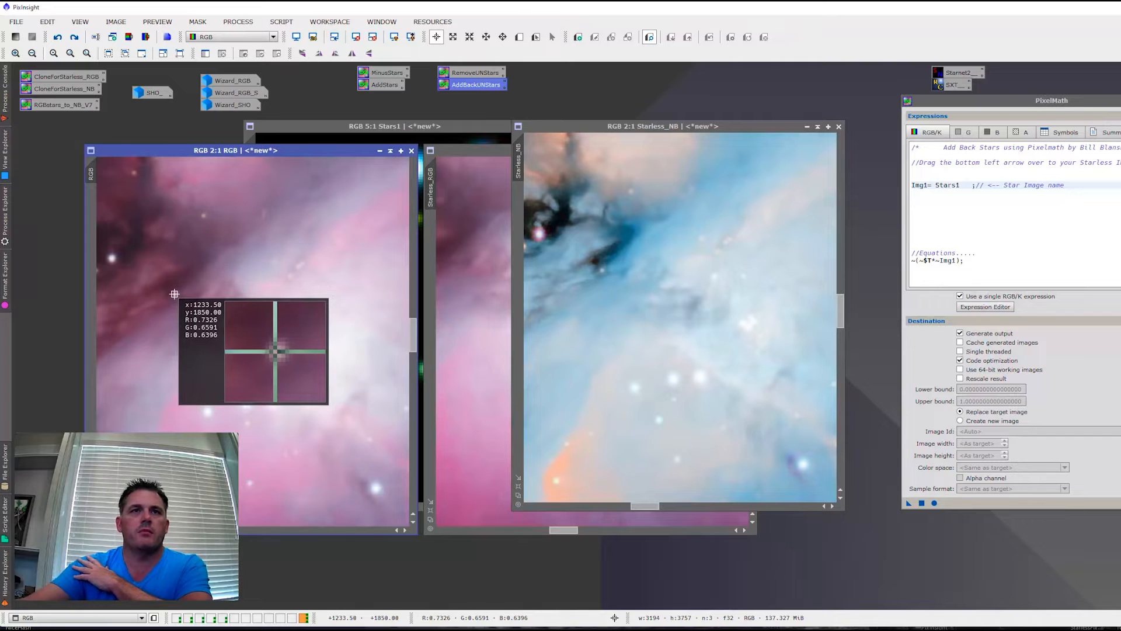
pyautogui.click(598, 271)
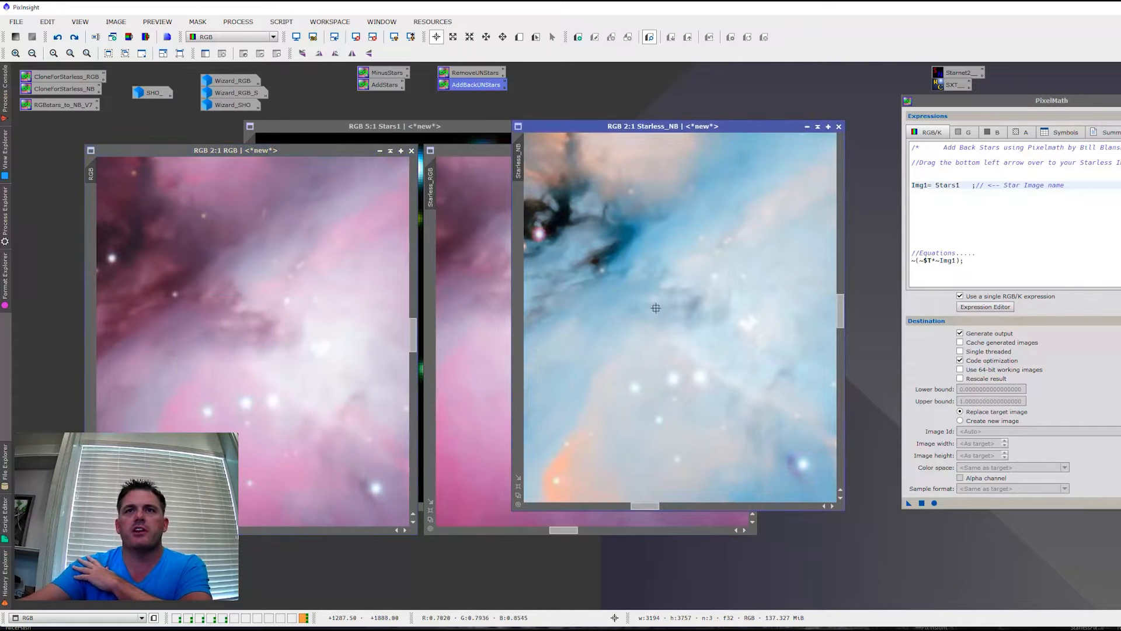
pyautogui.click(603, 270)
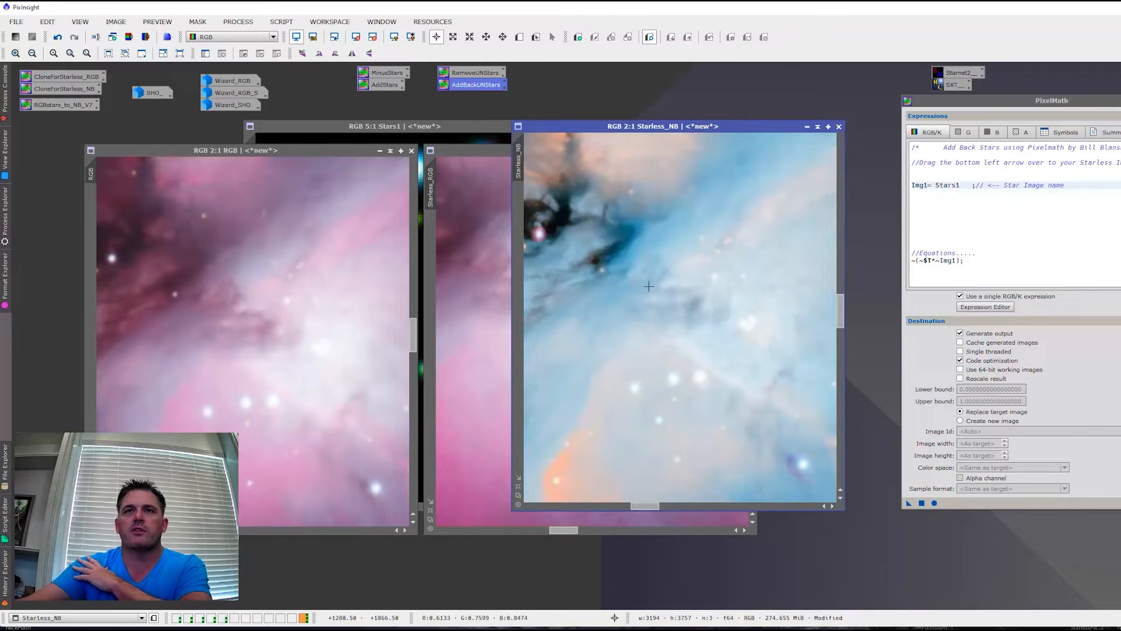
# - Undo the star addition on Starless_NB
pyautogui.moveTo(691, 127); pyautogui.dragTo(751, 127)
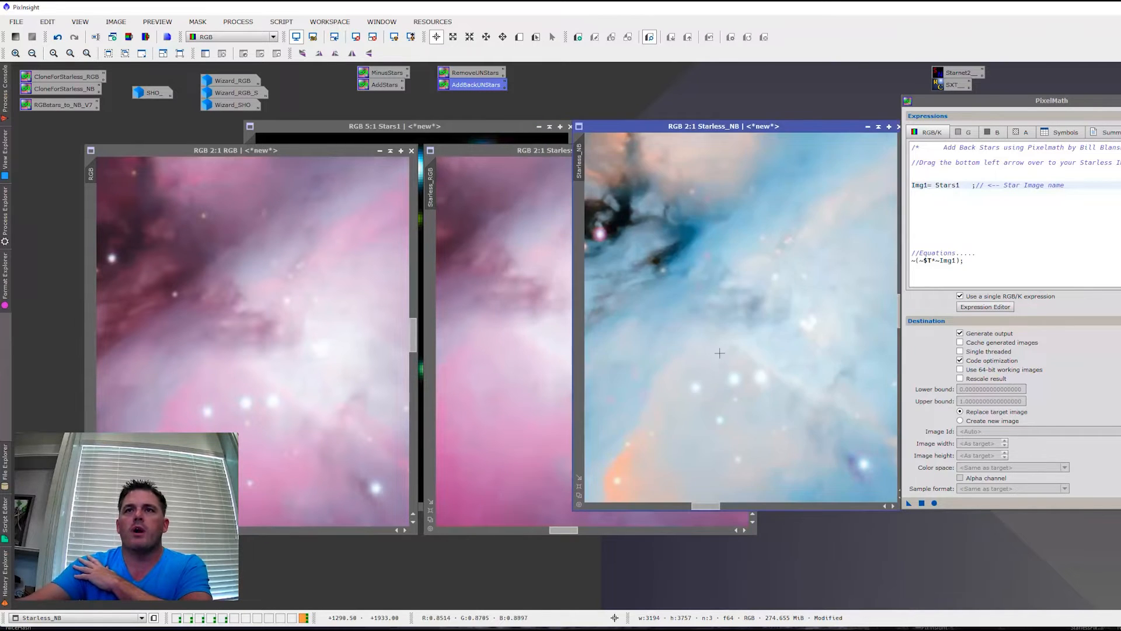
pyautogui.click(58, 36)
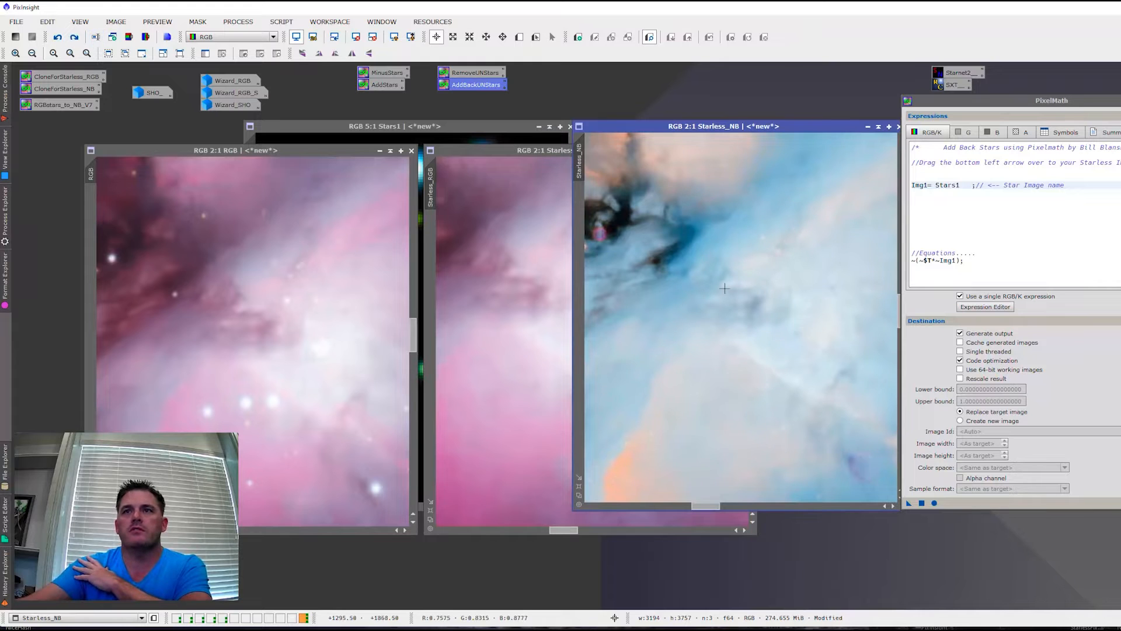
# - Line up Starless_NB beside Starless_RGB and zoom them out to 1:3 and 1:2, with PixelMath moved aside
pyautogui.moveTo(964, 101); pyautogui.dragTo(1120, 128)
pyautogui.moveTo(712, 127); pyautogui.dragTo(873, 150)
pyautogui.scroll(-3, 578, 358)
pyautogui.scroll(1, 579, 360)
pyautogui.scroll(-4, 890, 347)
pyautogui.scroll(1, 879, 349)
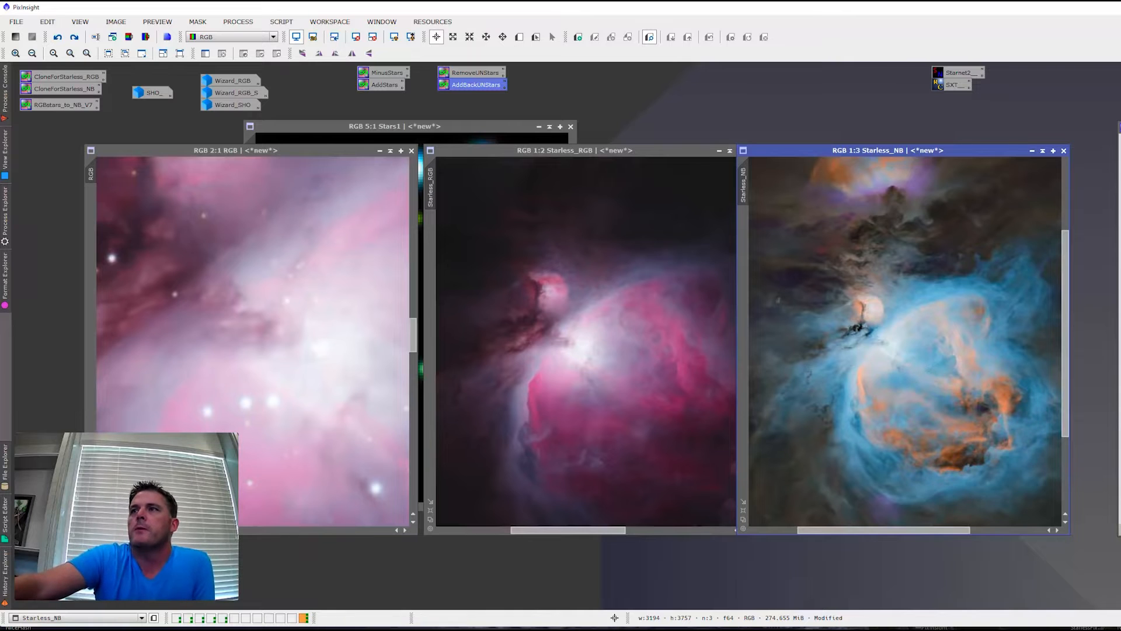
pyautogui.moveTo(932, 106); pyautogui.dragTo(891, 113)
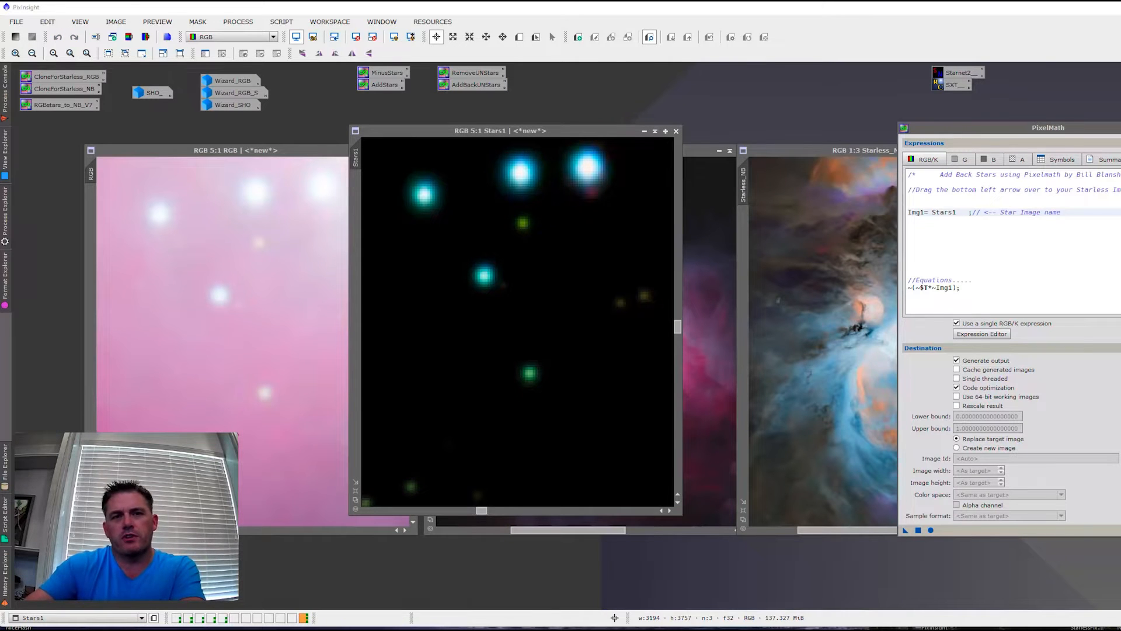
# - Switch to Excel and examine the yellow star profile charts and the star's pixel readout picture
pyautogui.hotkey('alt', 'Tab')
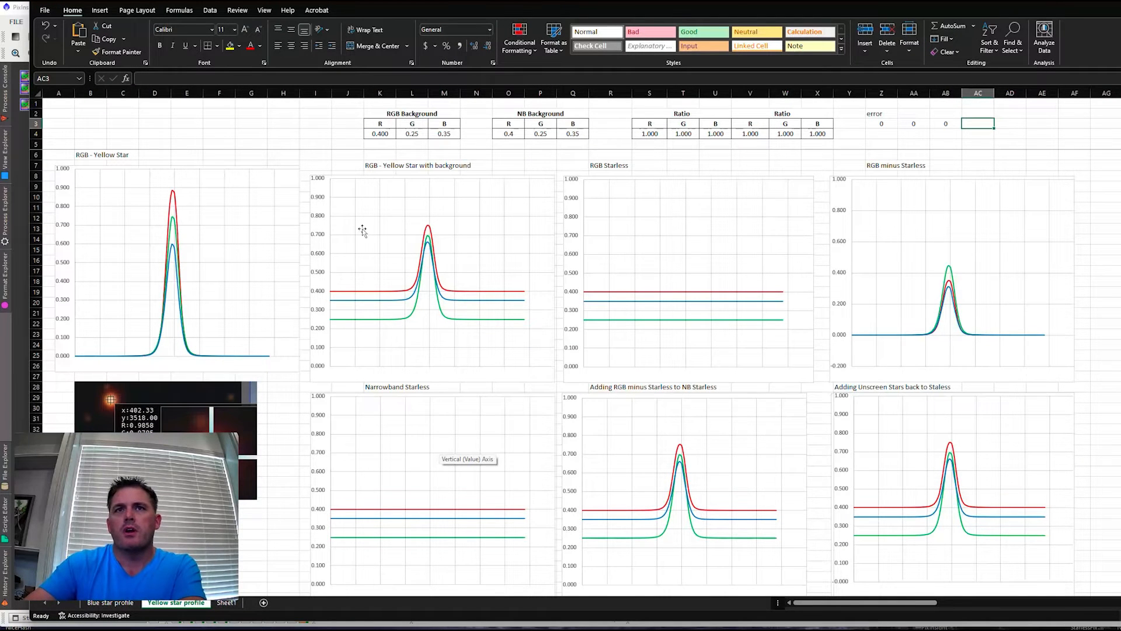
pyautogui.scroll(-1, 310, 317)
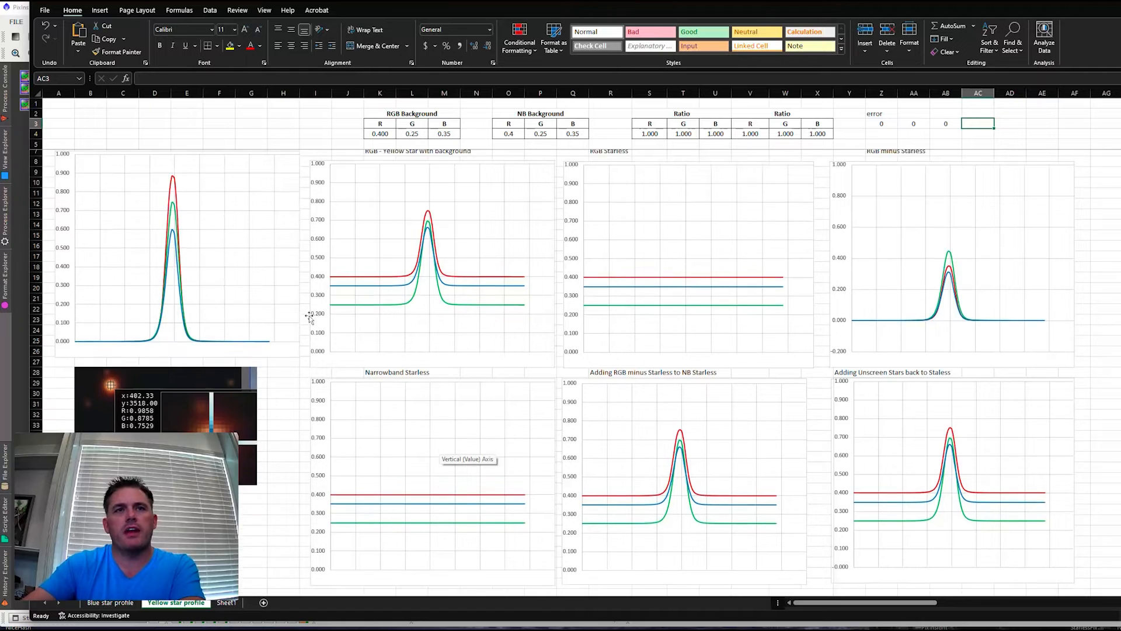
pyautogui.scroll(-2, 310, 317)
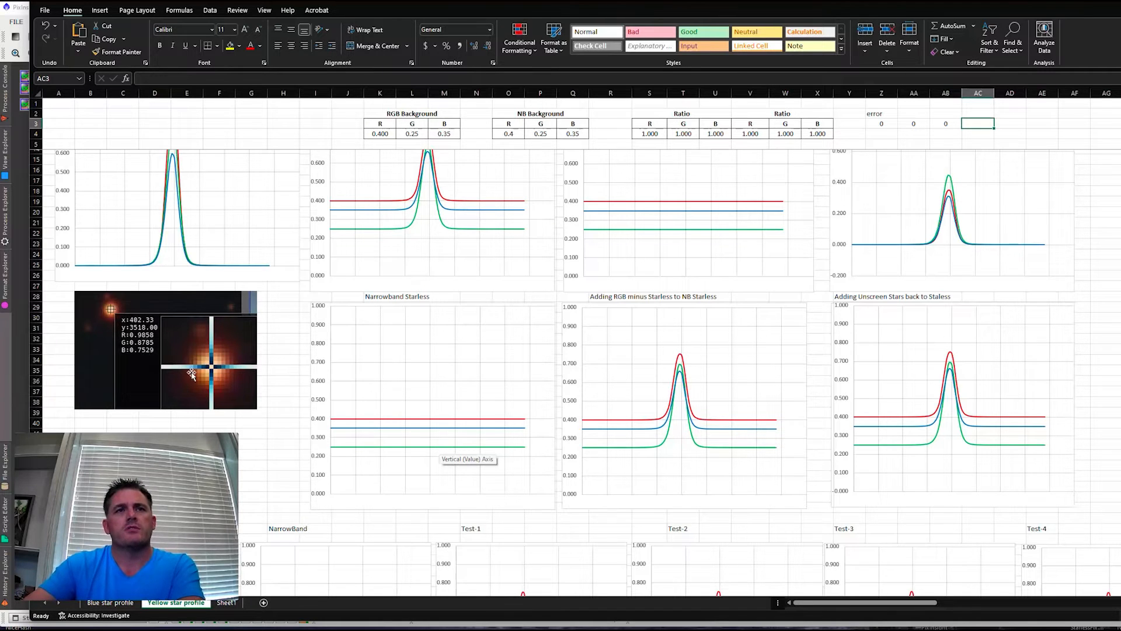
pyautogui.scroll(2, 175, 380)
pyautogui.scroll(1, 163, 399)
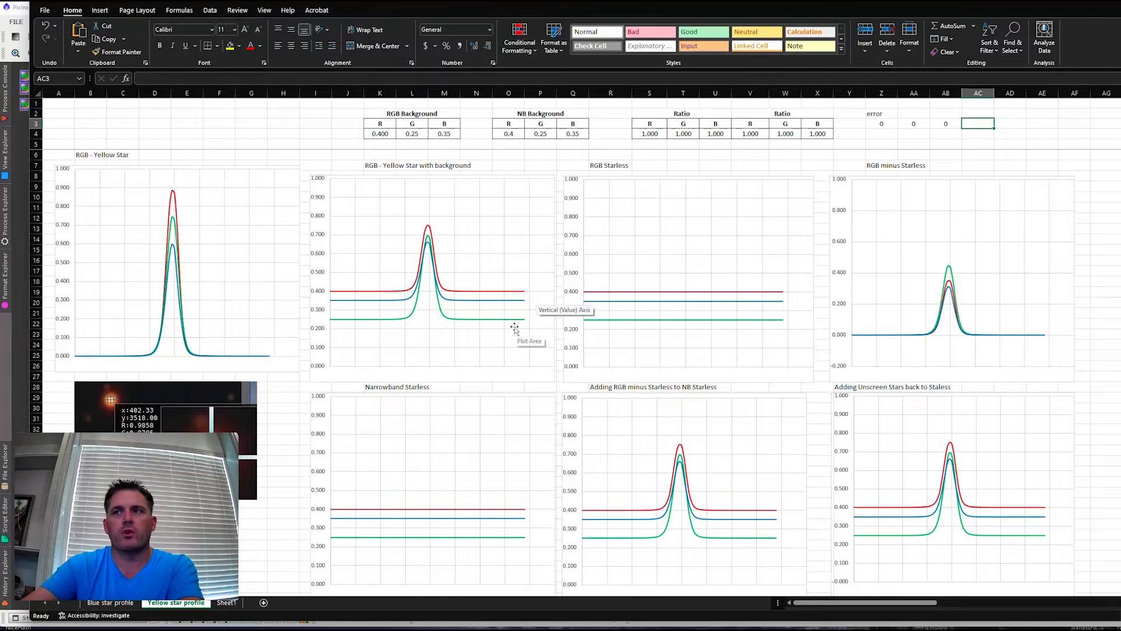
# - Inspect the bright core of Starless_RGB in PixInsight, and return to Excel to examine the "RGB minus Starless" chart
pyautogui.hotkey('alt', 'Tab')
pyautogui.click(724, 336)
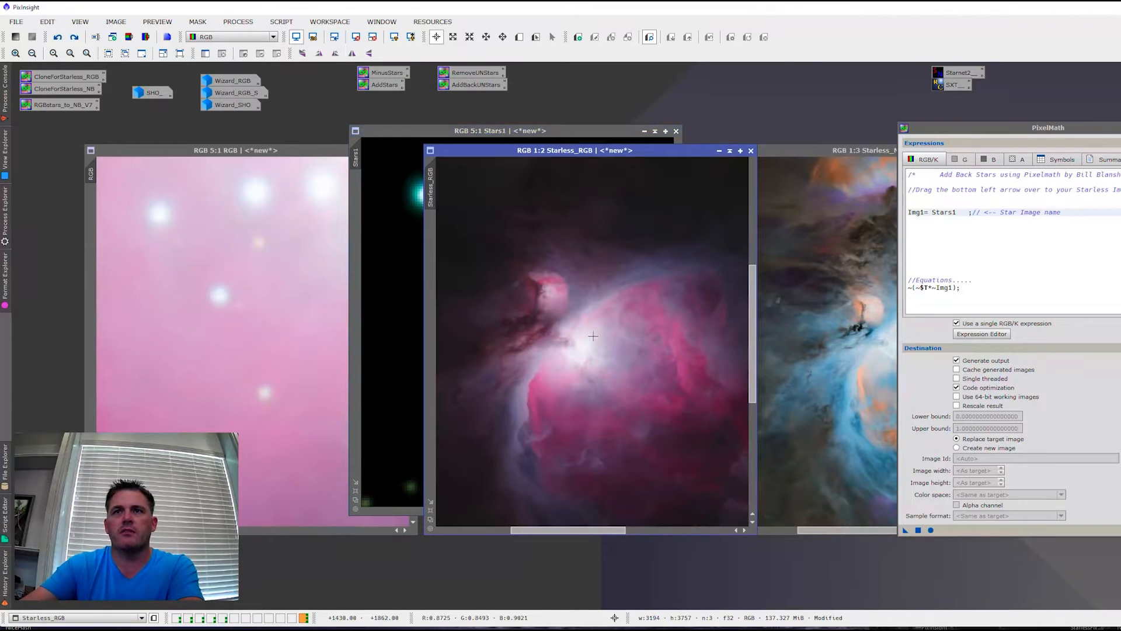
pyautogui.click(576, 370)
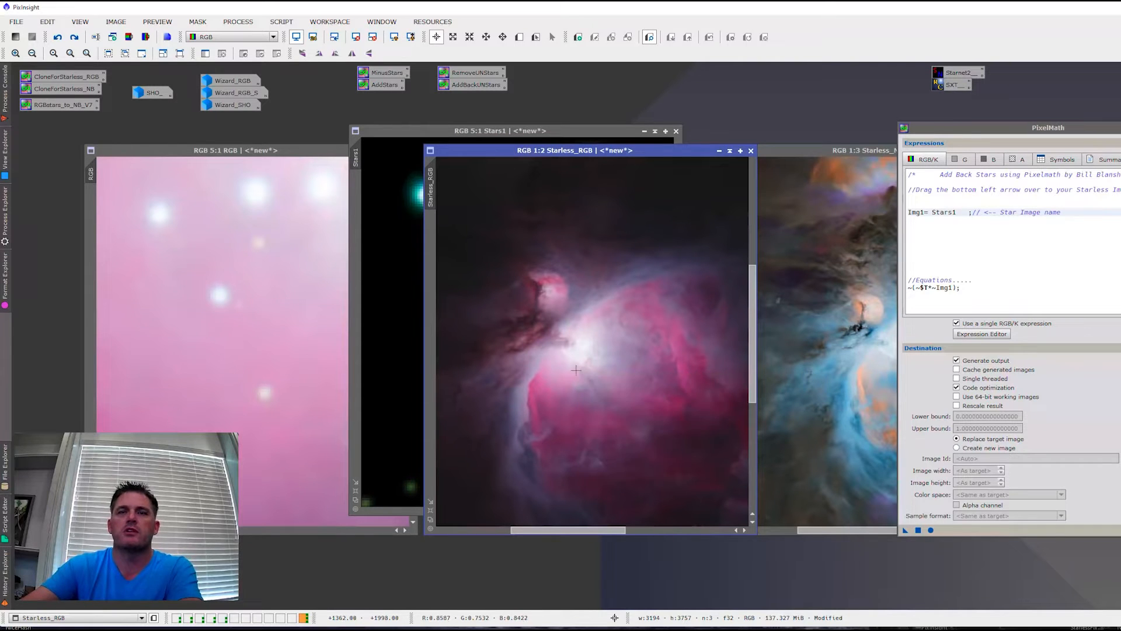
pyautogui.hotkey('alt', 'Tab')
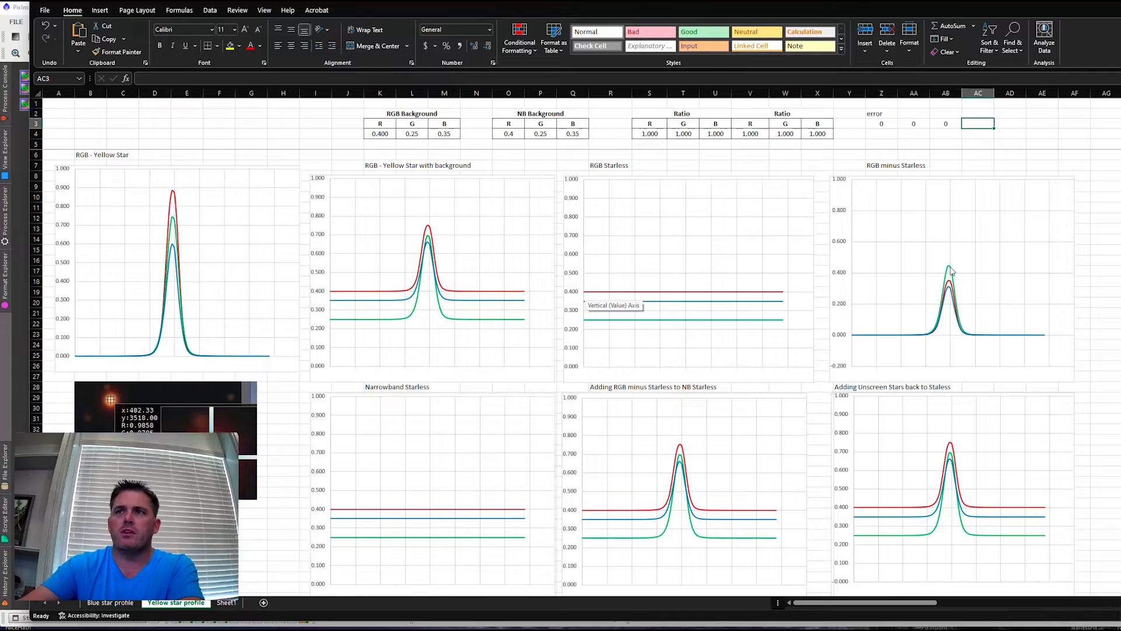
pyautogui.moveTo(950, 269)
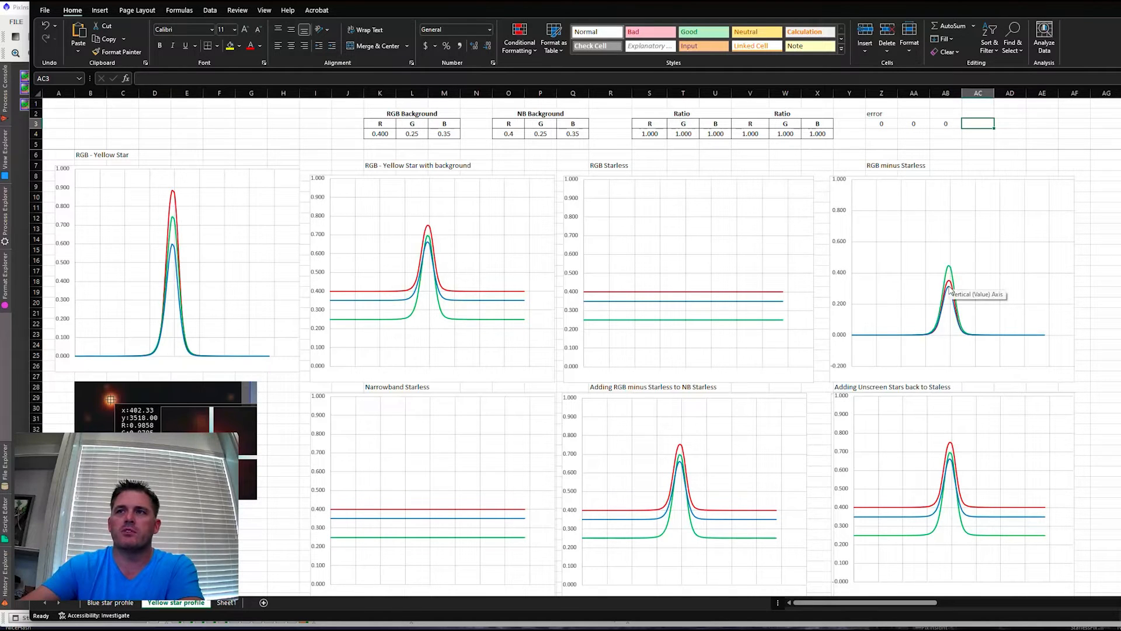
# - Switch to PixInsight, bring the MinusStars image into view to examine its star colours, and return to Excel
pyautogui.hotkey('alt', 'Tab')
pyautogui.moveTo(1118, 153); pyautogui.dragTo(681, 205)
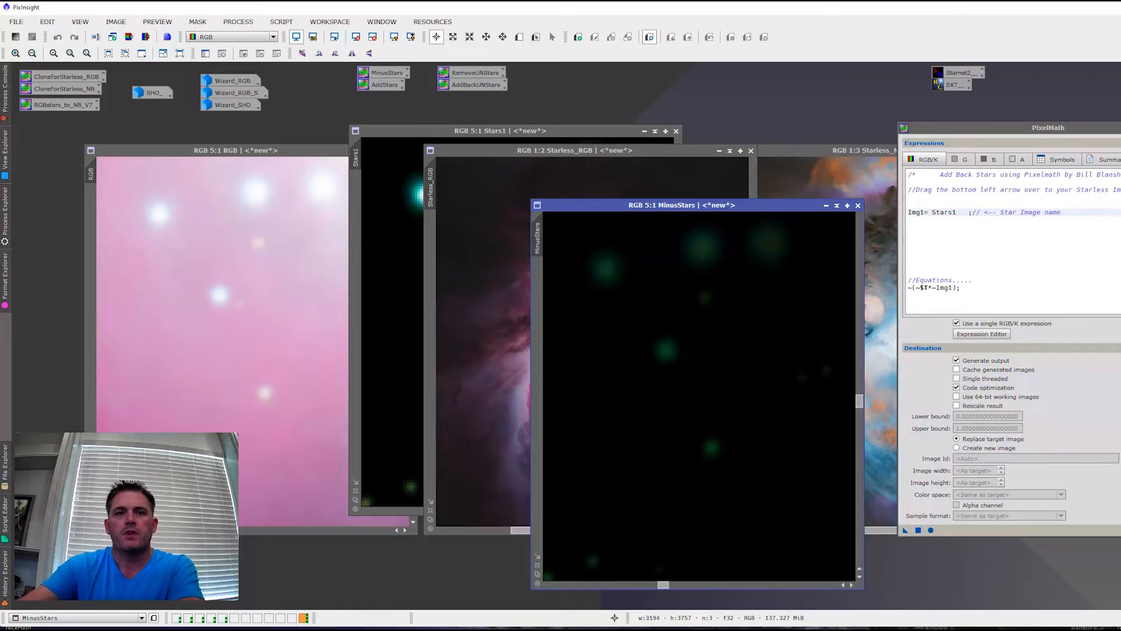
pyautogui.hotkey('alt', 'Tab')
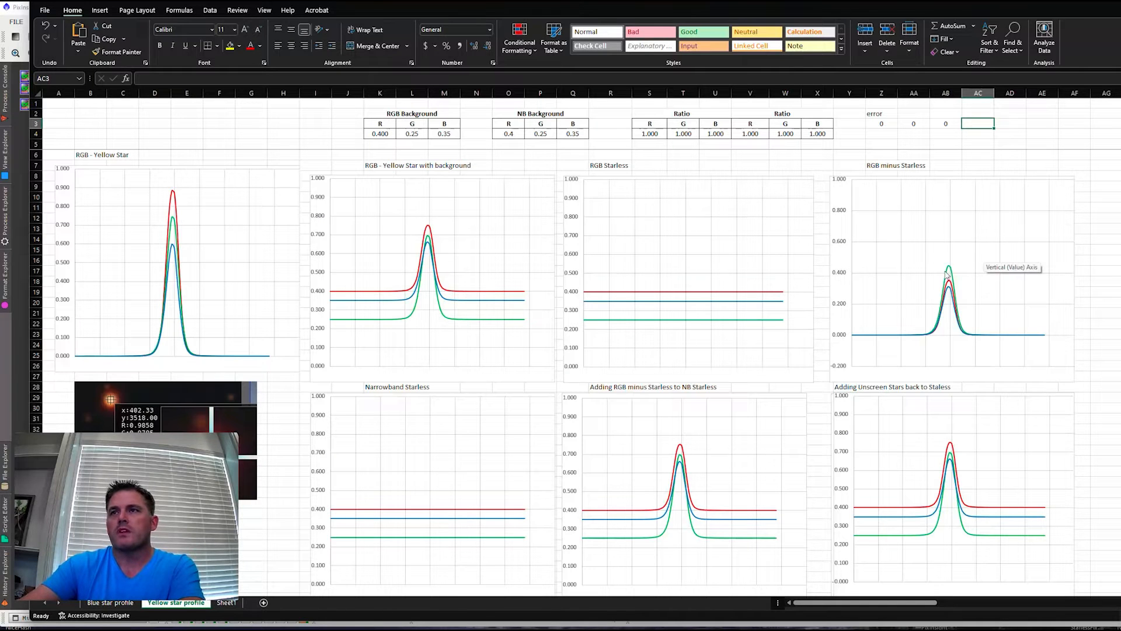
# - Pull the star profile chart that follows "RGB minus Starless" into view, compare it with the neighbouring charts, and put it back
pyautogui.click(1118, 181)
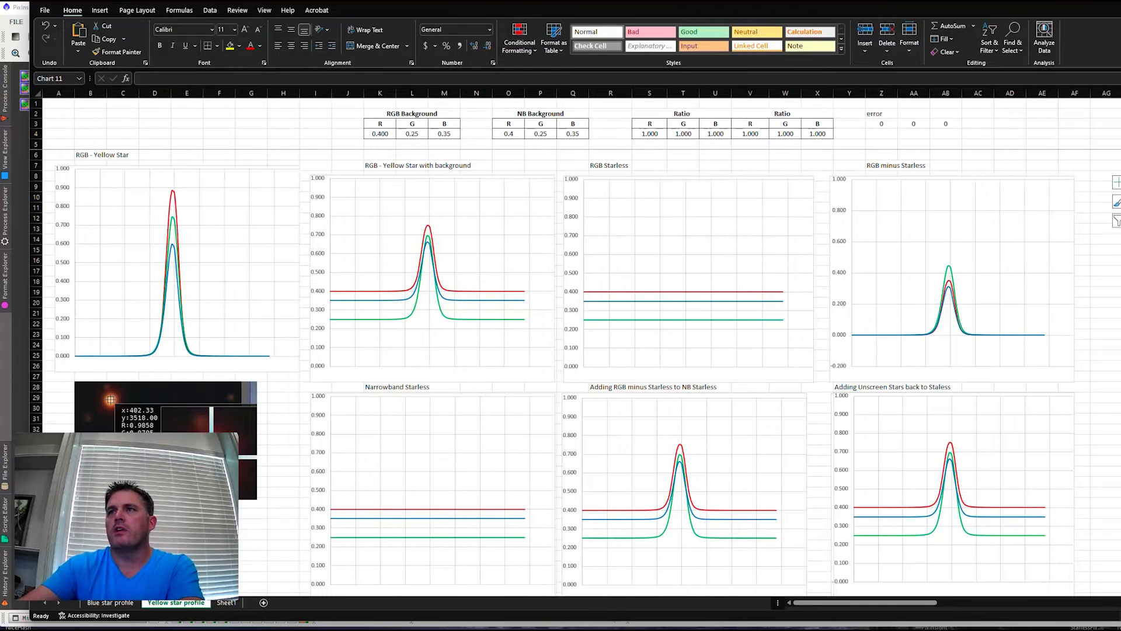
pyautogui.moveTo(1119, 181); pyautogui.dragTo(699, 176)
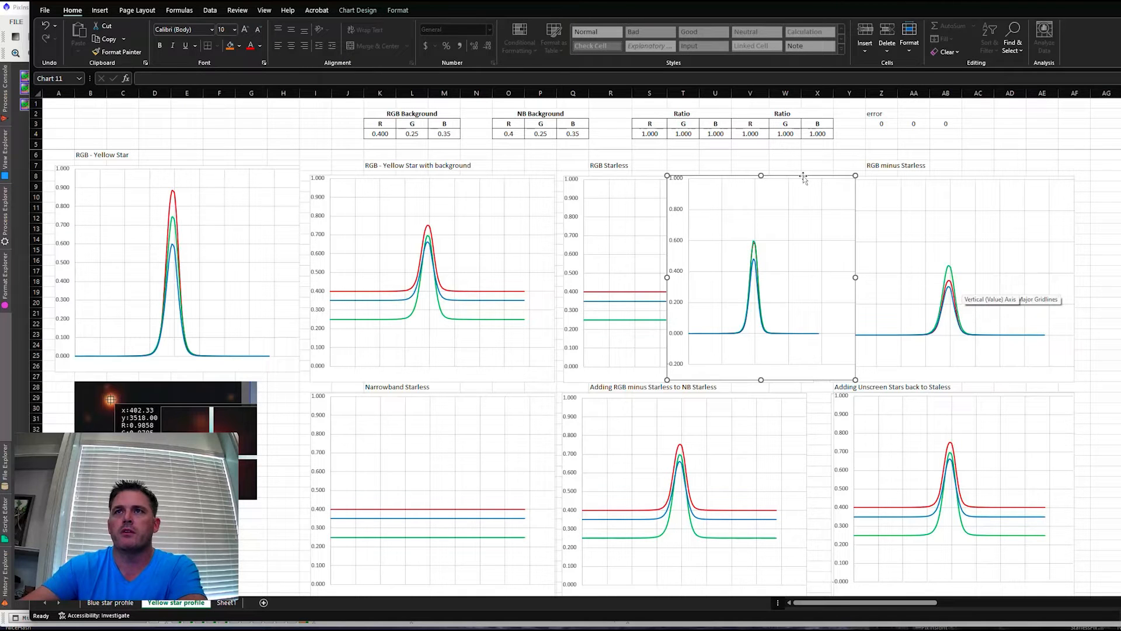
pyautogui.moveTo(809, 176); pyautogui.dragTo(1118, 177)
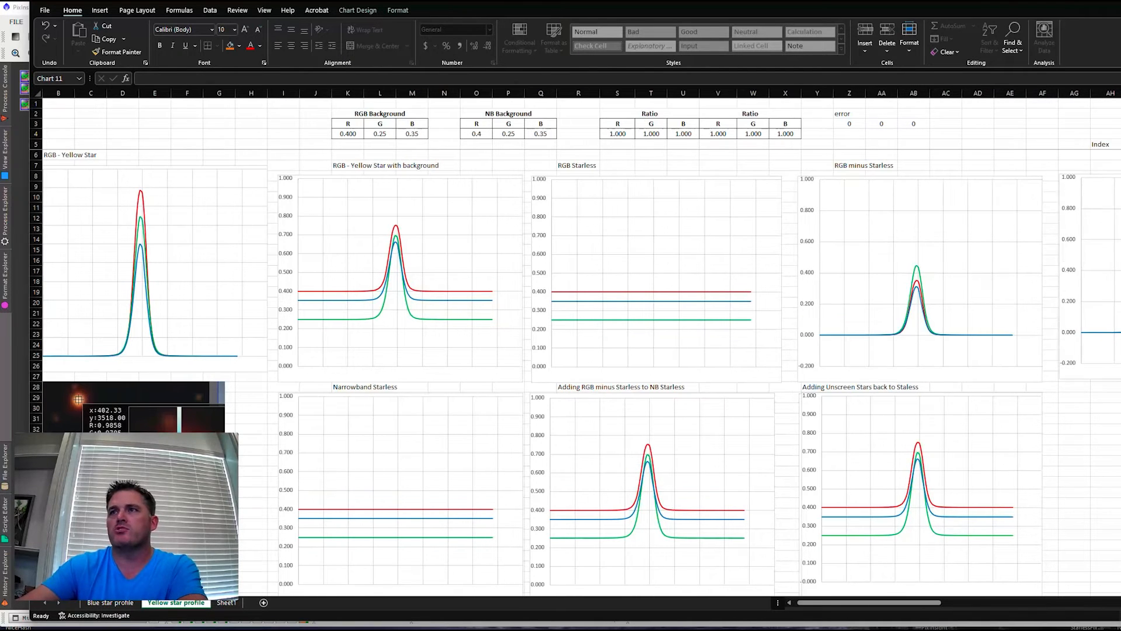
pyautogui.moveTo(900, 604); pyautogui.dragTo(886, 607)
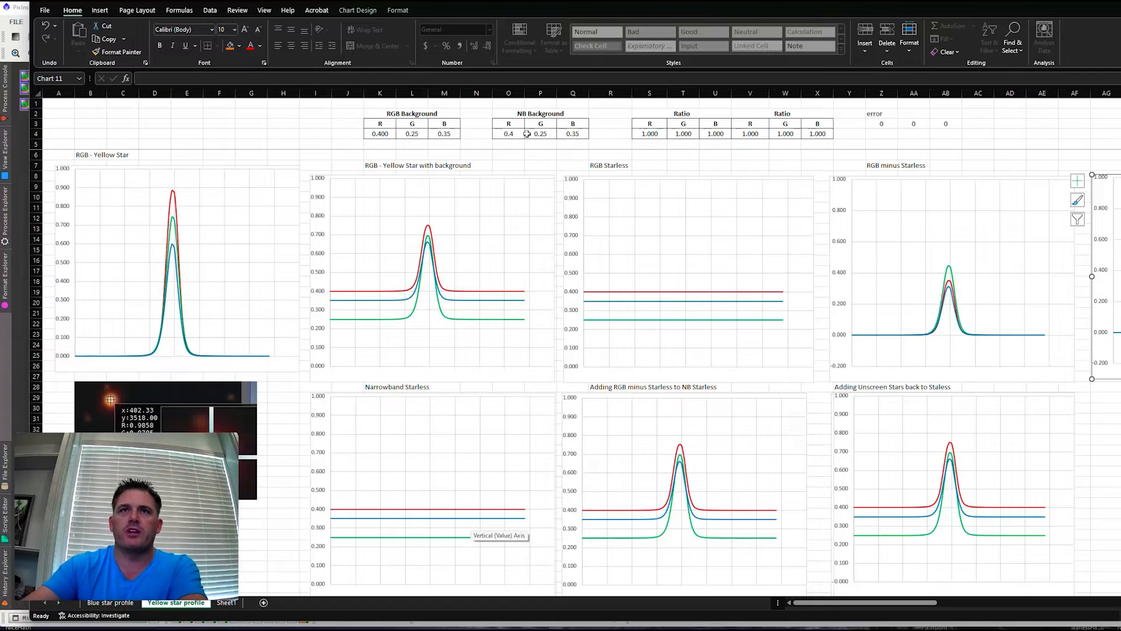
# - Set the NB Background to R 0.8, G 0.5 and B 0.7, and compare the two star-addition charts
pyautogui.click(508, 134)
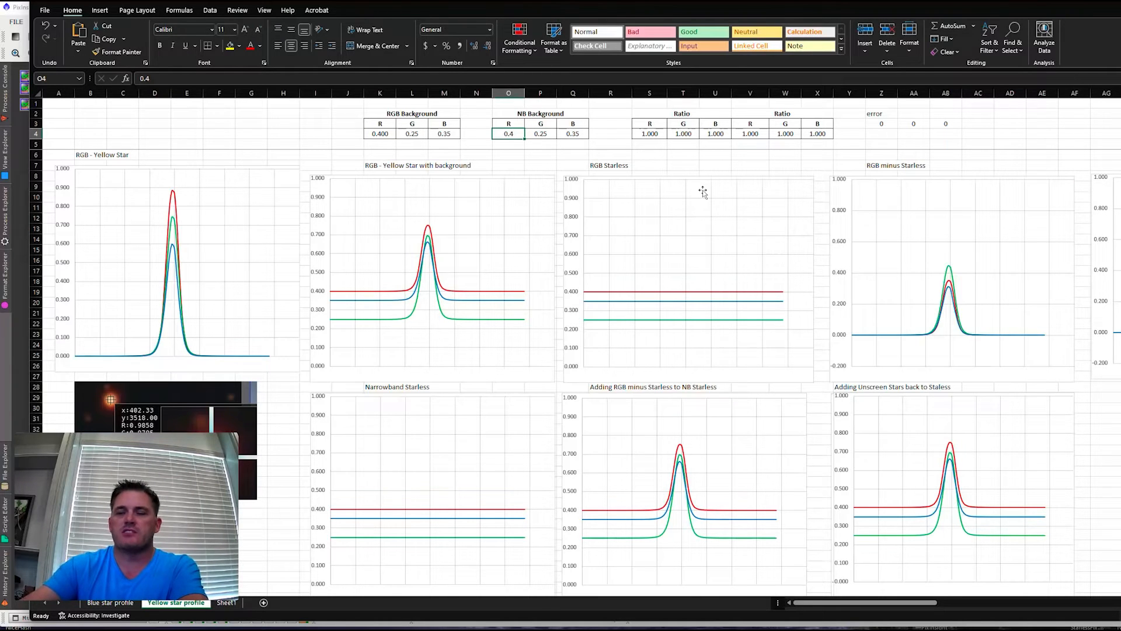
pyautogui.write('0.8')
pyautogui.press('Return')
pyautogui.press('Up')
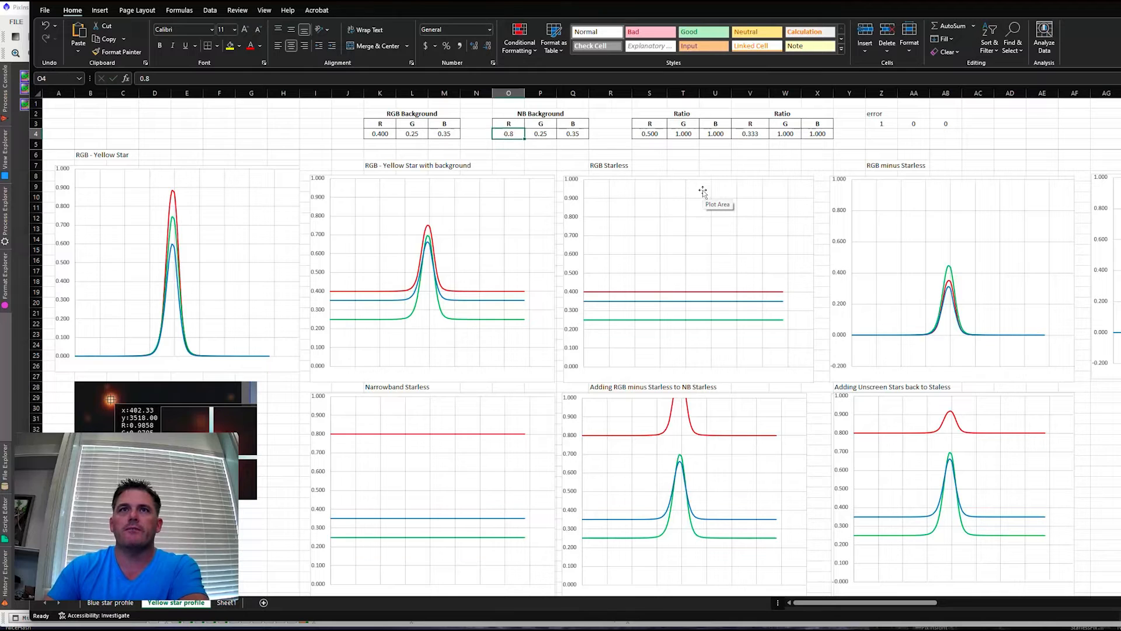
pyautogui.press('Right')
pyautogui.write('0.5')
pyautogui.press('Tab')
pyautogui.write('.')
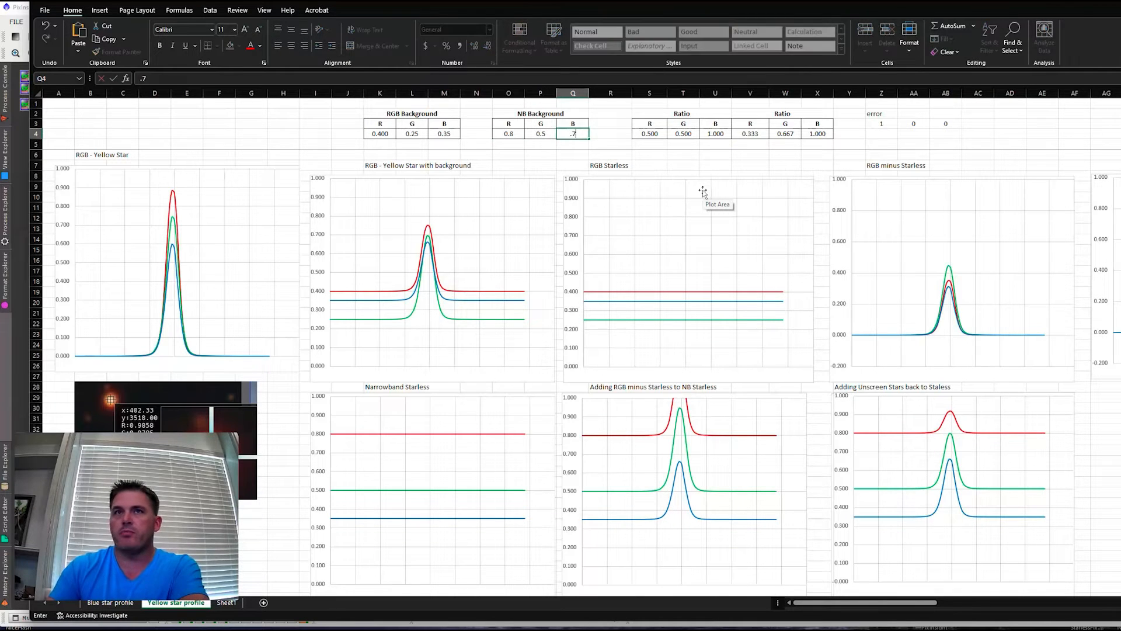
pyautogui.write('7')
pyautogui.press('Return')
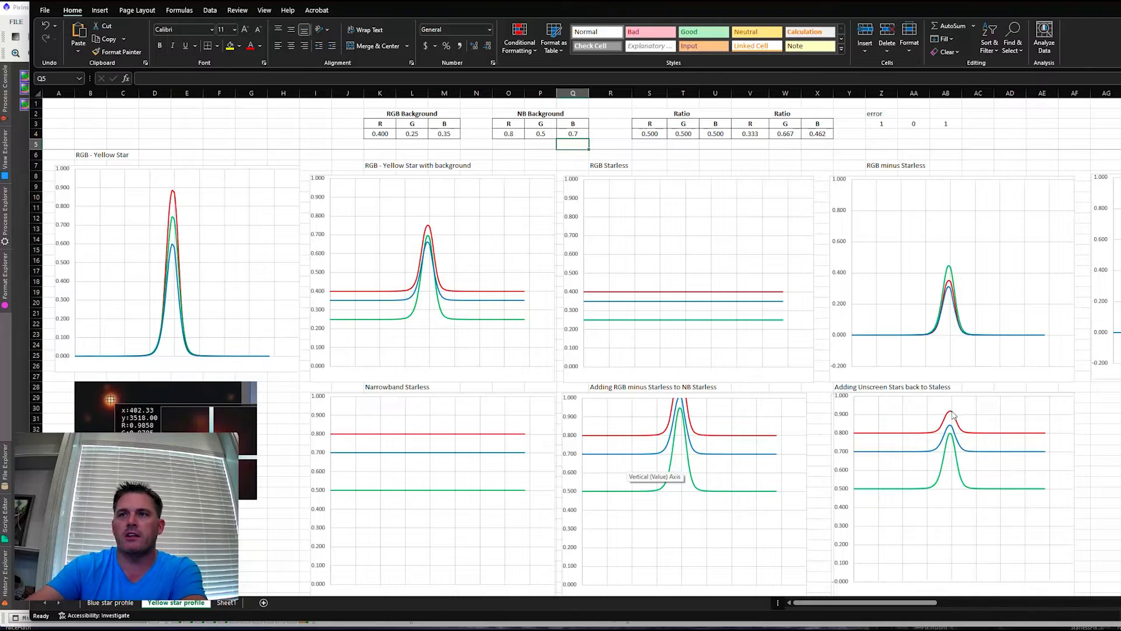
pyautogui.moveTo(950, 430)
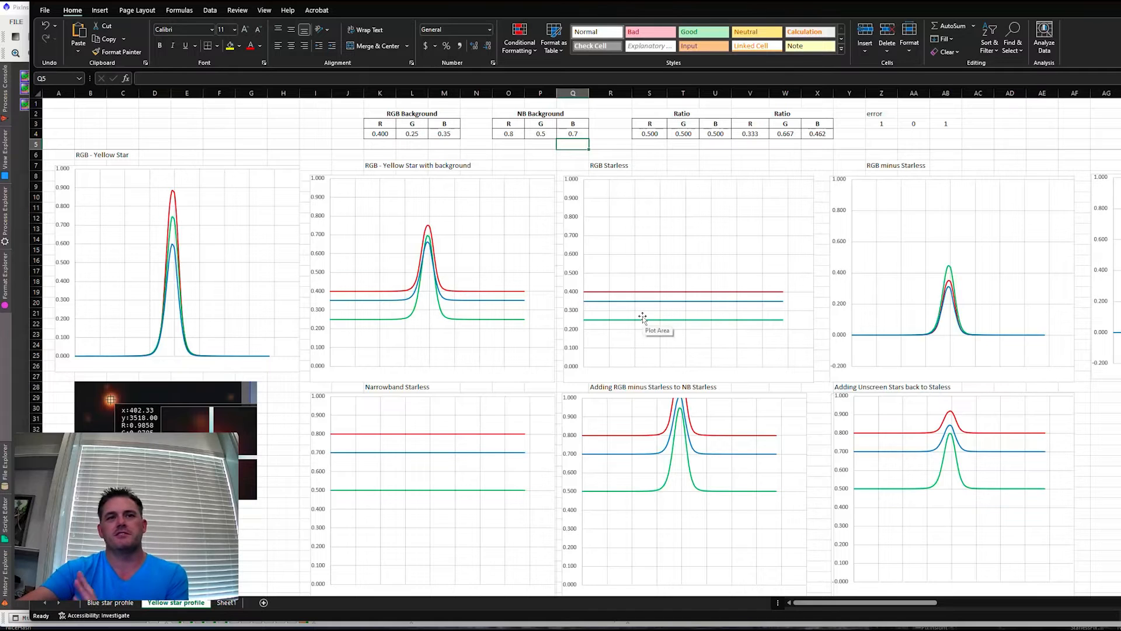
# - Set the NB Background values to R 0.5, G 0.6 and B 0.4
pyautogui.press('Up')
pyautogui.press('Left')
pyautogui.press('Left')
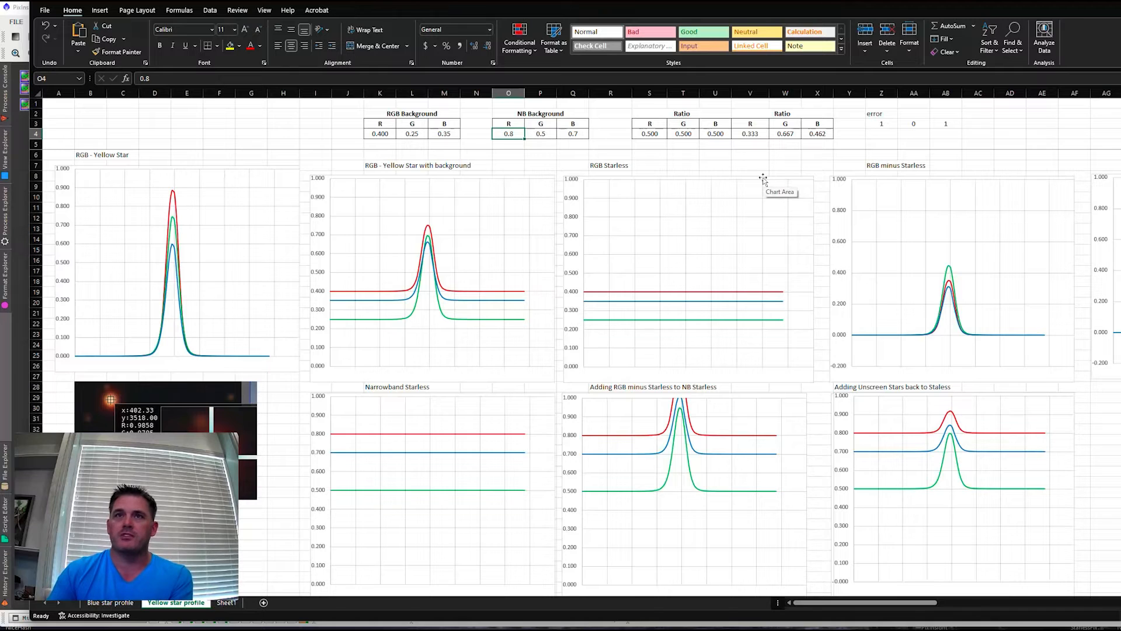
pyautogui.write('.5')
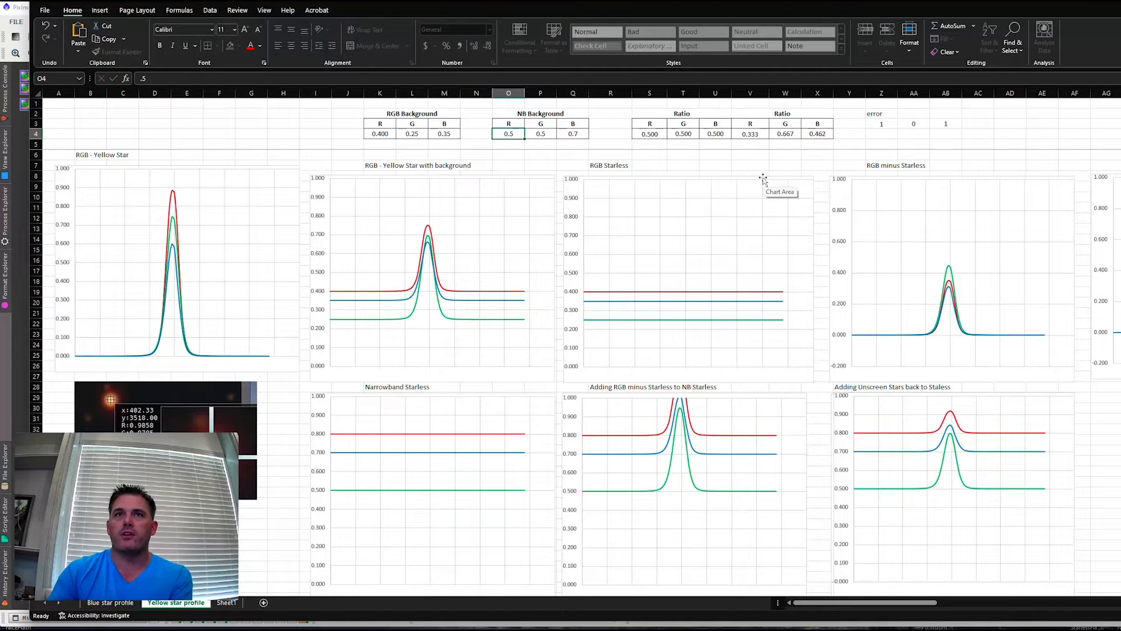
pyautogui.press('Return')
pyautogui.press('Up')
pyautogui.press('Right')
pyautogui.write('.6')
pyautogui.press('Return')
pyautogui.press('Up')
pyautogui.press('Right')
pyautogui.write('.')
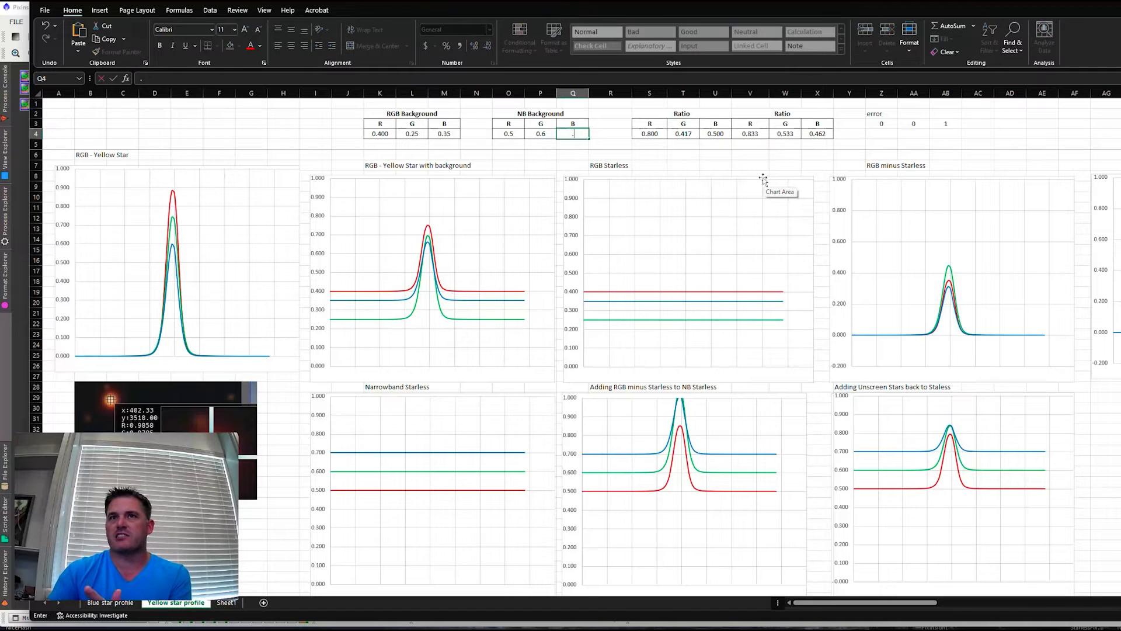
pyautogui.write('4')
pyautogui.press('Return')
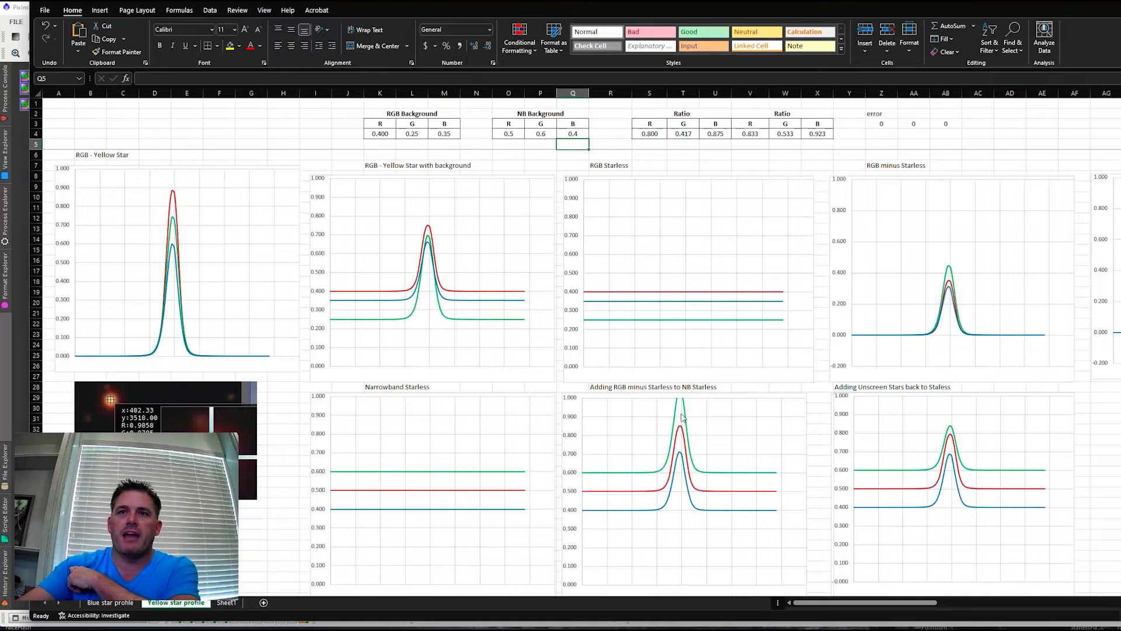
# - Compare the two star-addition charts, and move the chart following "RGB minus Starless" over the RGB Starless chart
pyautogui.moveTo(688, 491)
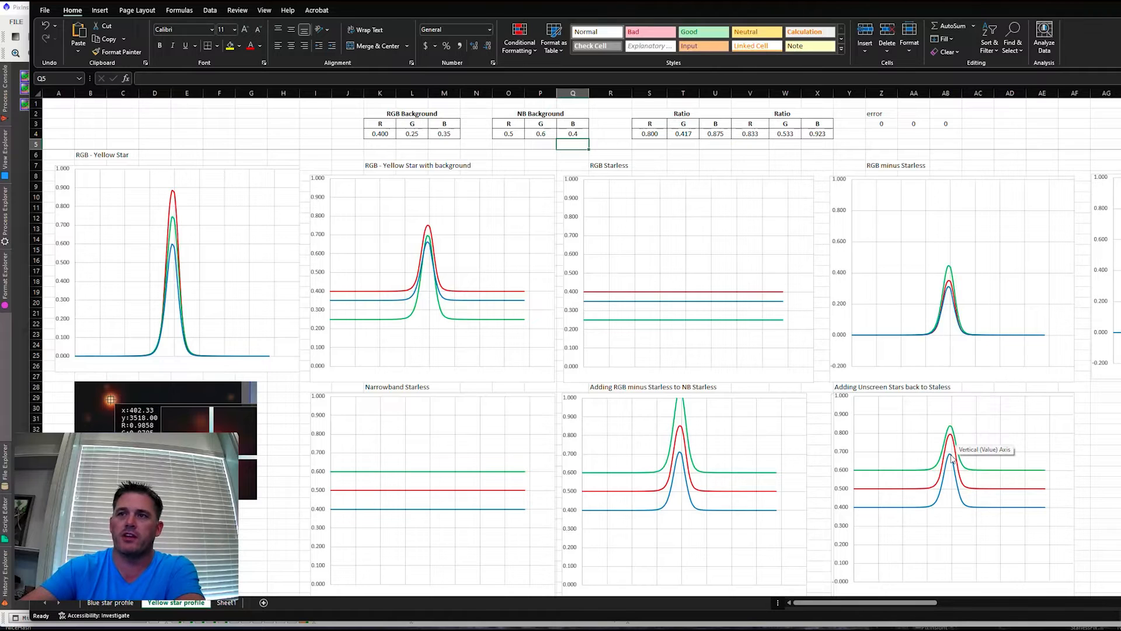
pyautogui.moveTo(952, 462)
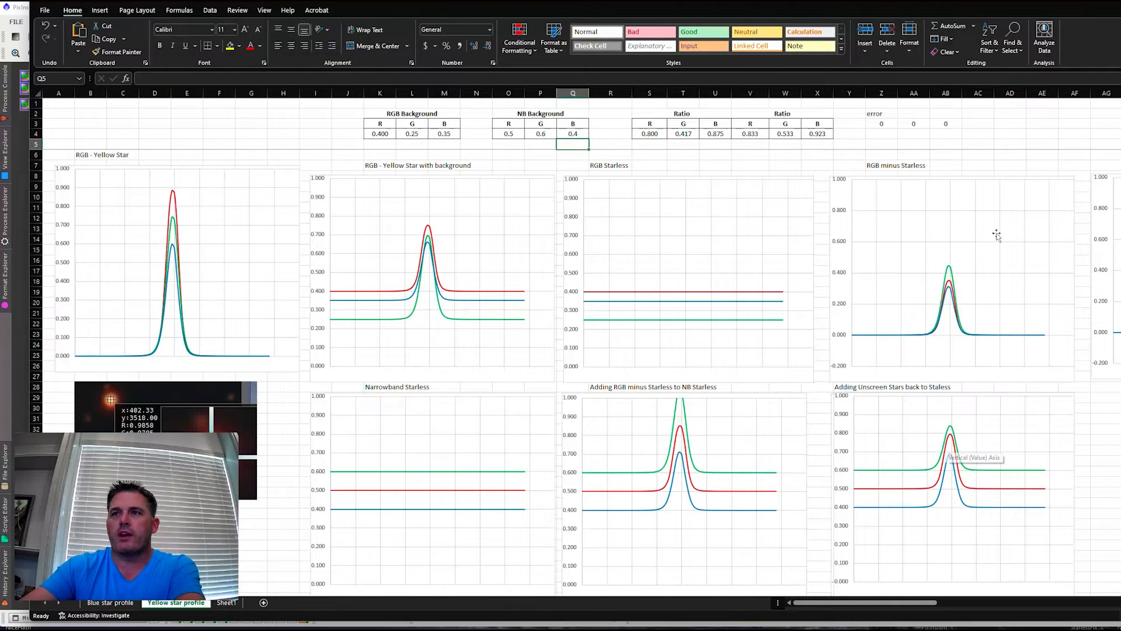
pyautogui.moveTo(1104, 175); pyautogui.dragTo(636, 174)
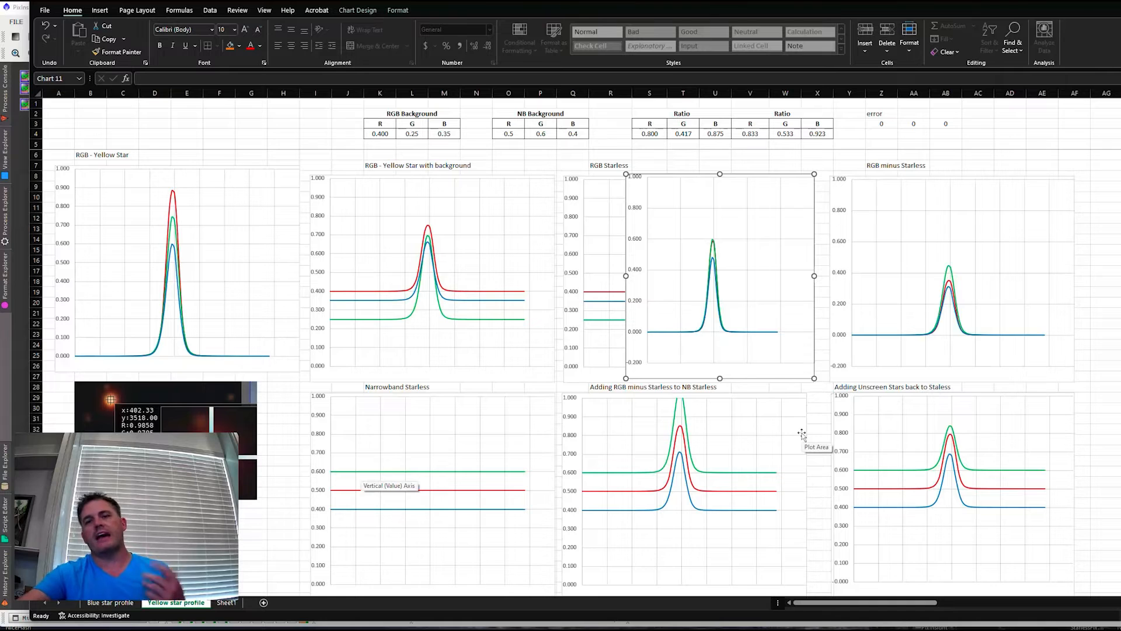
# - Switch to PixInsight, move MinusStars and Stars1 out of view, and open the saved RGBstars_to_NB_V7 PixelMath process
pyautogui.hotkey('alt', 'Tab')
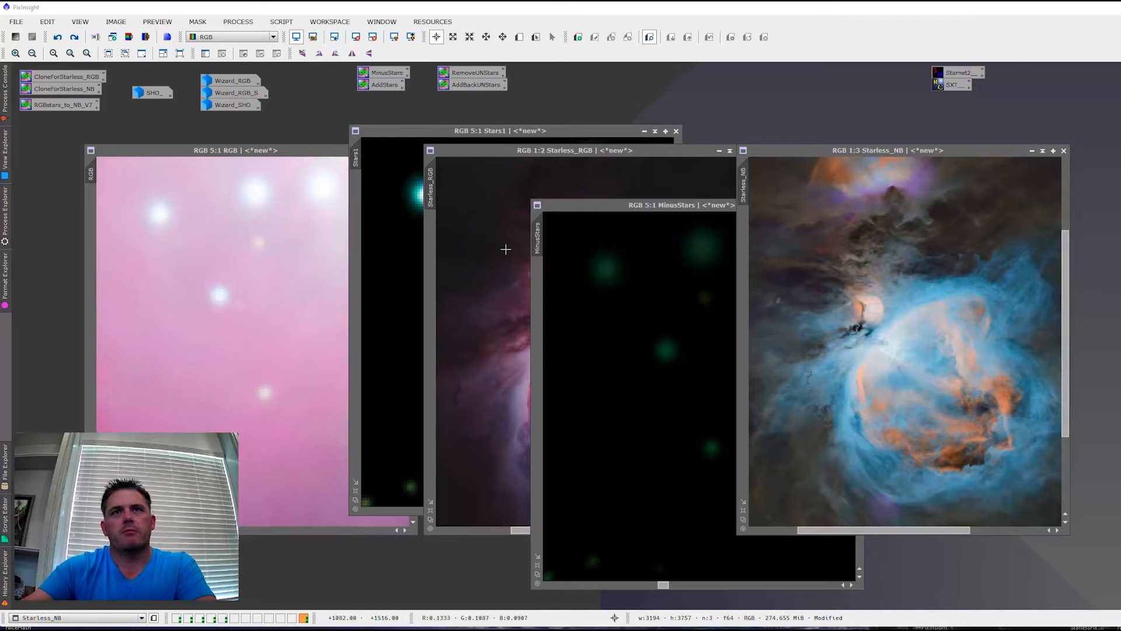
pyautogui.moveTo(588, 206); pyautogui.dragTo(1120, 174)
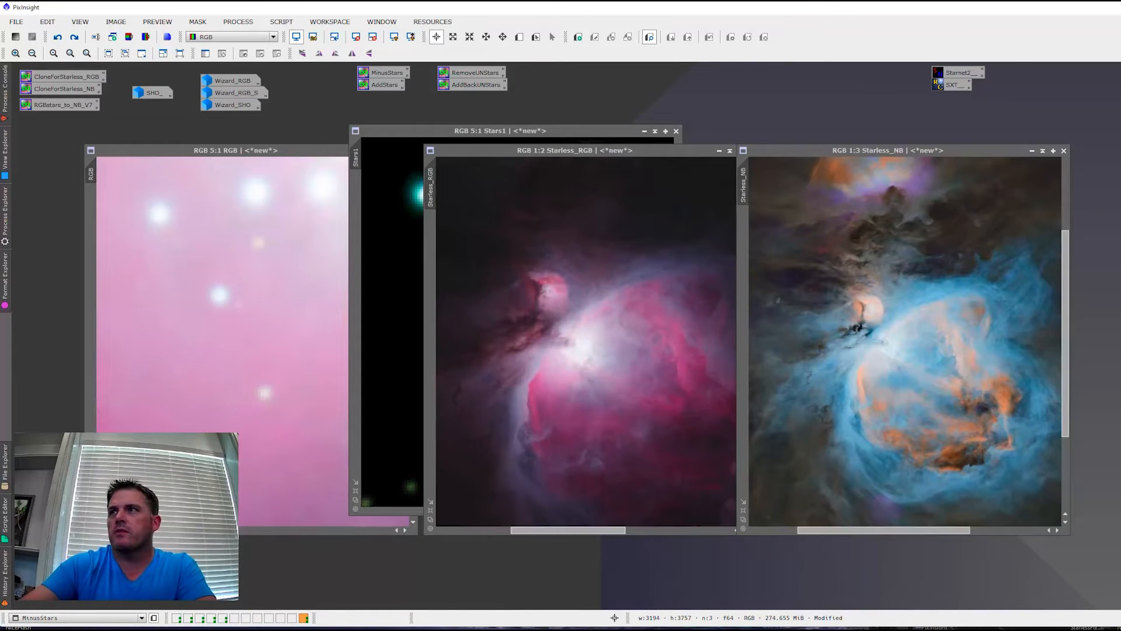
pyautogui.moveTo(500, 130); pyautogui.dragTo(1120, 130)
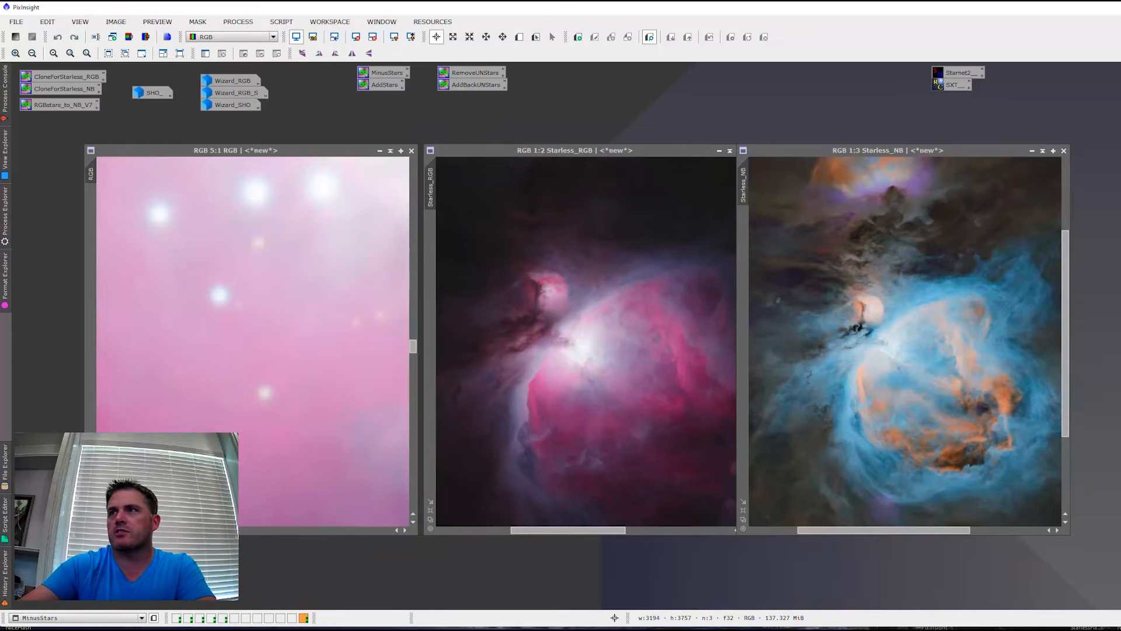
pyautogui.doubleClick(69, 107)
pyautogui.moveTo(940, 128); pyautogui.dragTo(979, 136)
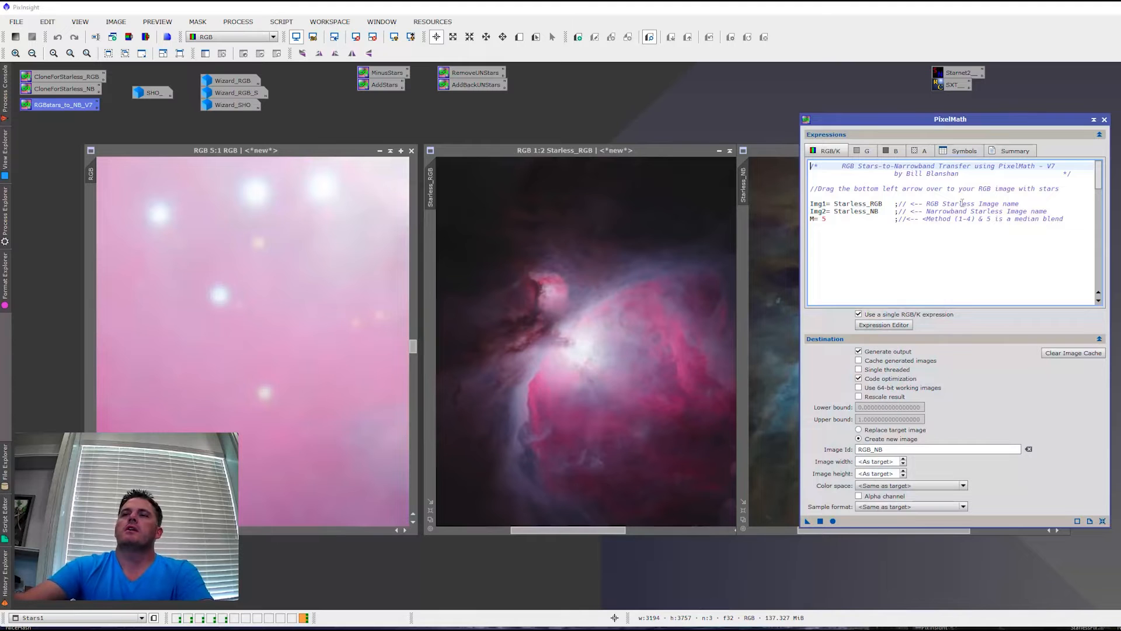
# - Examine the parameters, equations and symbol list of the RGB stars-to-narrowband transfer expression
pyautogui.scroll(-15, 953, 225)
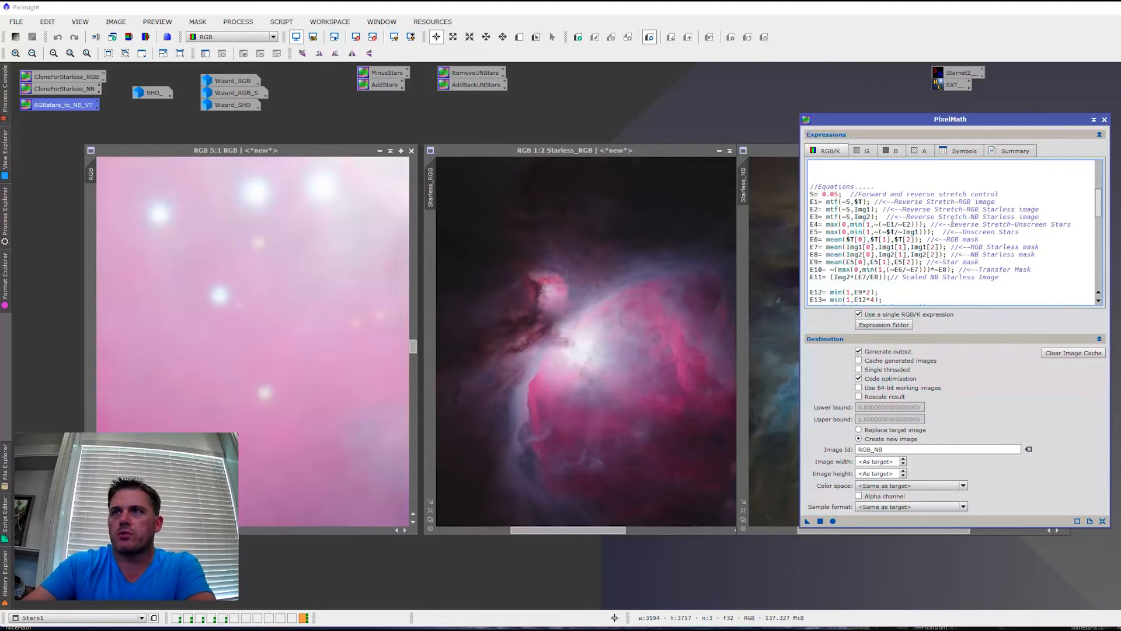
pyautogui.scroll(-10, 947, 236)
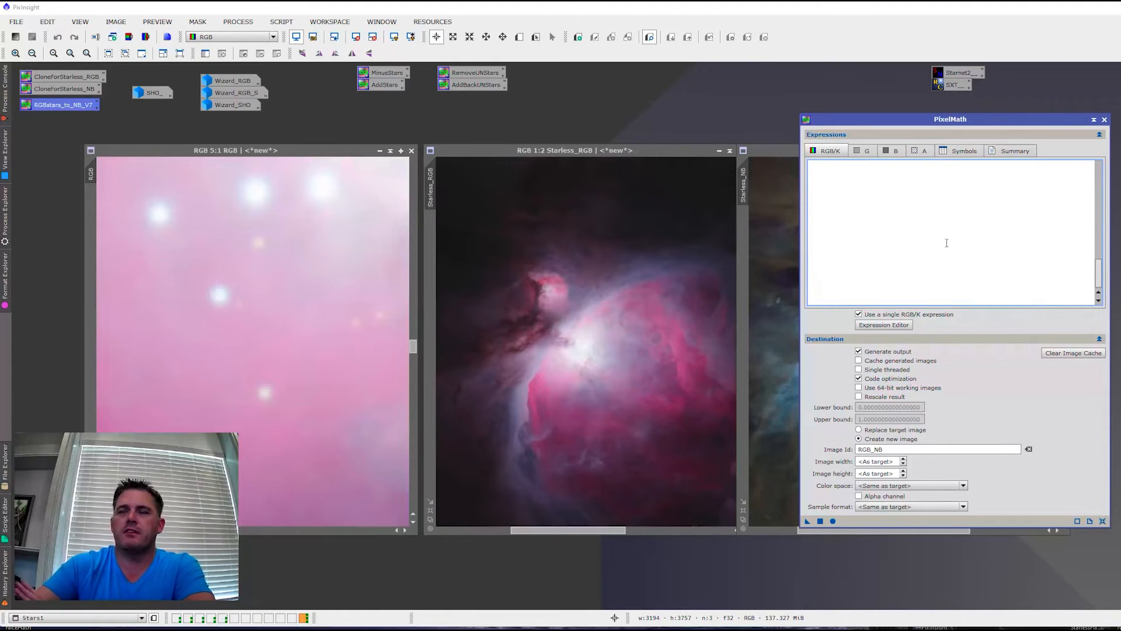
pyautogui.scroll(20, 944, 247)
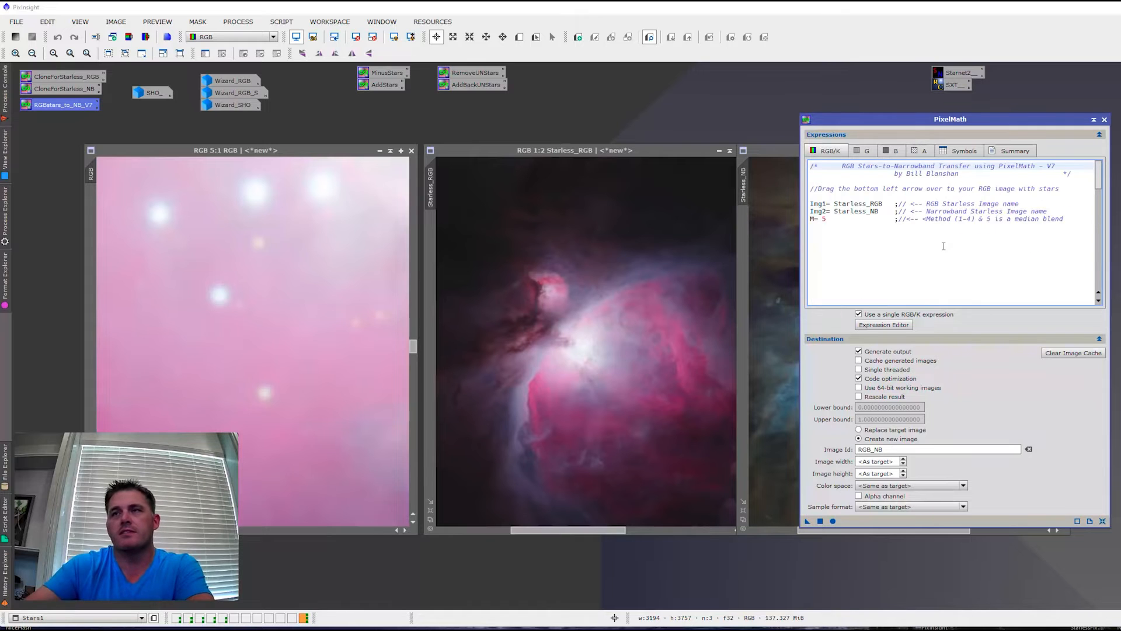
pyautogui.scroll(-3, 947, 241)
pyautogui.scroll(3, 947, 239)
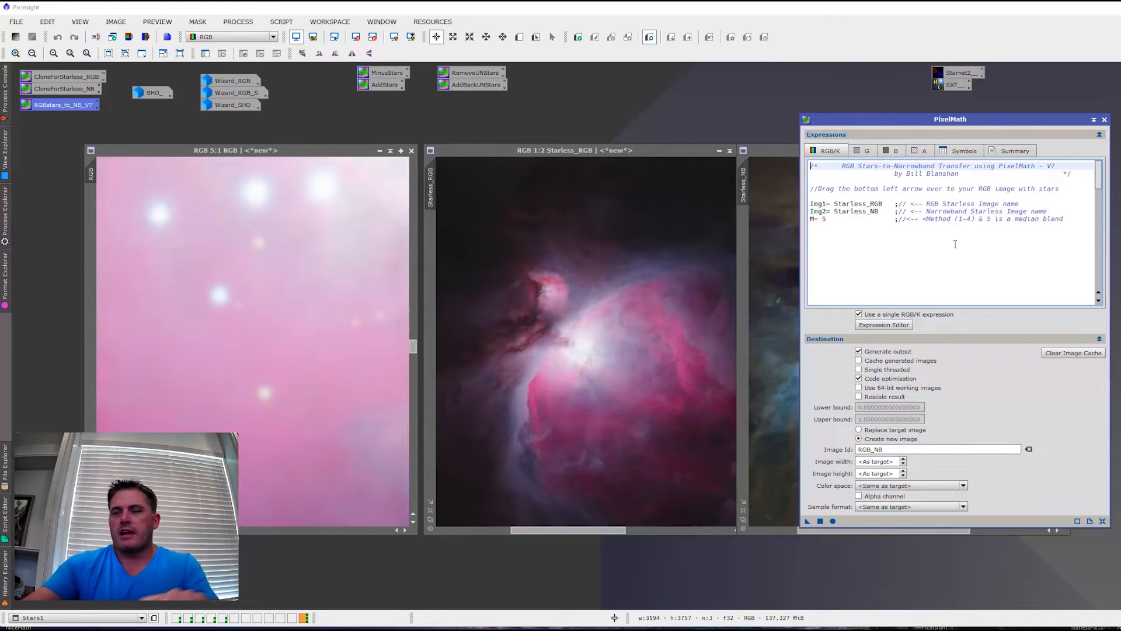
pyautogui.scroll(-6, 949, 239)
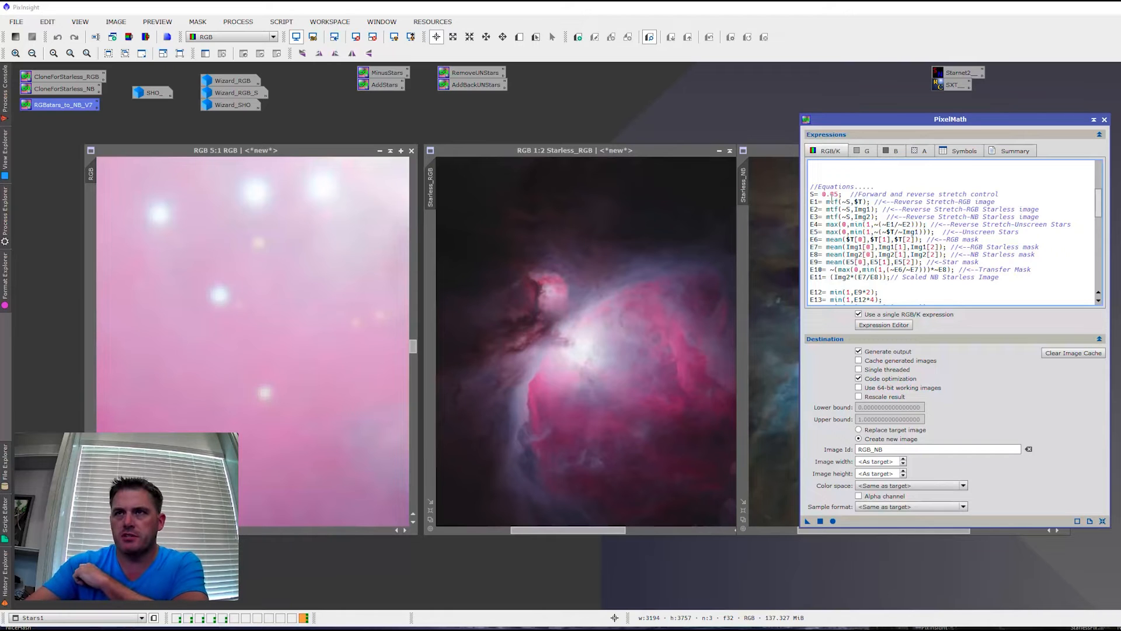
pyautogui.click(960, 152)
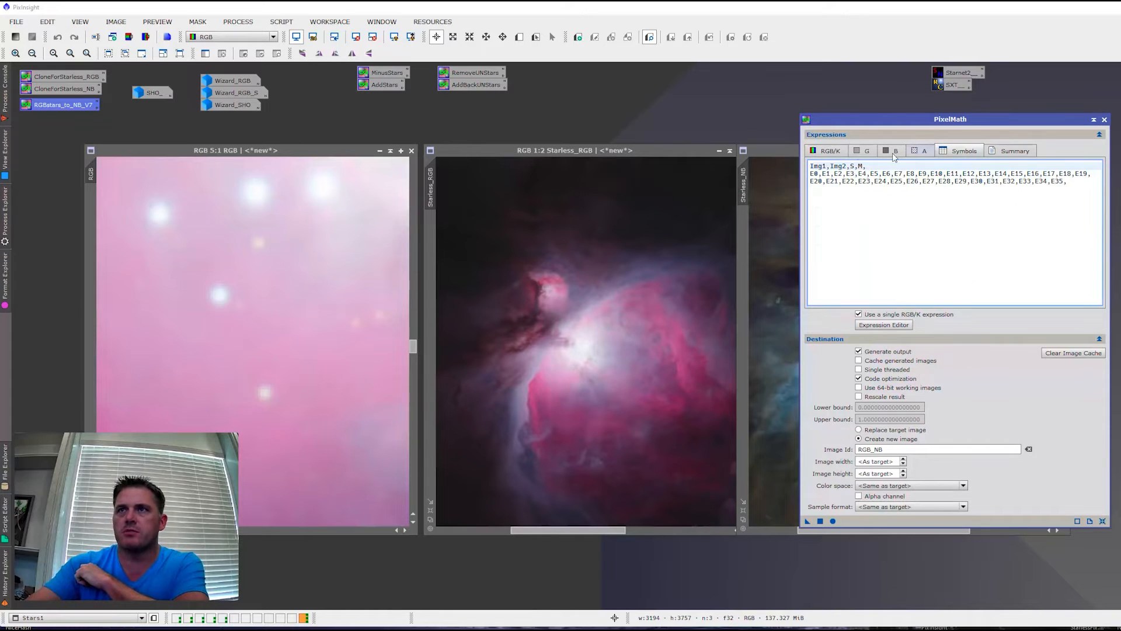
pyautogui.click(826, 152)
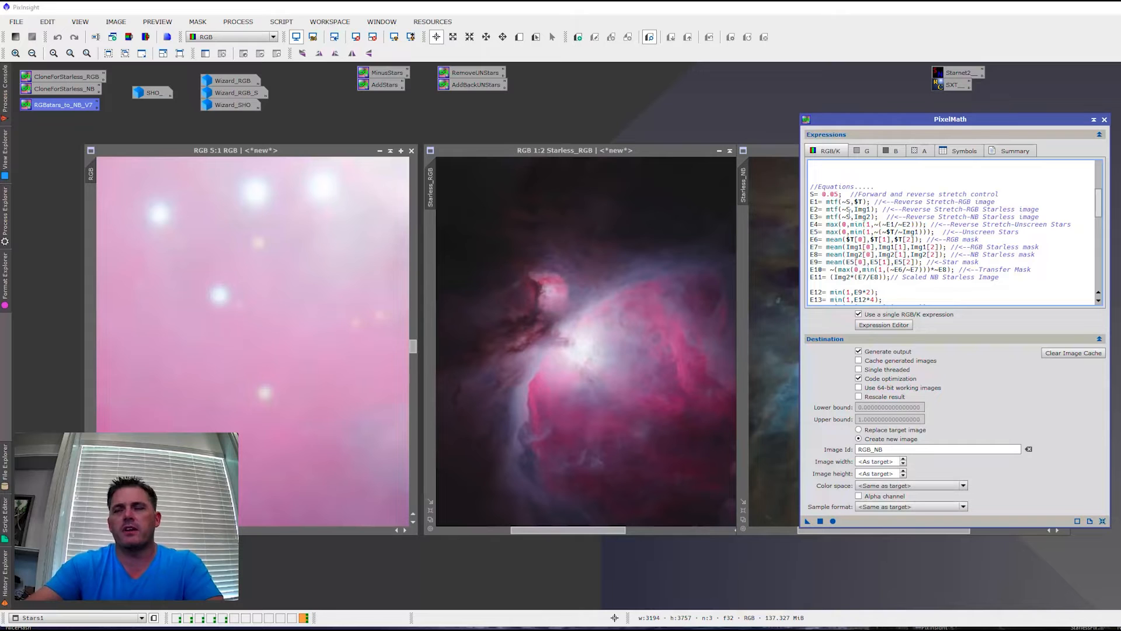
pyautogui.click(857, 232)
pyautogui.scroll(-1, 870, 222)
pyautogui.scroll(1, 876, 213)
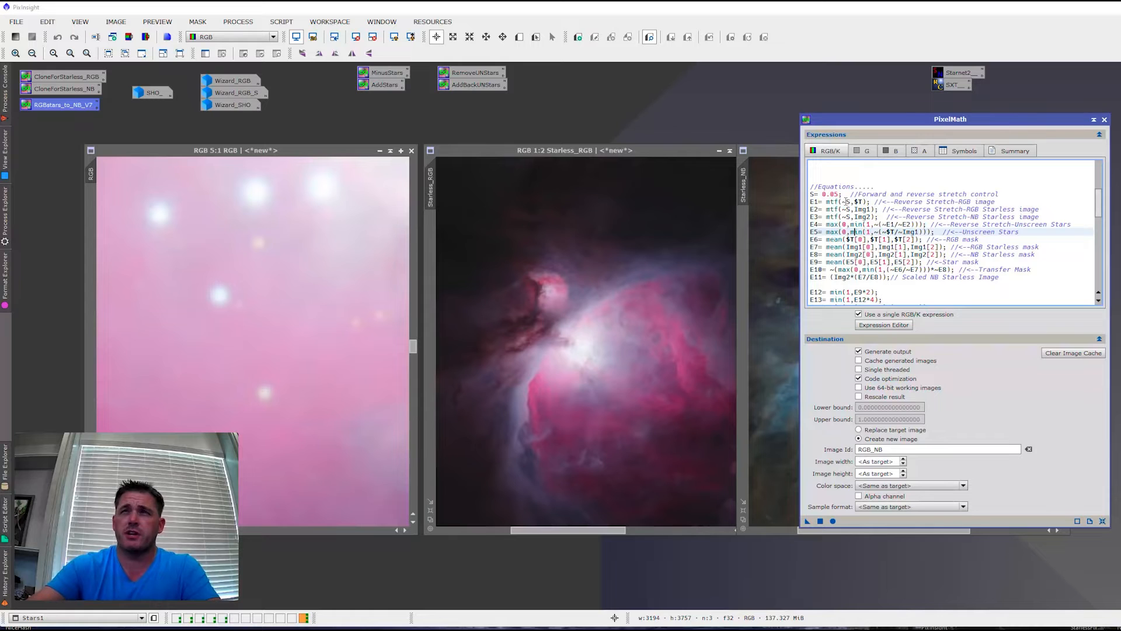
# - Zoom the RGB and Starless_RGB images out to 1:5, and zoom Starless_NB out to show the whole frame
pyautogui.scroll(-9, 249, 256)
pyautogui.scroll(1, 249, 257)
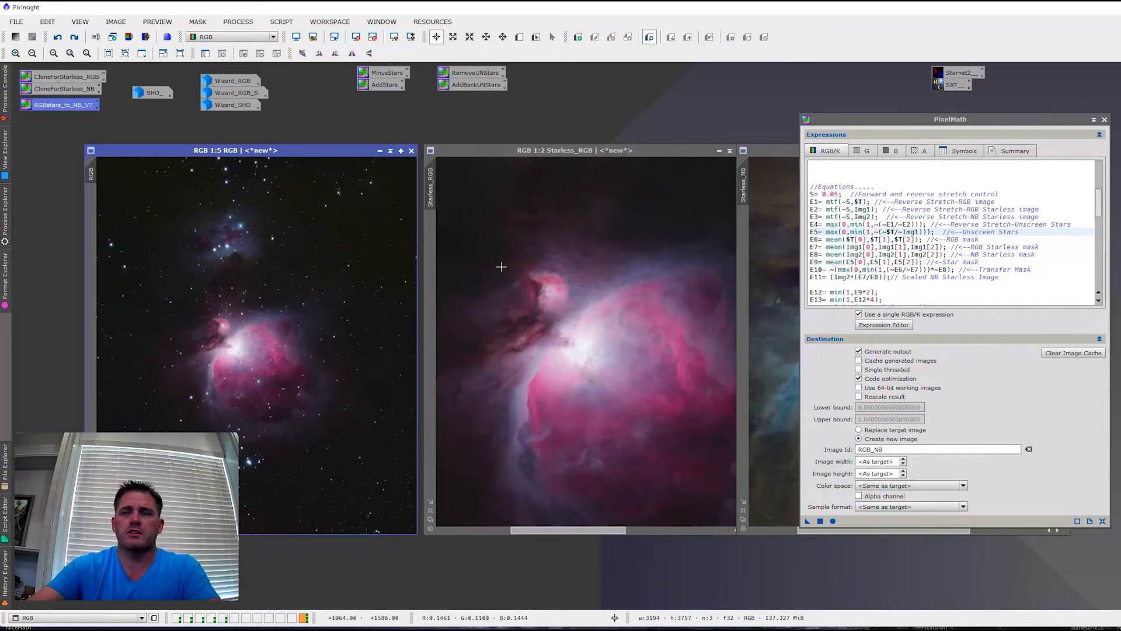
pyautogui.scroll(-3, 470, 357)
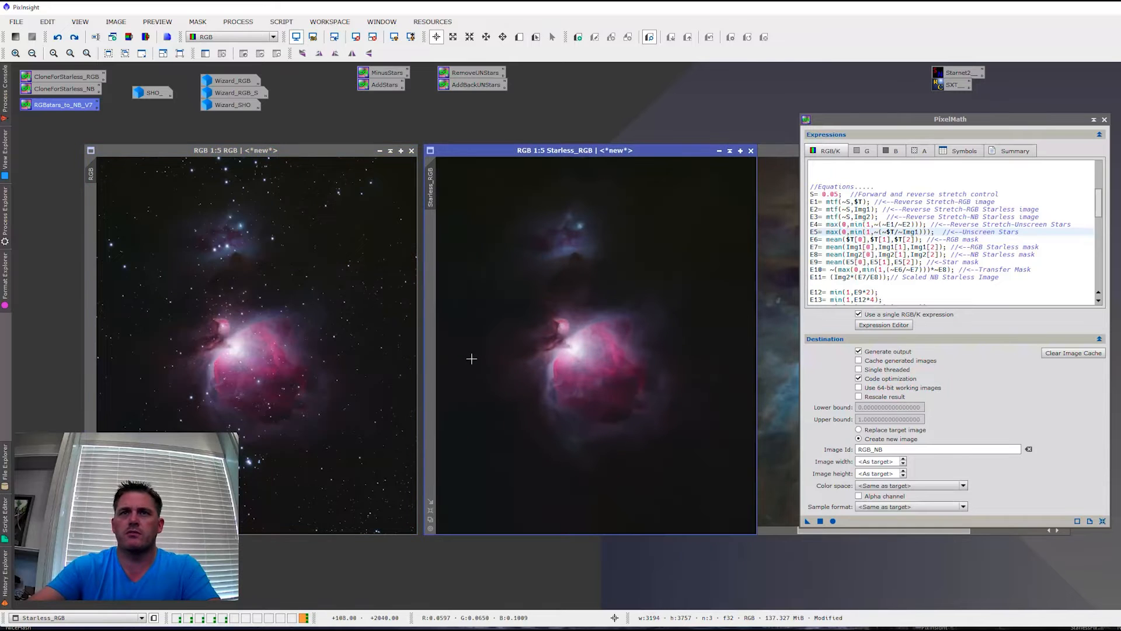
pyautogui.click(774, 230)
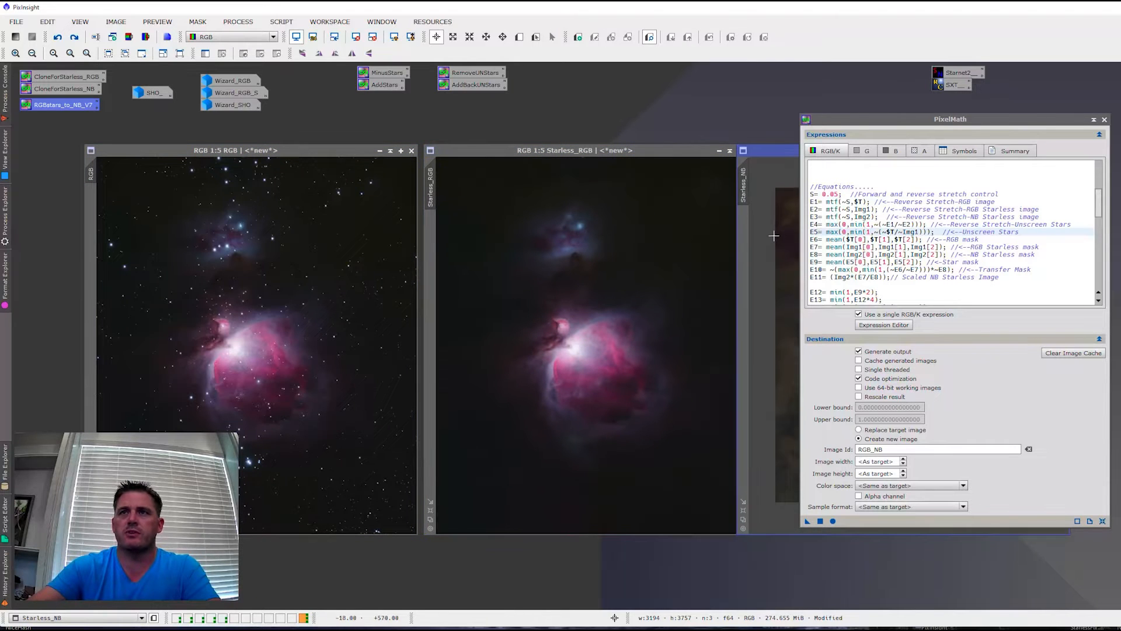
# - Set the PixelMath expression's executed math line to E1 and run it on the RGB image
pyautogui.moveTo(853, 120); pyautogui.dragTo(829, 117)
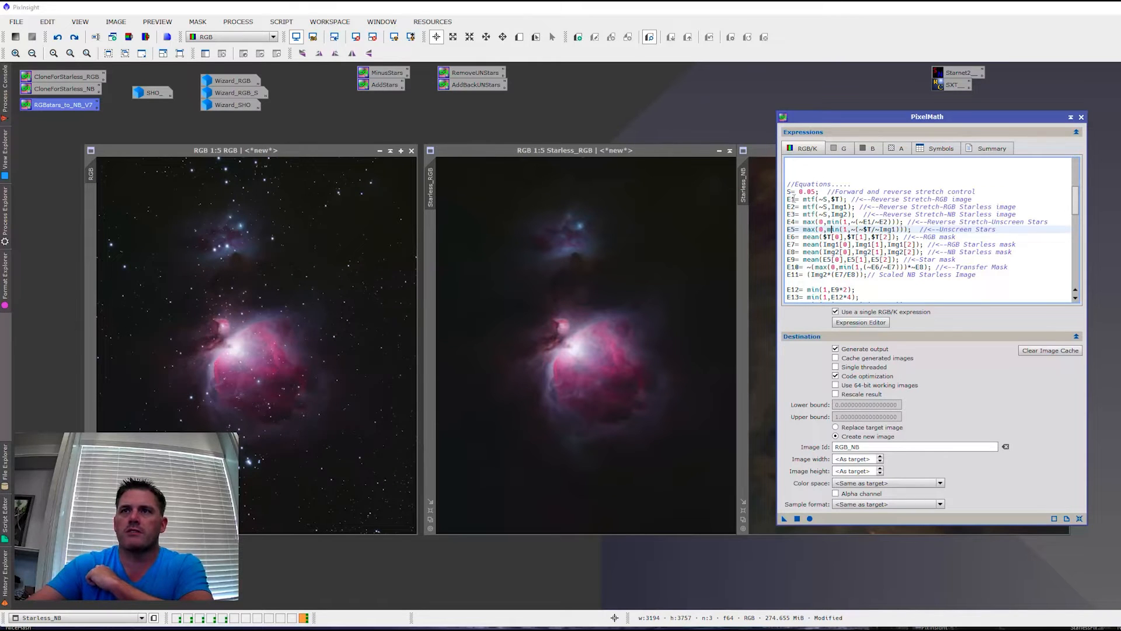
pyautogui.scroll(-12, 821, 226)
pyautogui.scroll(3, 812, 257)
pyautogui.click(803, 267)
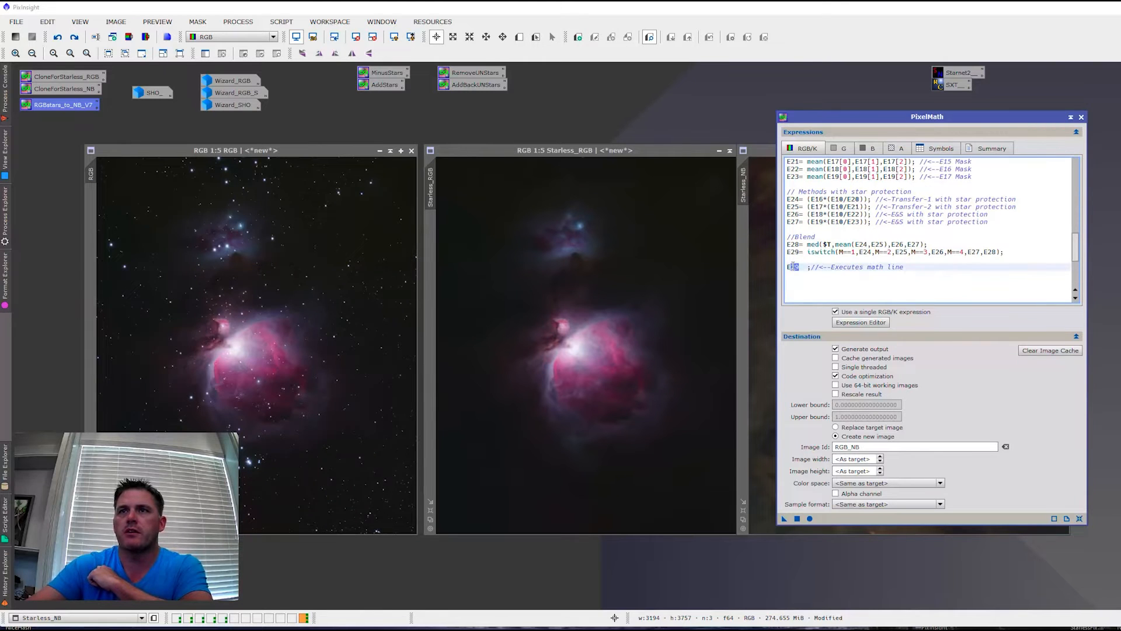
pyautogui.press('BackSpace')
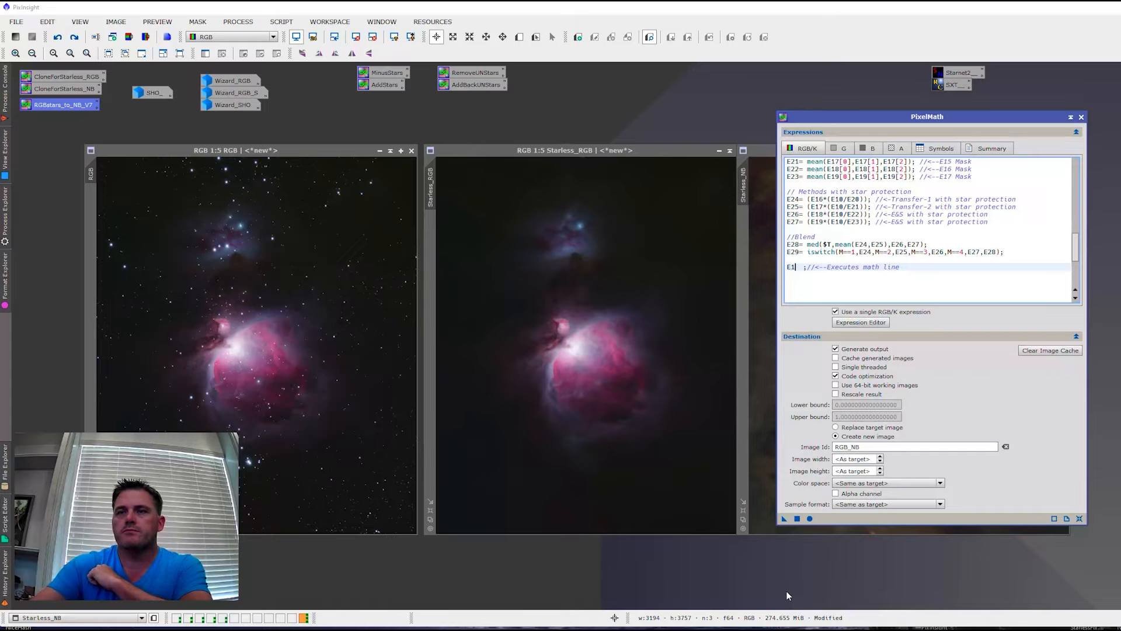
pyautogui.moveTo(784, 518); pyautogui.dragTo(231, 366)
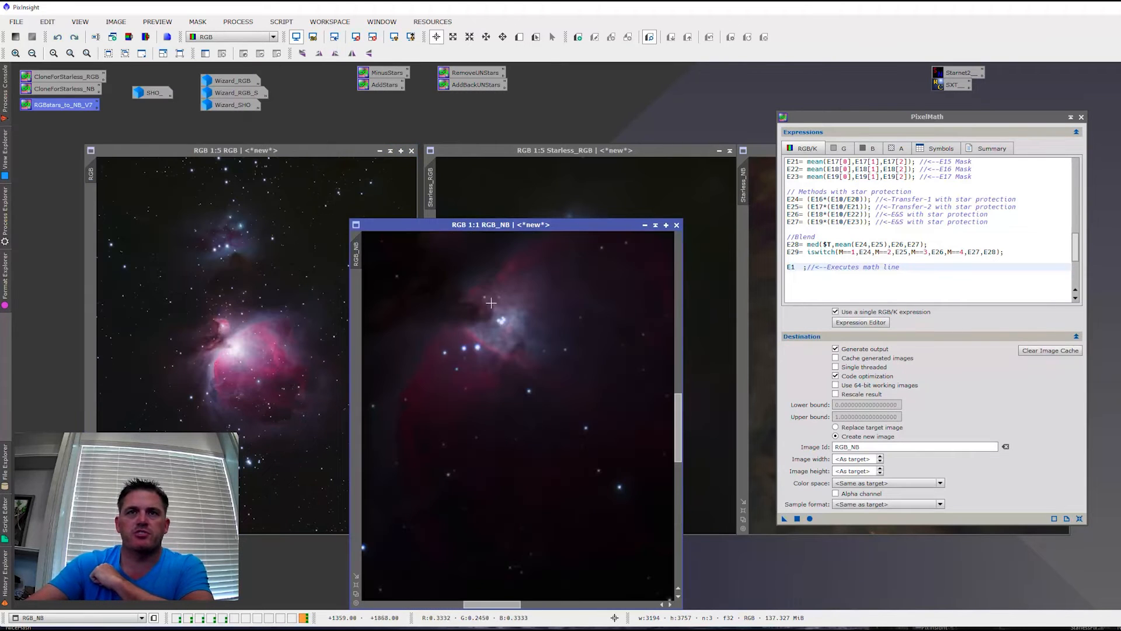
# - Zoom the resulting RGB_NB image out to 1:5 to inspect the whole frame, and close it
pyautogui.scroll(1, 492, 302)
pyautogui.scroll(-5, 553, 370)
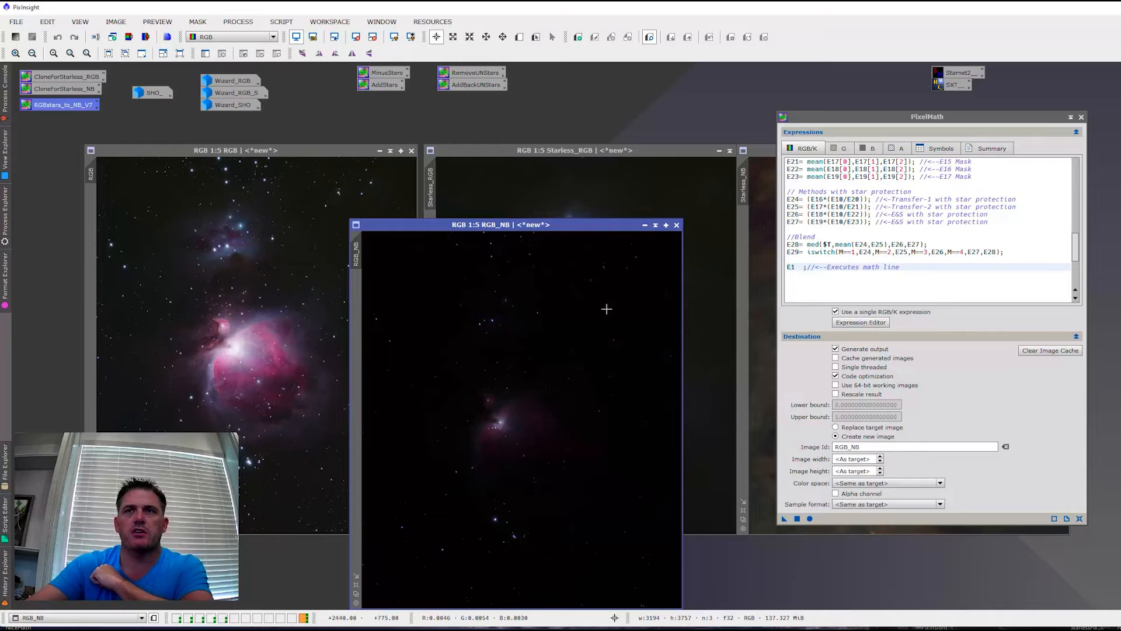
pyautogui.click(677, 225)
# - Return to the expression's equations, review the yellow star profile charts in Excel, and switch back to PixInsight
pyautogui.scroll(8, 843, 229)
pyautogui.scroll(3, 842, 230)
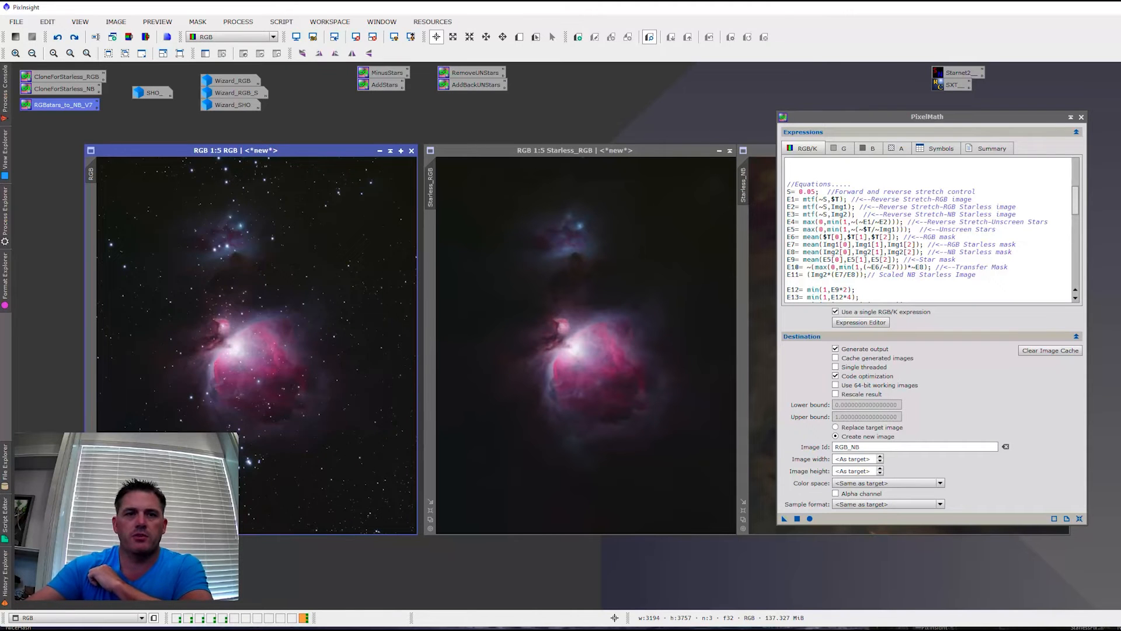
pyautogui.hotkey('alt', 'Tab')
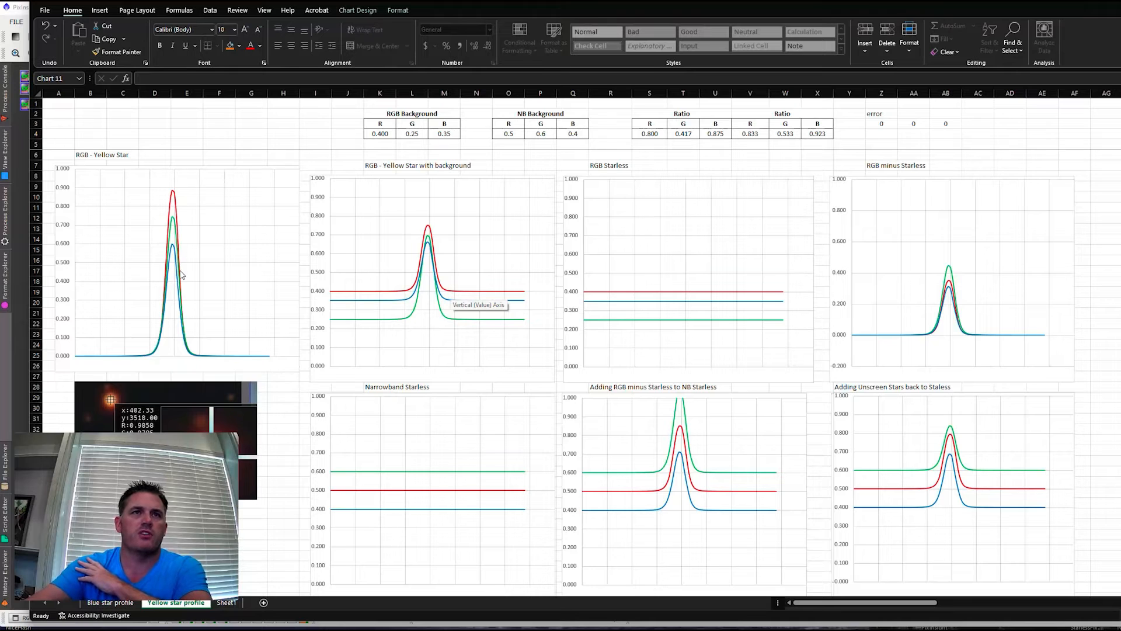
pyautogui.hotkey('alt', 'Tab')
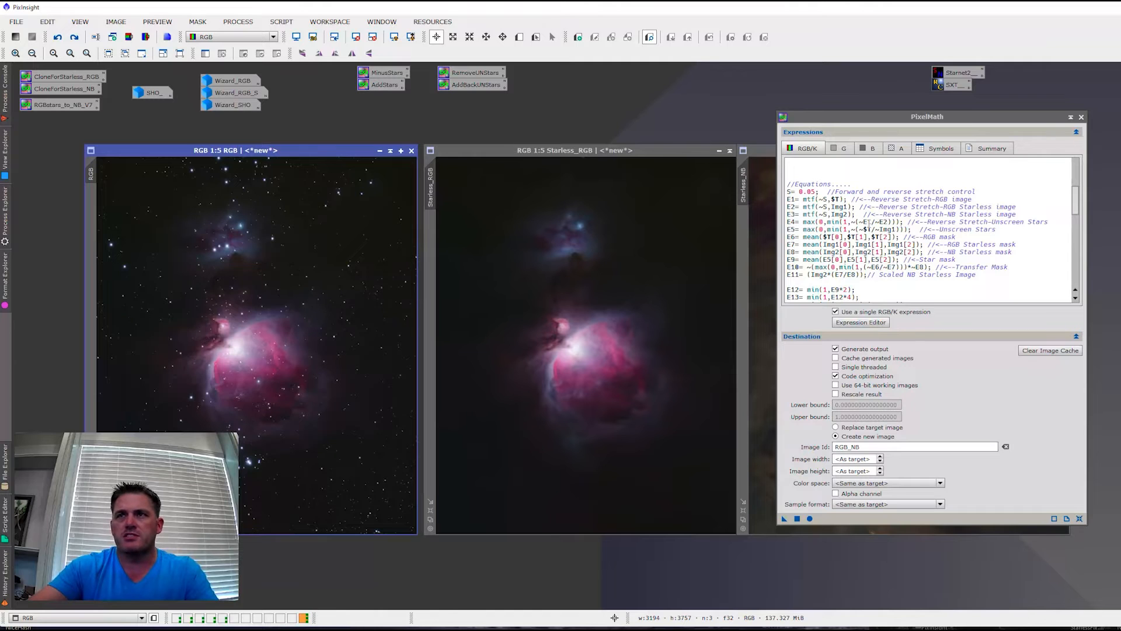
# - Change the executed math line to mtf(S,E4), reusing the function from equation E3, and run it on the RGB image
pyautogui.moveTo(802, 214); pyautogui.dragTo(848, 213)
pyautogui.click(880, 222)
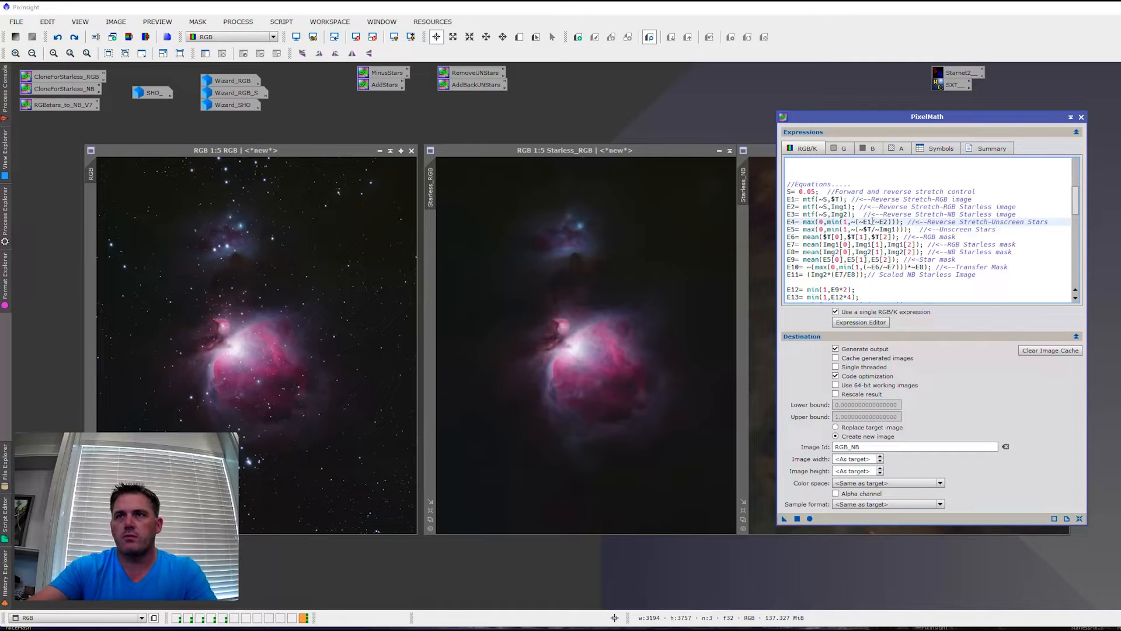
pyautogui.scroll(-10, 797, 234)
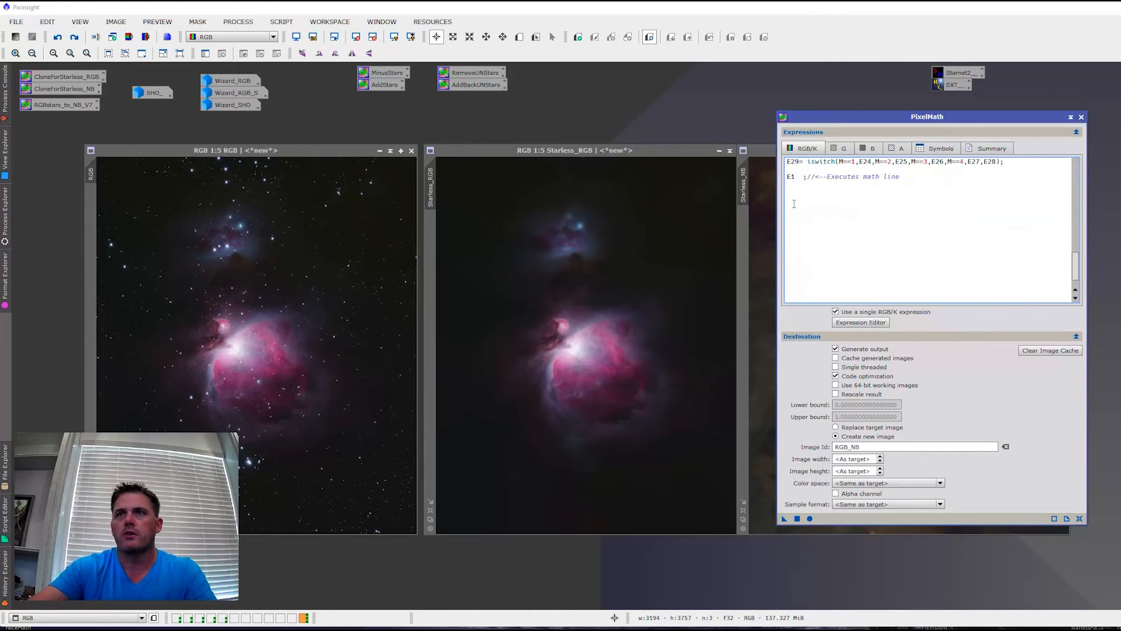
pyautogui.doubleClick(791, 222)
pyautogui.write('mtf(~S,Img2)')
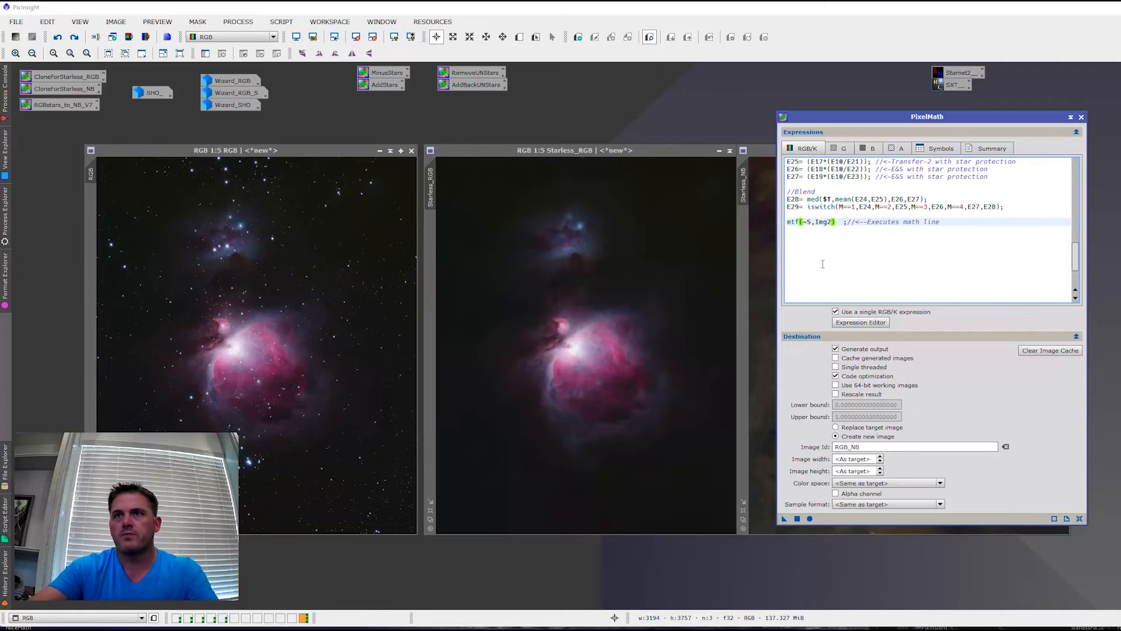
pyautogui.click(807, 222)
pyautogui.press('BackSpace')
pyautogui.doubleClick(821, 222)
pyautogui.write('E4')
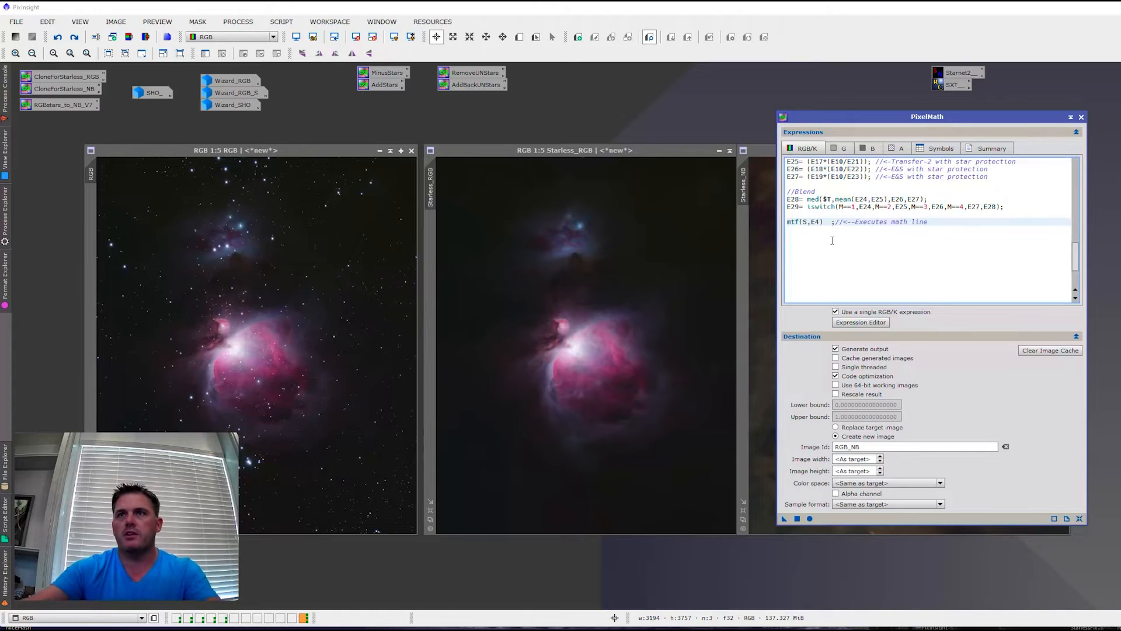
pyautogui.moveTo(785, 518); pyautogui.dragTo(364, 386)
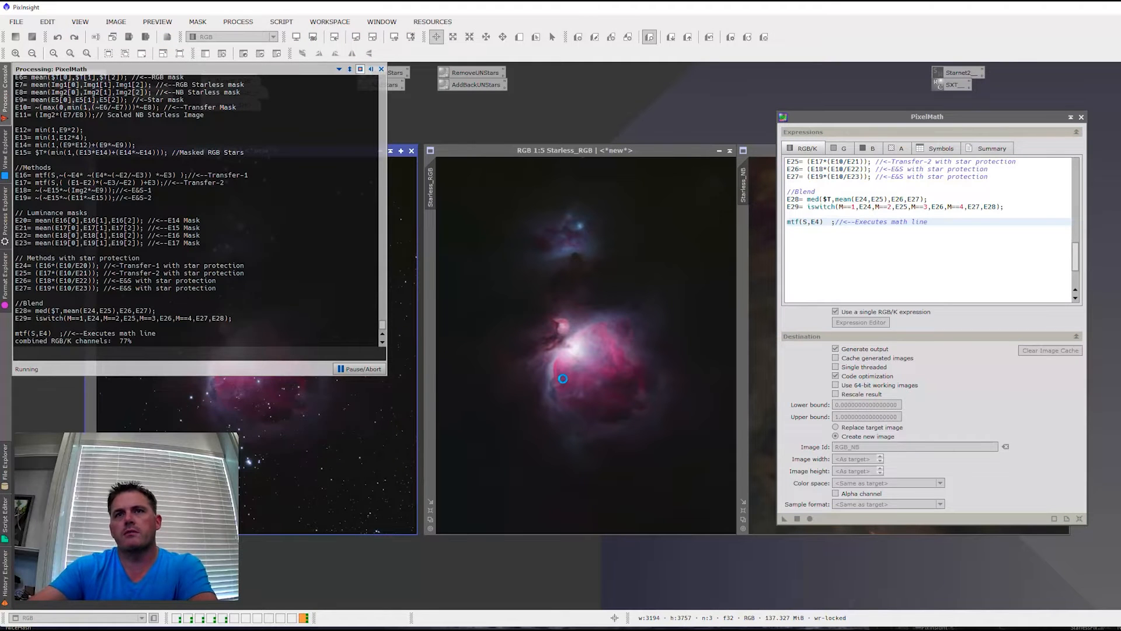
# - Arrange RGB_NB and Stars1 side by side at 5:1 on the same stars, with PixelMath moved aside
pyautogui.moveTo(554, 70); pyautogui.dragTo(468, 183)
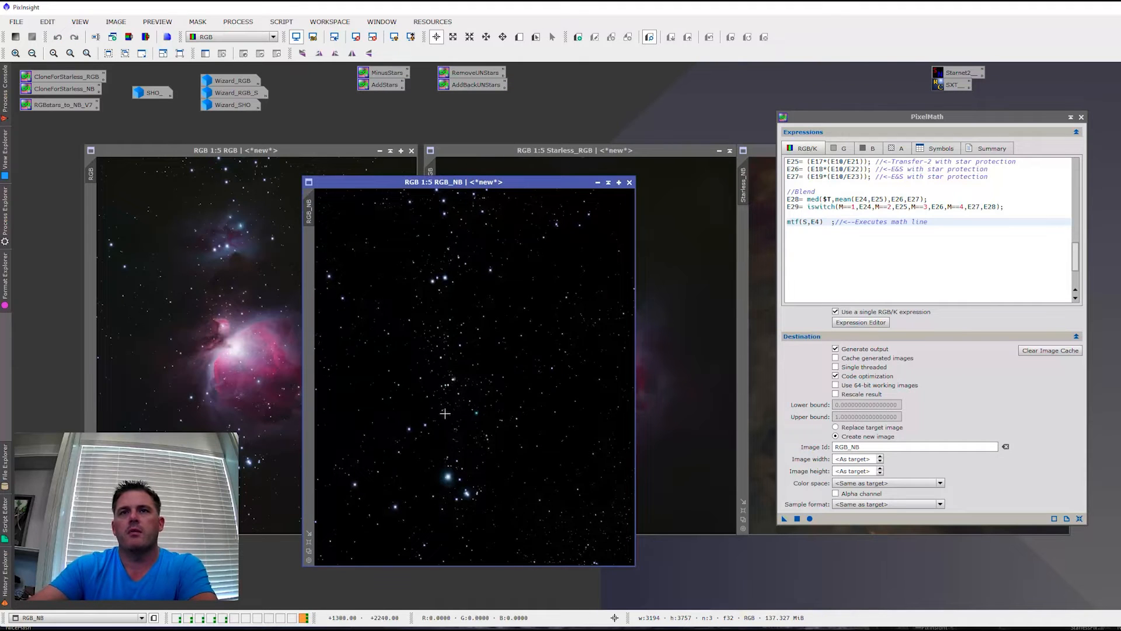
pyautogui.moveTo(1120, 183); pyautogui.dragTo(682, 180)
pyautogui.moveTo(807, 118); pyautogui.dragTo(1074, 142)
pyautogui.moveTo(643, 209); pyautogui.dragTo(310, 207)
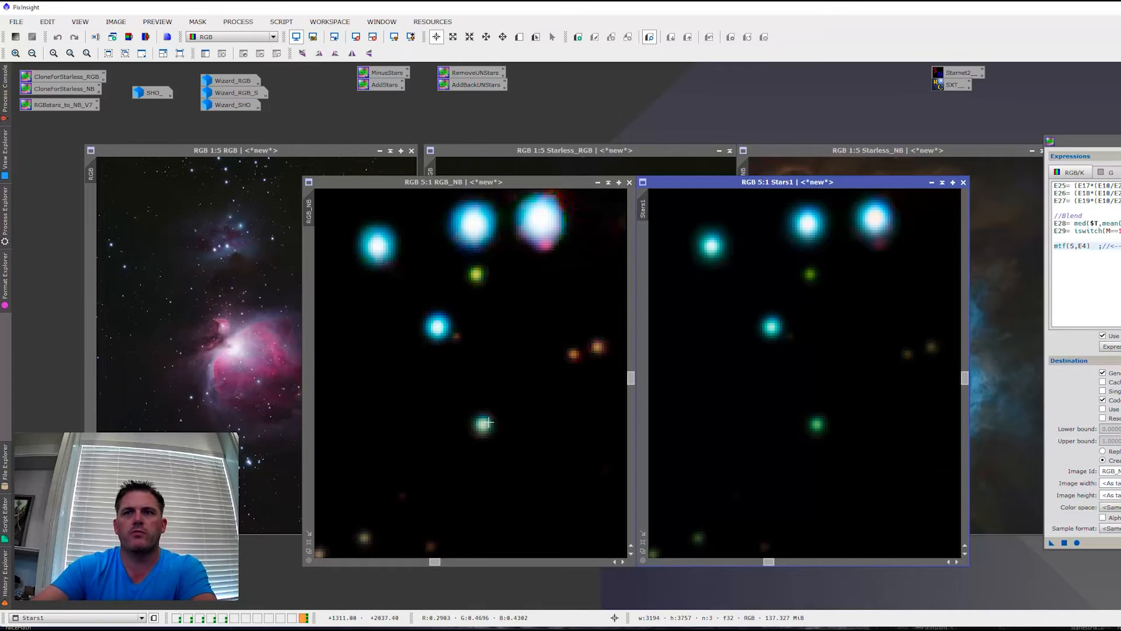
# - Compare the pixel values of the same isolated greenish star in RGB_NB and Stars1
pyautogui.click(482, 425)
pyautogui.click(482, 426)
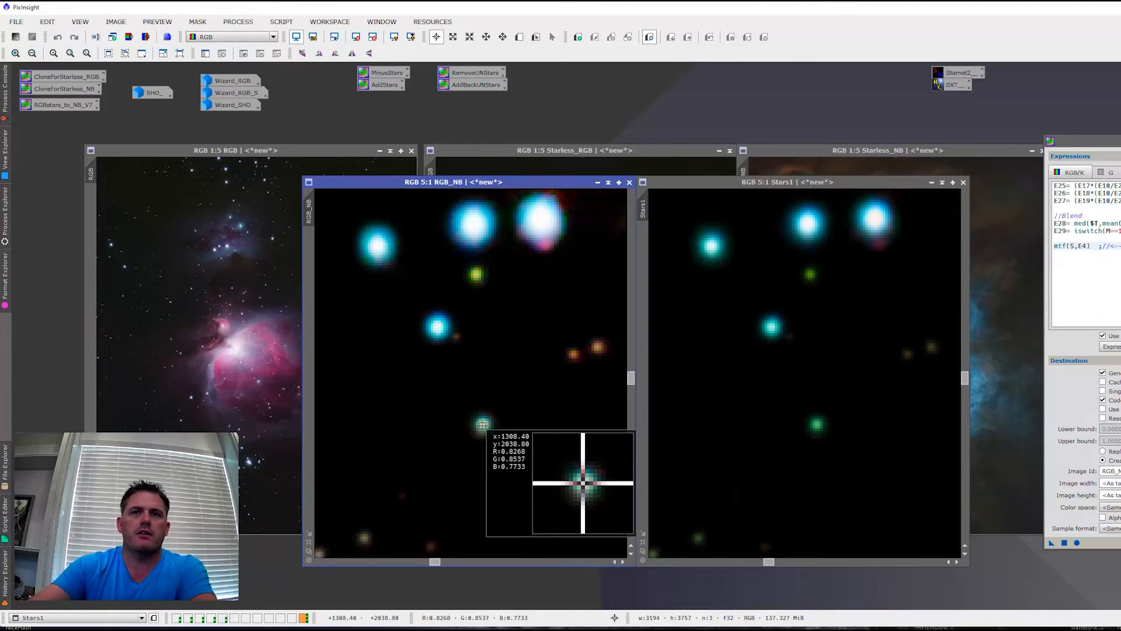
pyautogui.click(817, 425)
pyautogui.click(817, 424)
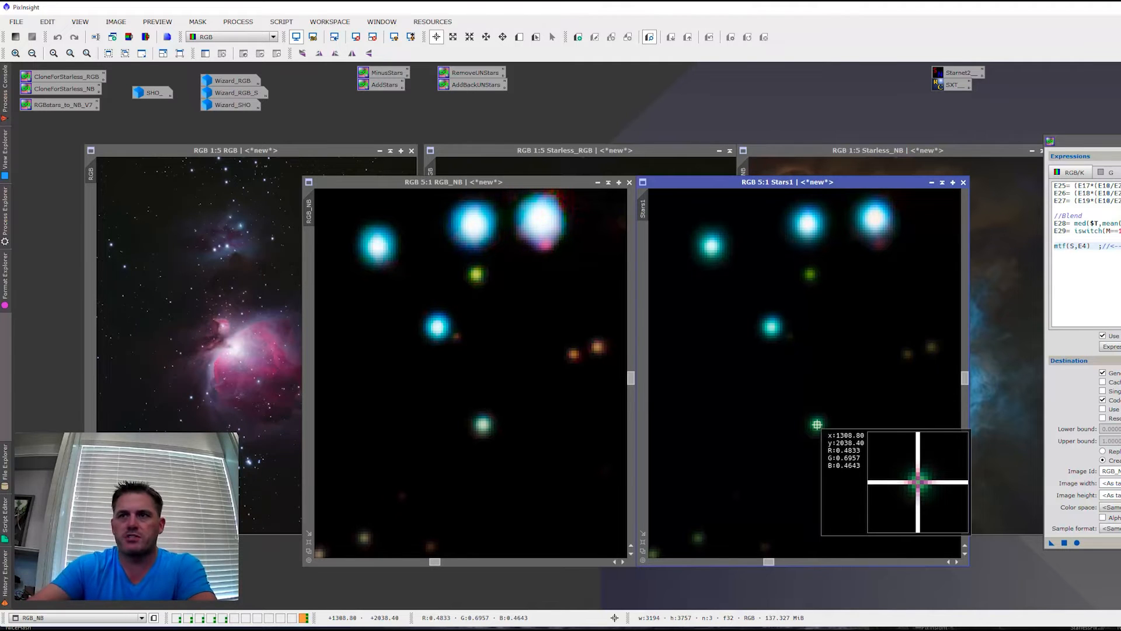
pyautogui.click(482, 425)
pyautogui.click(483, 425)
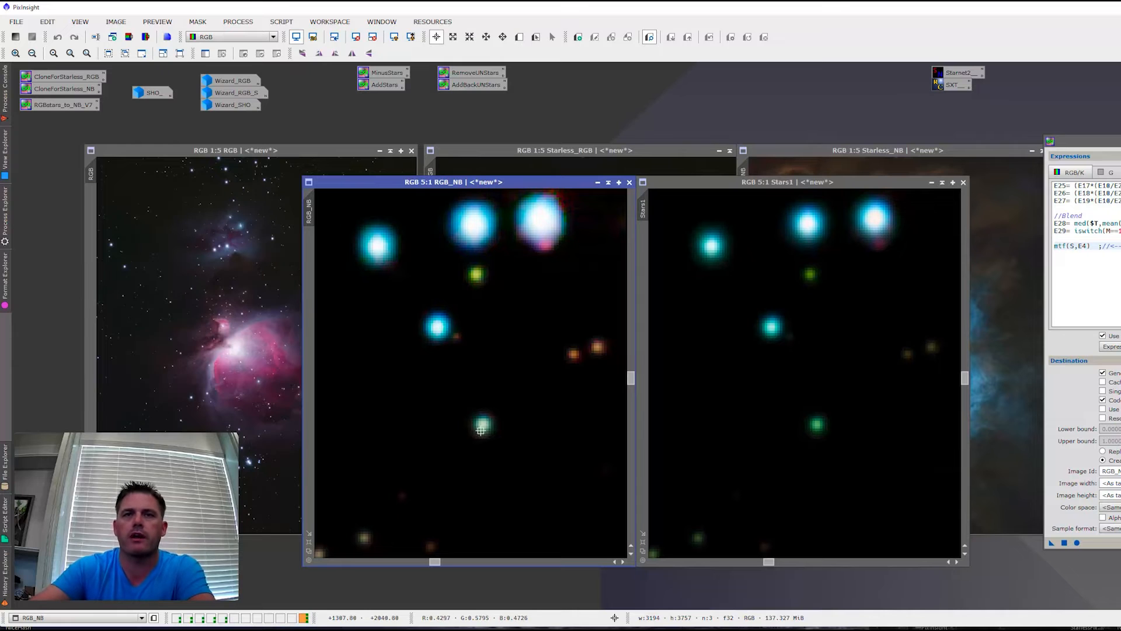
pyautogui.click(483, 423)
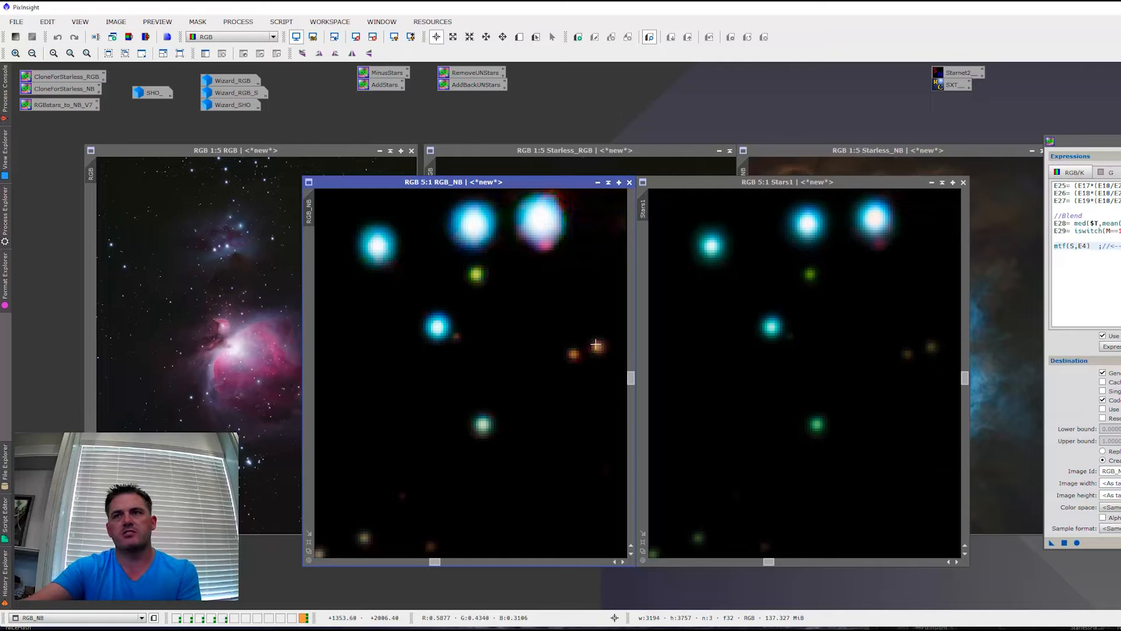
# - Compare the pixel values of the faint orange star in RGB_NB and Stars1
pyautogui.click(597, 346)
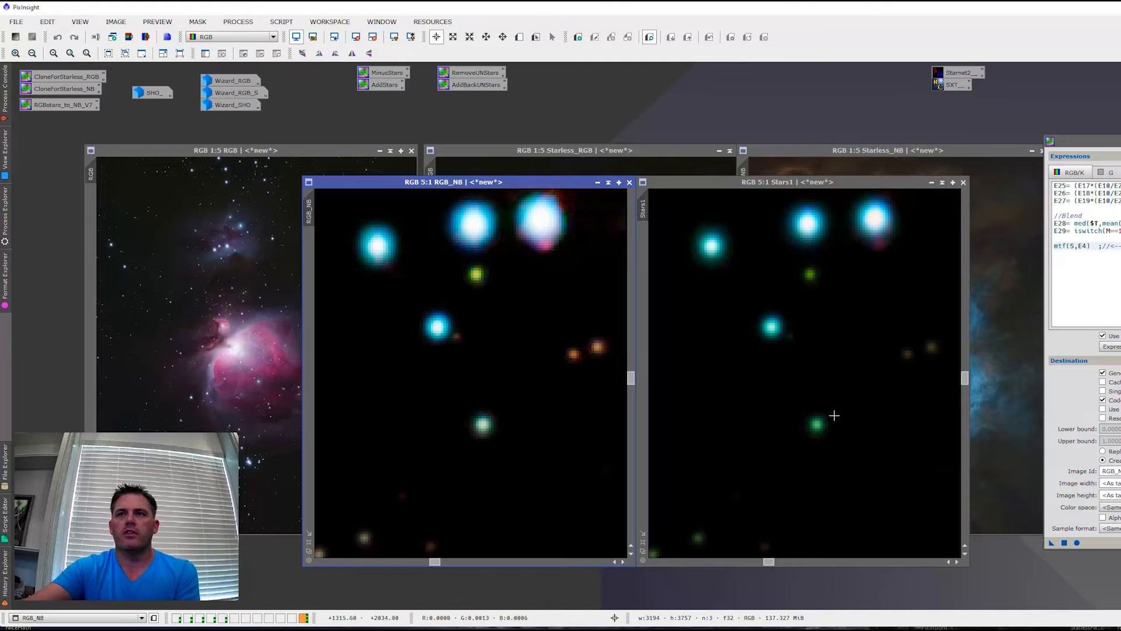
pyautogui.click(946, 337)
pyautogui.moveTo(946, 337); pyautogui.dragTo(932, 346)
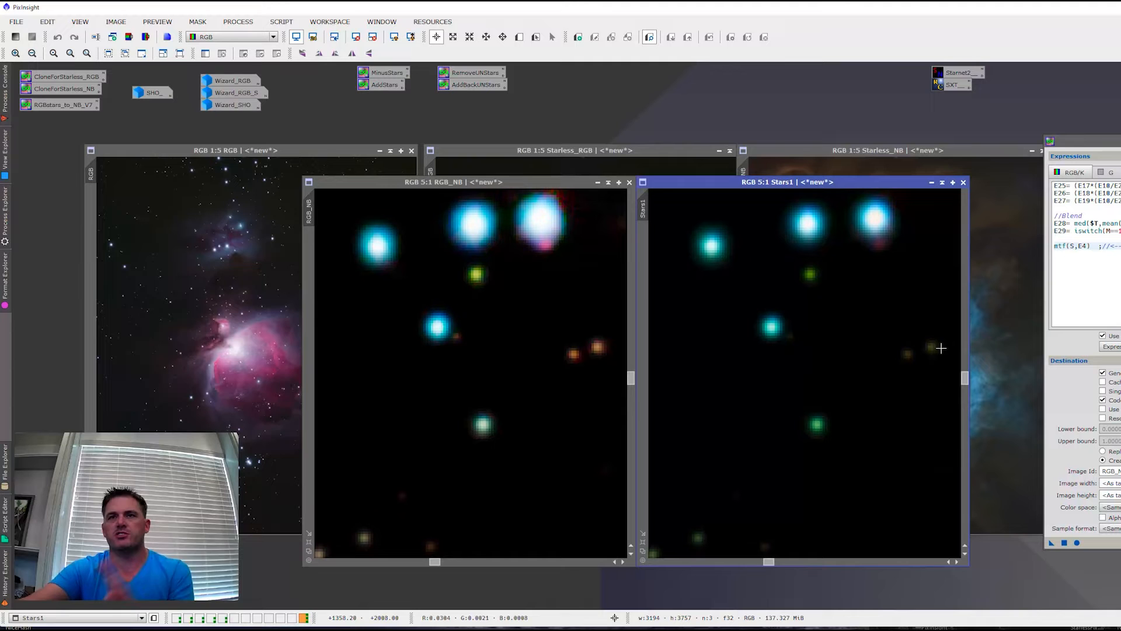
# - Move Stars1 out of view, zoom RGB_NB out to 1:2, and move it clear of the RGB image
pyautogui.scroll(-5, 538, 394)
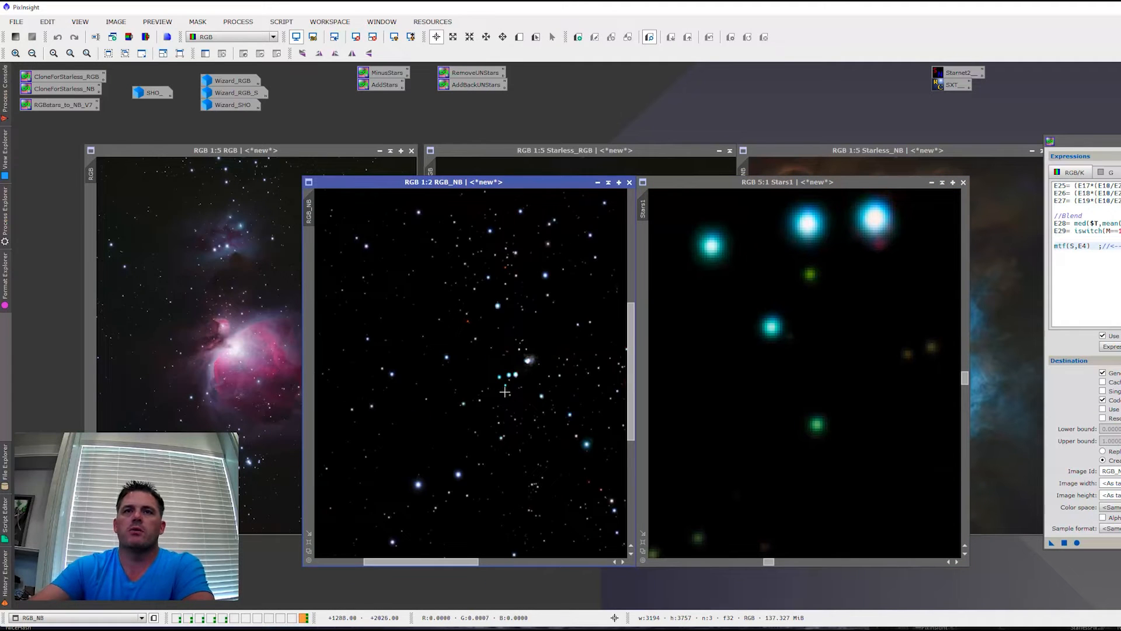
pyautogui.scroll(2, 506, 391)
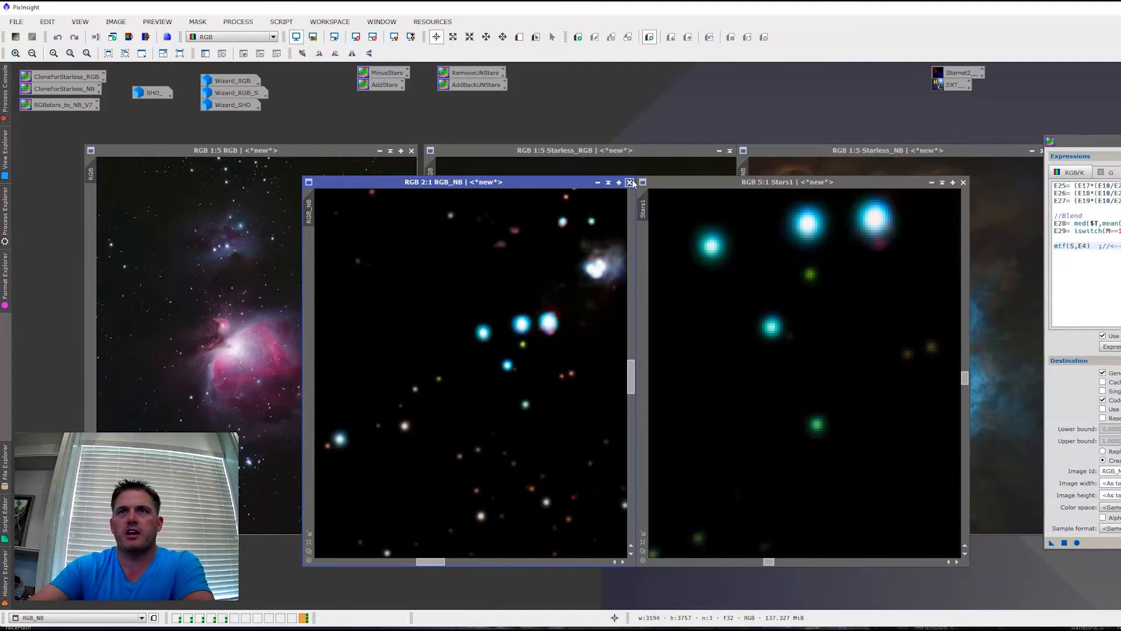
pyautogui.moveTo(683, 184); pyautogui.dragTo(1120, 193)
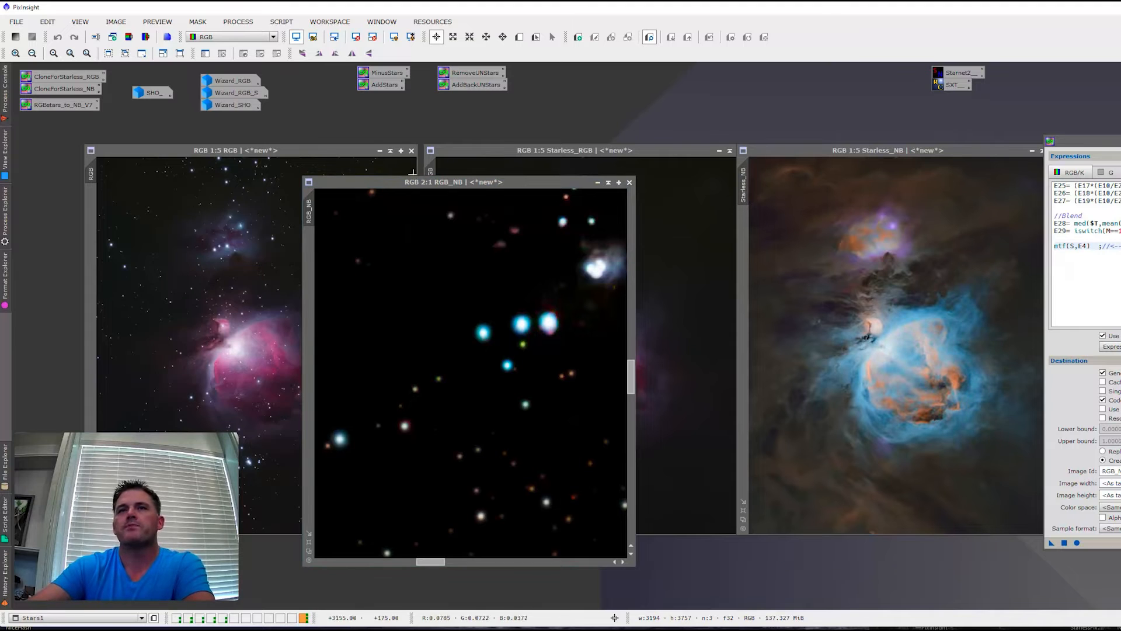
pyautogui.scroll(-1, 447, 401)
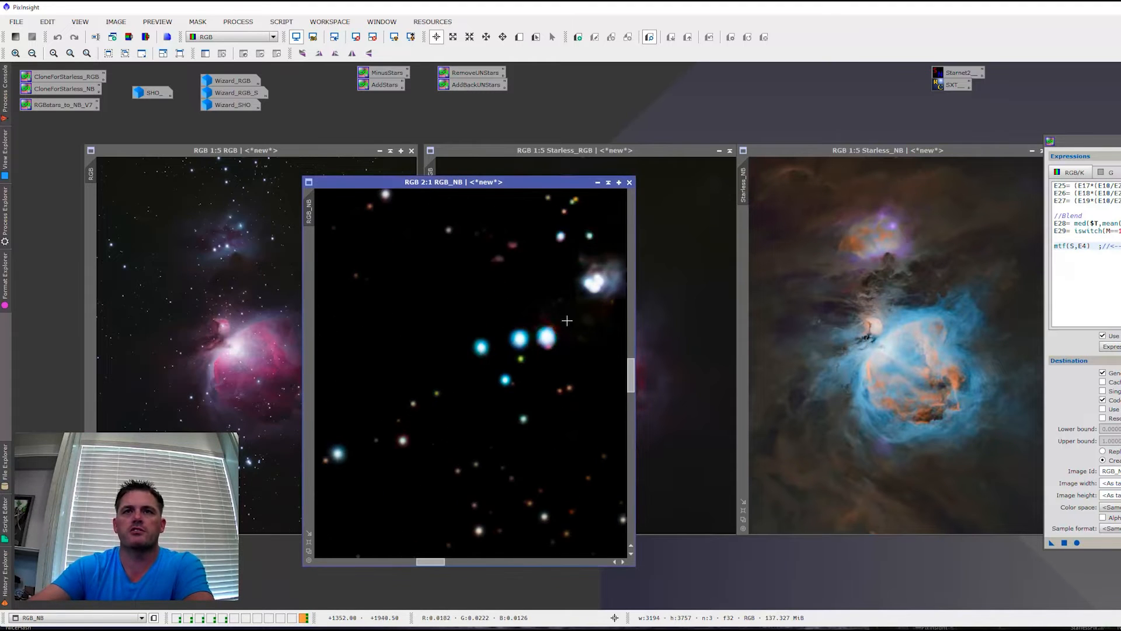
pyautogui.scroll(-1, 447, 401)
pyautogui.moveTo(414, 184); pyautogui.dragTo(647, 214)
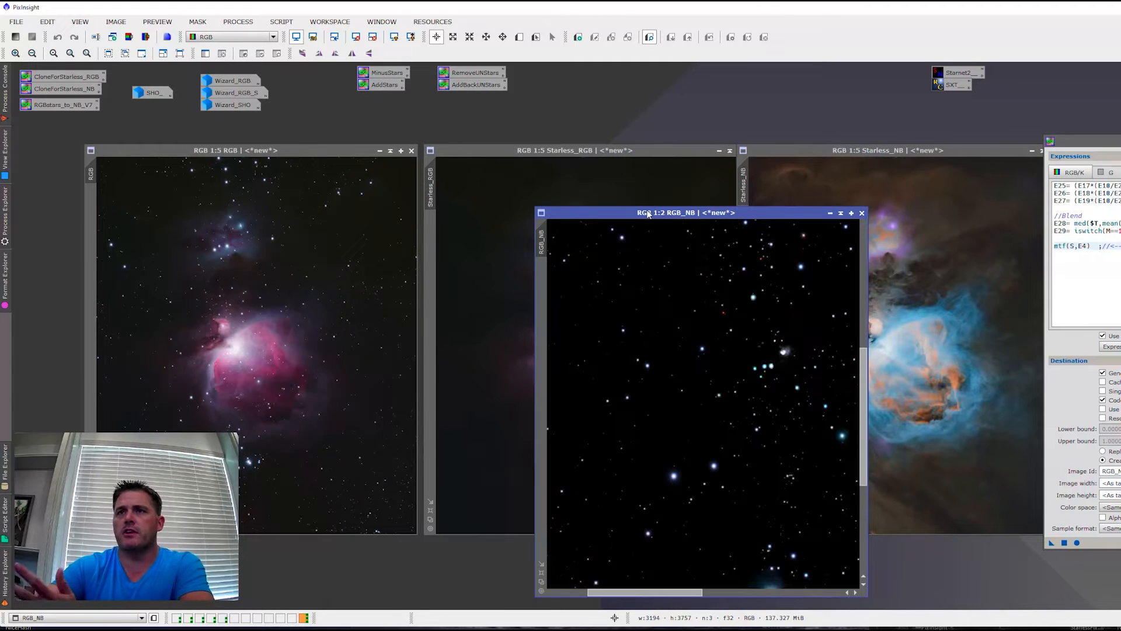
# - Bring PixelMath back into full view at its equations, and move RGB_NB out of view
pyautogui.moveTo(1115, 142); pyautogui.dragTo(931, 134)
pyautogui.scroll(15, 890, 252)
pyautogui.scroll(2, 890, 252)
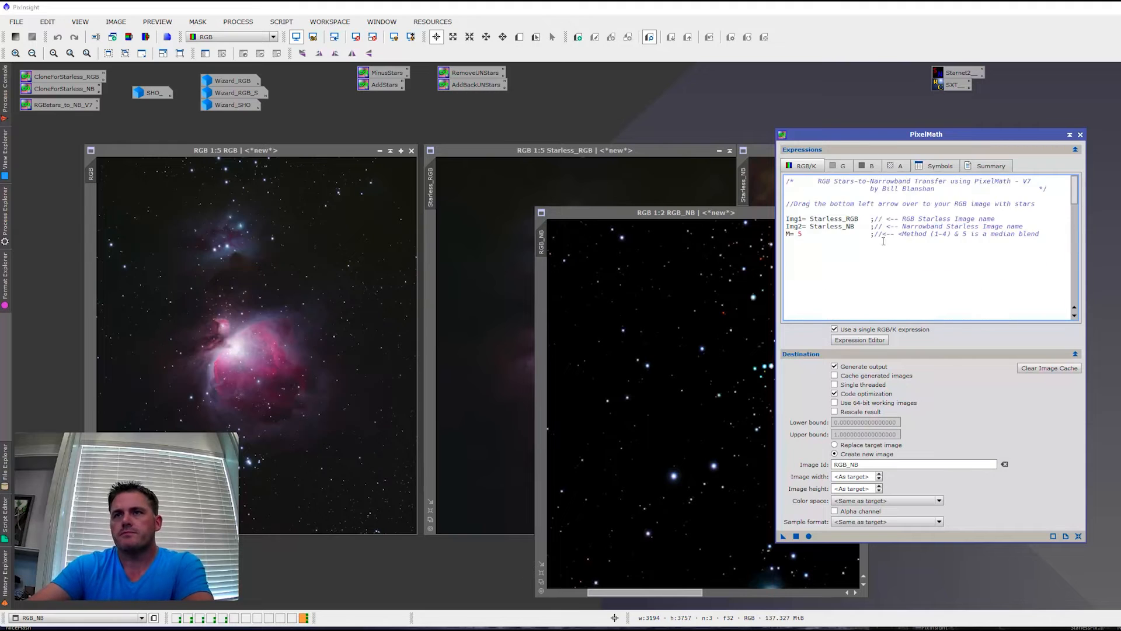
pyautogui.scroll(-5, 818, 198)
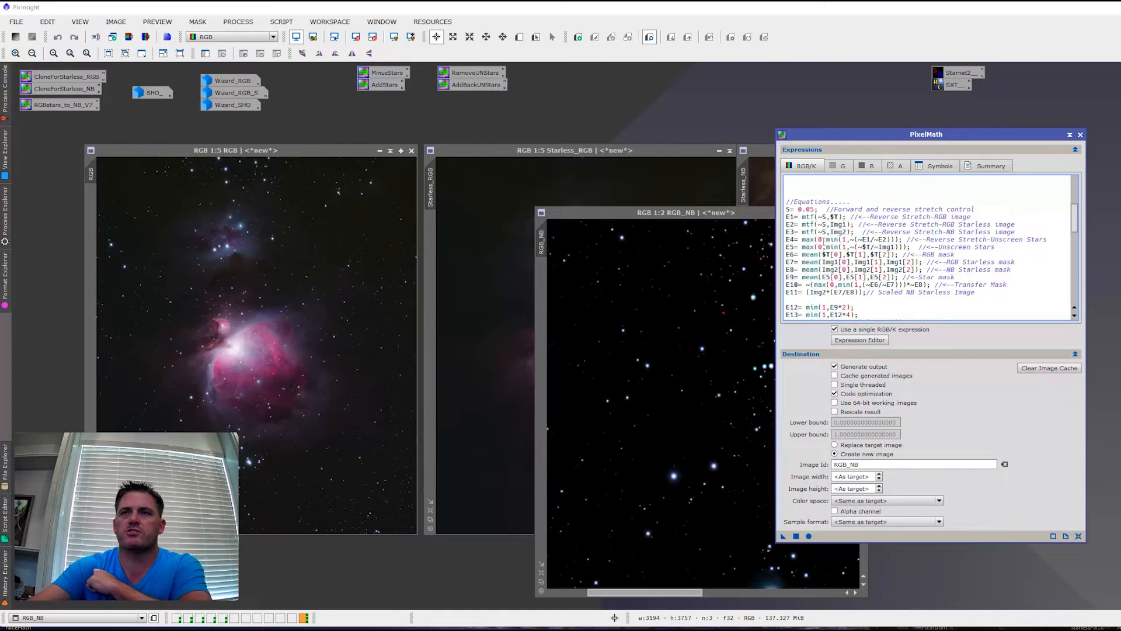
pyautogui.moveTo(563, 215); pyautogui.dragTo(1120, 233)
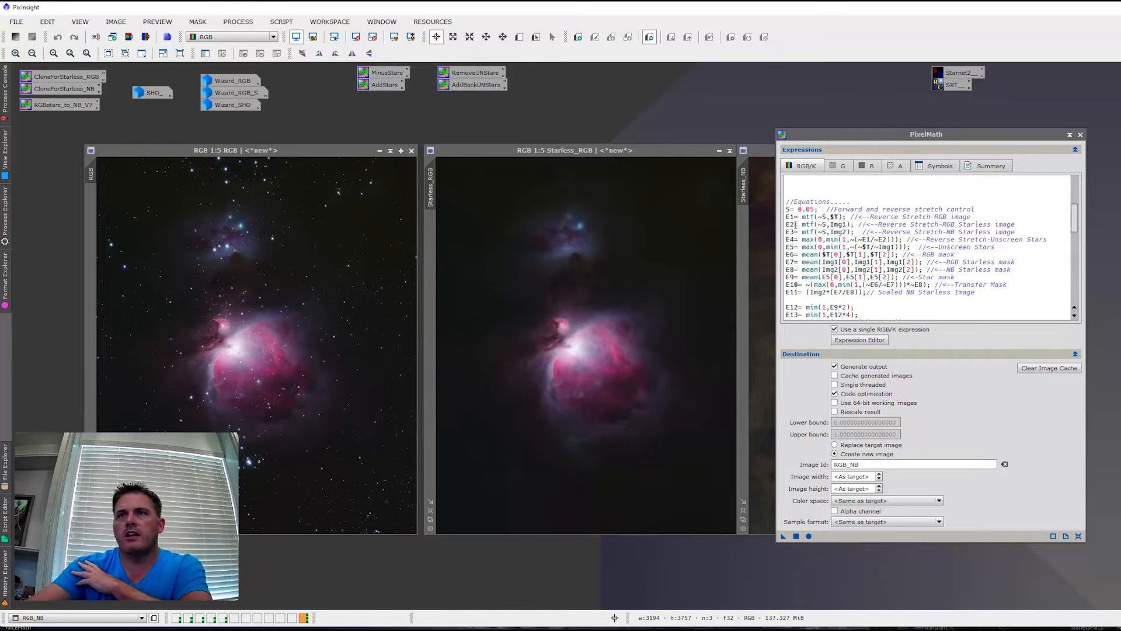
# - Review the unscreen and mask equations, and set the executed math line to E6, the RGB mask
pyautogui.click(829, 239)
pyautogui.click(868, 247)
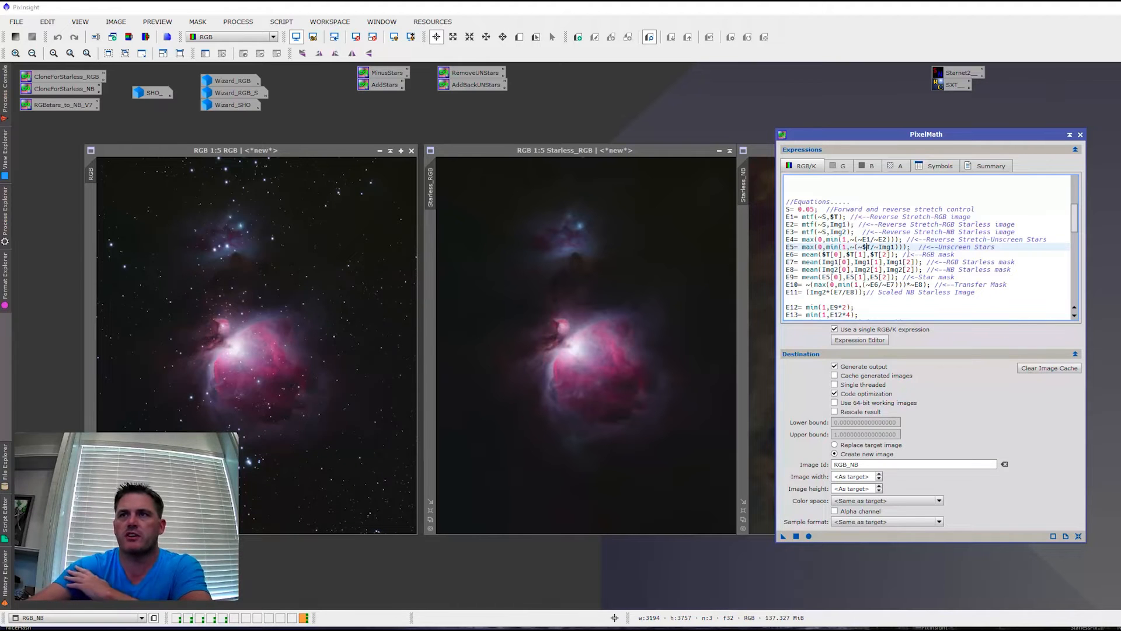
pyautogui.scroll(-1, 840, 262)
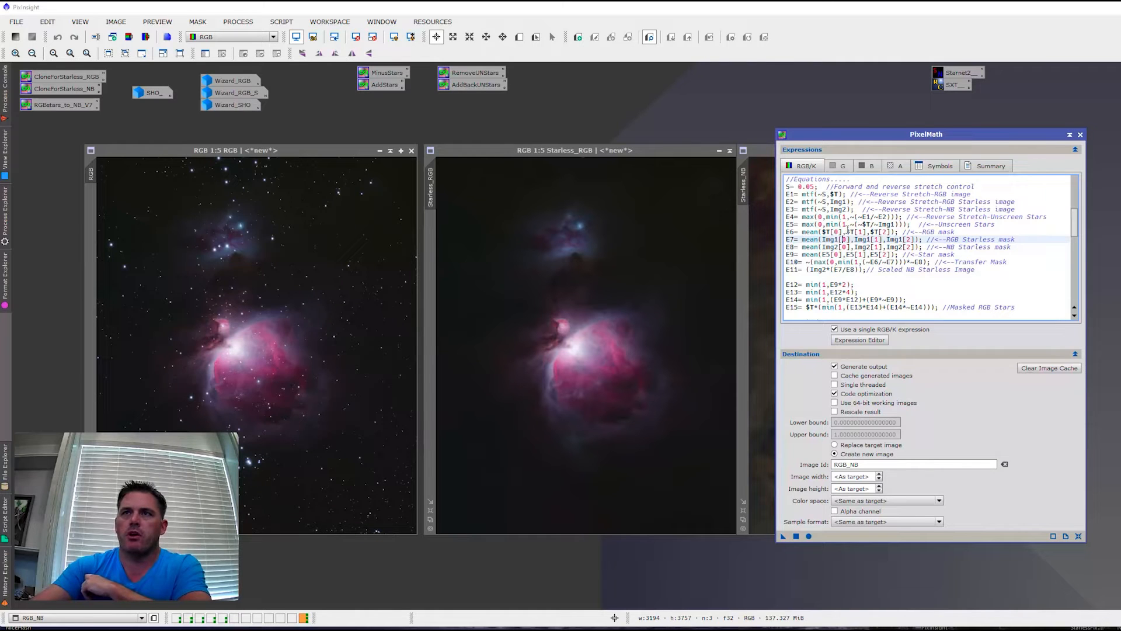
pyautogui.click(800, 232)
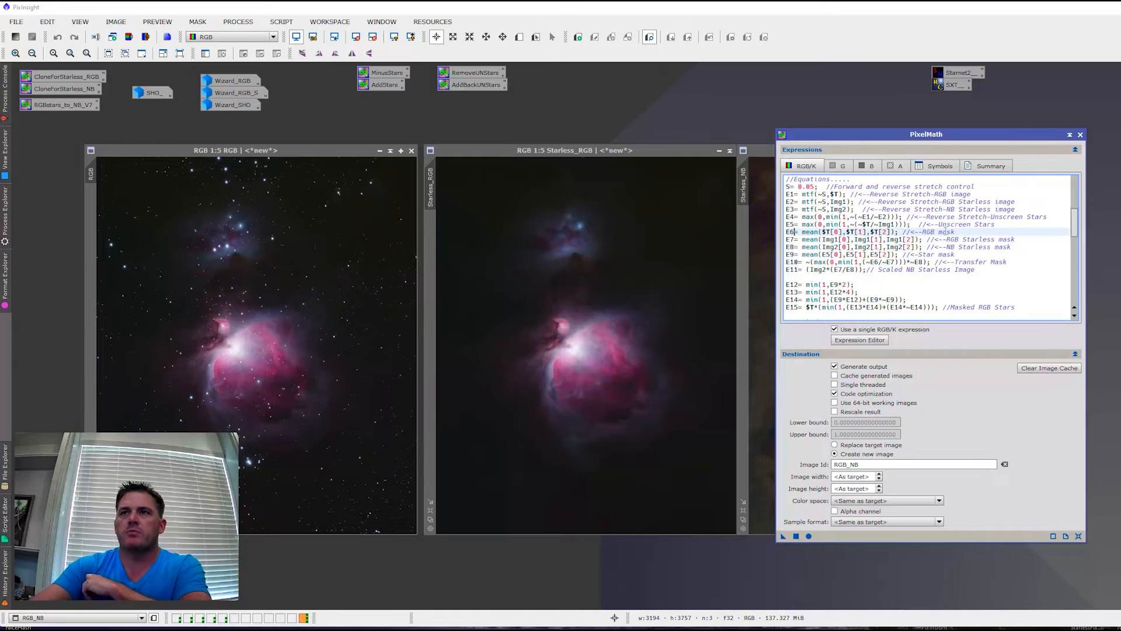
pyautogui.scroll(-10, 785, 276)
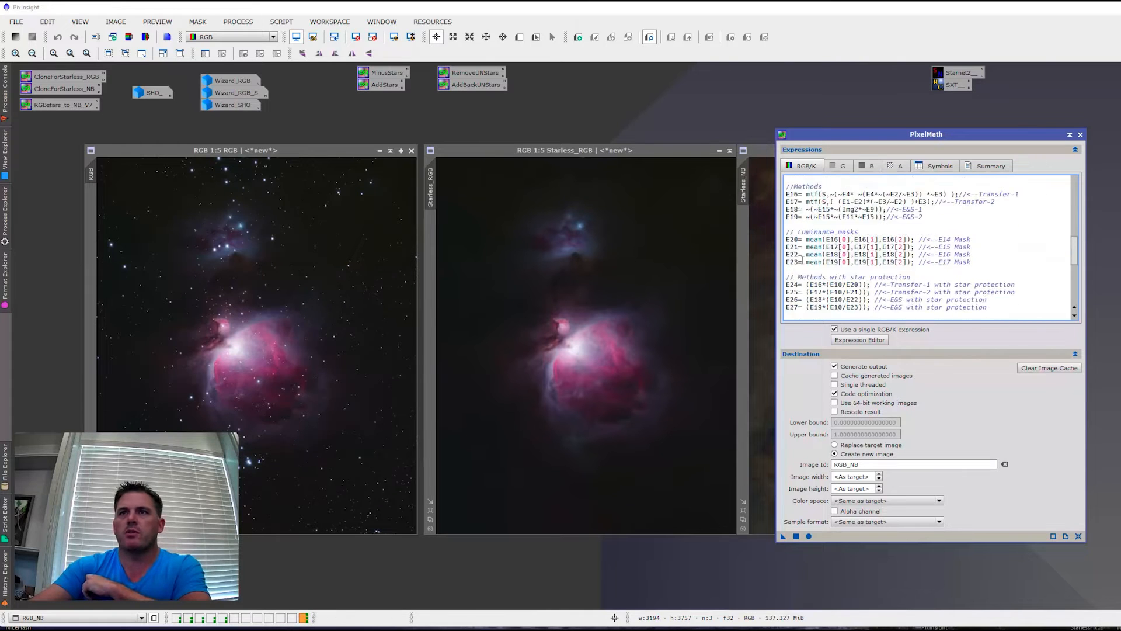
pyautogui.scroll(3, 806, 276)
pyautogui.moveTo(824, 262); pyautogui.dragTo(782, 262)
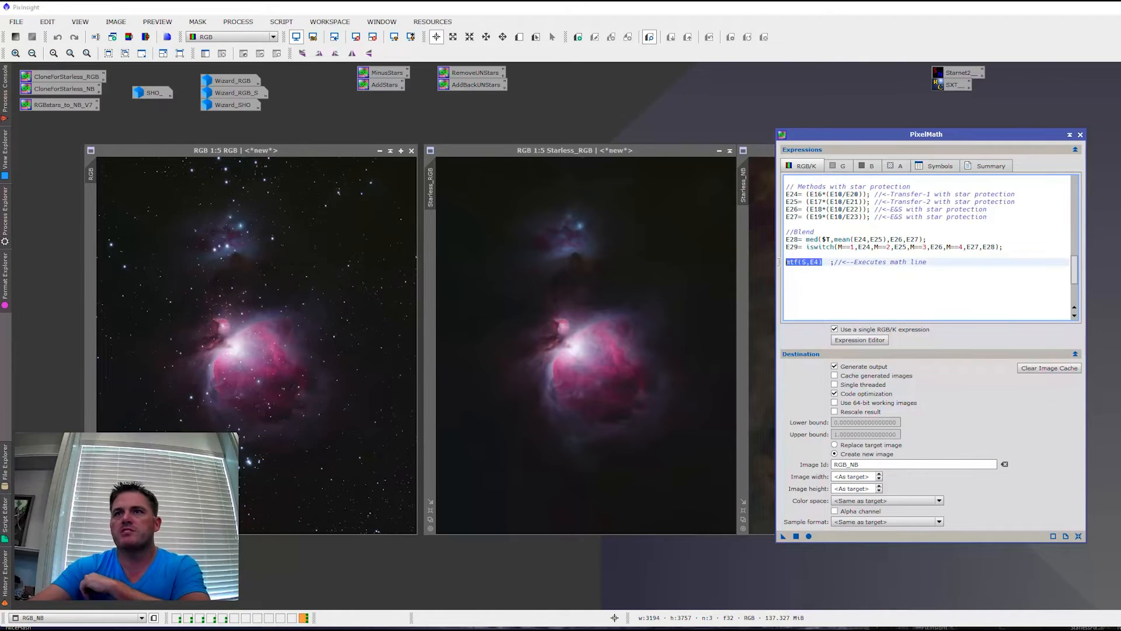
pyautogui.write('E6')
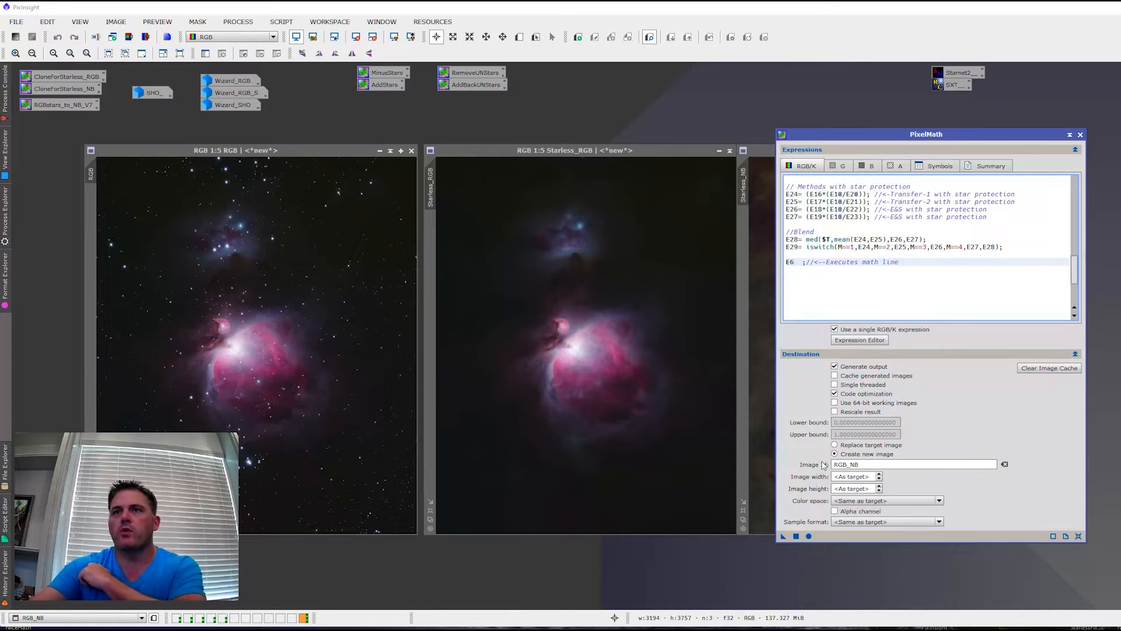
# - Run the E6 expression on the RGB image, inspect the resulting RGB mask at 1:1, and close it
pyautogui.click(271, 355)
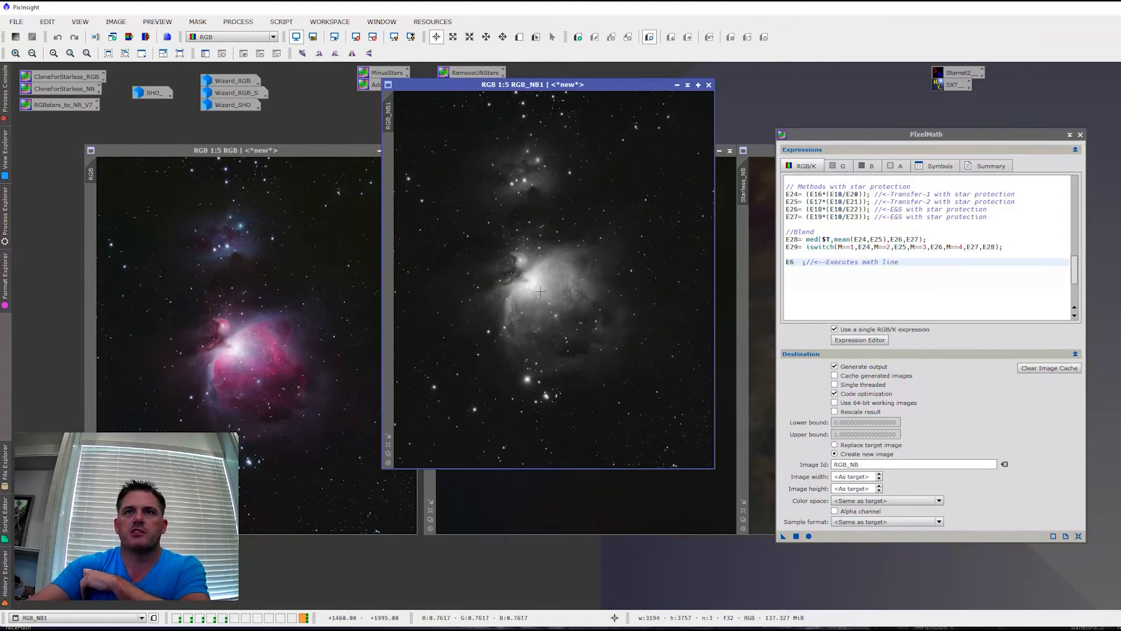
pyautogui.scroll(5, 537, 294)
pyautogui.scroll(-1, 538, 294)
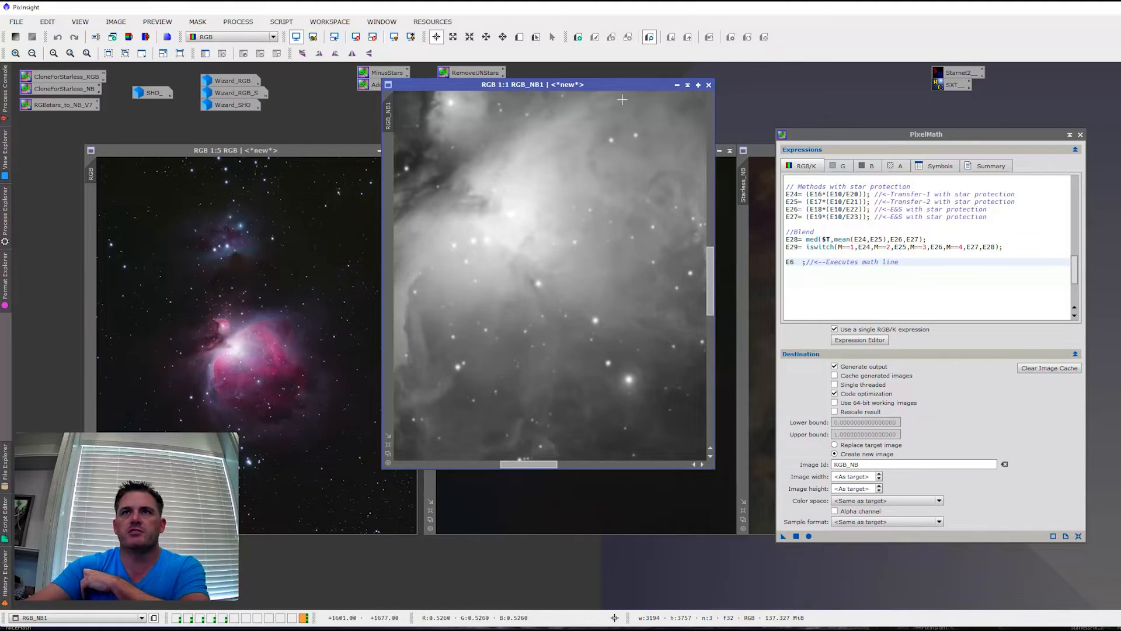
pyautogui.moveTo(612, 84); pyautogui.dragTo(598, 96)
pyautogui.click(695, 97)
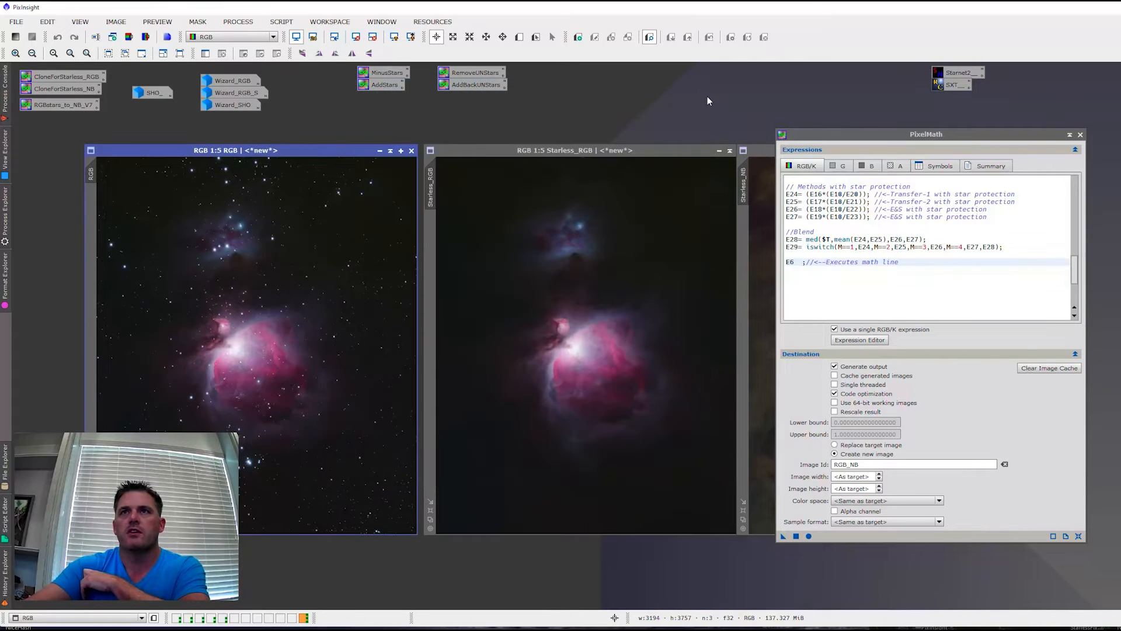
# - Return to the mask equations in PixelMath and examine E7 to E9, from the RGB starless mask to the star mask
pyautogui.moveTo(830, 148); pyautogui.dragTo(825, 146)
pyautogui.scroll(-2, 842, 226)
pyautogui.scroll(10, 842, 227)
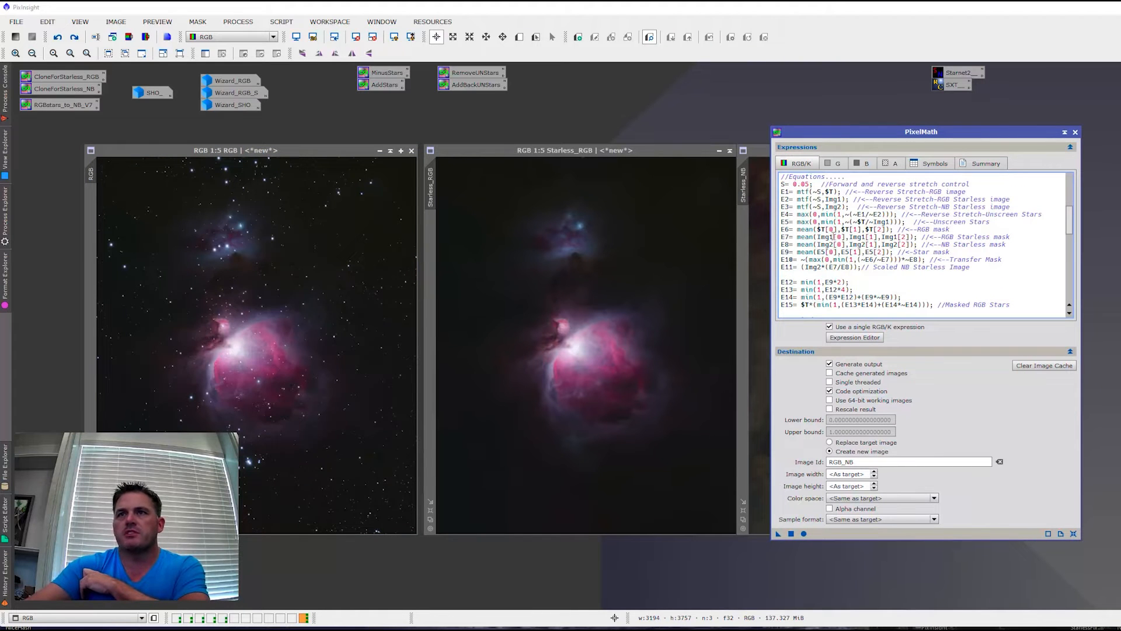
pyautogui.click(981, 235)
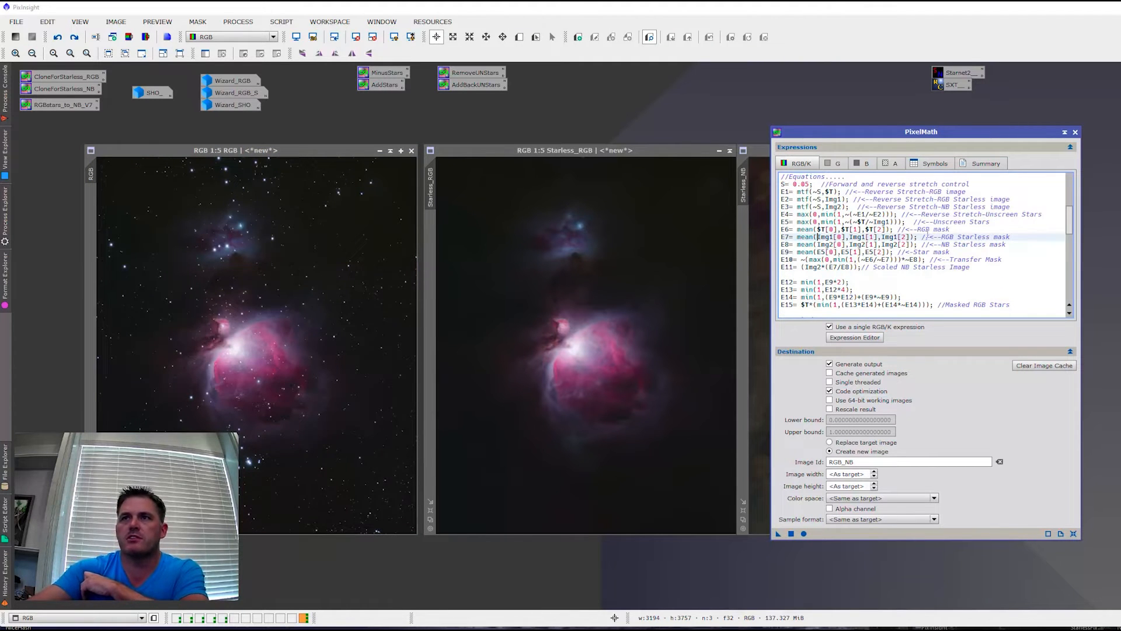
pyautogui.moveTo(818, 136); pyautogui.dragTo(708, 112)
pyautogui.click(746, 237)
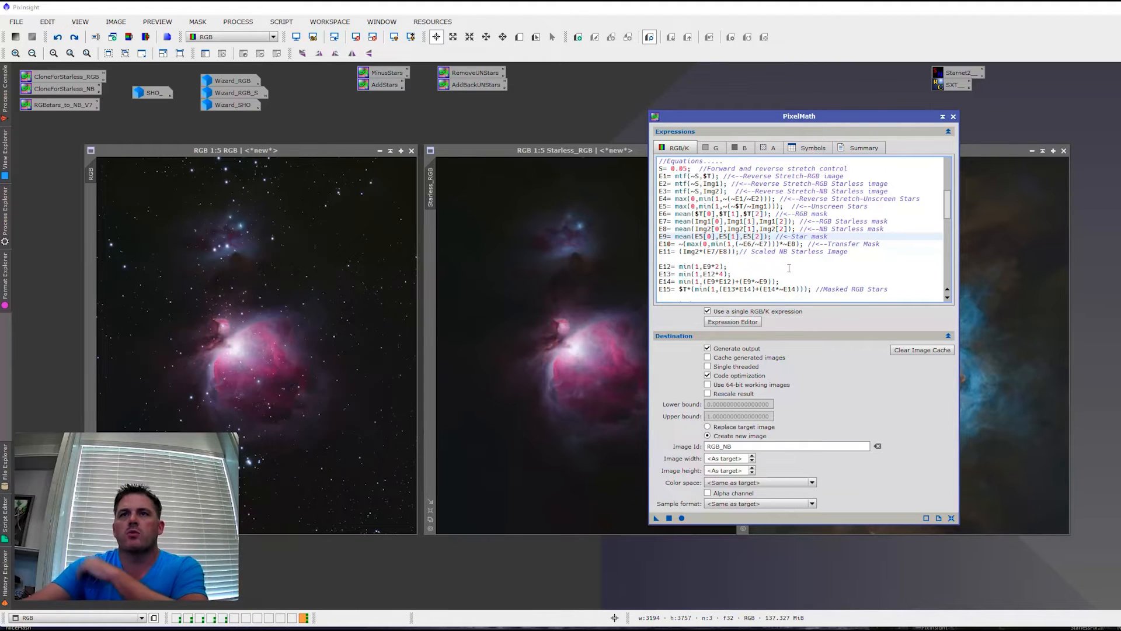
# - Uncover the Starless_NB image for a look, and bring PixelMath back to examine the E10 transfer mask equation
pyautogui.moveTo(775, 115); pyautogui.dragTo(782, 304)
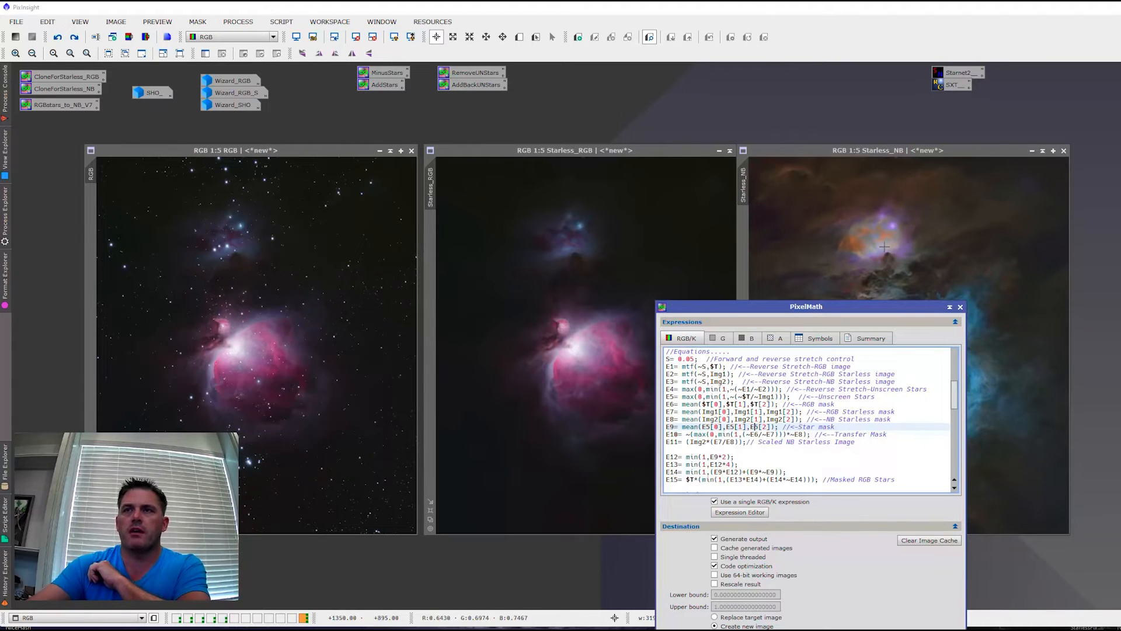
pyautogui.moveTo(841, 302); pyautogui.dragTo(898, 118)
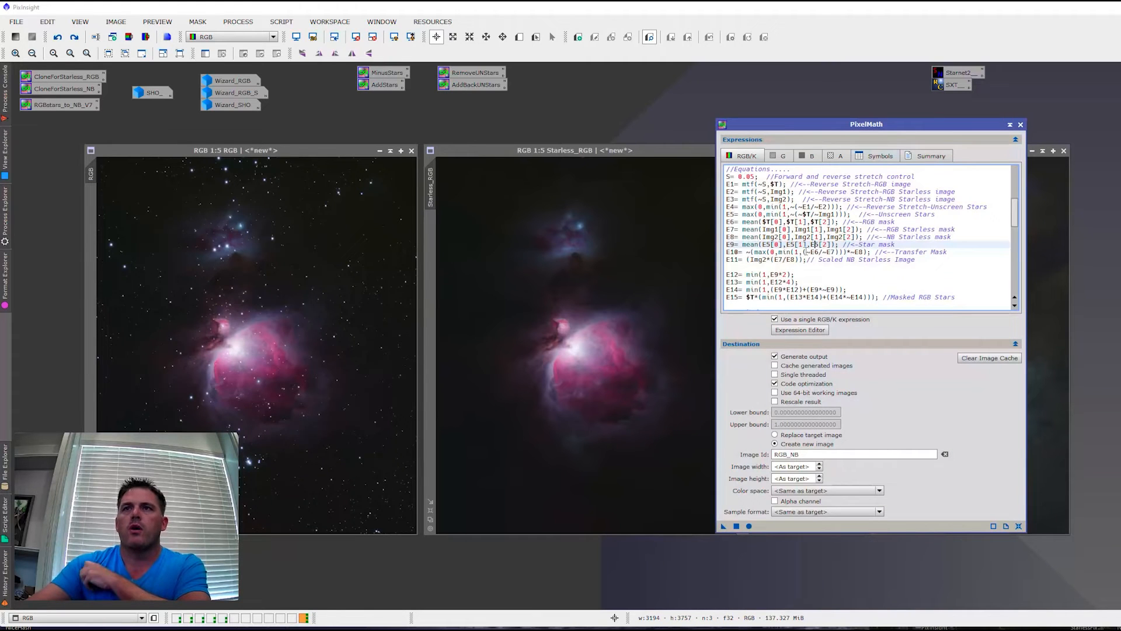
pyautogui.click(777, 252)
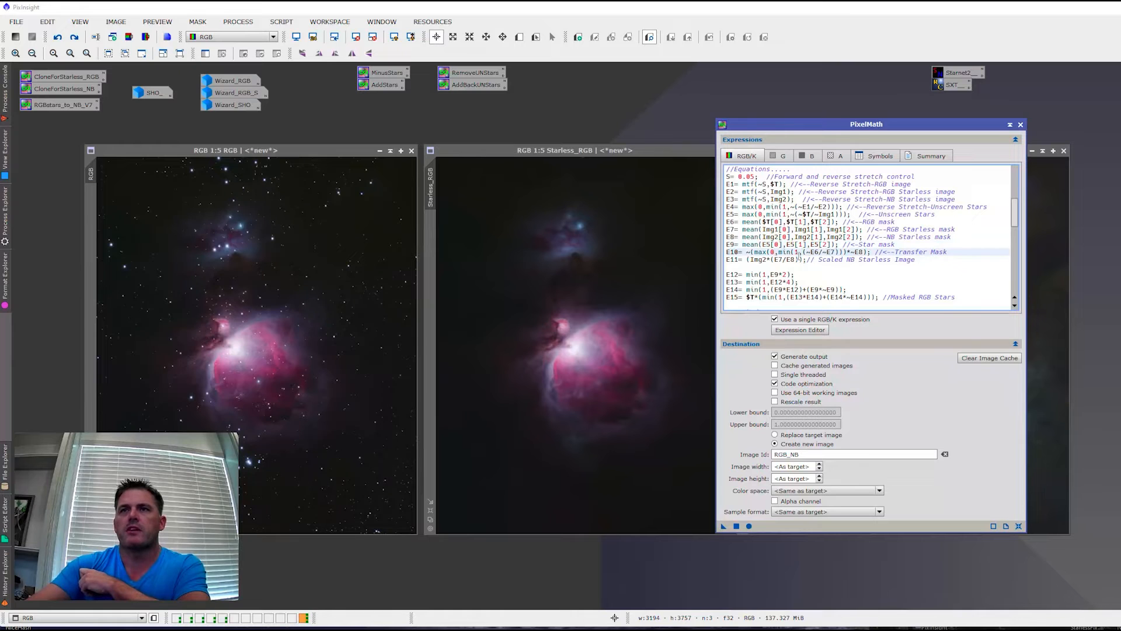
# - Move the PixelMath window clear of the Starless_NB image to view the whole nebula
pyautogui.moveTo(810, 124); pyautogui.dragTo(808, 196)
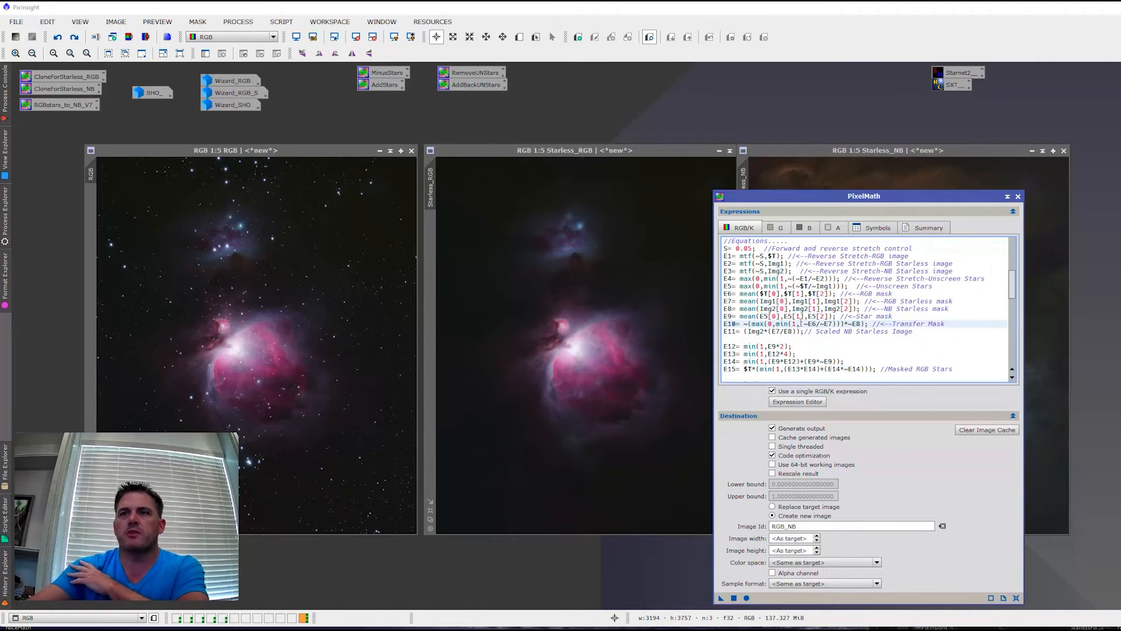
pyautogui.moveTo(818, 196); pyautogui.dragTo(810, 187)
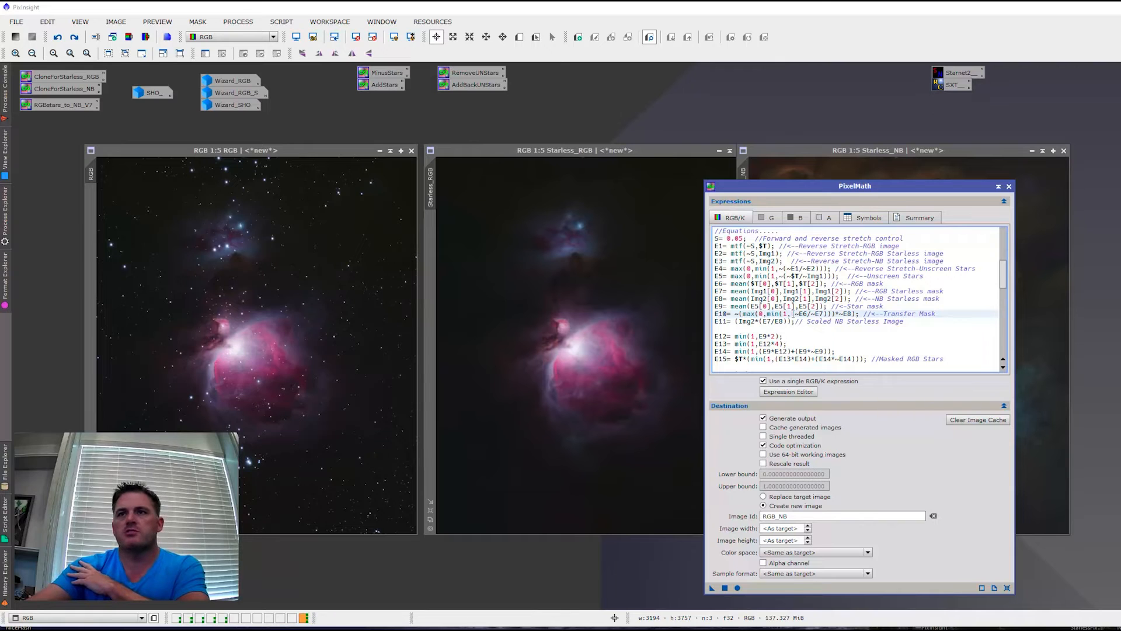
pyautogui.moveTo(874, 191); pyautogui.dragTo(826, 481)
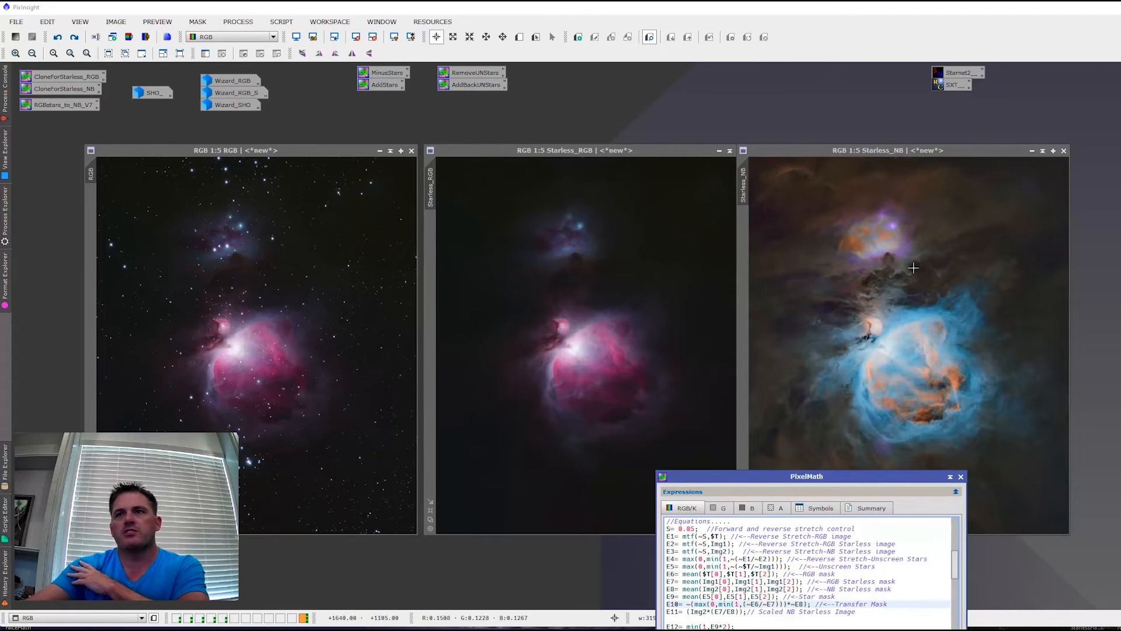
# - Set the executed line to E10, apply PixelMath to the RGB image, view the transfer mask and close it
pyautogui.moveTo(829, 483); pyautogui.dragTo(800, 115)
pyautogui.scroll(-10, 759, 222)
pyautogui.click(642, 191)
pyautogui.write('10  ;//<--Executes math line')
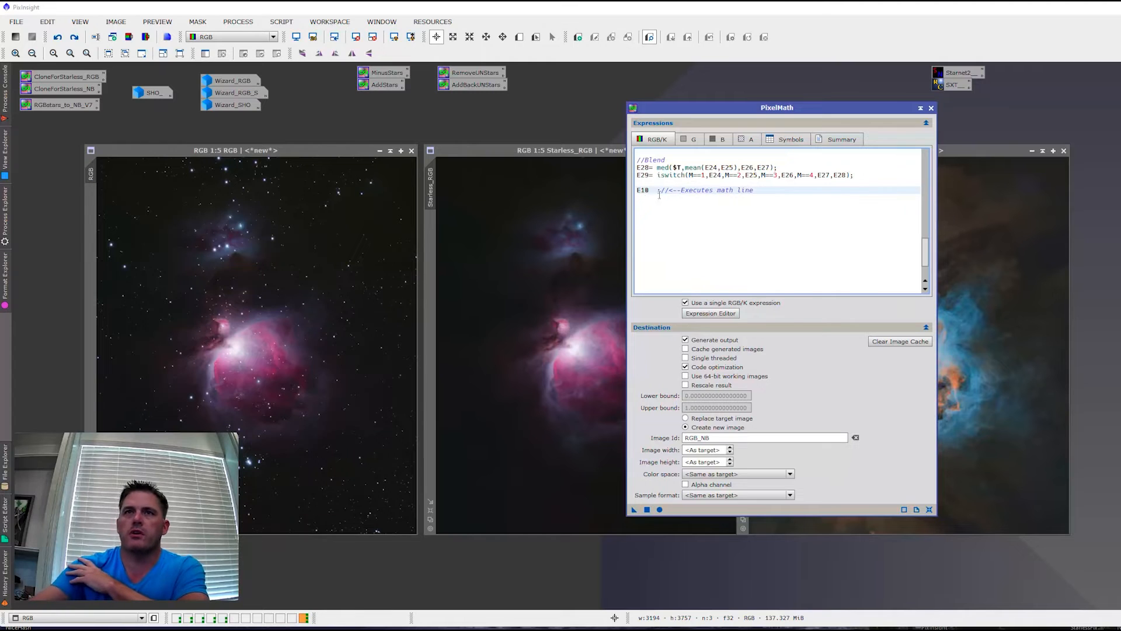
pyautogui.click(634, 510)
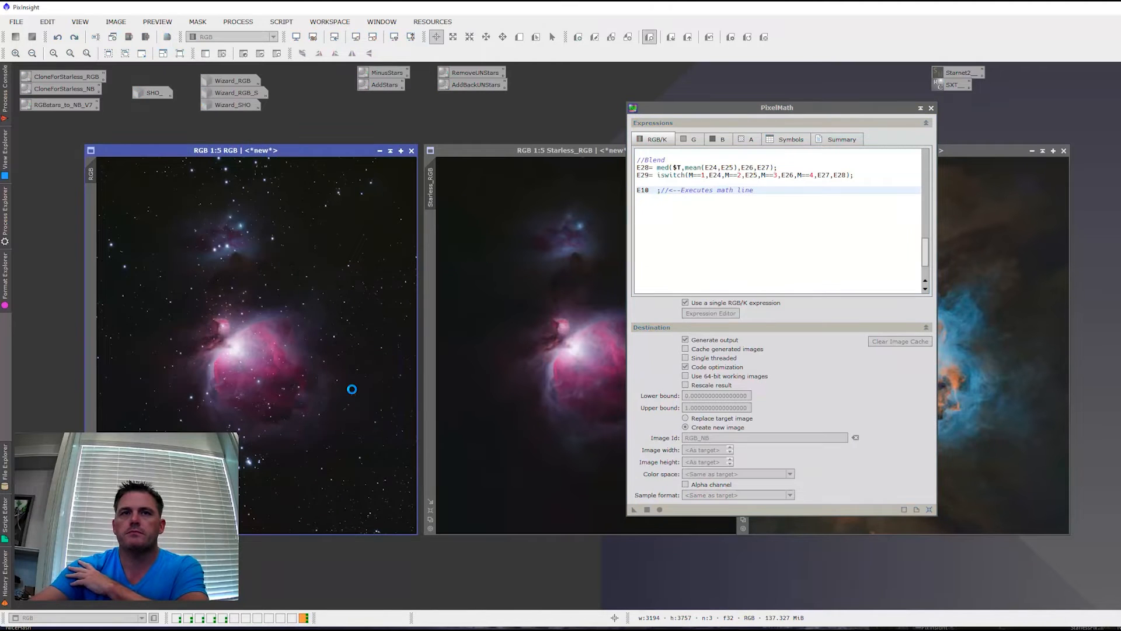
pyautogui.moveTo(671, 109); pyautogui.dragTo(647, 464)
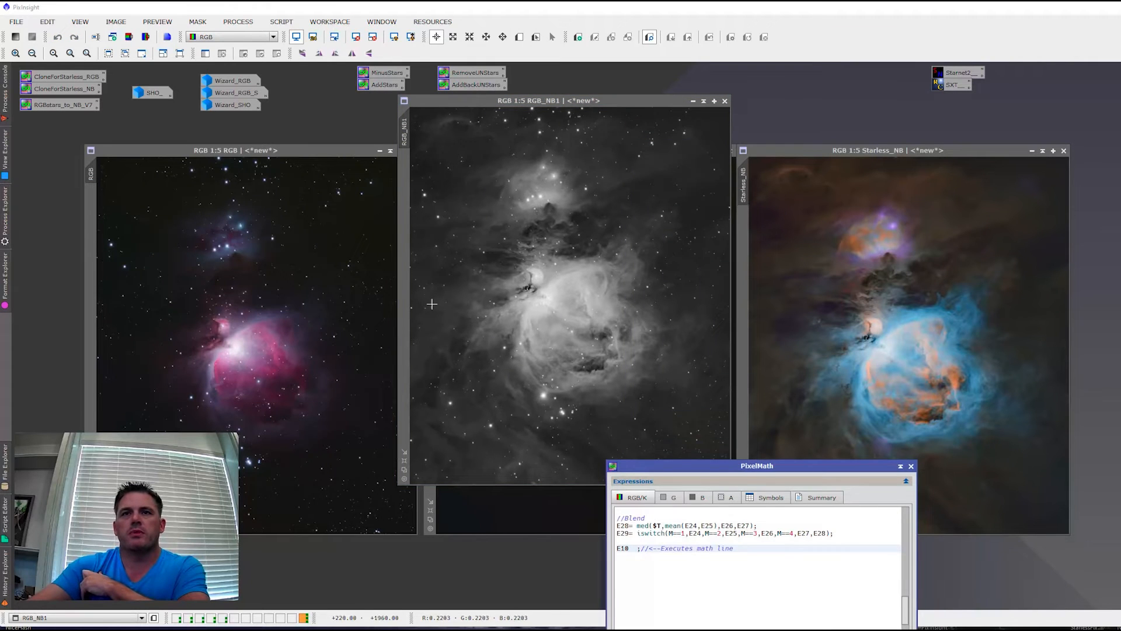
pyautogui.click(725, 100)
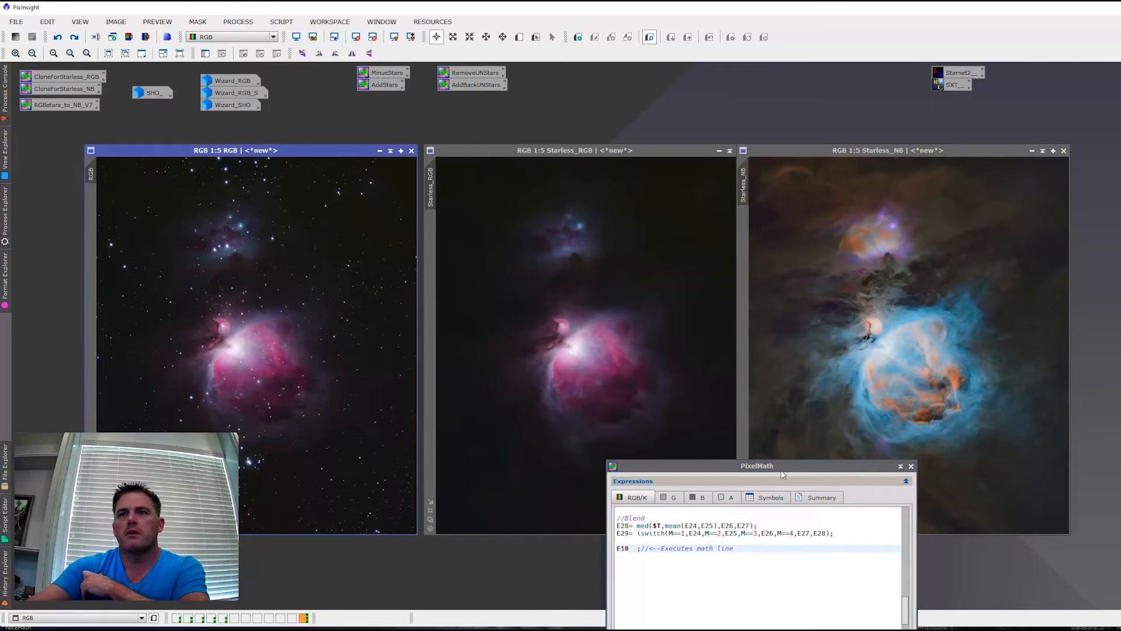
# - Review the E10 transfer mask and E11 scaled NB starless equations alongside the Starless_NB image
pyautogui.moveTo(800, 465); pyautogui.dragTo(852, 373)
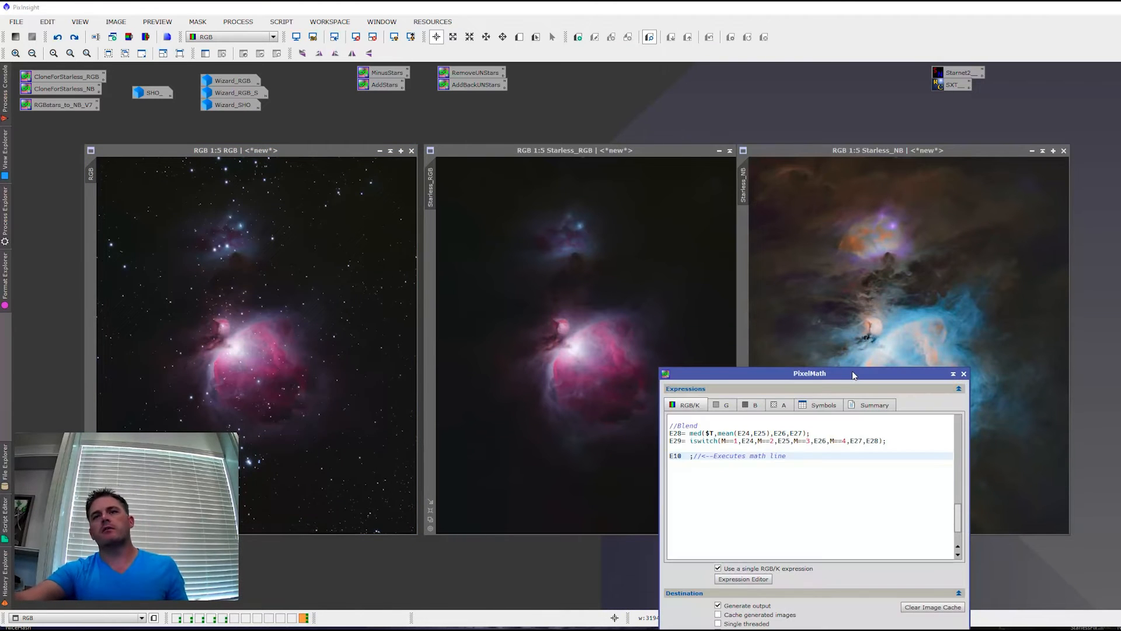
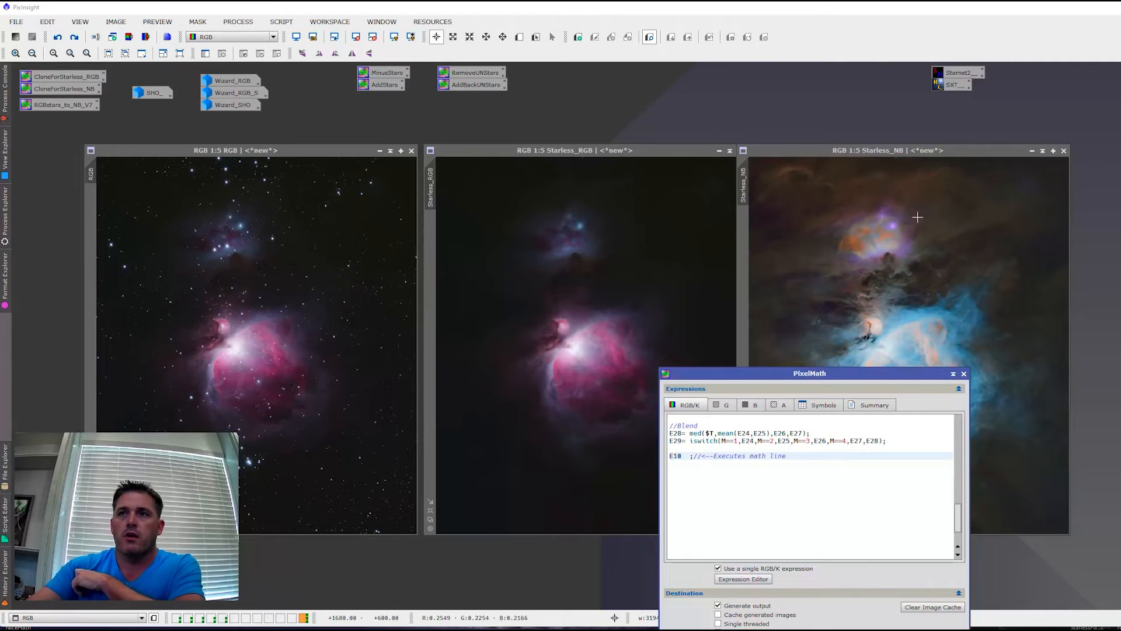
pyautogui.moveTo(867, 375); pyautogui.dragTo(918, 130)
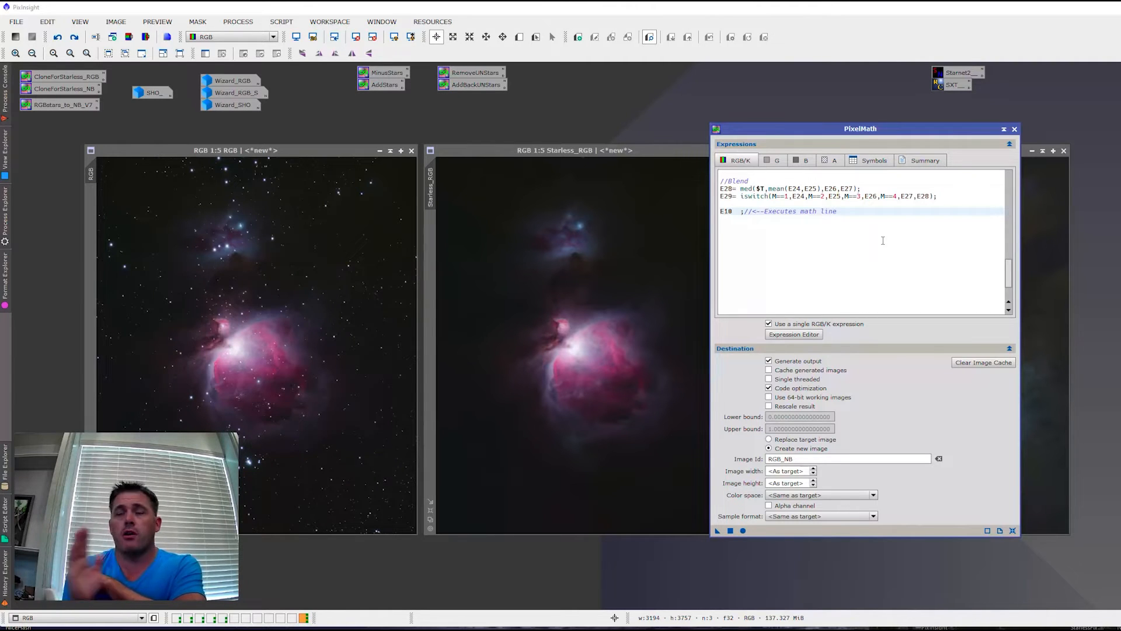
pyautogui.scroll(10, 890, 244)
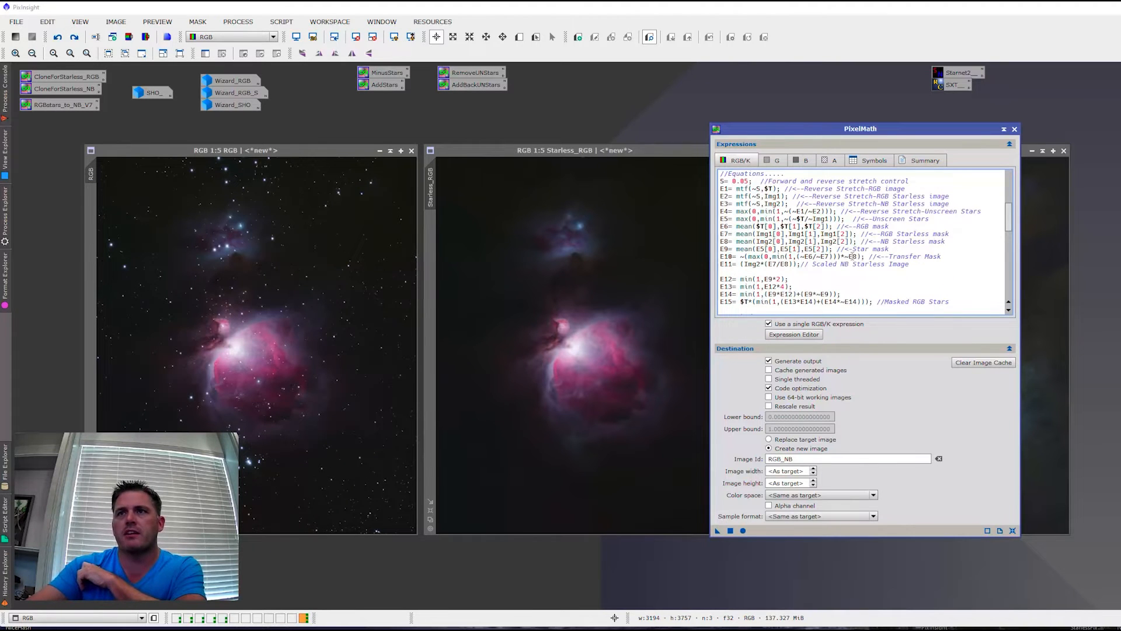
pyautogui.scroll(-1, 851, 256)
pyautogui.moveTo(860, 131); pyautogui.dragTo(865, 190)
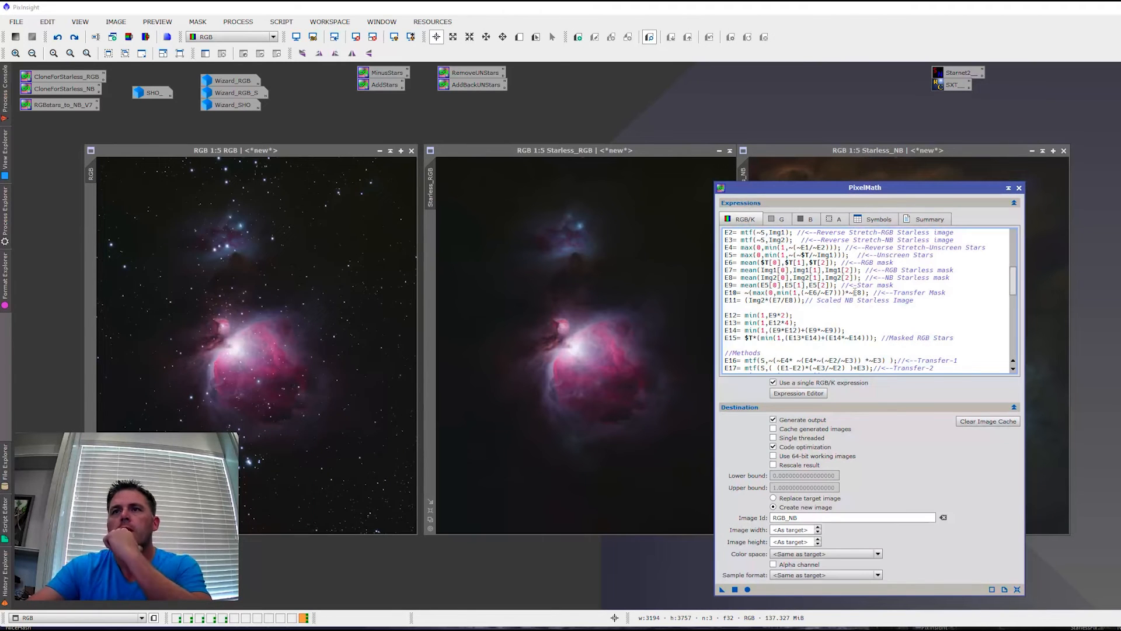
pyautogui.click(828, 301)
pyautogui.scroll(-1, 841, 299)
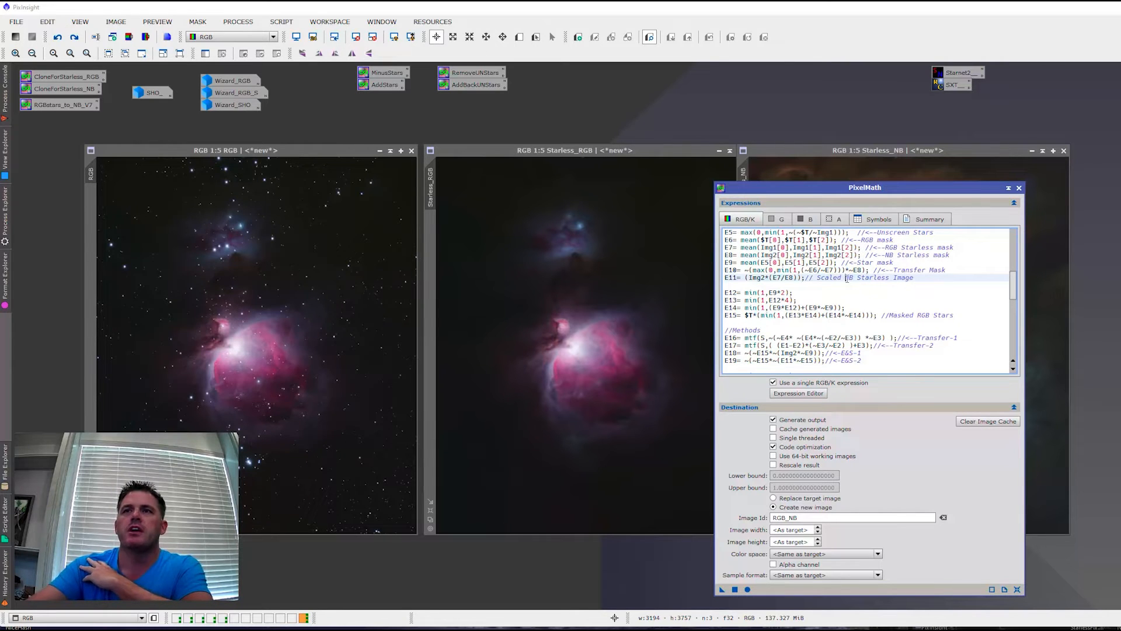
pyautogui.moveTo(867, 189); pyautogui.dragTo(759, 417)
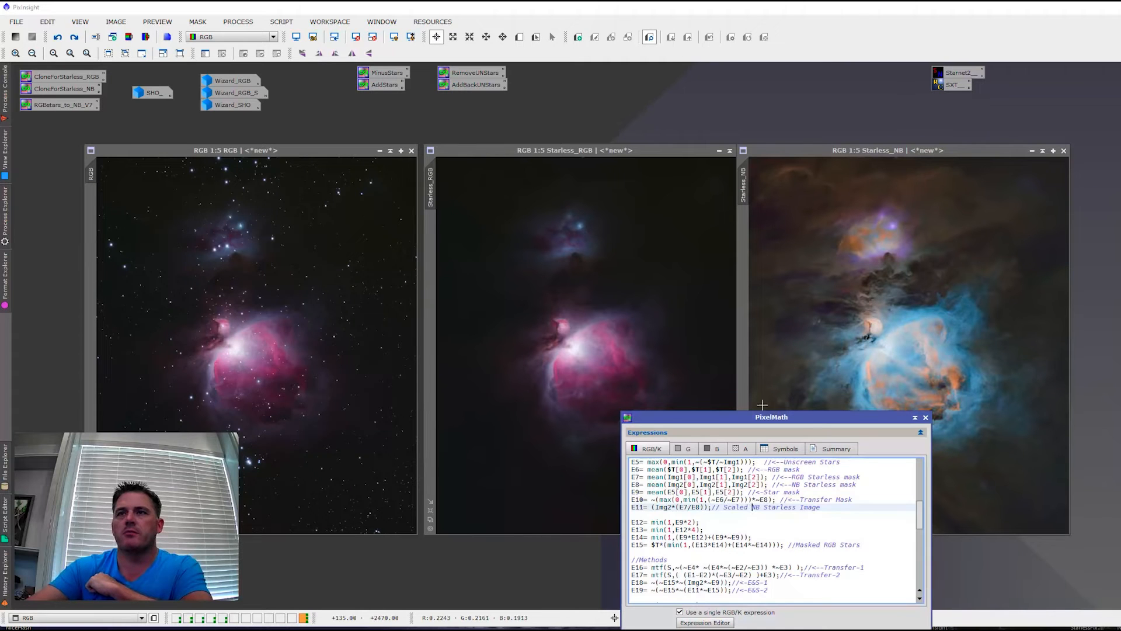
pyautogui.moveTo(836, 419); pyautogui.dragTo(909, 124)
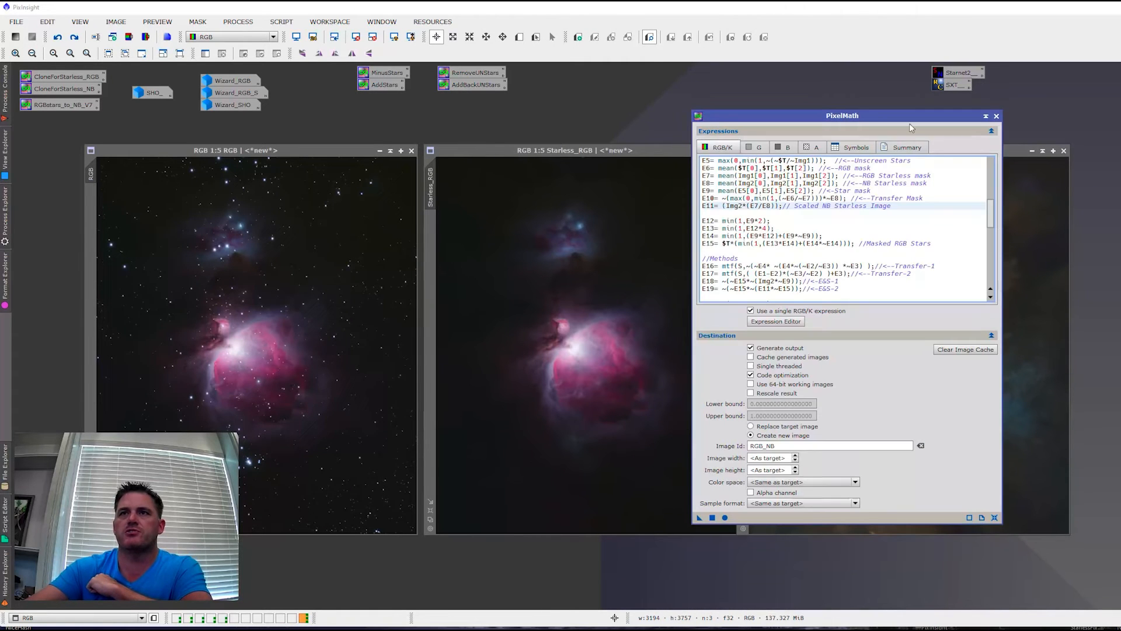
# - Set the executed line to E11, apply PixelMath to the RGB image and move the scaled narrowband result out of the way
pyautogui.scroll(-5, 751, 217)
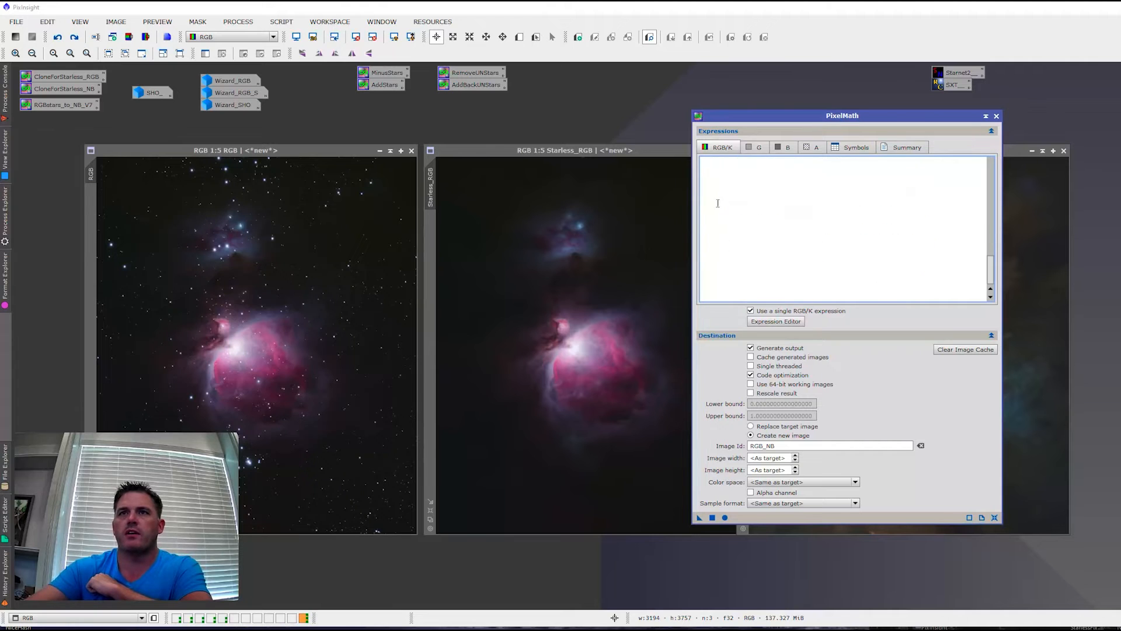
pyautogui.click(714, 266)
pyautogui.press('BackSpace')
pyautogui.write('11  ;//<--Executes math line')
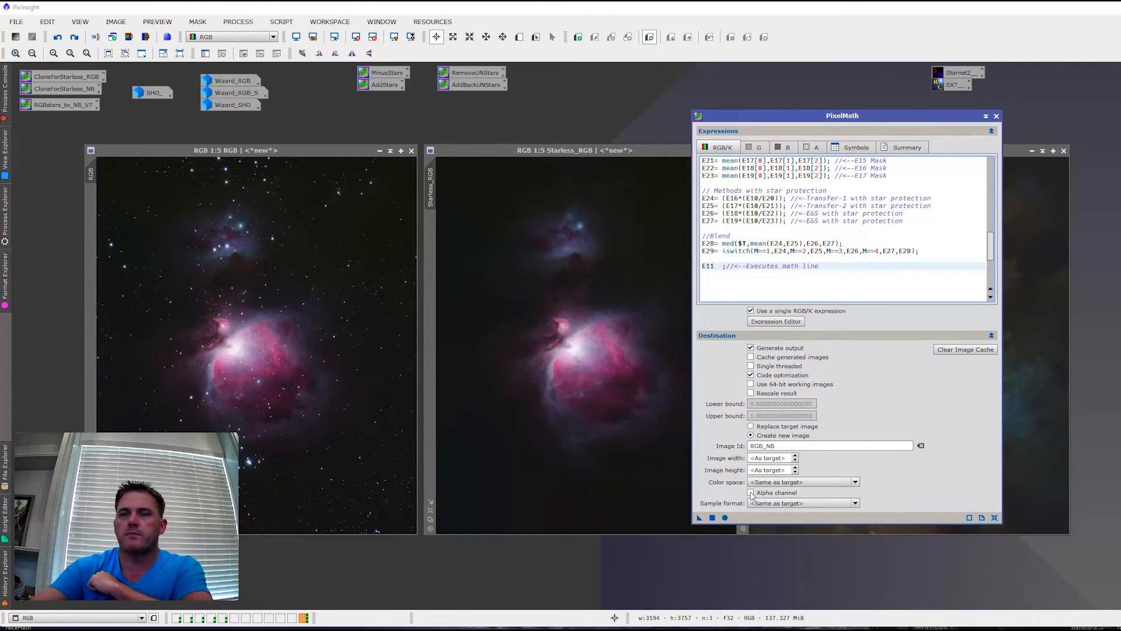
pyautogui.moveTo(697, 516); pyautogui.dragTo(367, 336)
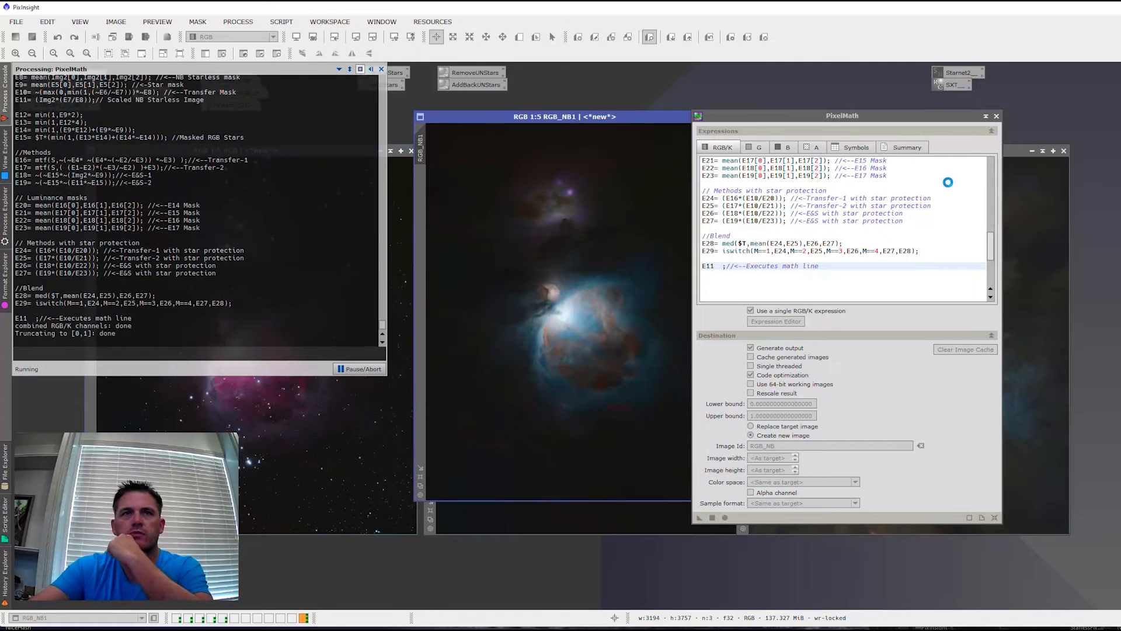
pyautogui.moveTo(854, 115); pyautogui.dragTo(803, 538)
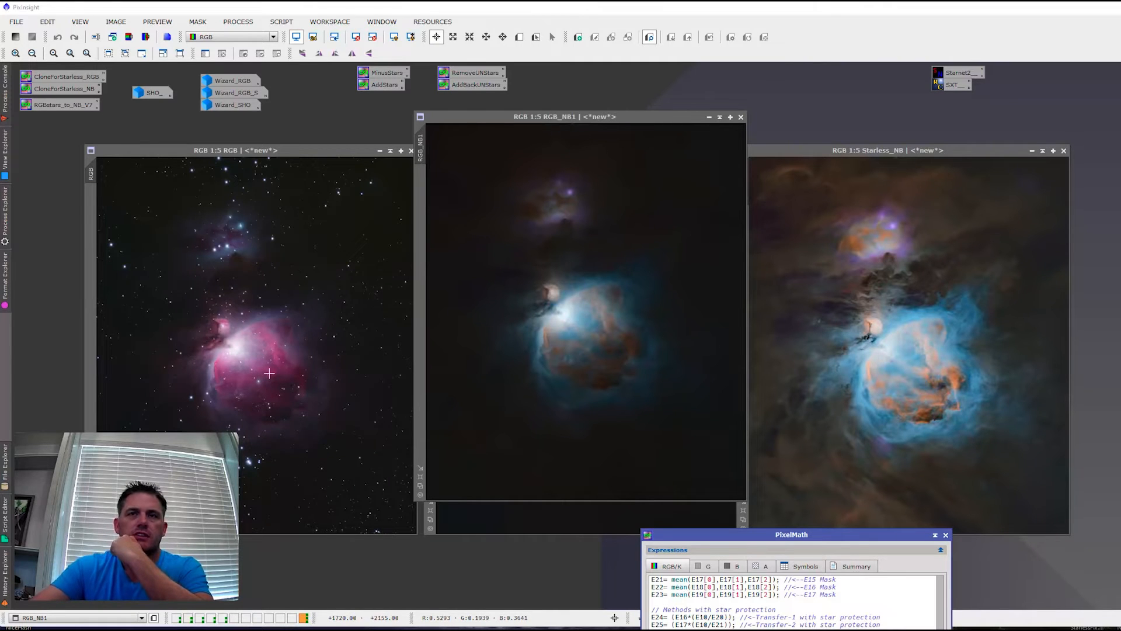
pyautogui.moveTo(500, 118); pyautogui.dragTo(1120, 178)
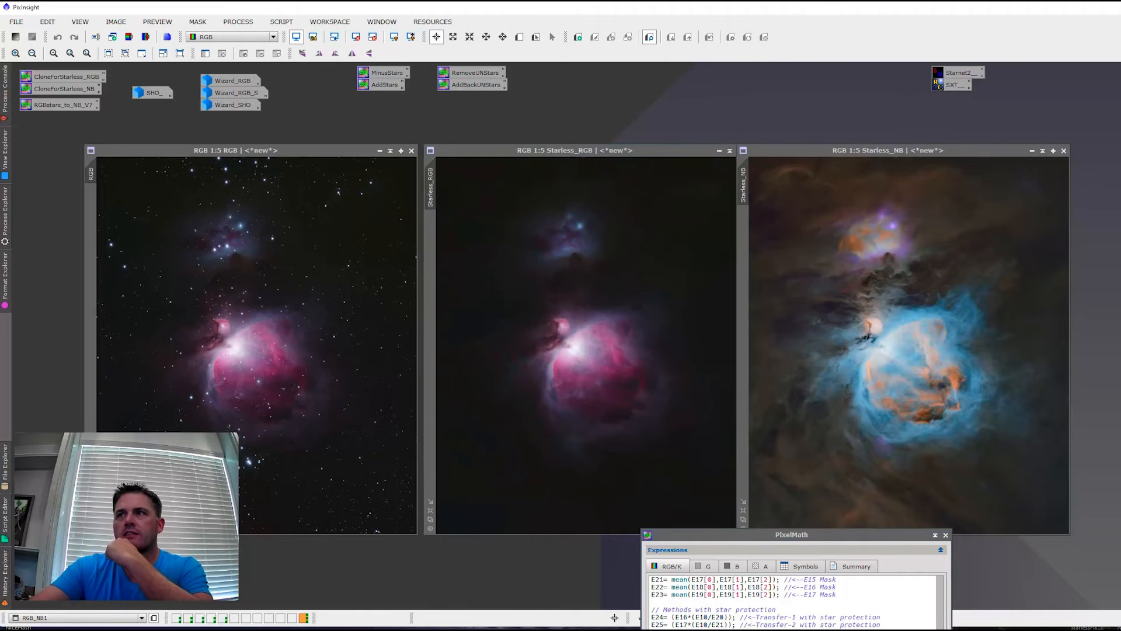
# - Delete the $T* multiplier from the E15 masked RGB stars equation
pyautogui.moveTo(773, 535); pyautogui.dragTo(723, 130)
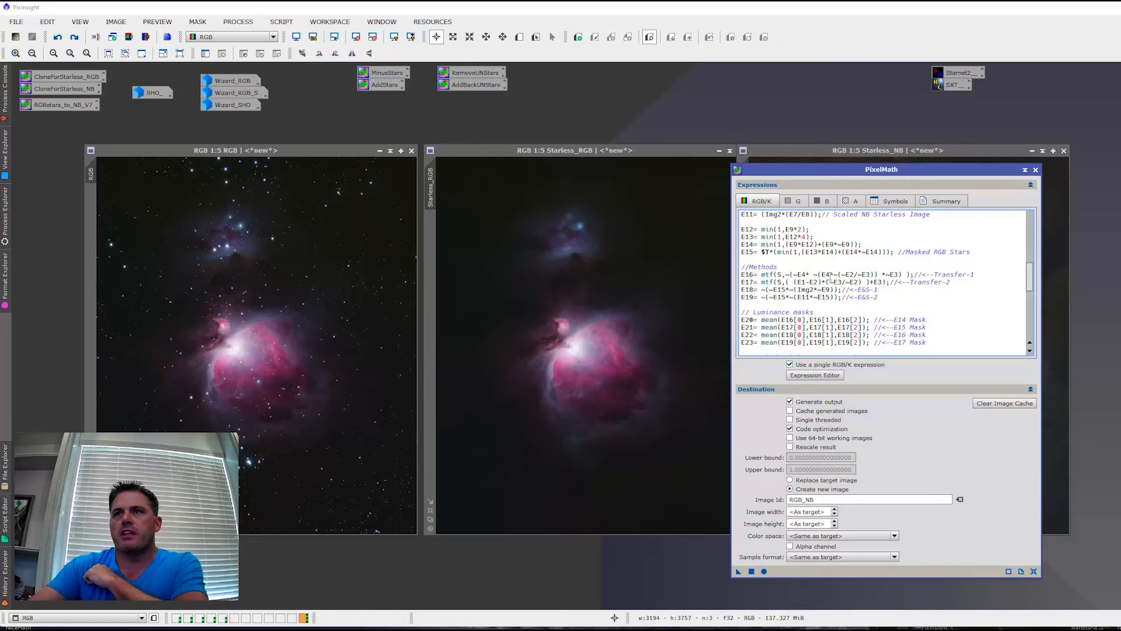
pyautogui.scroll(2, 829, 282)
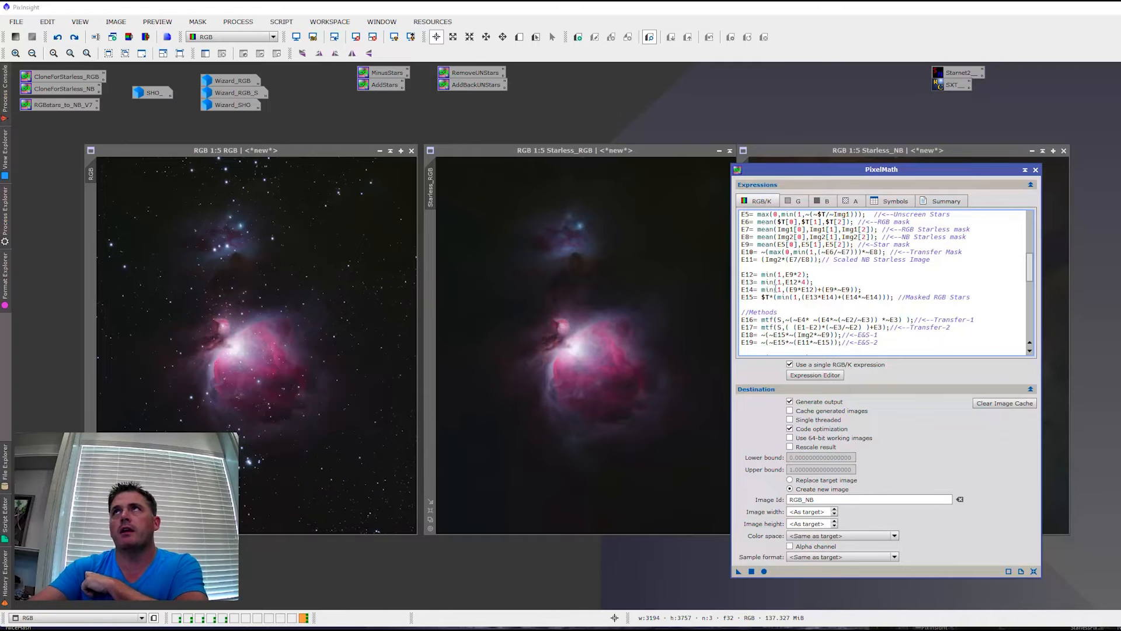
pyautogui.doubleClick(768, 296)
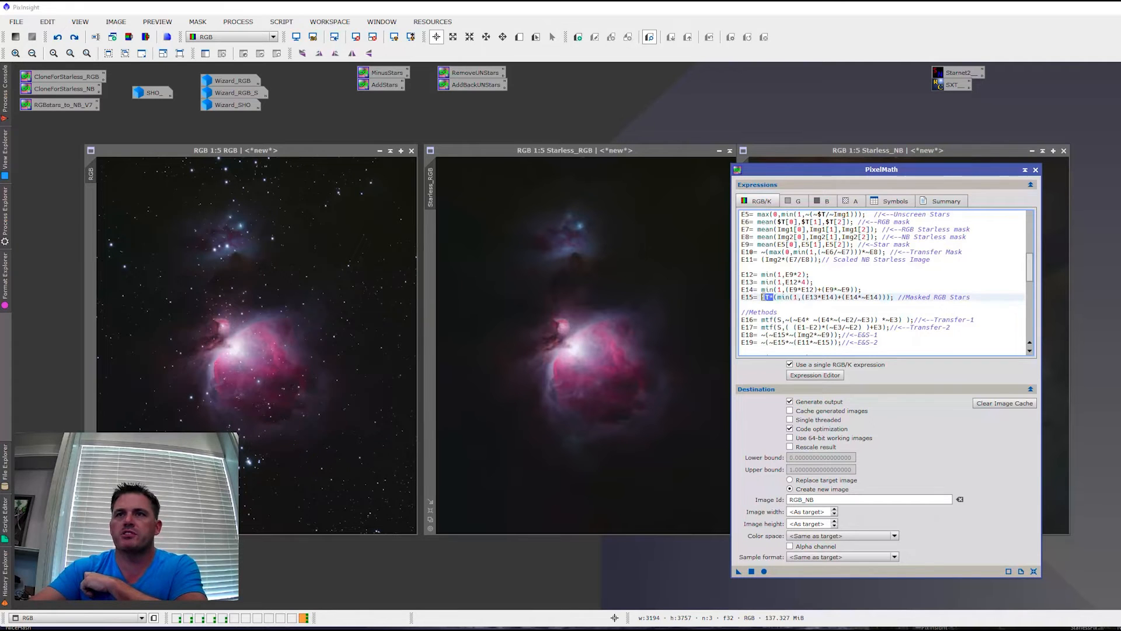
pyautogui.press('BackSpace')
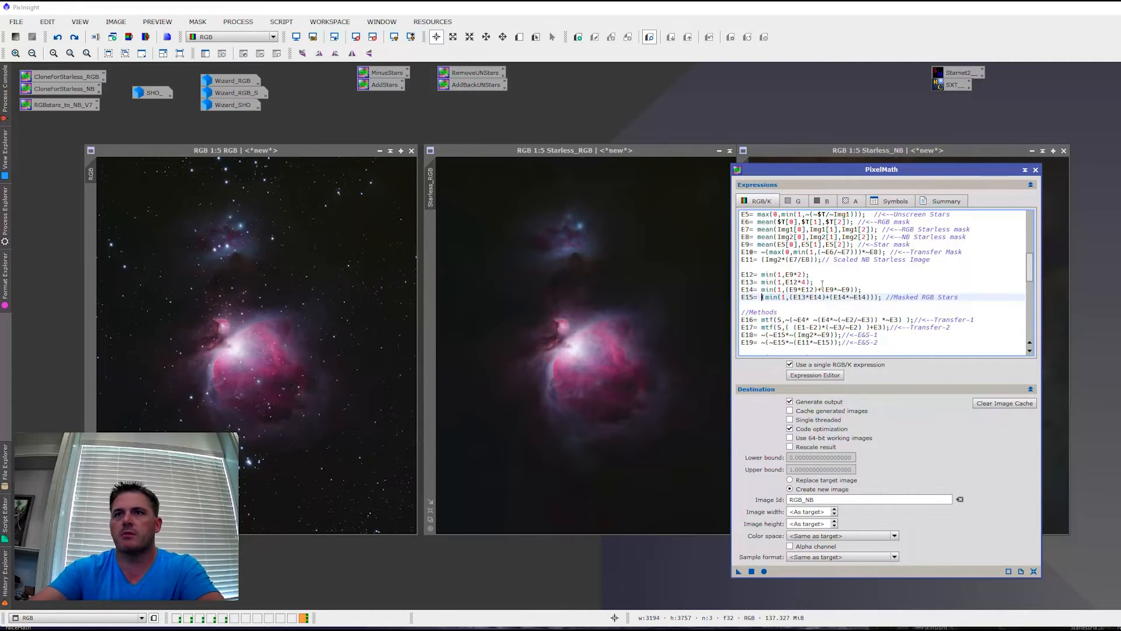
# - Set the executed line to E15 and apply the equation without $T* to the RGB image to generate the star mask
pyautogui.scroll(-8, 798, 343)
pyautogui.moveTo(750, 298); pyautogui.dragTo(753, 298)
pyautogui.write('5')
pyautogui.moveTo(739, 571); pyautogui.dragTo(356, 424)
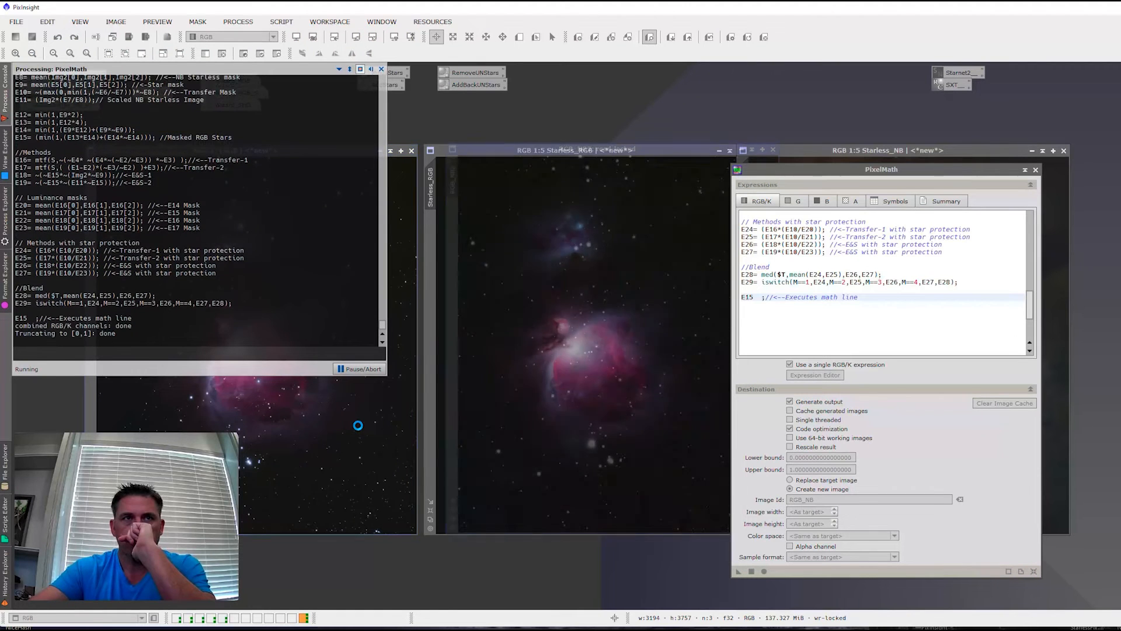
# - Examine the bright star cores in the star mask up close, then close the mask image
pyautogui.scroll(5, 599, 479)
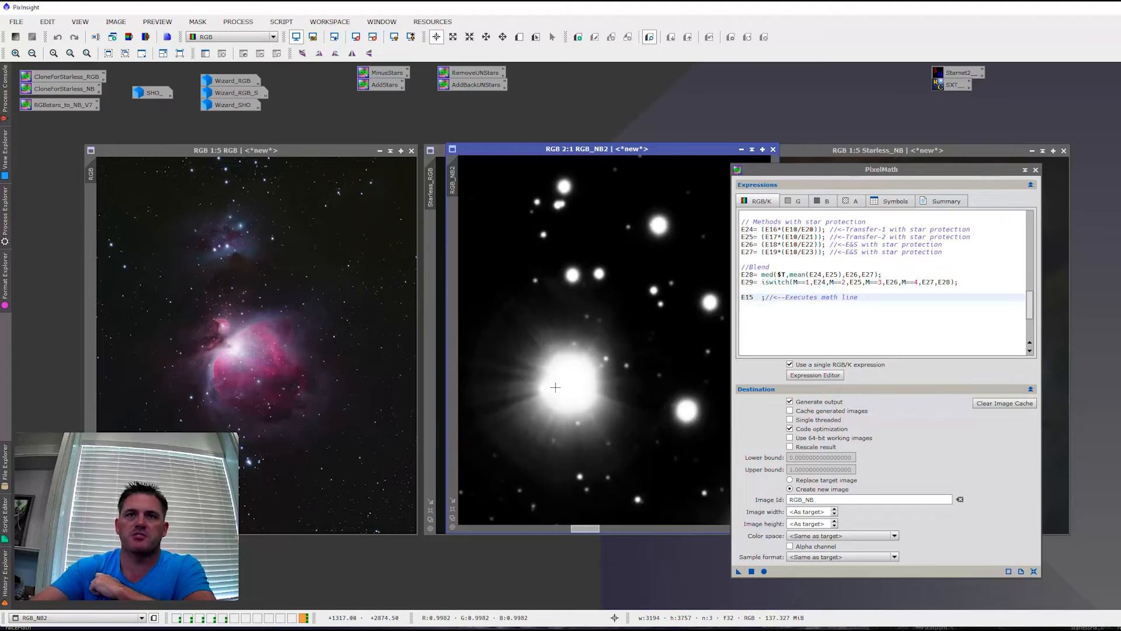
pyautogui.moveTo(573, 380)
pyautogui.mouseDown()
pyautogui.moveTo(543, 384)
pyautogui.moveTo(563, 384)
pyautogui.mouseUp()
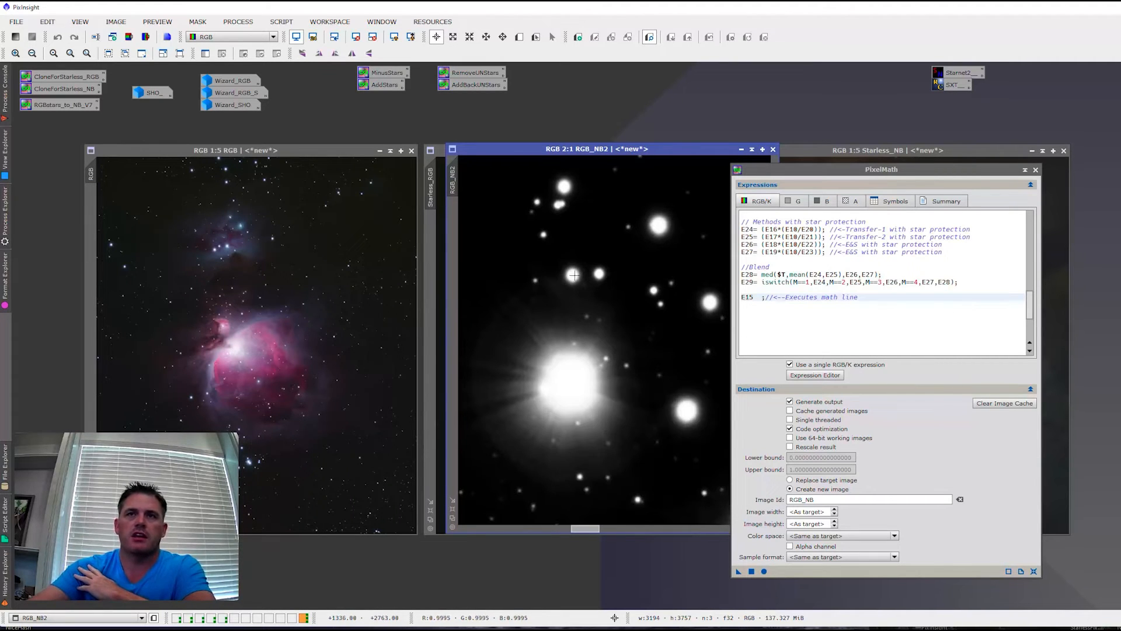
pyautogui.scroll(-2, 540, 385)
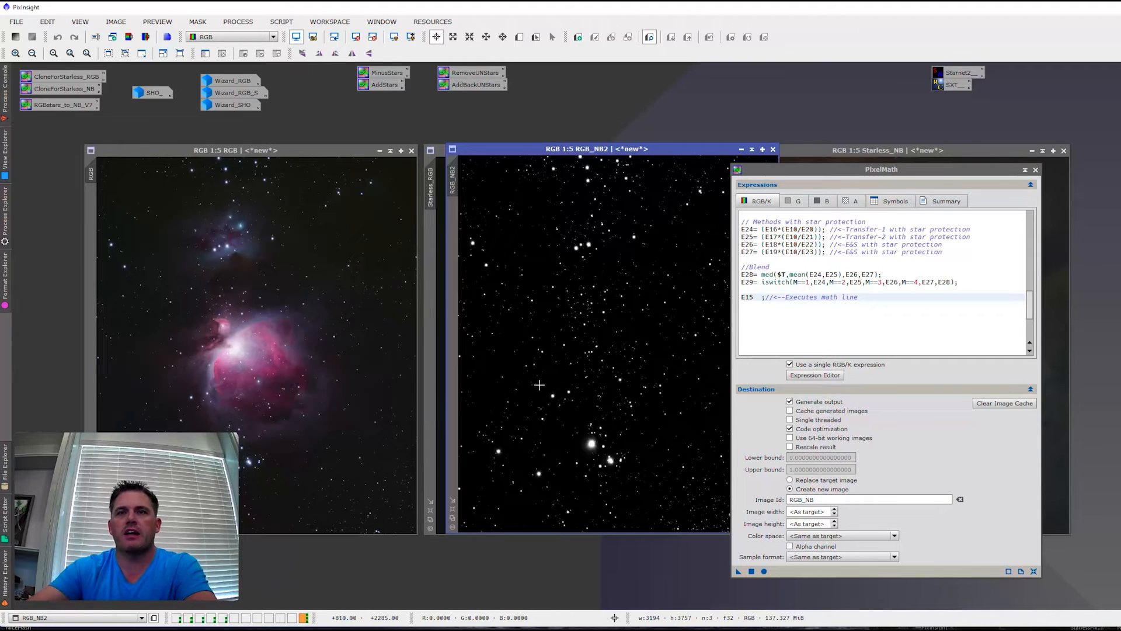
pyautogui.scroll(-4, 540, 386)
pyautogui.click(774, 151)
# - Restore the $T* multiplier in the E15 equation
pyautogui.click(804, 324)
pyautogui.scroll(4, 804, 325)
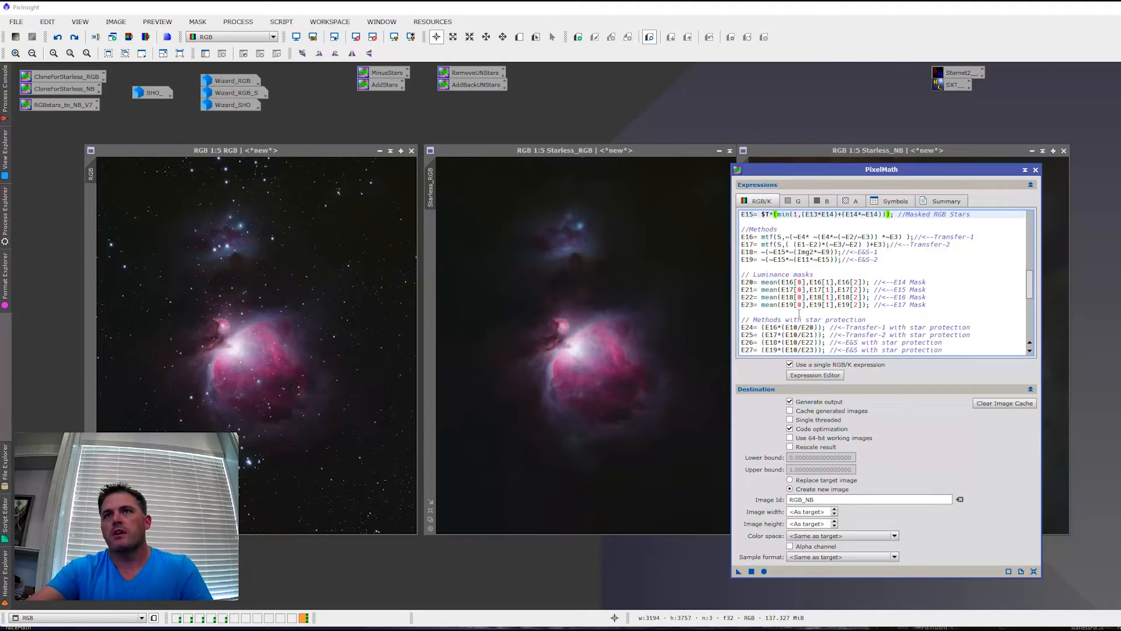
pyautogui.scroll(1, 789, 242)
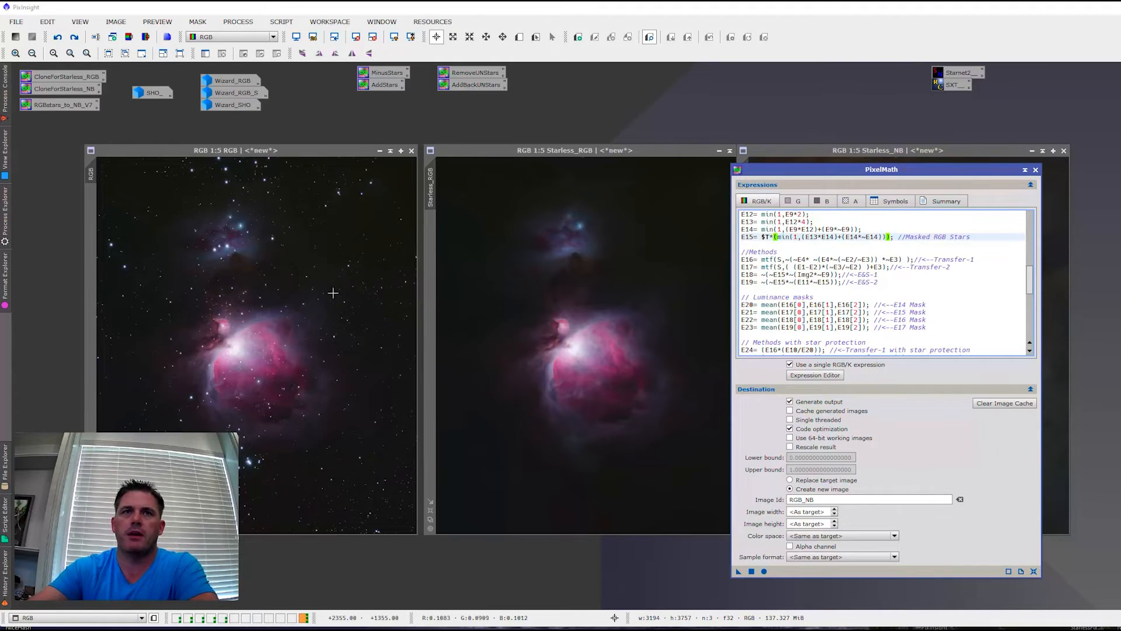
# - Set the executed line to E15 and apply PixelMath to the RGB image to generate the masked RGB stars
pyautogui.scroll(-7, 772, 301)
pyautogui.click(754, 259)
pyautogui.press('BackSpace')
pyautogui.write('5')
pyautogui.moveTo(737, 574); pyautogui.dragTo(269, 394)
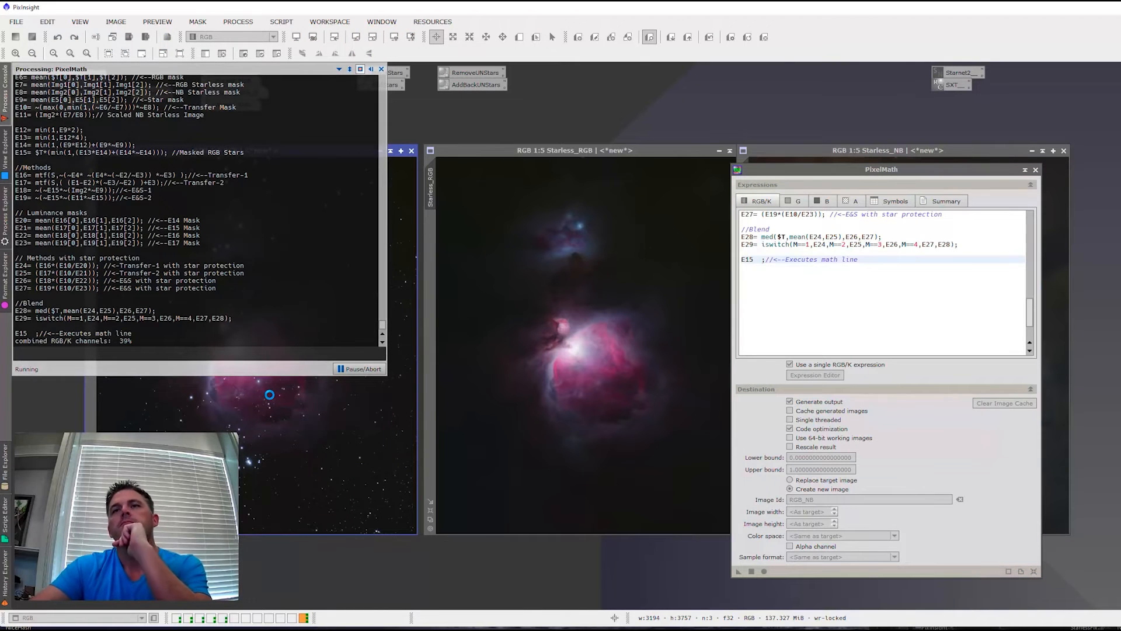
# - Examine the masked RGB stars up close and compare them with the same stars in the original RGB image
pyautogui.moveTo(592, 164); pyautogui.dragTo(486, 115)
pyautogui.scroll(4, 501, 424)
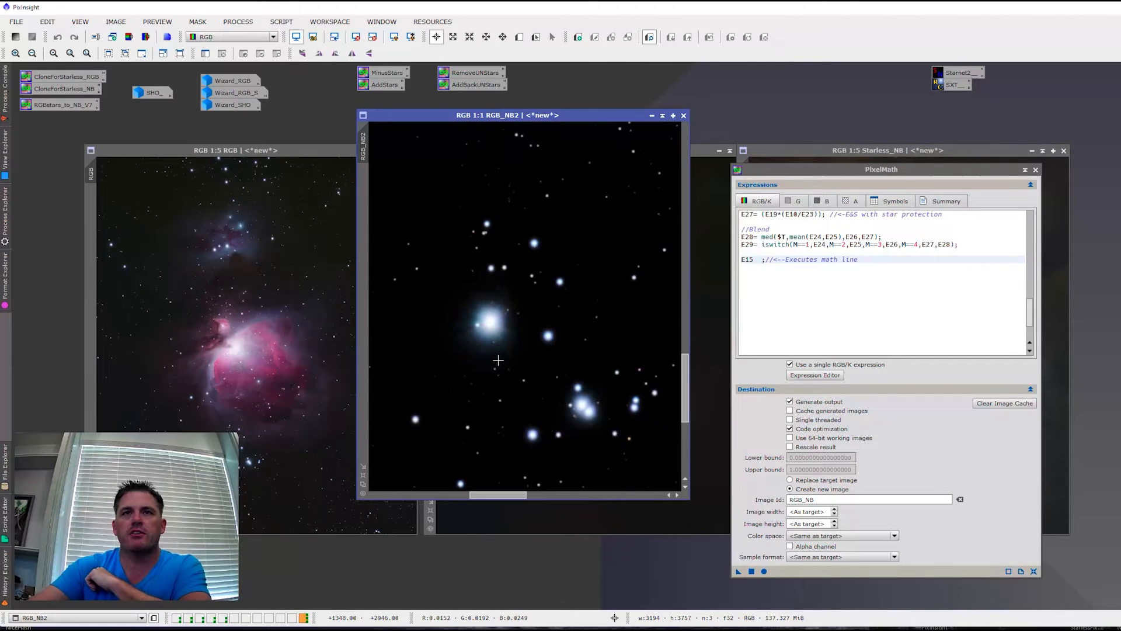
pyautogui.scroll(2, 499, 336)
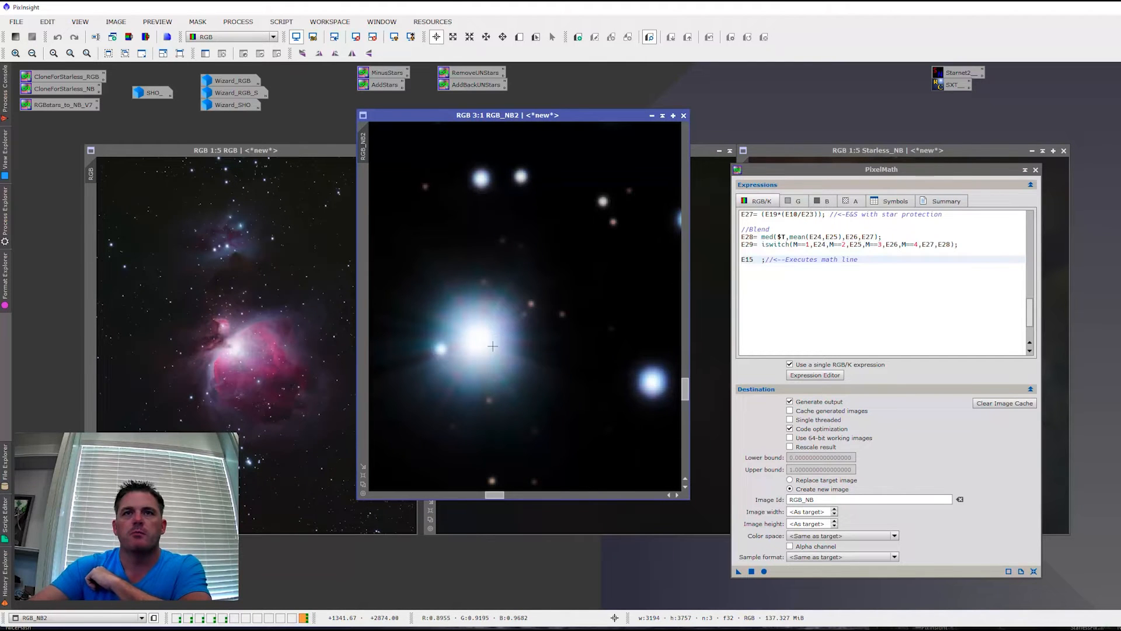
pyautogui.click(277, 473)
pyautogui.scroll(2, 277, 473)
pyautogui.scroll(1, 277, 472)
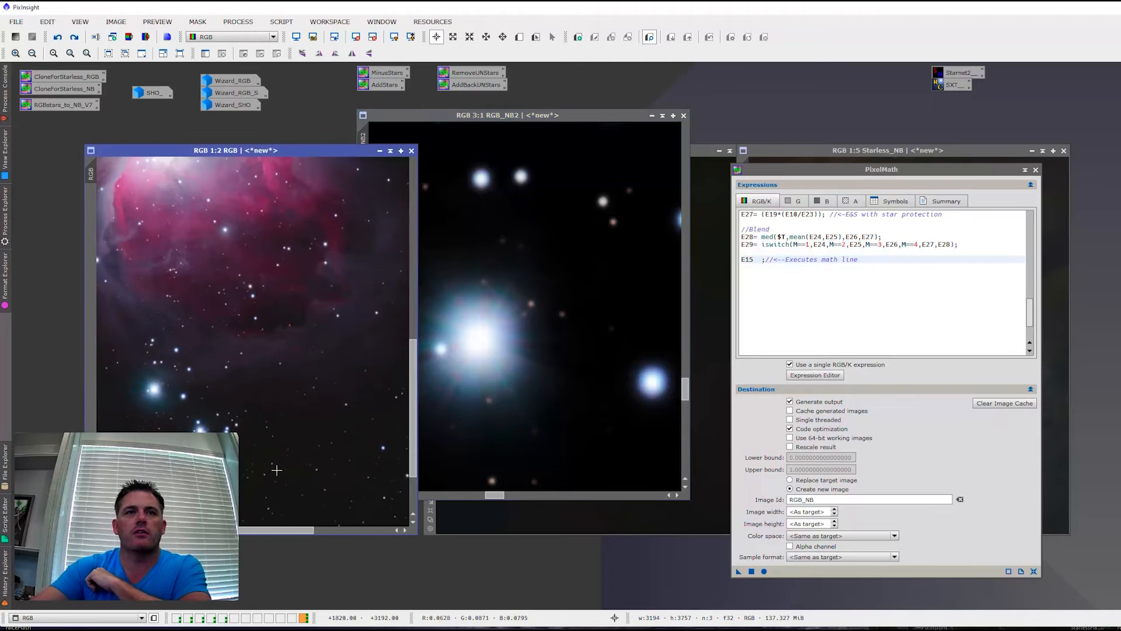
pyautogui.click(502, 316)
pyautogui.scroll(-4, 503, 315)
pyautogui.scroll(3, 503, 315)
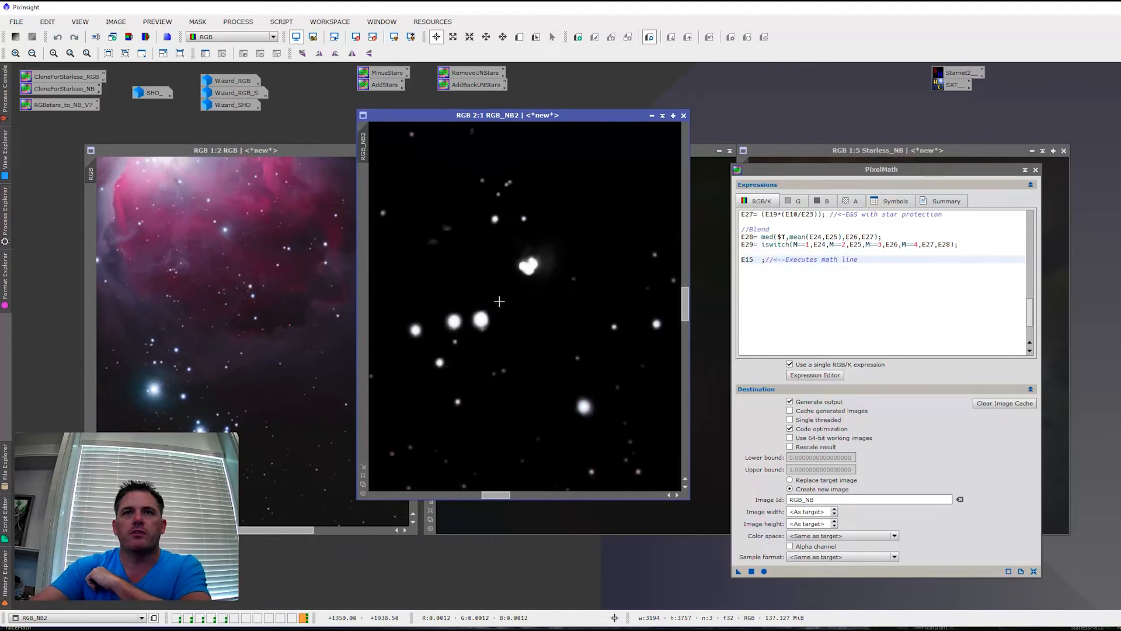
# - Arrange the RGB and masked stars images side by side at matching 3:1 views and inspect the same faint stars in both
pyautogui.scroll(1, 454, 341)
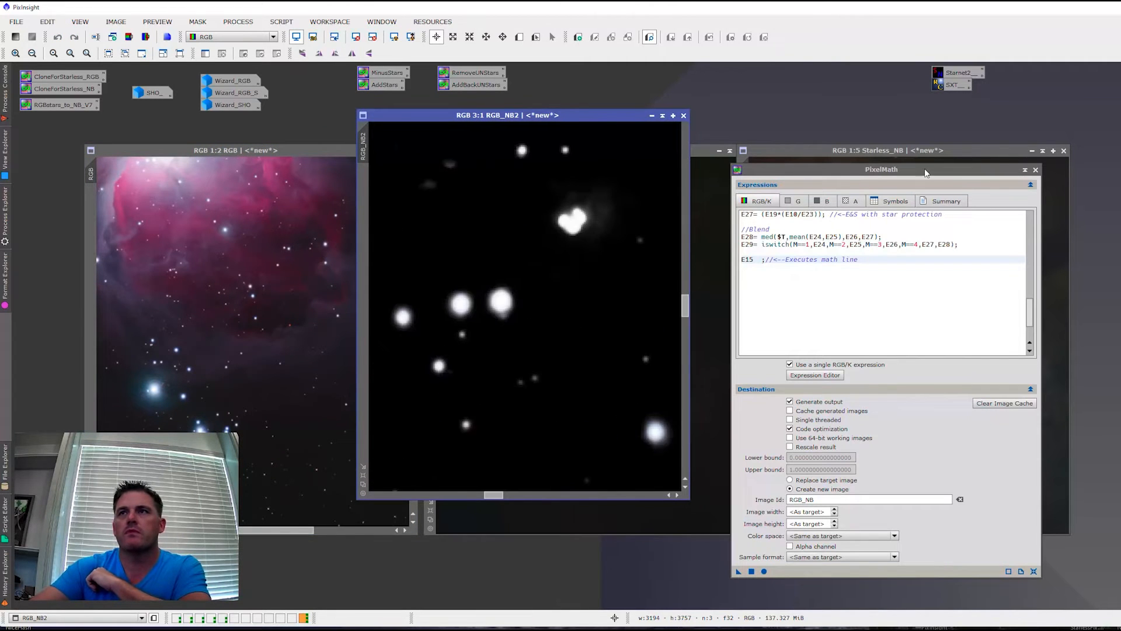
pyautogui.moveTo(925, 169); pyautogui.dragTo(1120, 183)
pyautogui.moveTo(580, 114); pyautogui.dragTo(783, 111)
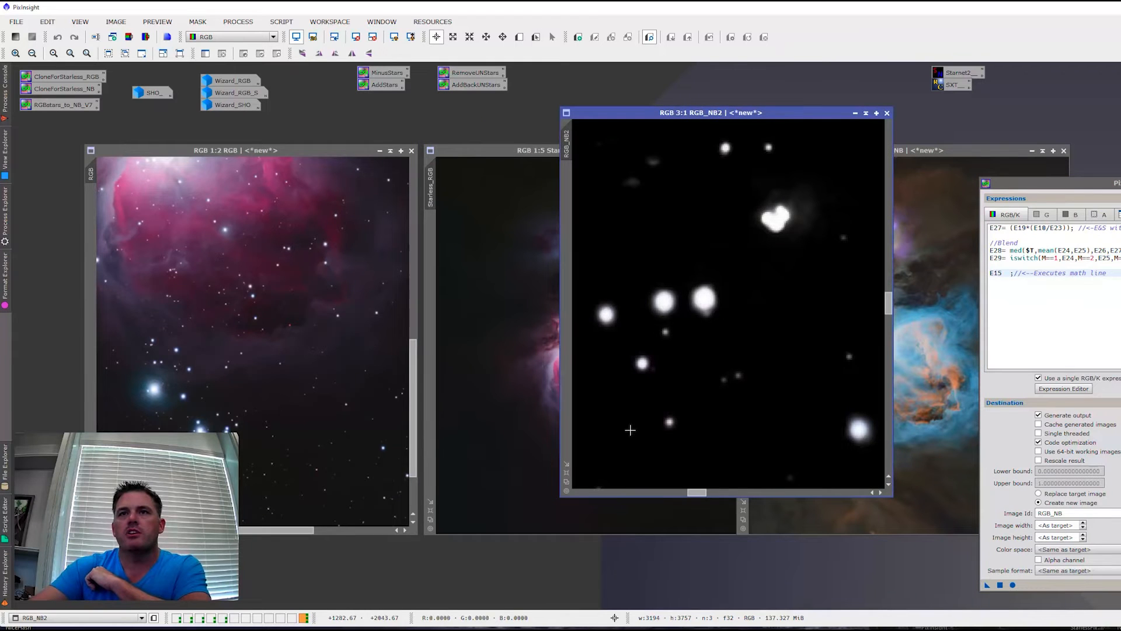
pyautogui.moveTo(101, 174); pyautogui.dragTo(100, 175)
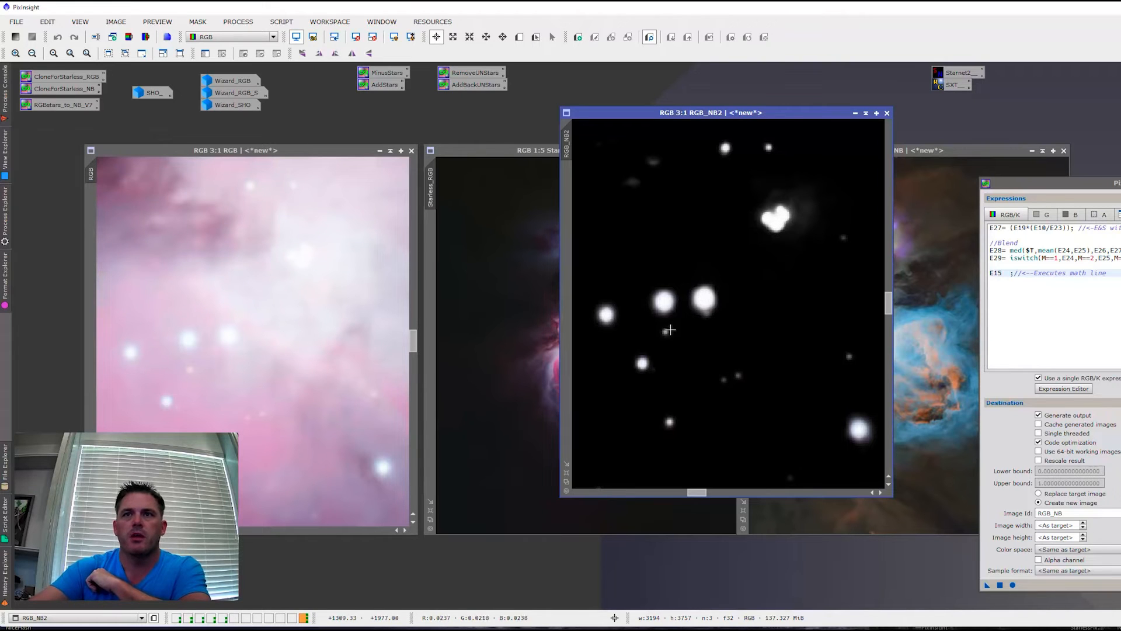
pyautogui.click(665, 331)
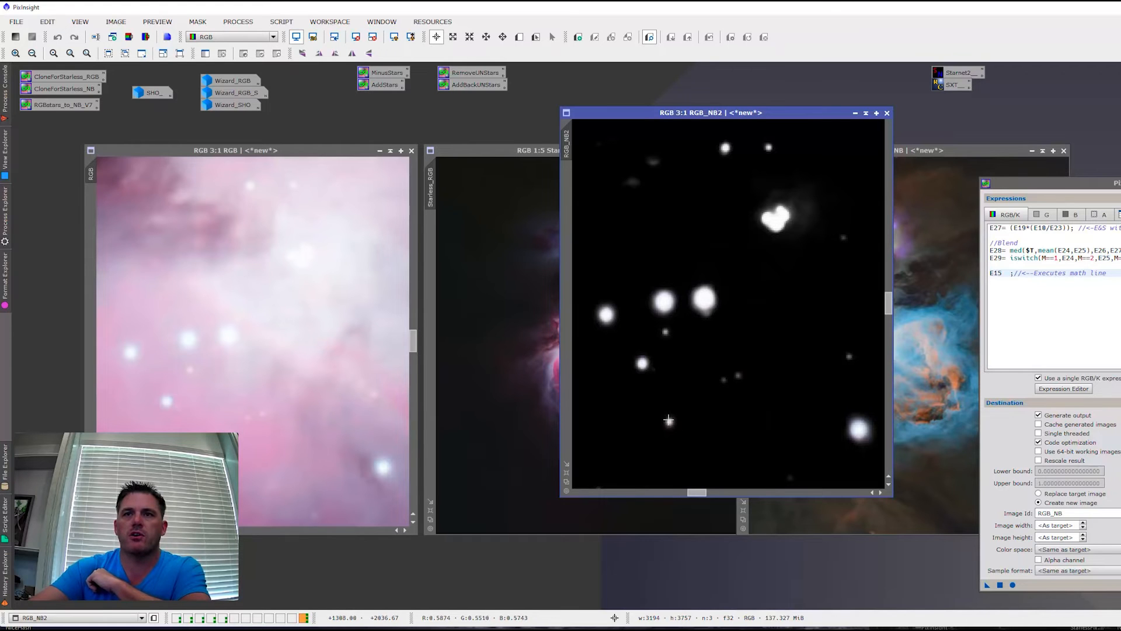
pyautogui.click(670, 421)
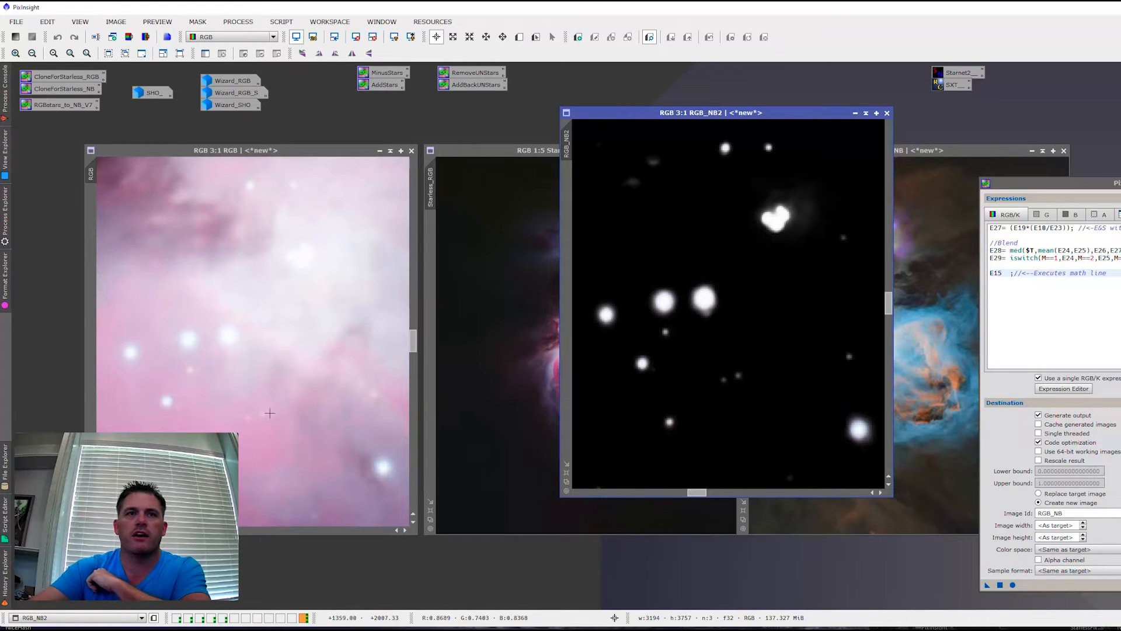
pyautogui.moveTo(292, 151); pyautogui.dragTo(374, 123)
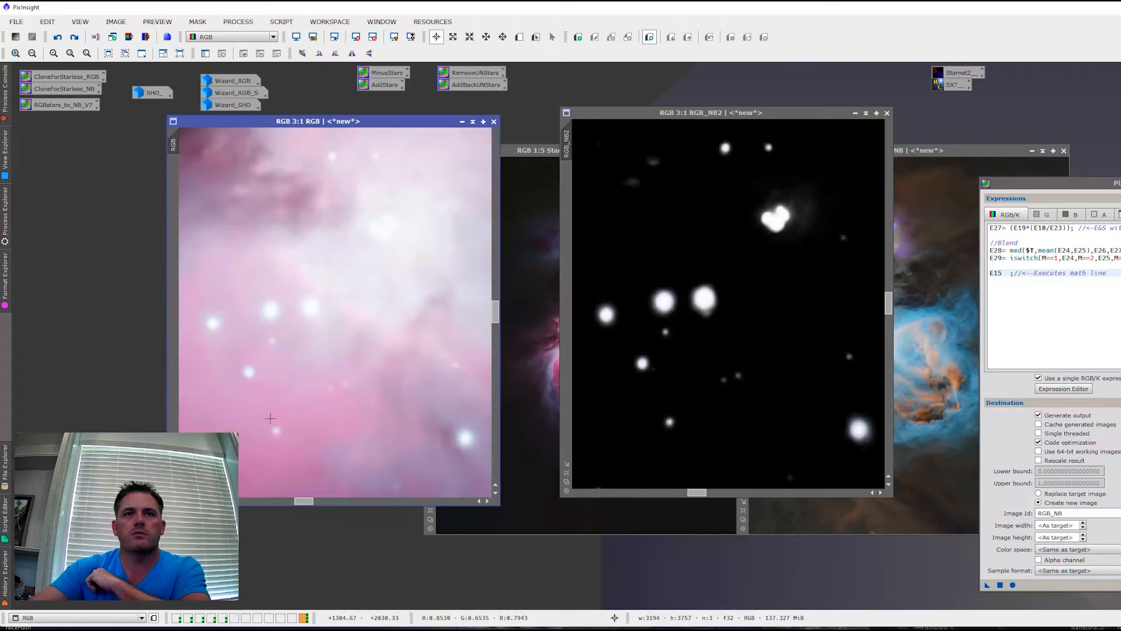
pyautogui.click(277, 430)
# - Match both images' views on another star region and compare the masked stars there with the original RGB nebula area
pyautogui.scroll(-2, 812, 390)
pyautogui.scroll(2, 738, 315)
pyautogui.click(715, 301)
pyautogui.moveTo(715, 300); pyautogui.dragTo(715, 302)
pyautogui.moveTo(566, 143); pyautogui.dragTo(176, 137)
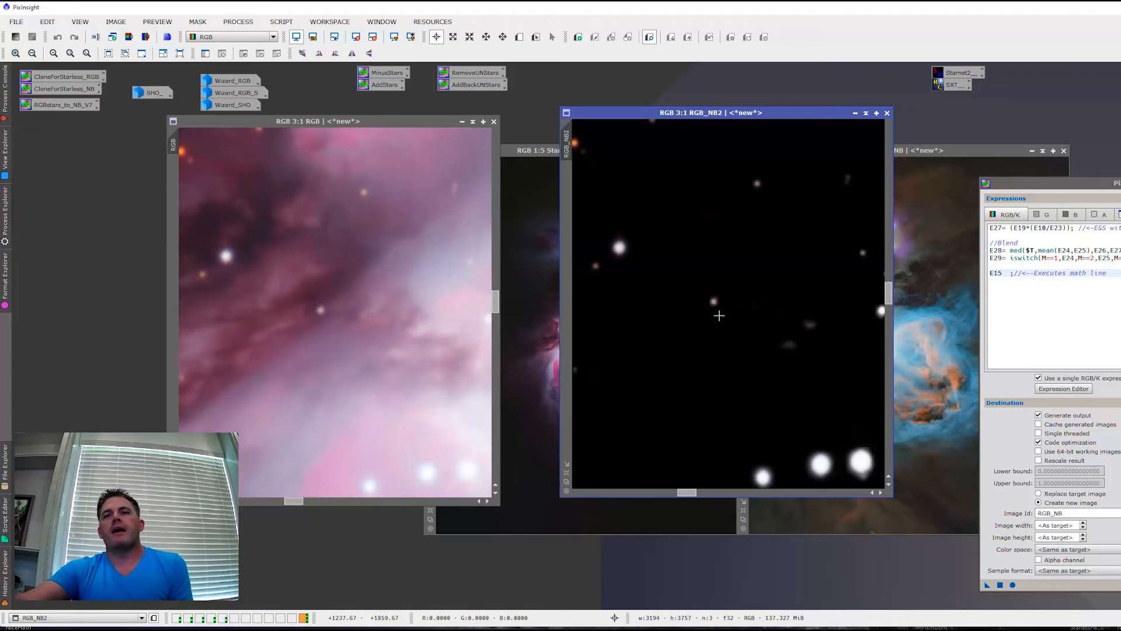
pyautogui.scroll(-1, 721, 313)
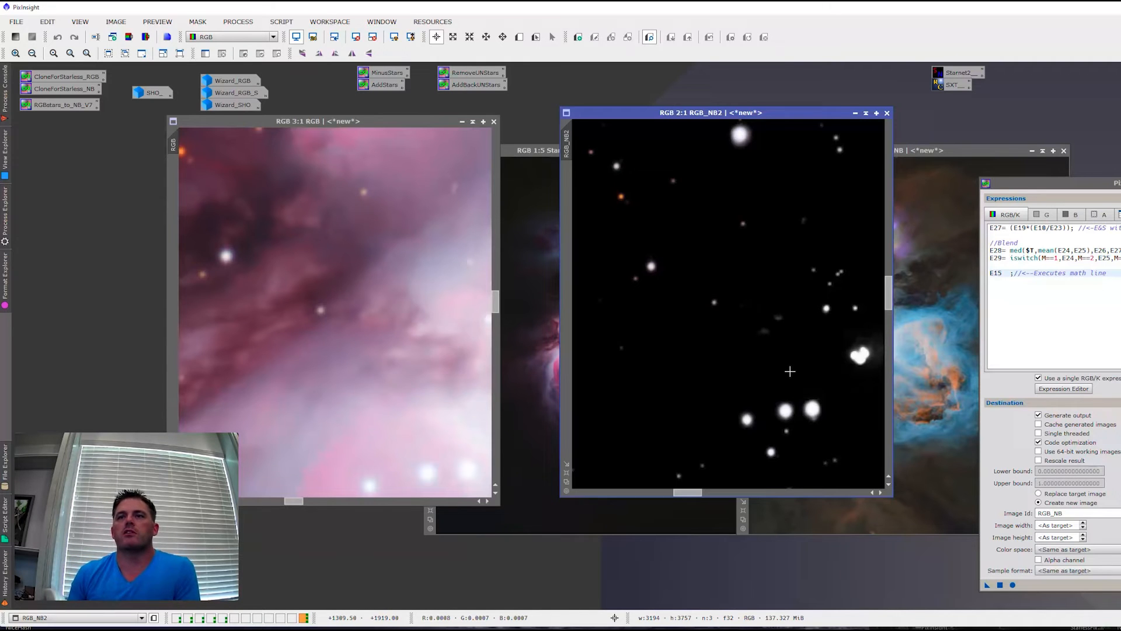
pyautogui.moveTo(776, 110); pyautogui.dragTo(723, 120)
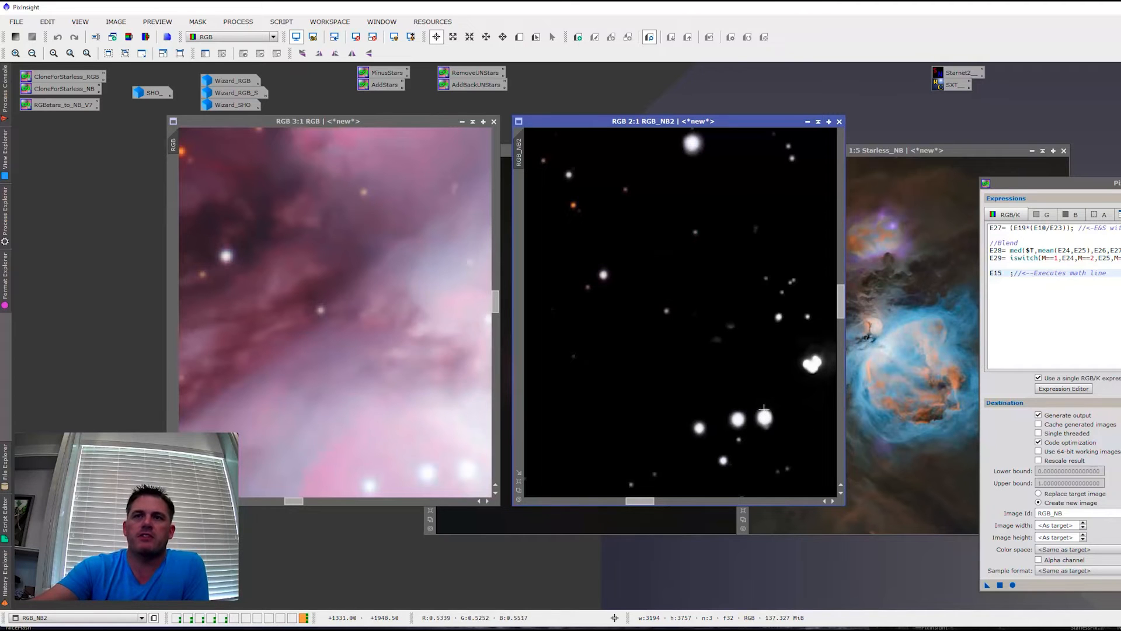
pyautogui.scroll(-1, 754, 404)
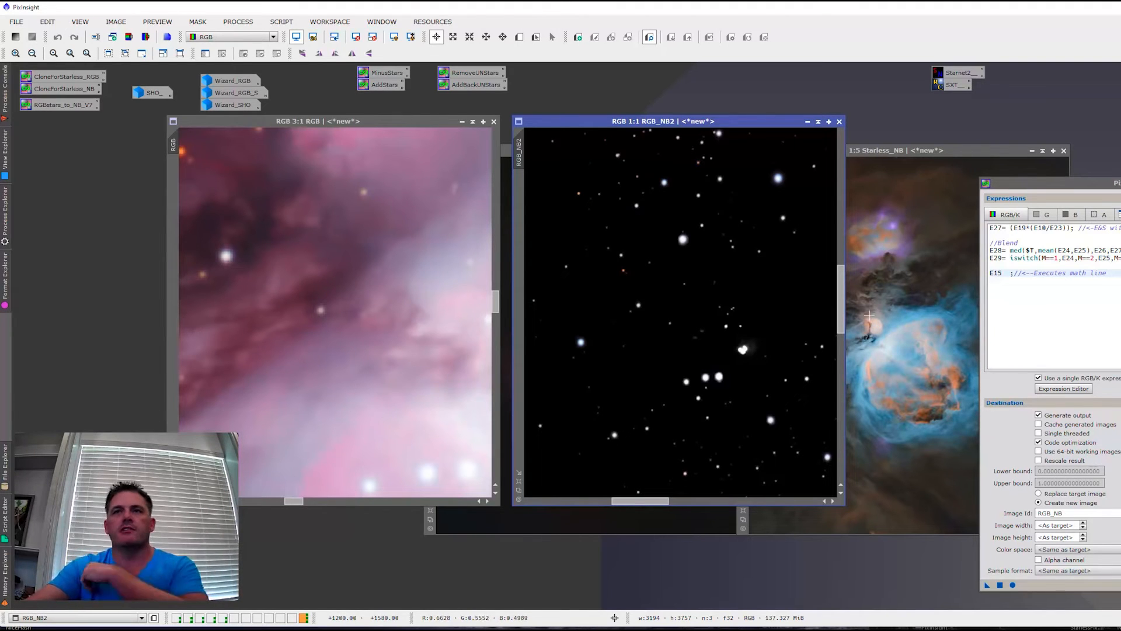
# - Correct the luminance mask comments on lines E20 to E23 in PixelMath to read E16, E17, E18 and E19 Mask
pyautogui.moveTo(1051, 183); pyautogui.dragTo(845, 133)
pyautogui.scroll(-5, 827, 274)
pyautogui.scroll(5, 826, 274)
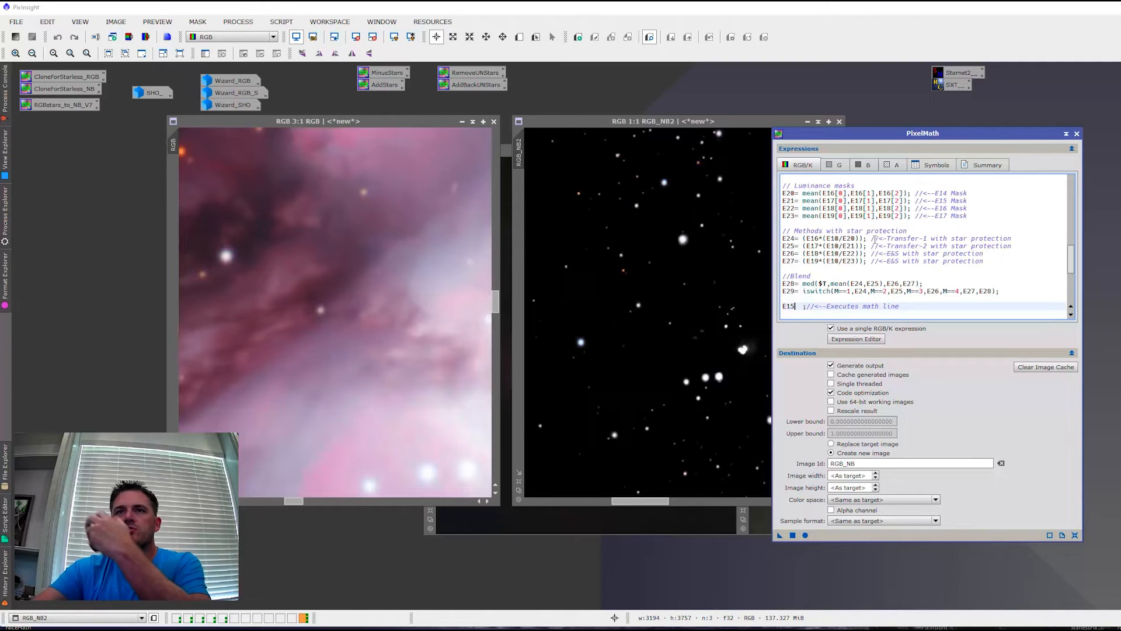
pyautogui.scroll(2, 724, 393)
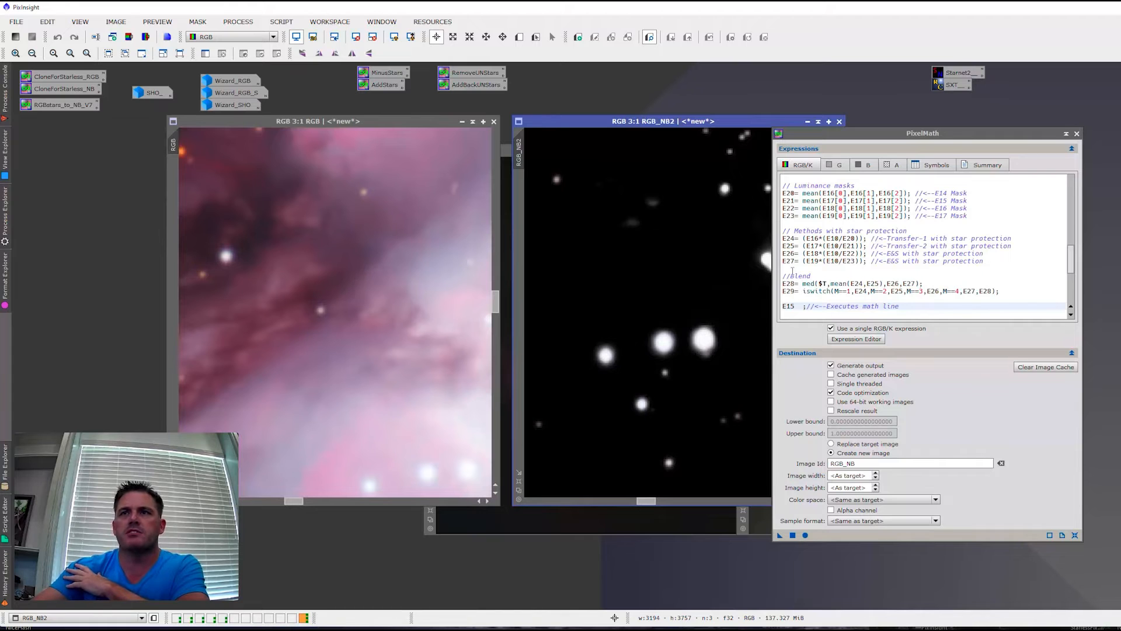
pyautogui.scroll(6, 862, 272)
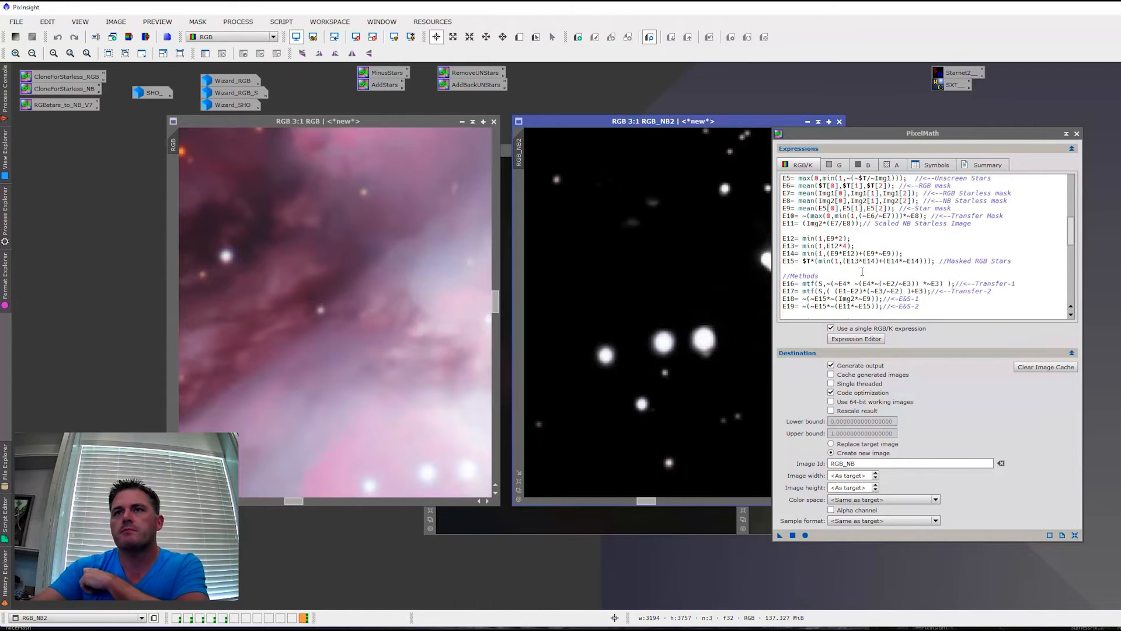
pyautogui.scroll(-2, 862, 272)
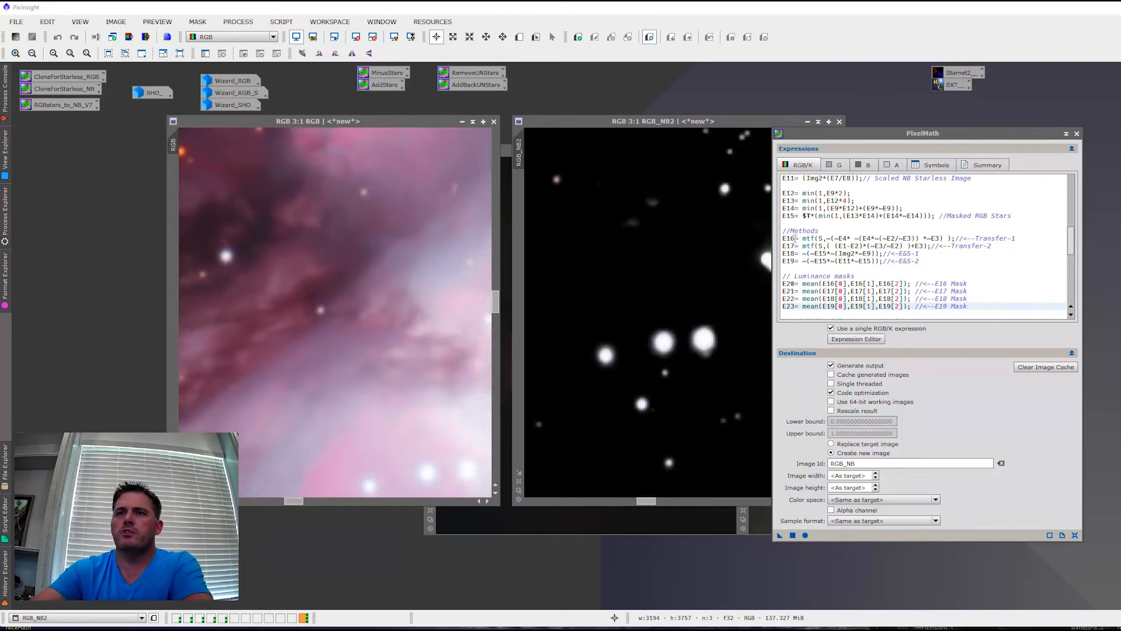
# - Review the E16 Transfer-1 equation against the reverse-stretch definitions E1 to E4 that it uses
pyautogui.scroll(5, 819, 246)
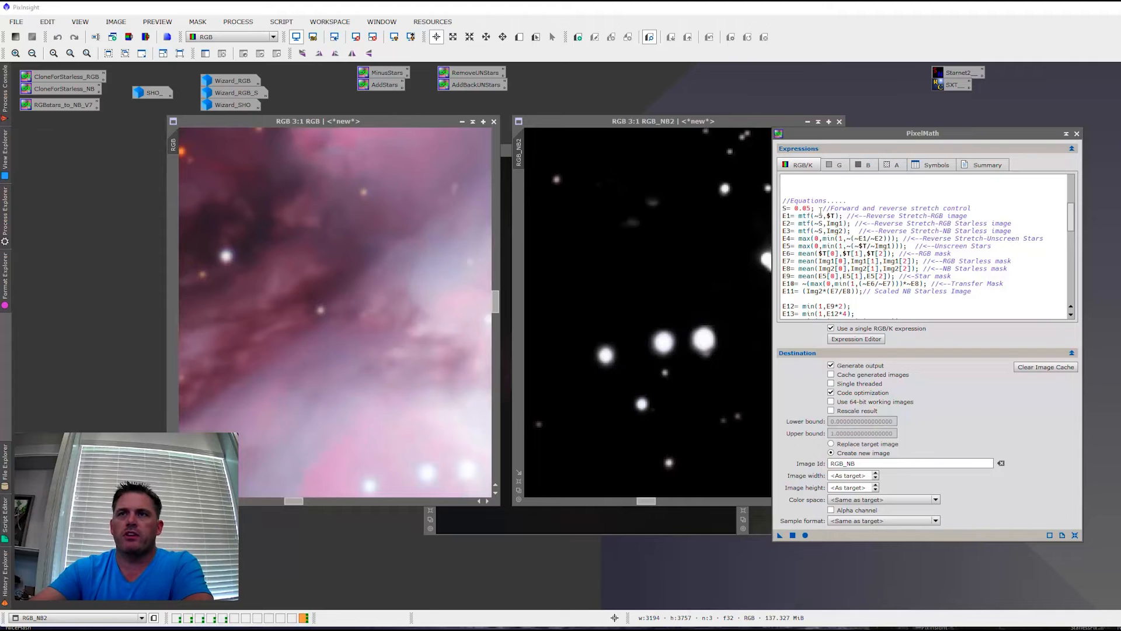
pyautogui.scroll(-4, 824, 231)
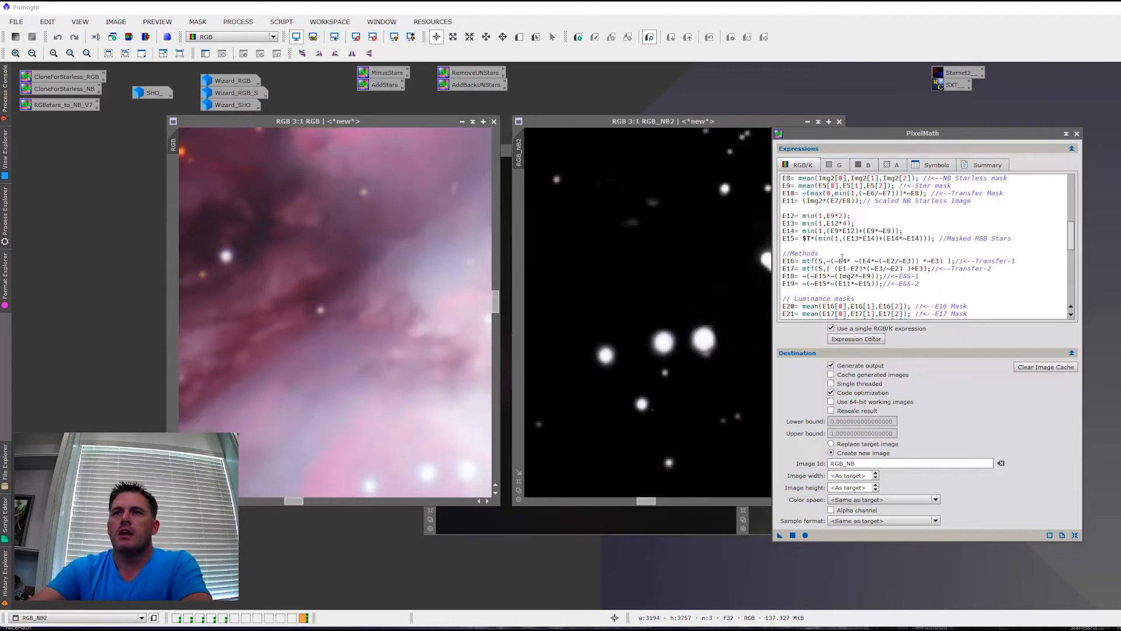
pyautogui.scroll(2, 847, 257)
pyautogui.scroll(1, 872, 224)
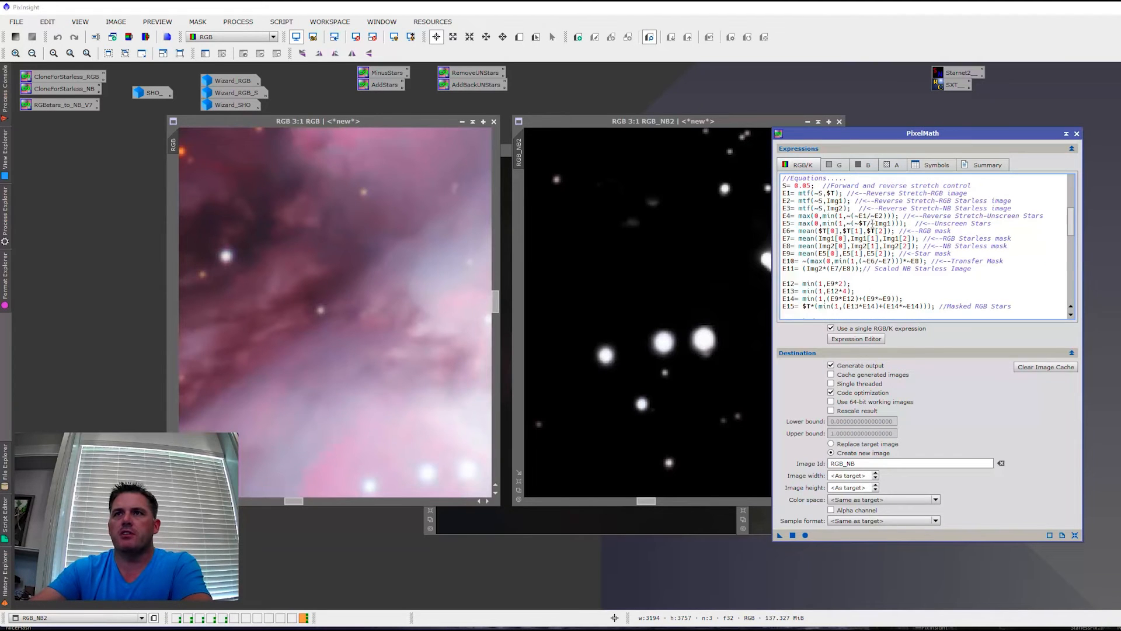
pyautogui.scroll(-3, 898, 223)
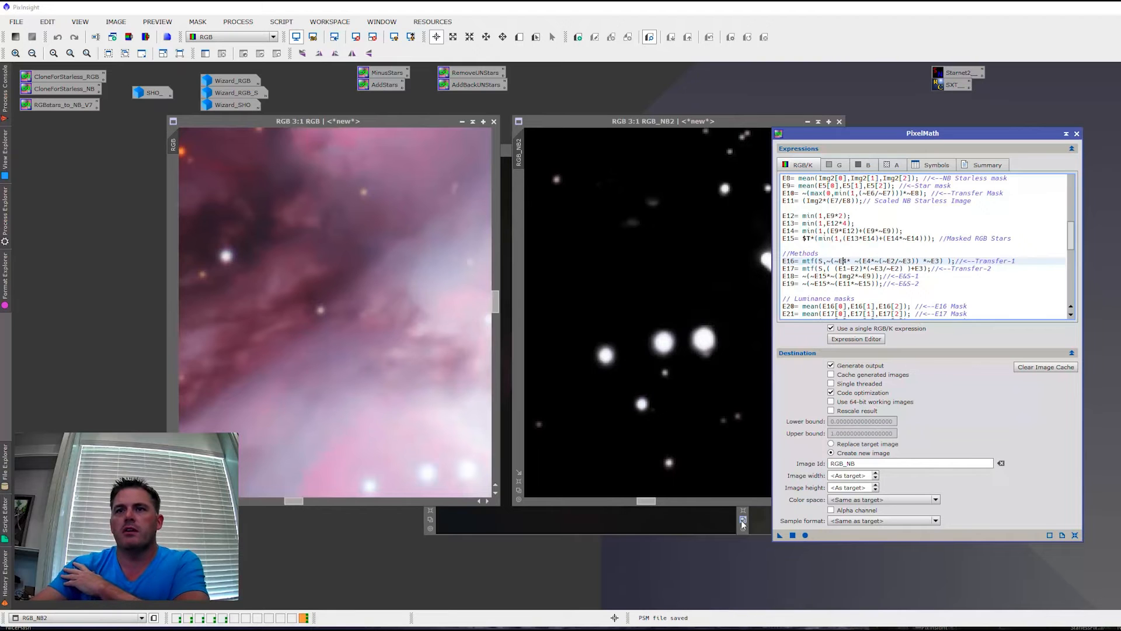
# - Rearrange the windows so the Starless_NB and Starless_RGB images can be viewed beside the PixelMath equations
pyautogui.moveTo(839, 135); pyautogui.dragTo(752, 313)
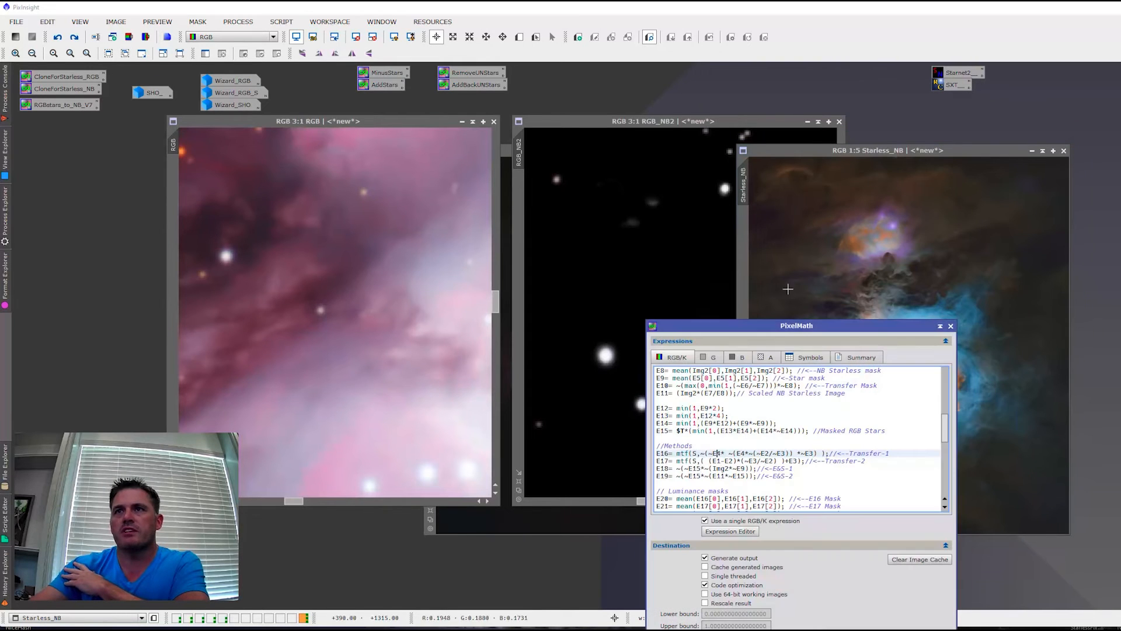
pyautogui.moveTo(881, 152); pyautogui.dragTo(741, 93)
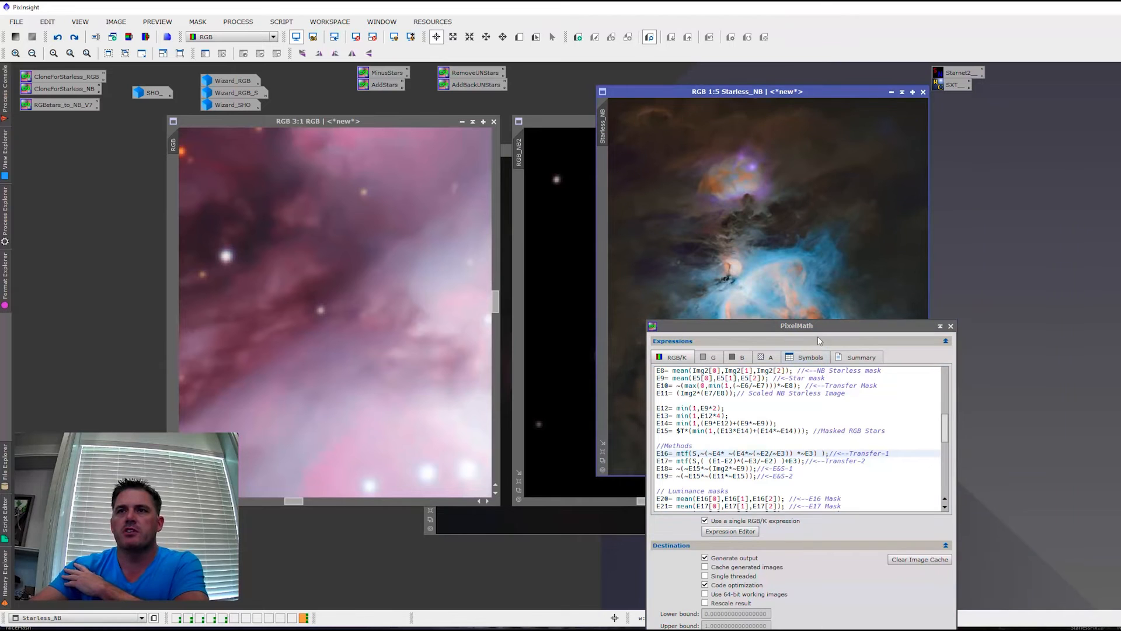
pyautogui.moveTo(821, 323); pyautogui.dragTo(989, 167)
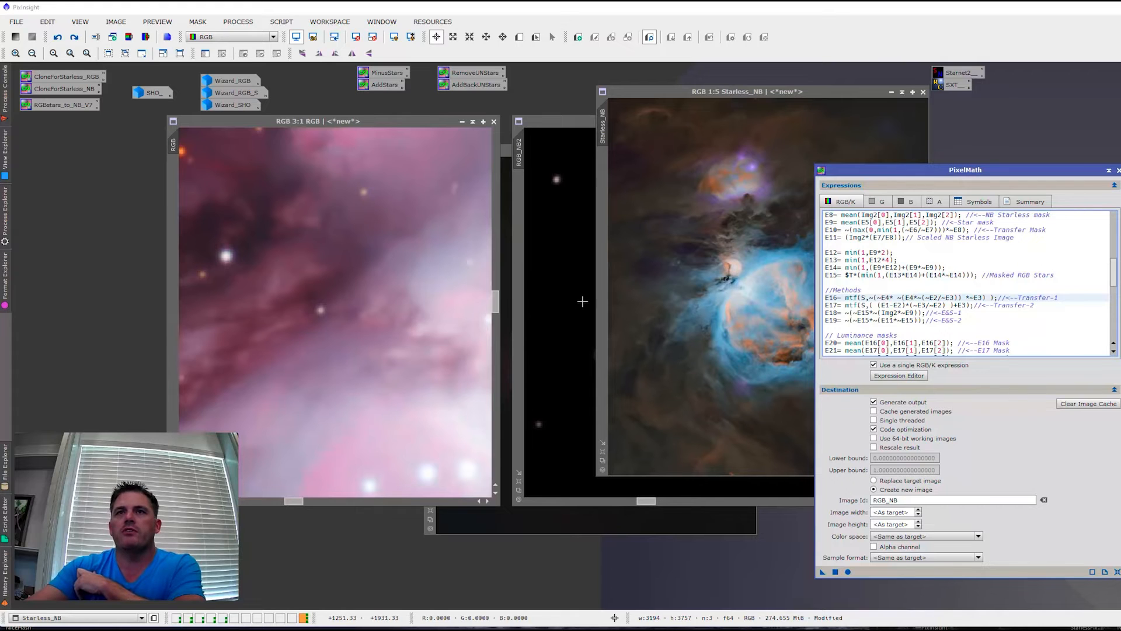
pyautogui.click(548, 529)
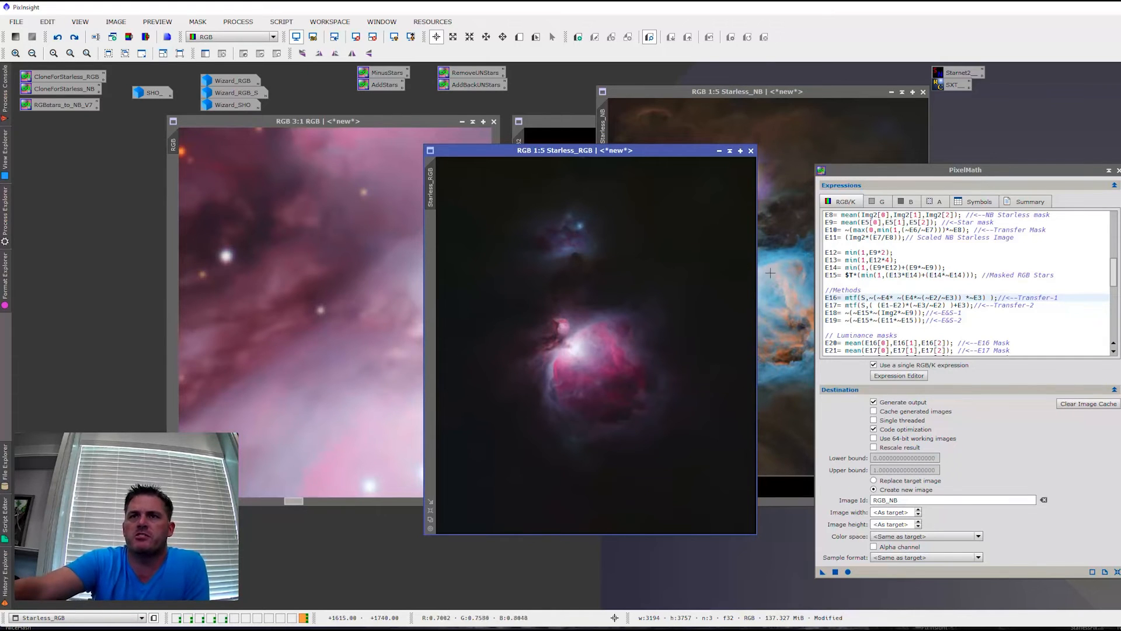
# - Trace the terms of the E17 Transfer-2 equation on the RGB, Starless_RGB and Starless_NB images
pyautogui.click(898, 305)
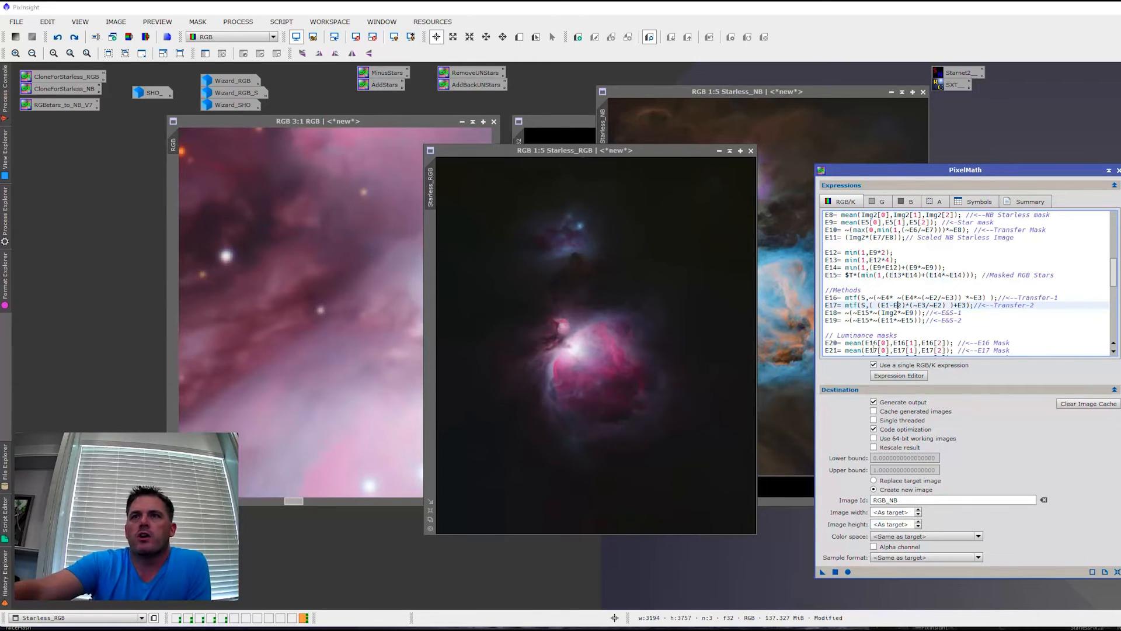
pyautogui.click(391, 192)
pyautogui.click(578, 285)
pyautogui.click(351, 268)
pyautogui.click(544, 282)
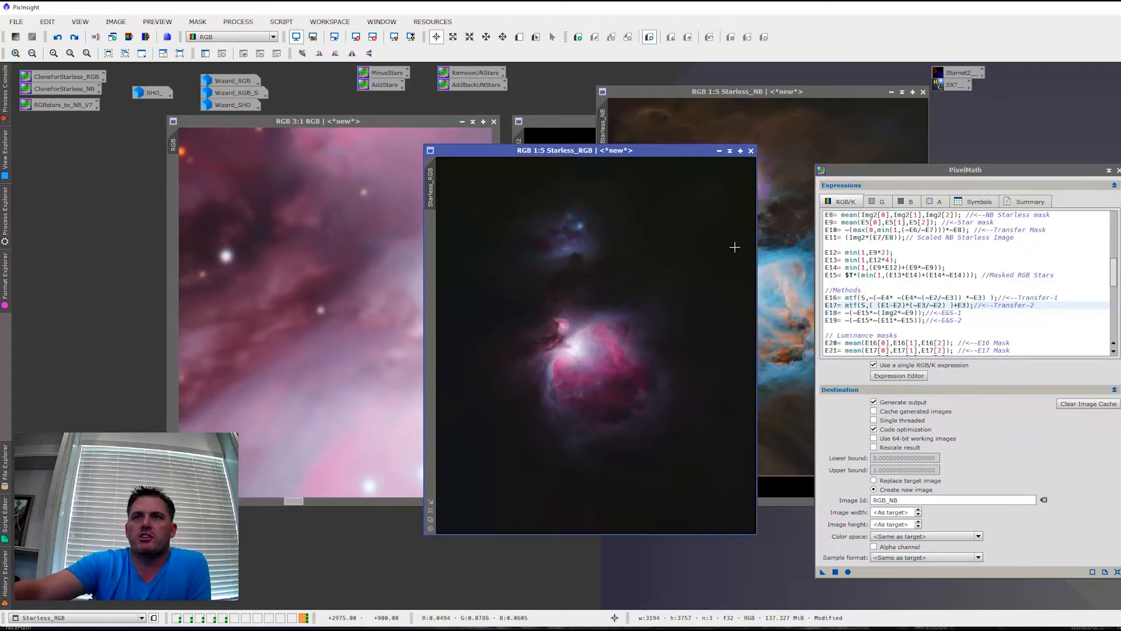
pyautogui.click(783, 233)
pyautogui.click(493, 356)
pyautogui.click(780, 124)
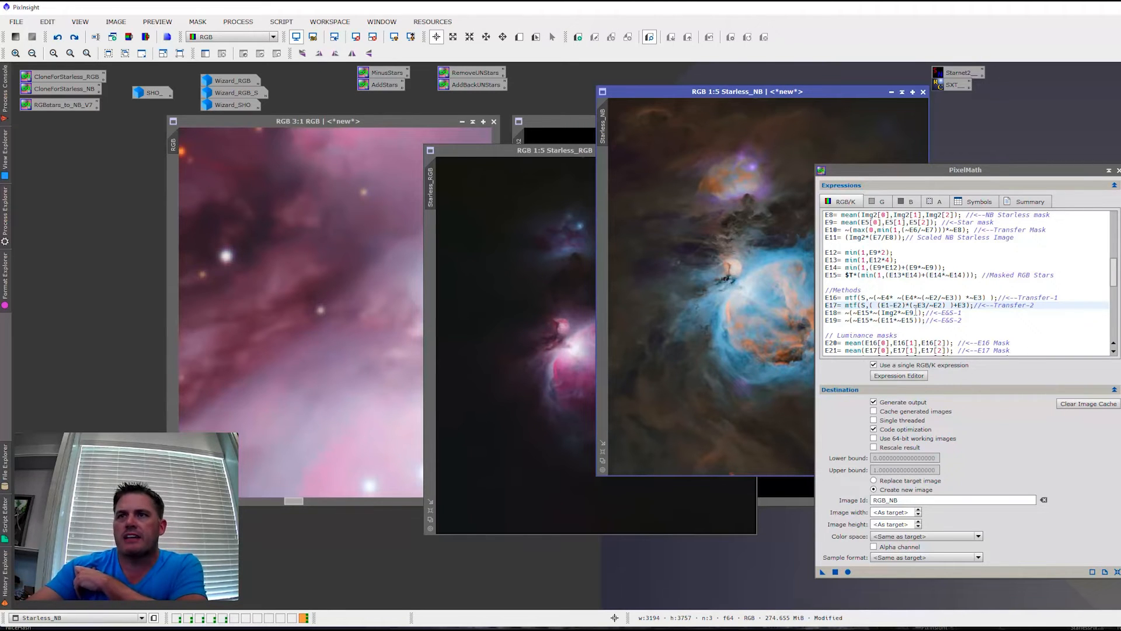
# - Set the executed line at the end of the PixelMath expression to E29
pyautogui.scroll(-5, 917, 306)
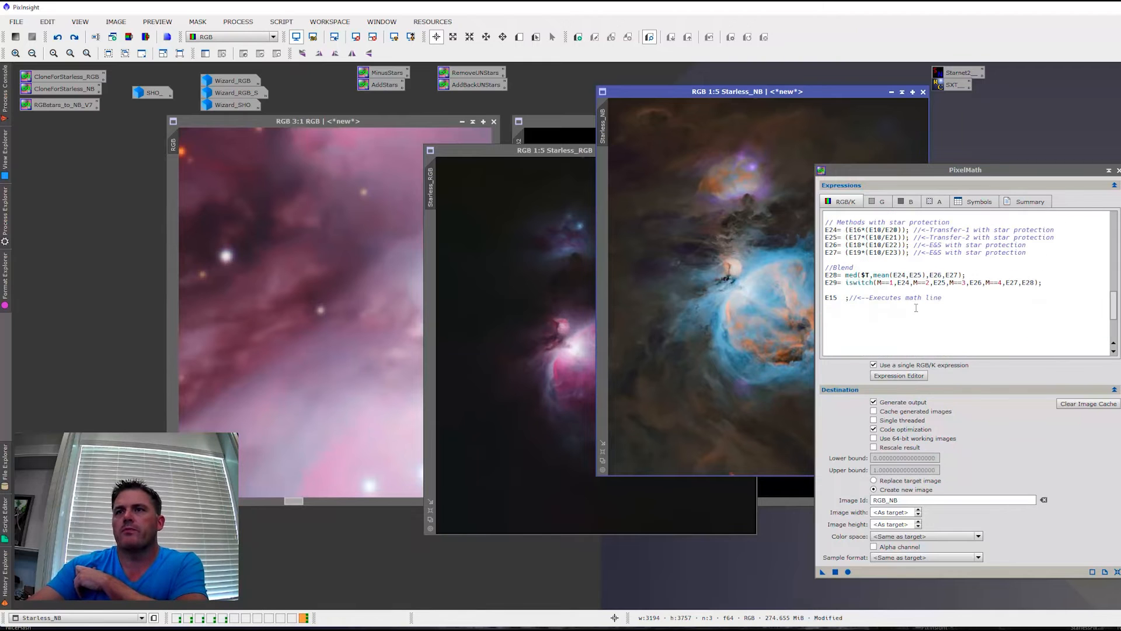
pyautogui.doubleClick(832, 298)
pyautogui.write('E29')
# - Set the method variable M to 1 and apply PixelMath to the RGB image to create the combined image
pyautogui.scroll(10, 935, 316)
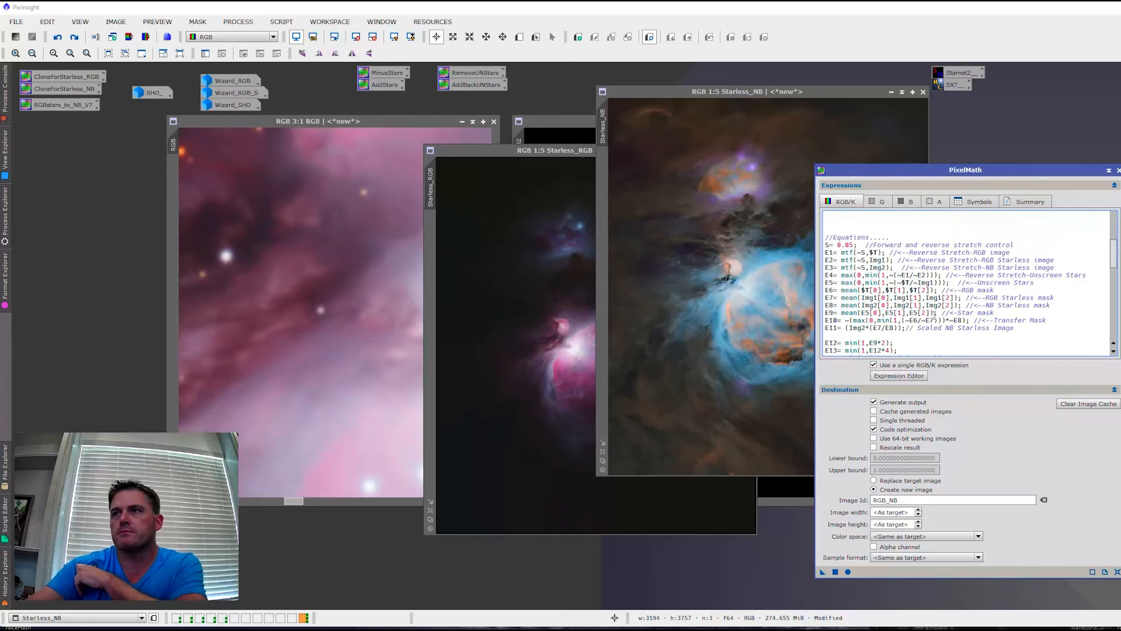
pyautogui.doubleClick(840, 270)
pyautogui.write('1')
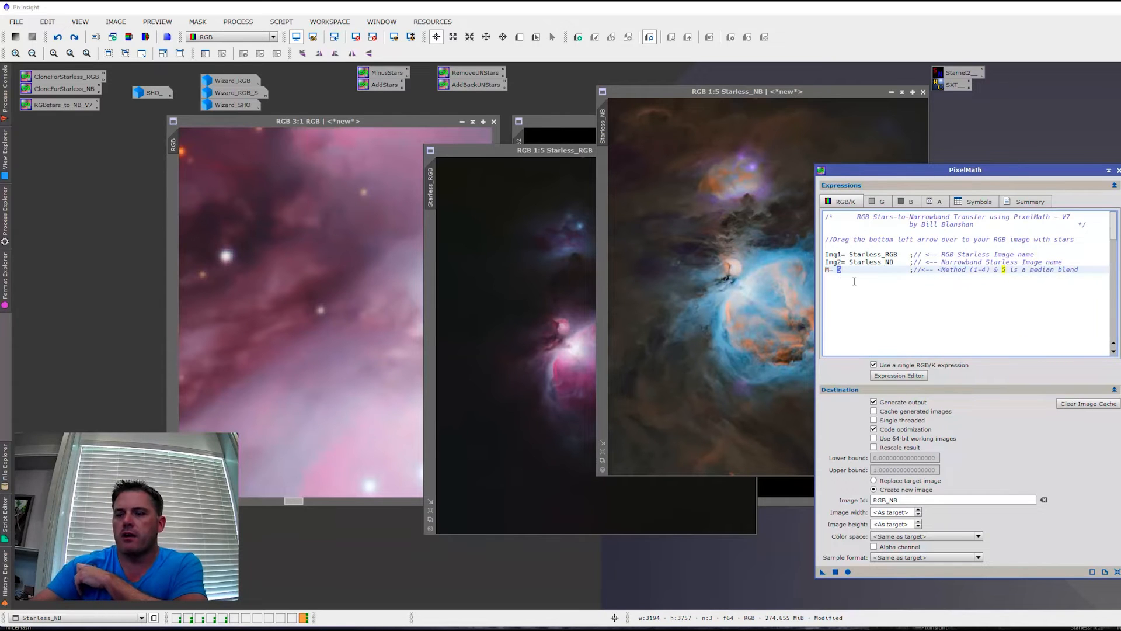
pyautogui.moveTo(823, 572); pyautogui.dragTo(312, 359)
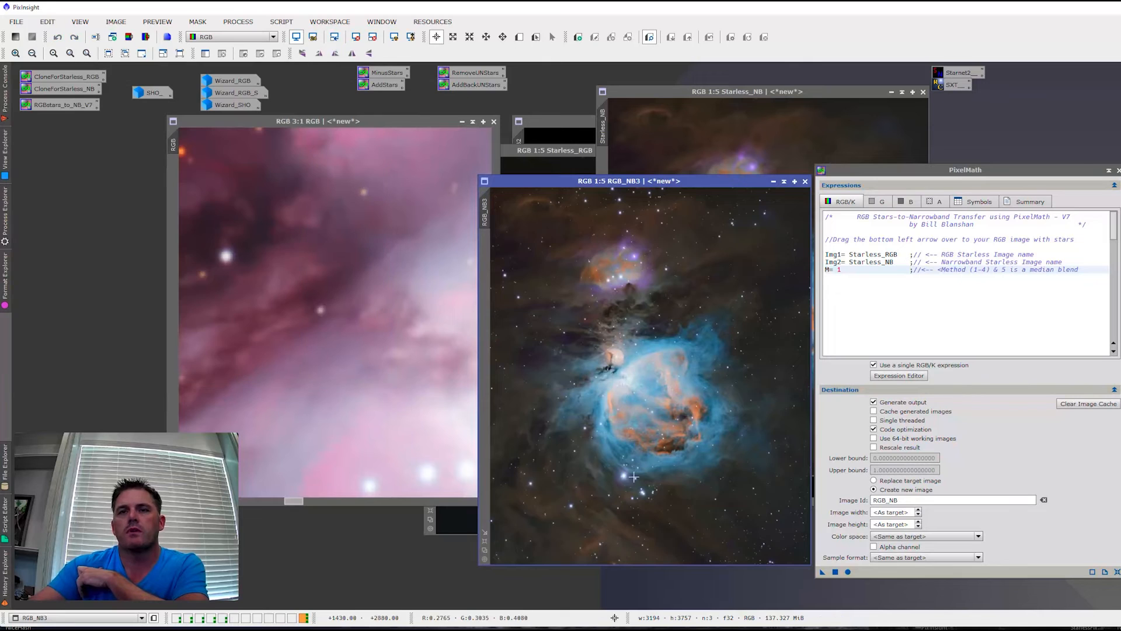
# - Examine the method 1 combined image up close, checking the bright stars, the small orange stars and the nebula core
pyautogui.scroll(5, 625, 488)
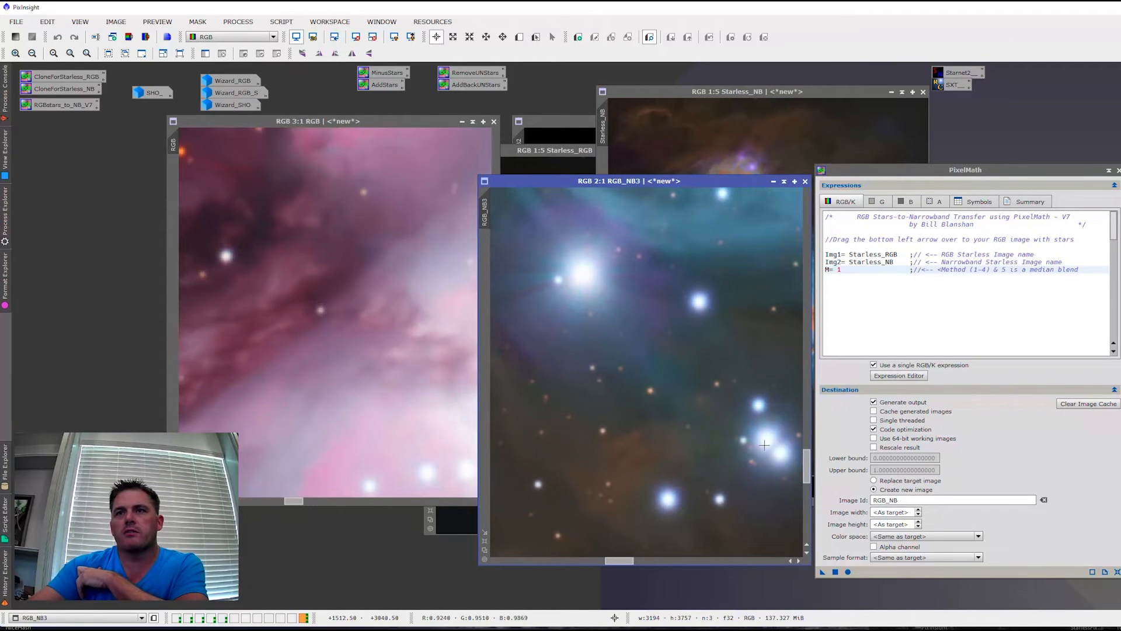
pyautogui.click(651, 390)
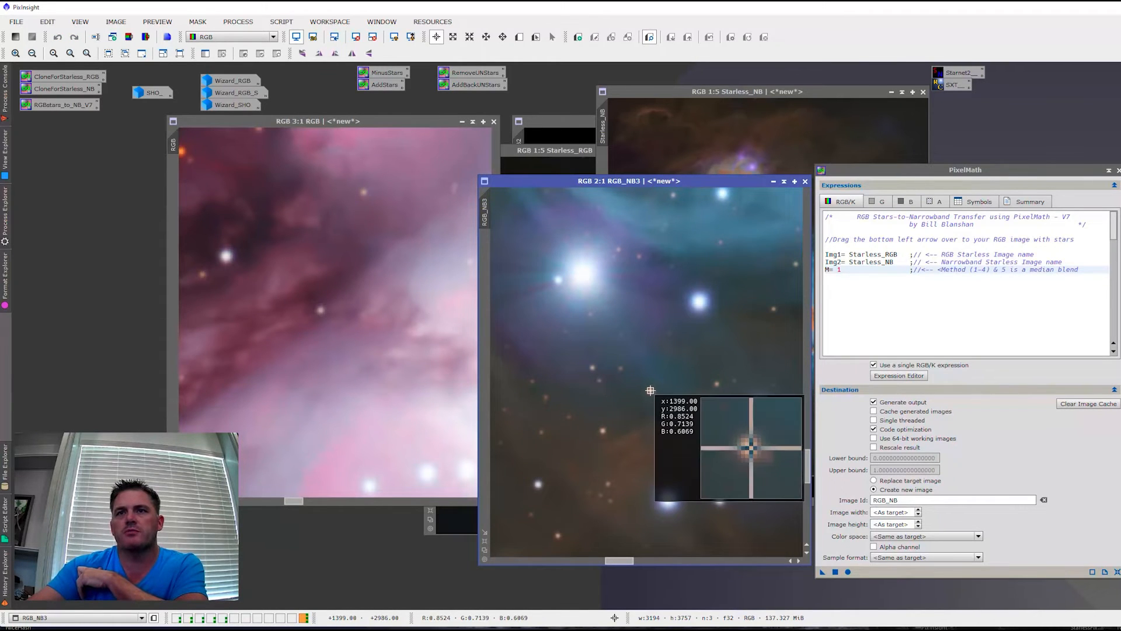
pyautogui.scroll(-4, 631, 397)
pyautogui.scroll(3, 613, 404)
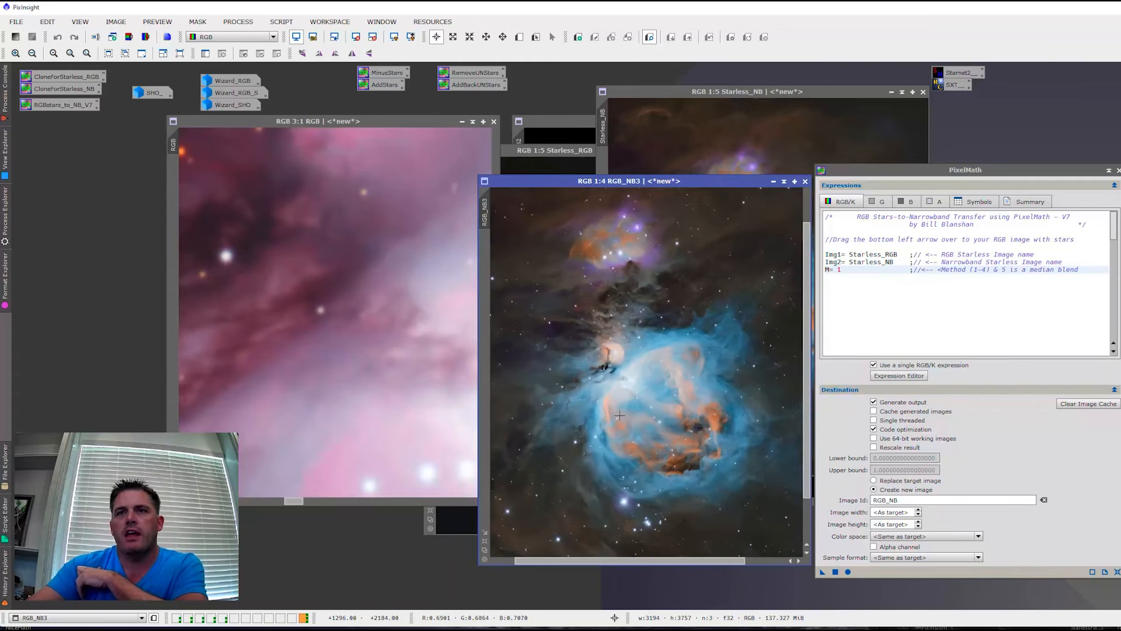
pyautogui.scroll(1, 666, 335)
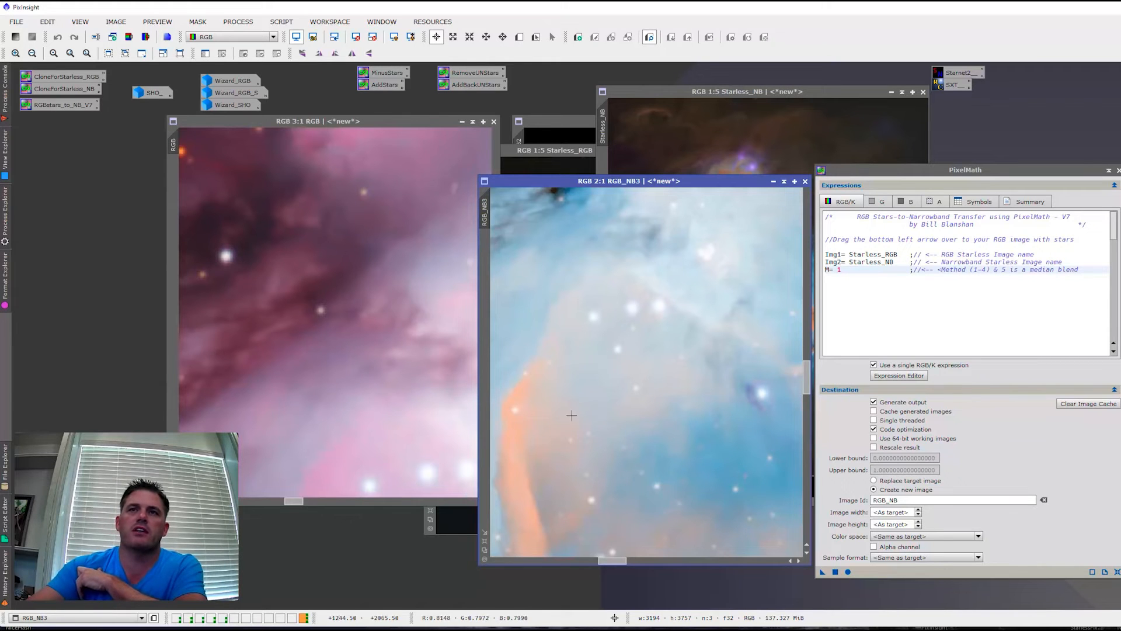
pyautogui.scroll(-1, 657, 405)
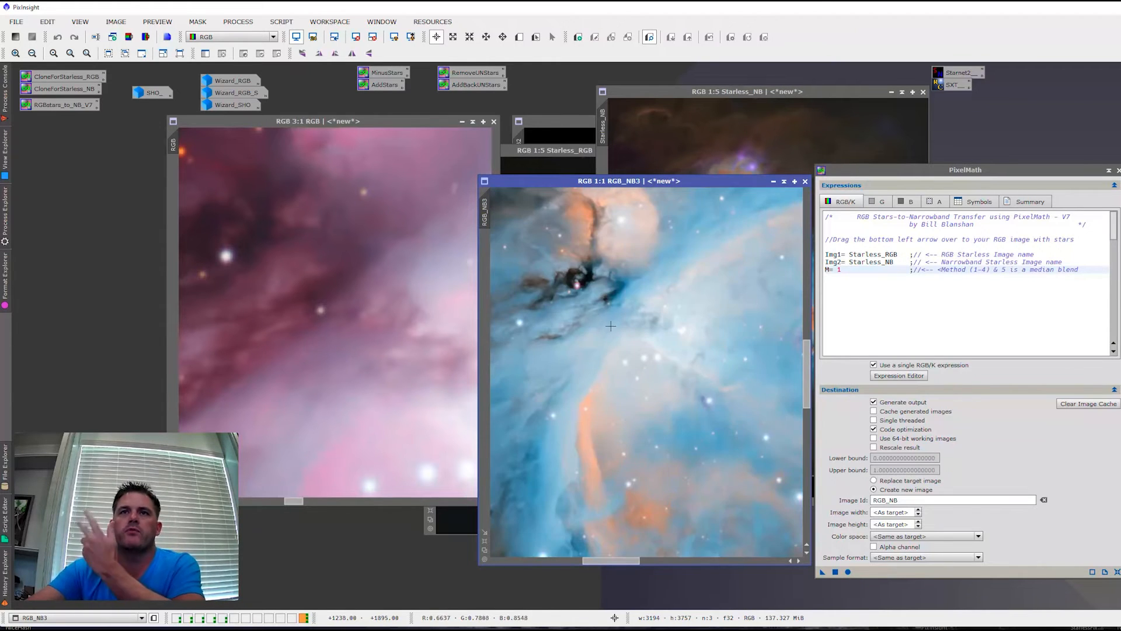
pyautogui.scroll(1, 597, 291)
pyautogui.click(525, 212)
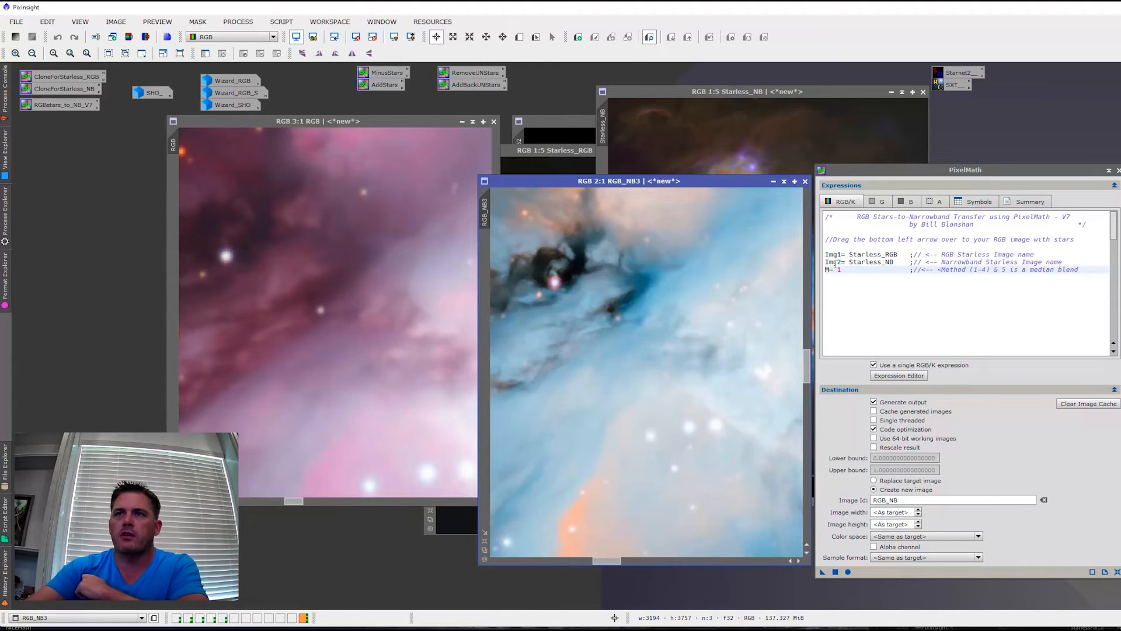
# - Close the method 1 combined image and go through the Transfer-1, Transfer-2 and E&S-1 lines of the PixelMath expression
pyautogui.moveTo(713, 182); pyautogui.dragTo(660, 190)
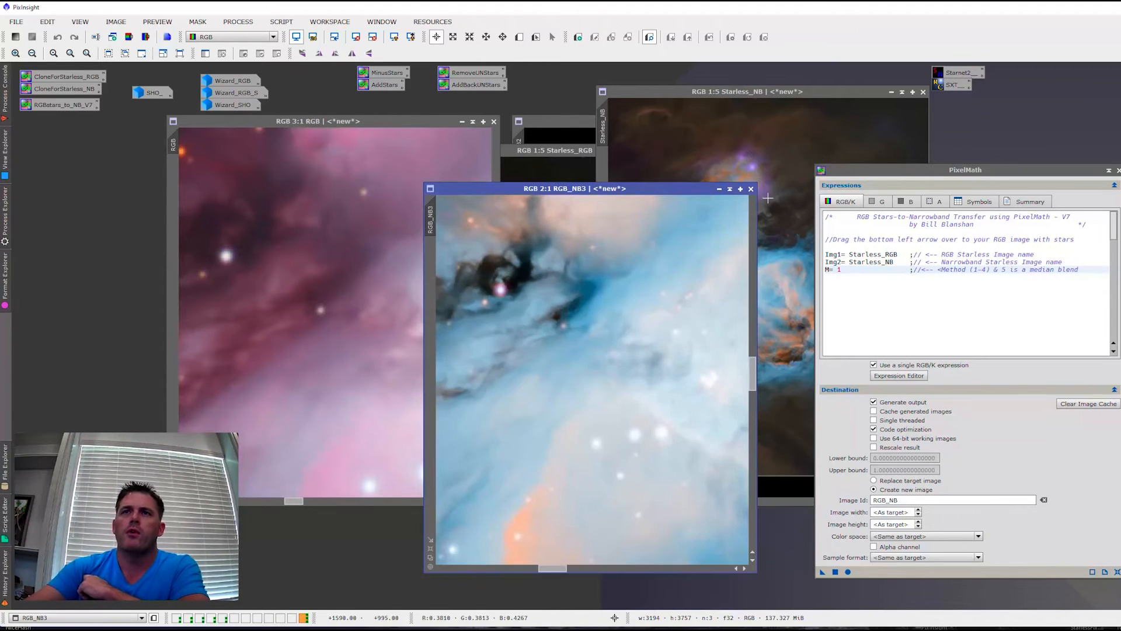
pyautogui.click(751, 188)
pyautogui.scroll(-10, 941, 298)
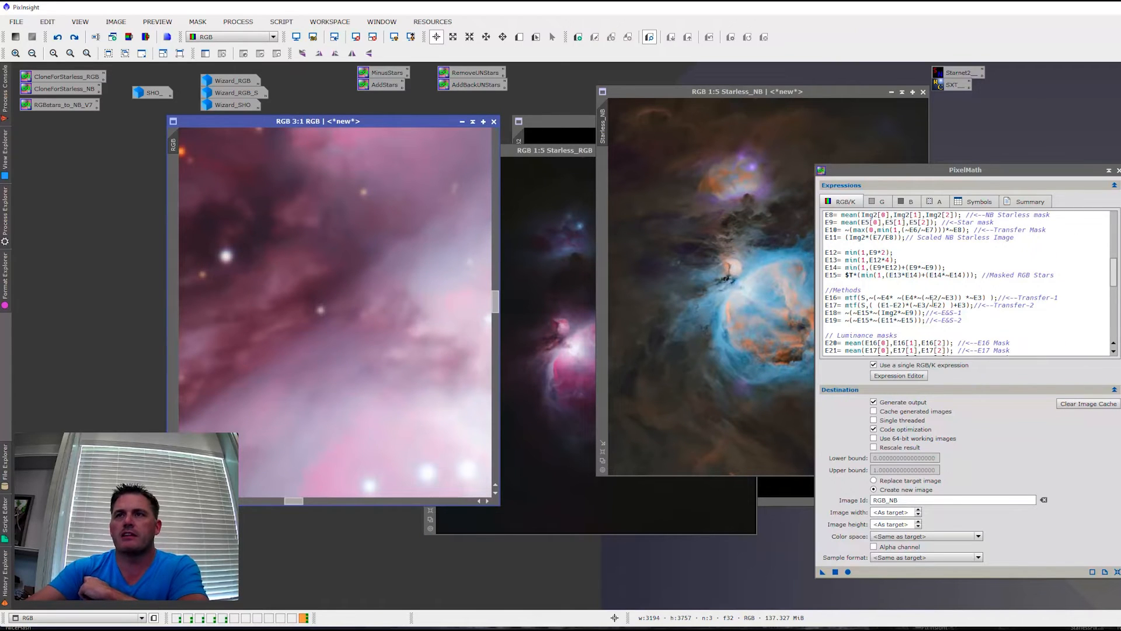
pyautogui.scroll(1, 933, 301)
pyautogui.scroll(2, 929, 303)
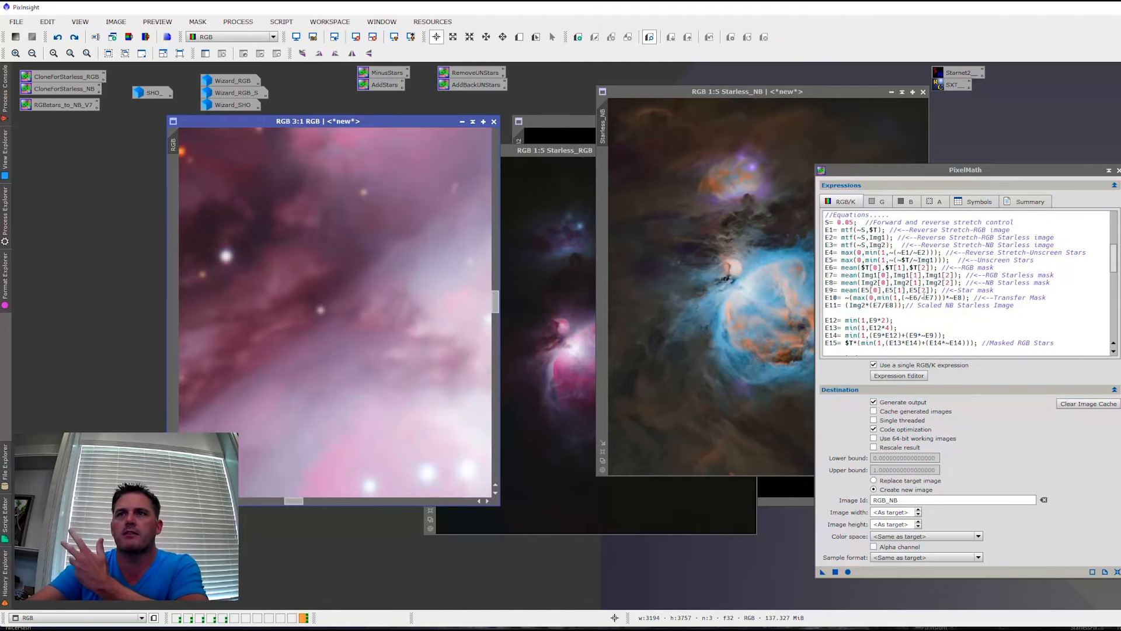
pyautogui.scroll(-3, 925, 300)
pyautogui.click(1037, 298)
pyautogui.click(1027, 306)
pyautogui.click(955, 313)
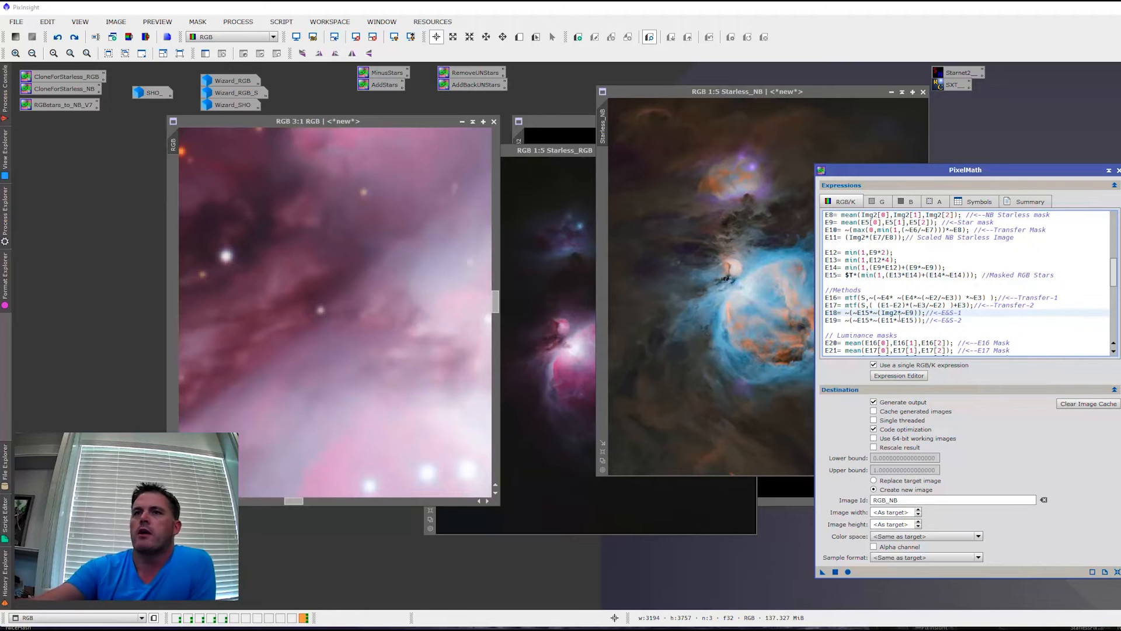
# - Trace the (Img2*~E9) term of the E18 E&S-1 equation on the Starless_NB image
pyautogui.moveTo(713, 91); pyautogui.dragTo(653, 96)
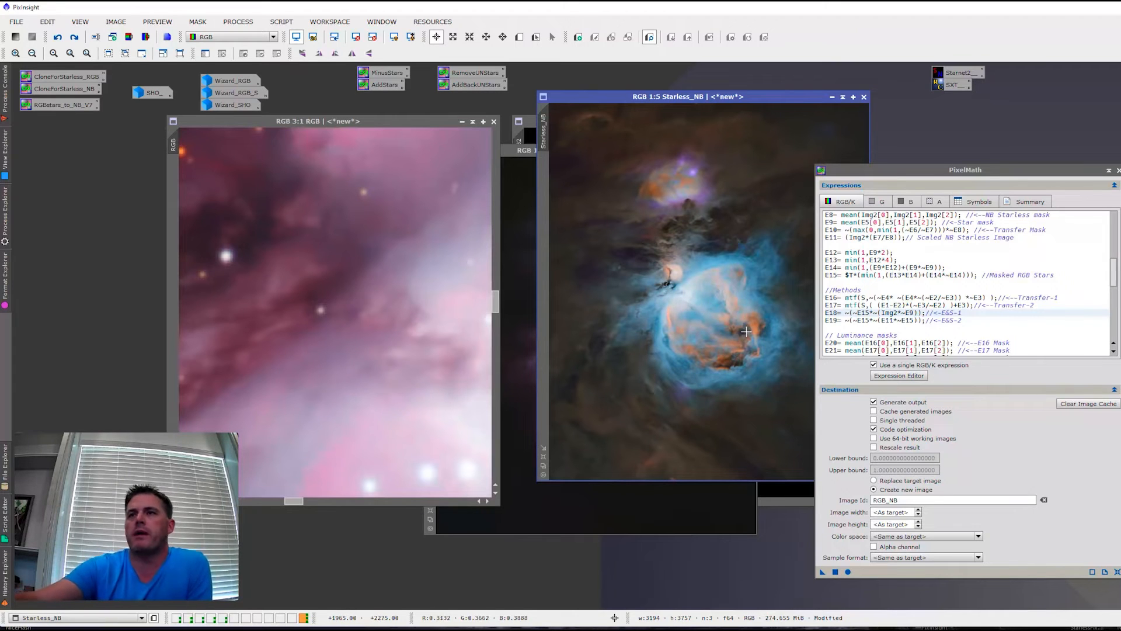
pyautogui.click(906, 312)
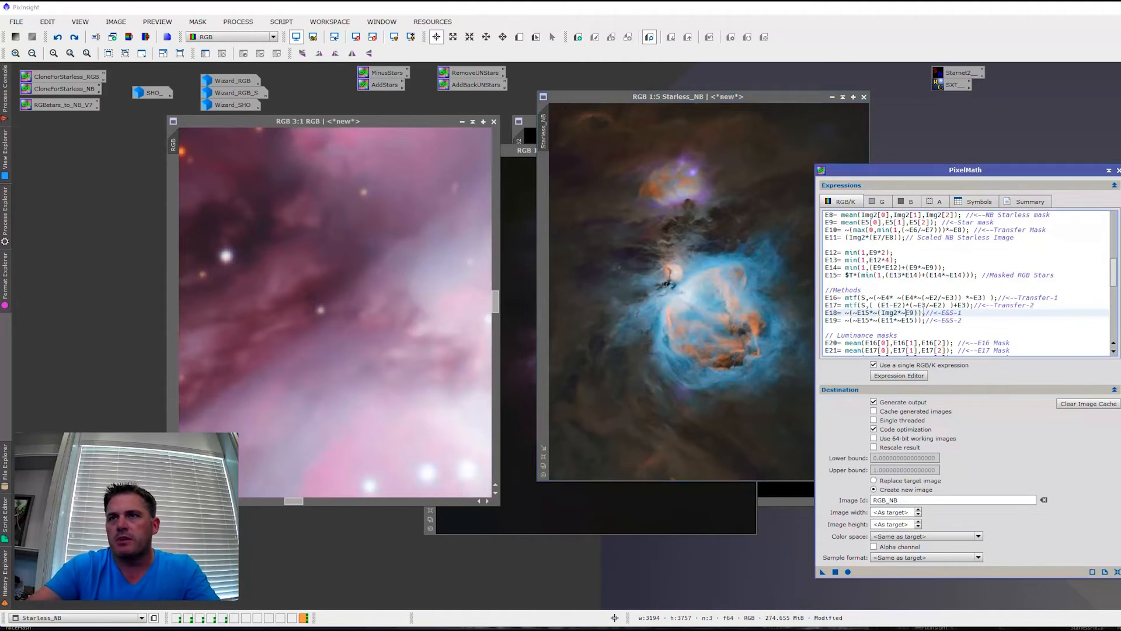
pyautogui.moveTo(918, 312); pyautogui.dragTo(879, 312)
pyautogui.click(900, 316)
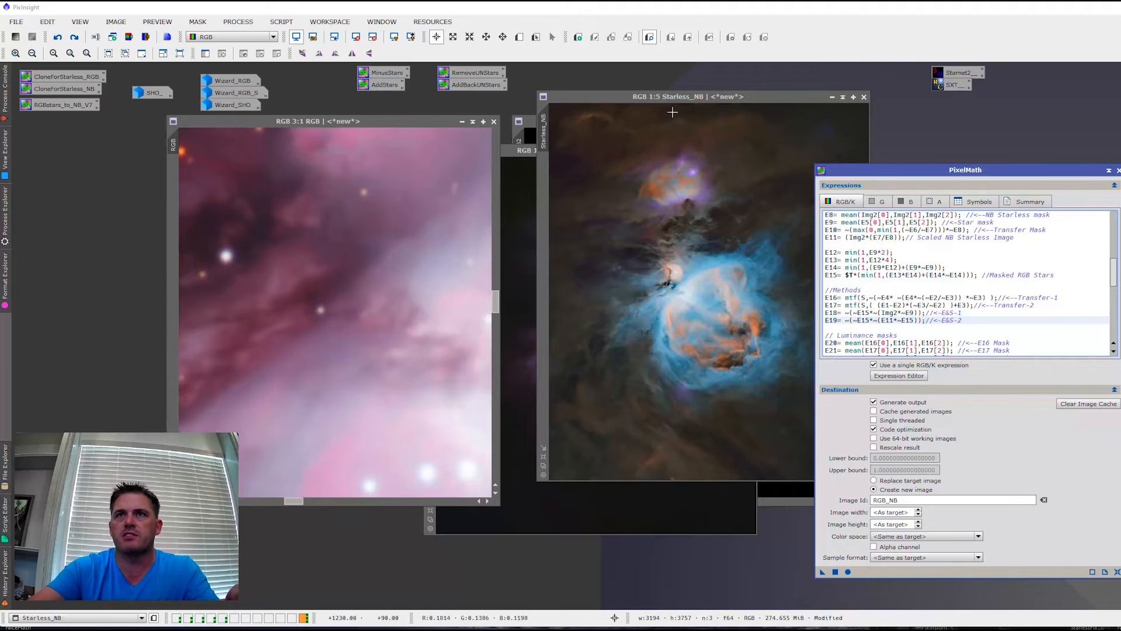
# - Set the executed line of the expression to E9 and apply PixelMath to the RGB image to create the star mask
pyautogui.scroll(10, 852, 265)
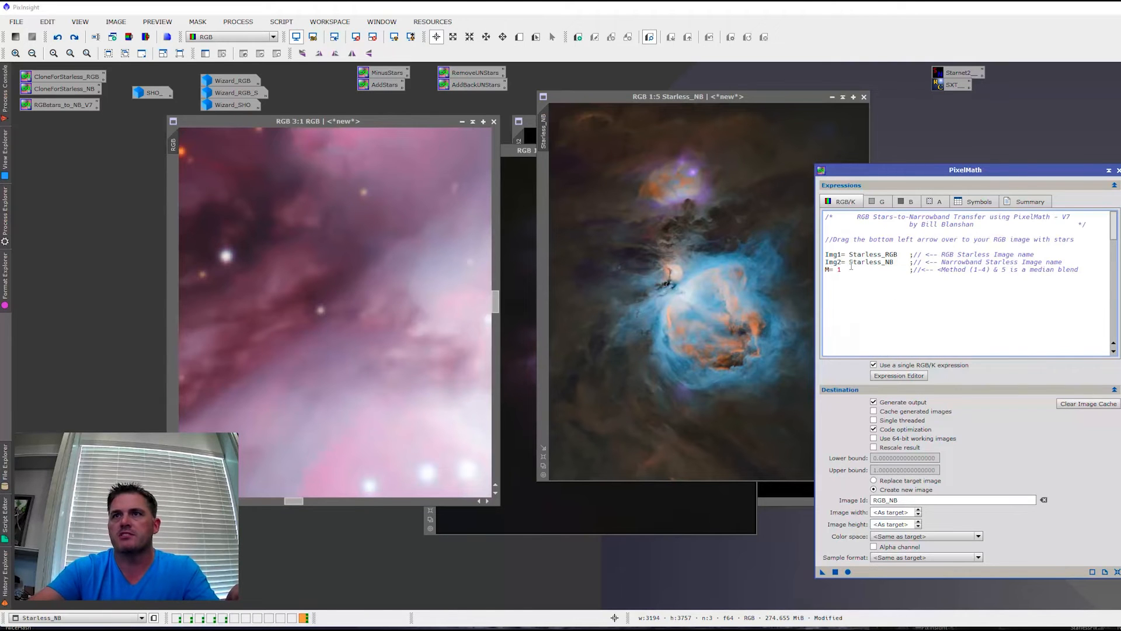
pyautogui.scroll(-5, 883, 298)
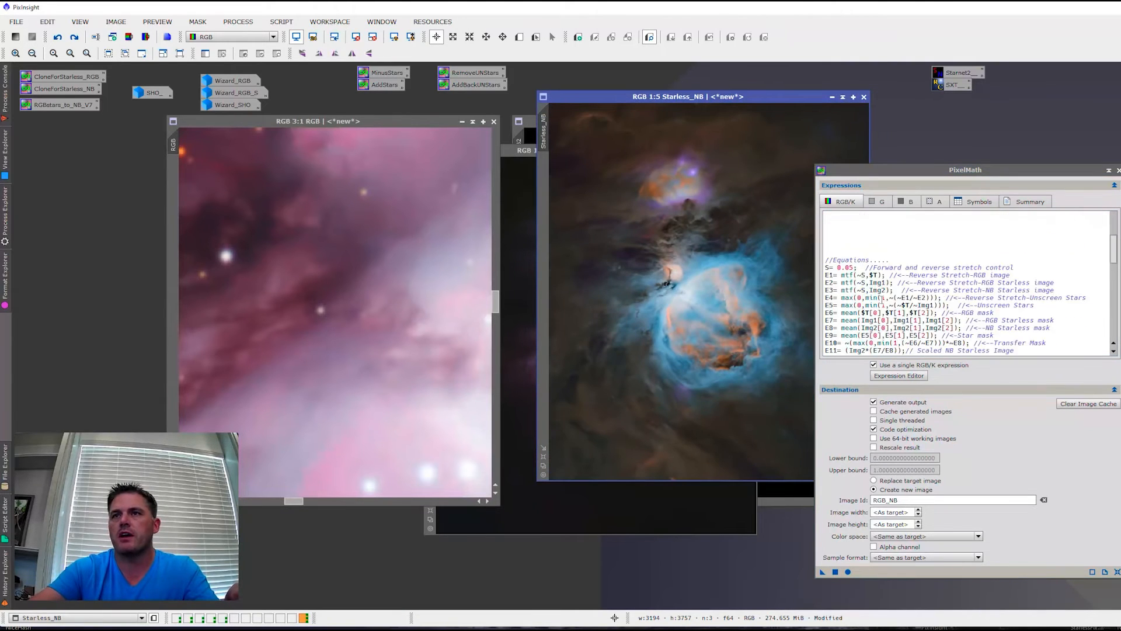
pyautogui.scroll(-2, 883, 299)
pyautogui.scroll(-3, 892, 322)
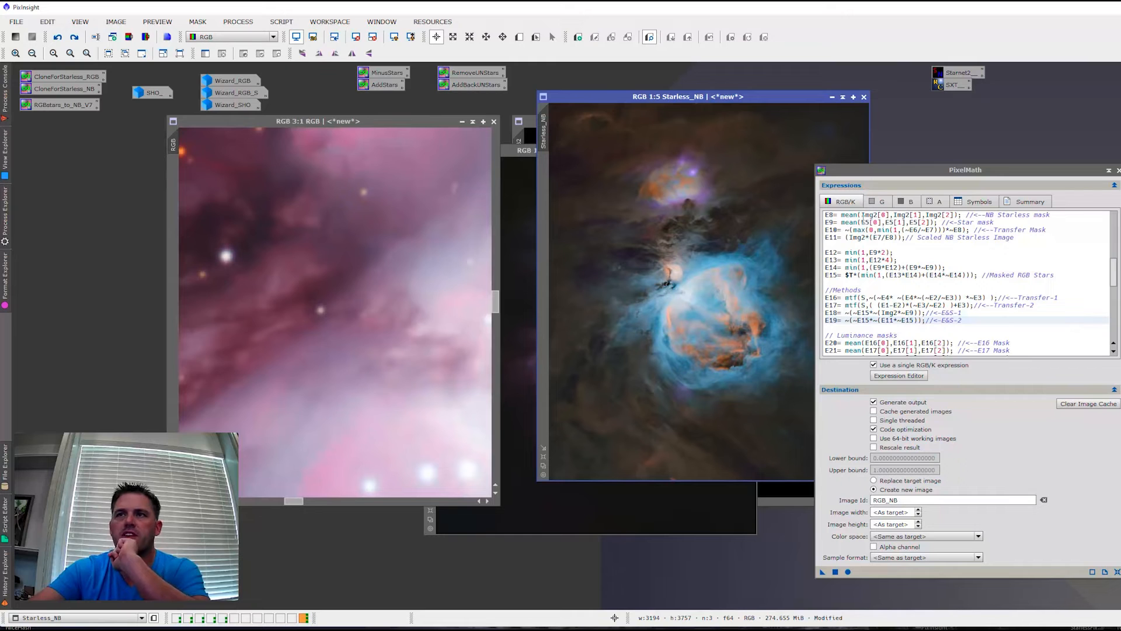
pyautogui.scroll(-6, 847, 221)
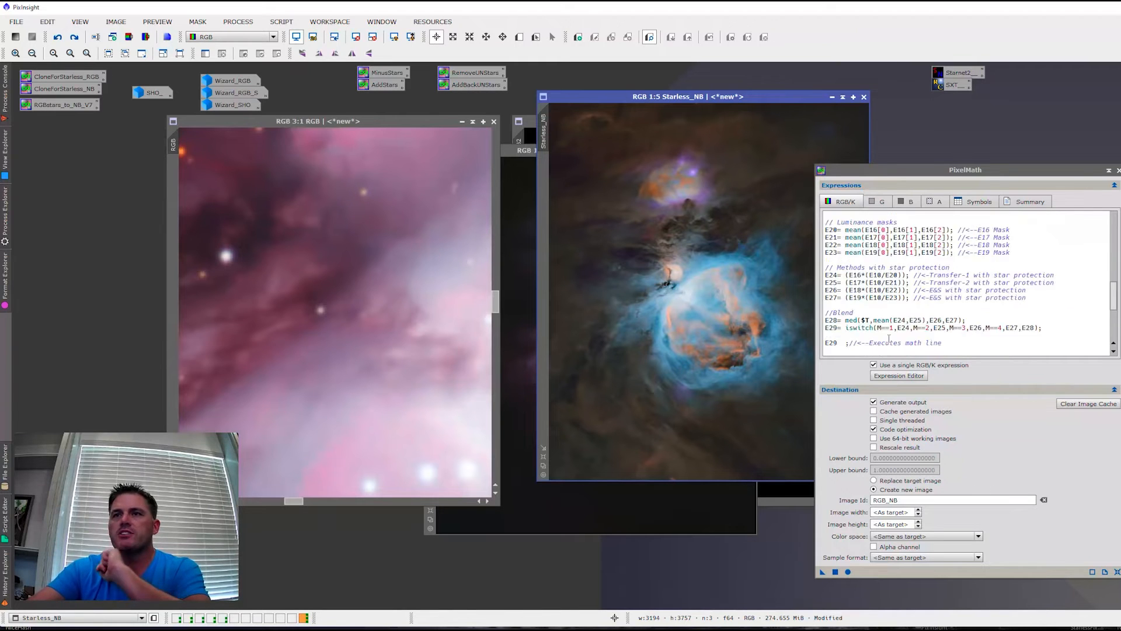
pyautogui.click(835, 320)
pyautogui.press('BackSpace')
pyautogui.write('9')
pyautogui.moveTo(823, 571); pyautogui.dragTo(420, 356)
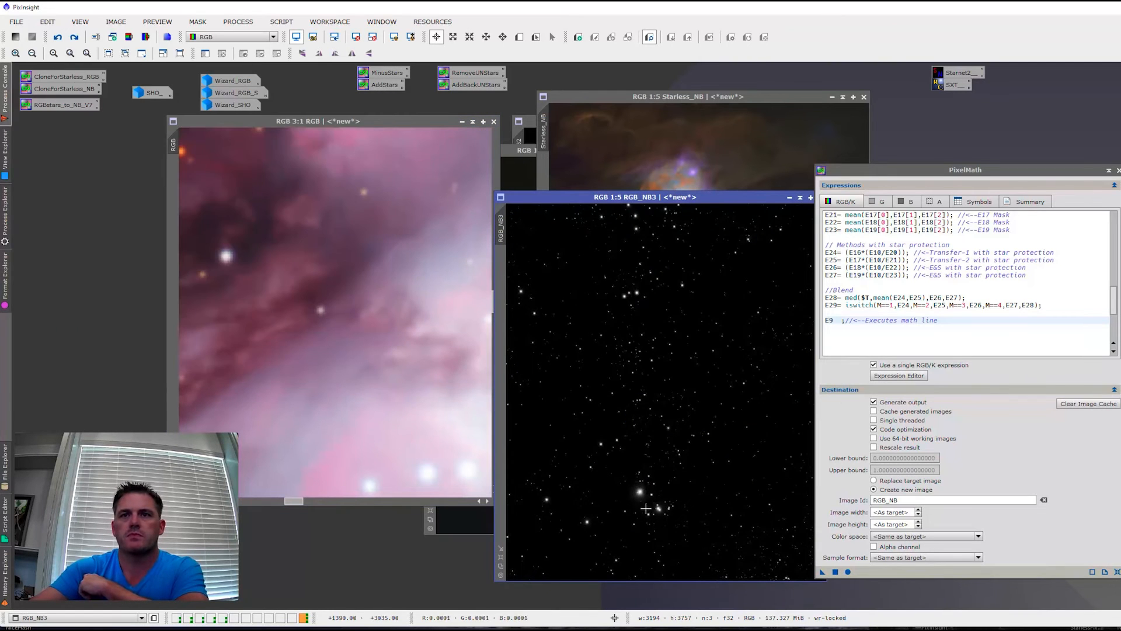
# - Examine the stars in the E9 star mask up close, moving it over the RGB image, and close the mask
pyautogui.scroll(2, 645, 508)
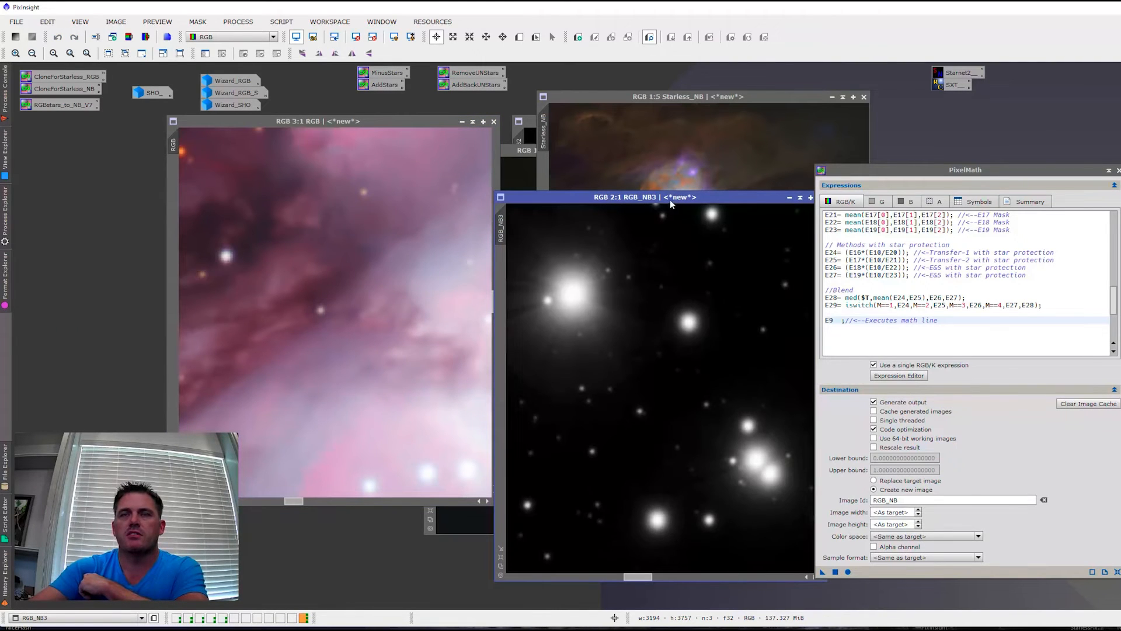
pyautogui.moveTo(671, 199); pyautogui.dragTo(491, 205)
pyautogui.moveTo(392, 300); pyautogui.dragTo(408, 301)
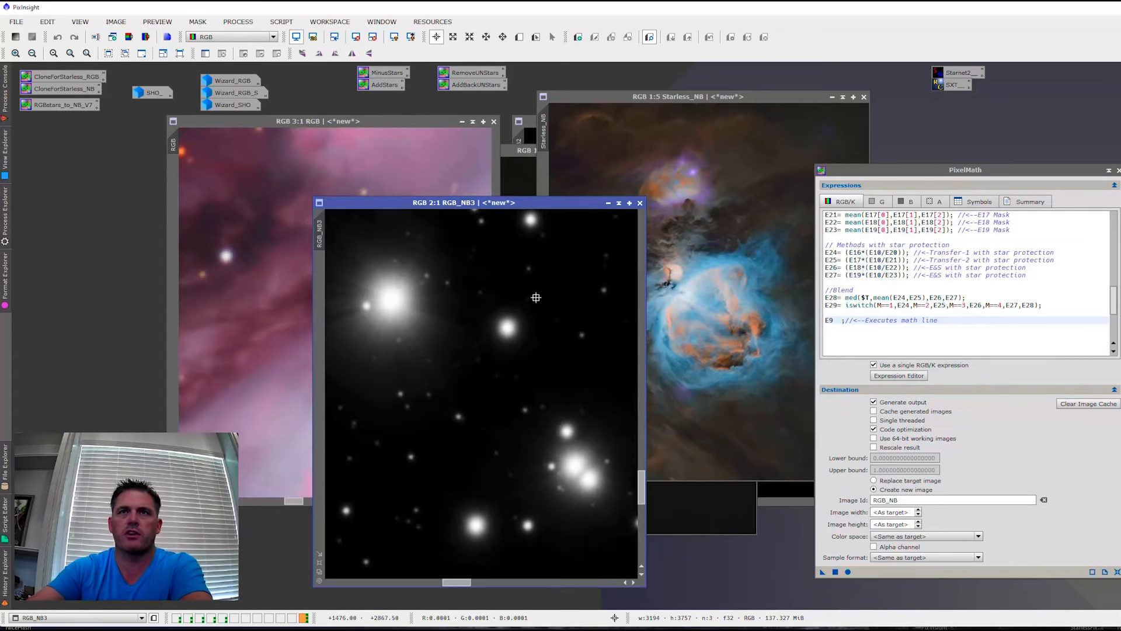
pyautogui.click(639, 203)
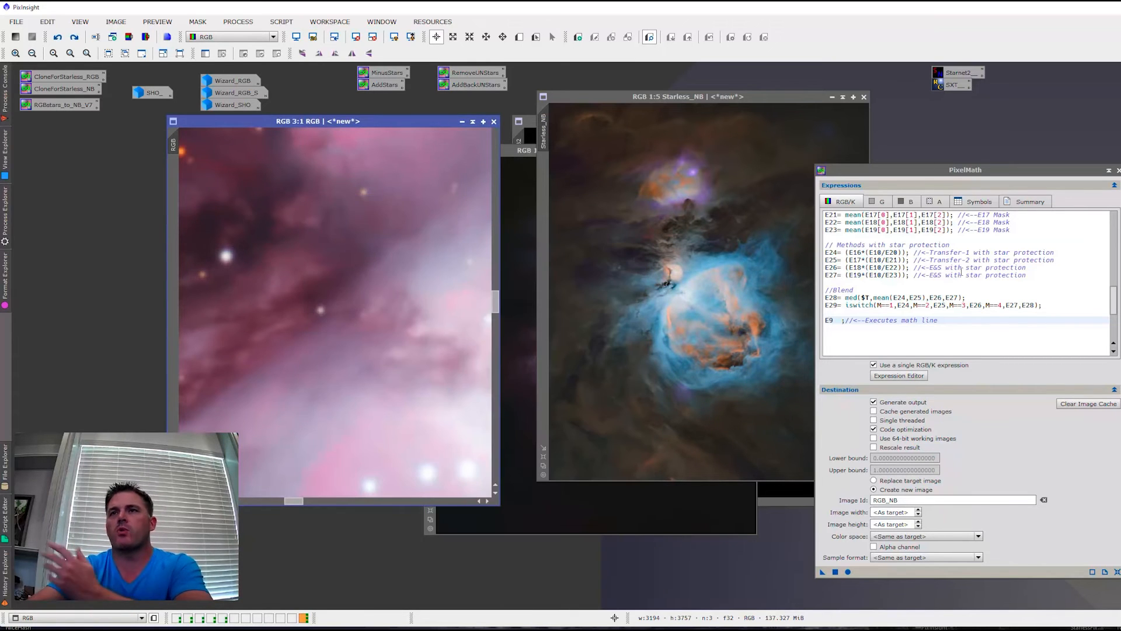
# - Copy (Img2*~E9) from the E18 equation into the executed line and apply PixelMath to the RGB image
pyautogui.scroll(5, 852, 225)
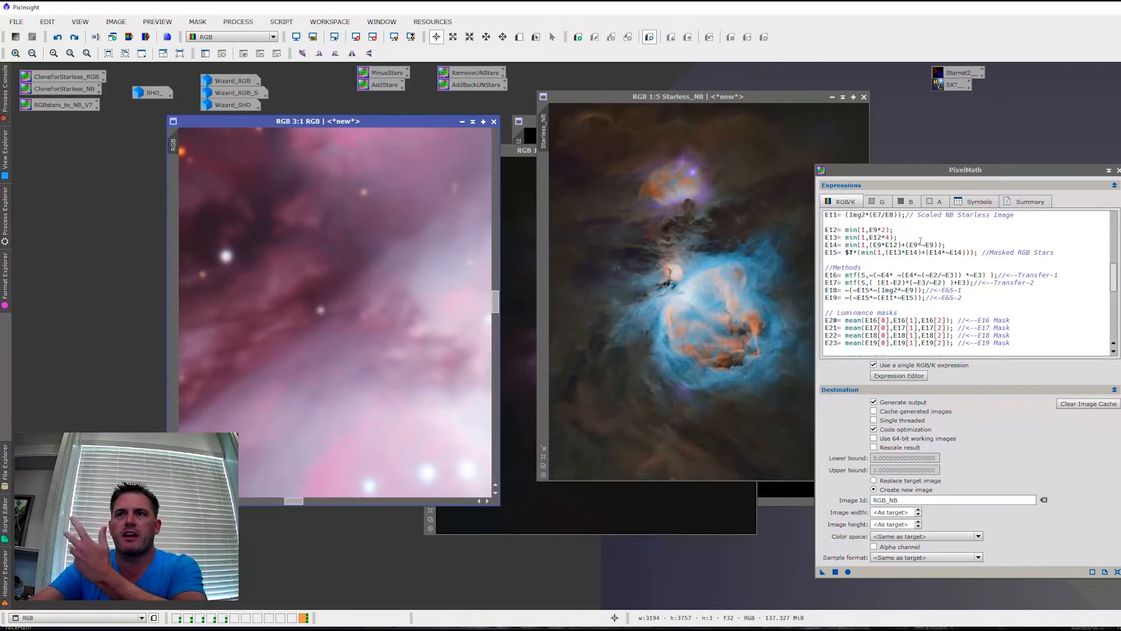
pyautogui.scroll(-5, 922, 314)
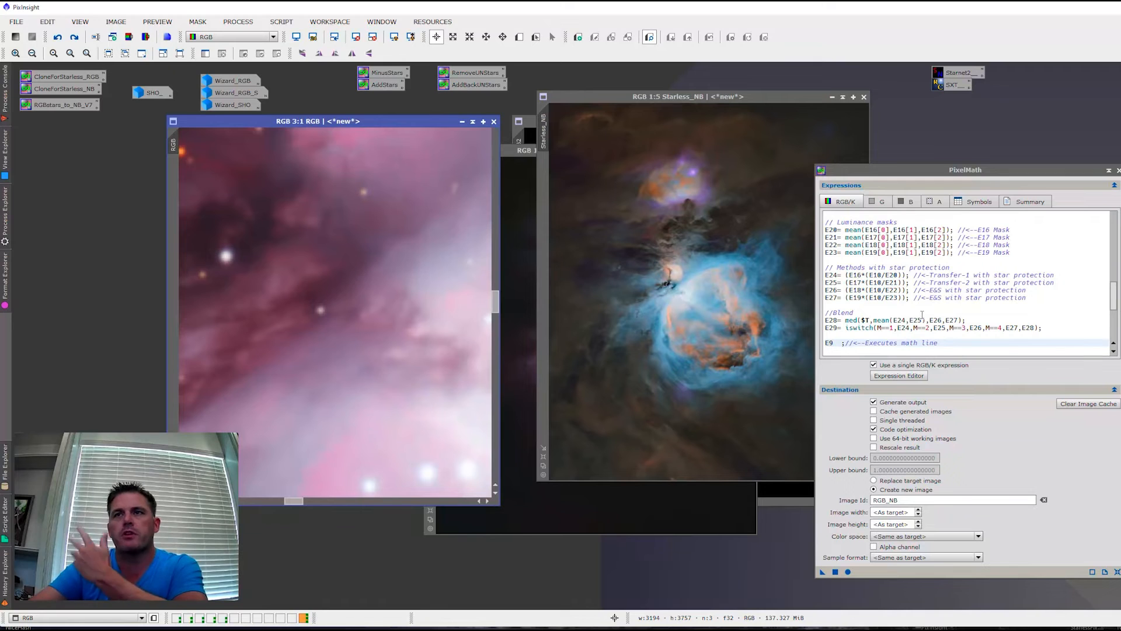
pyautogui.scroll(2, 870, 319)
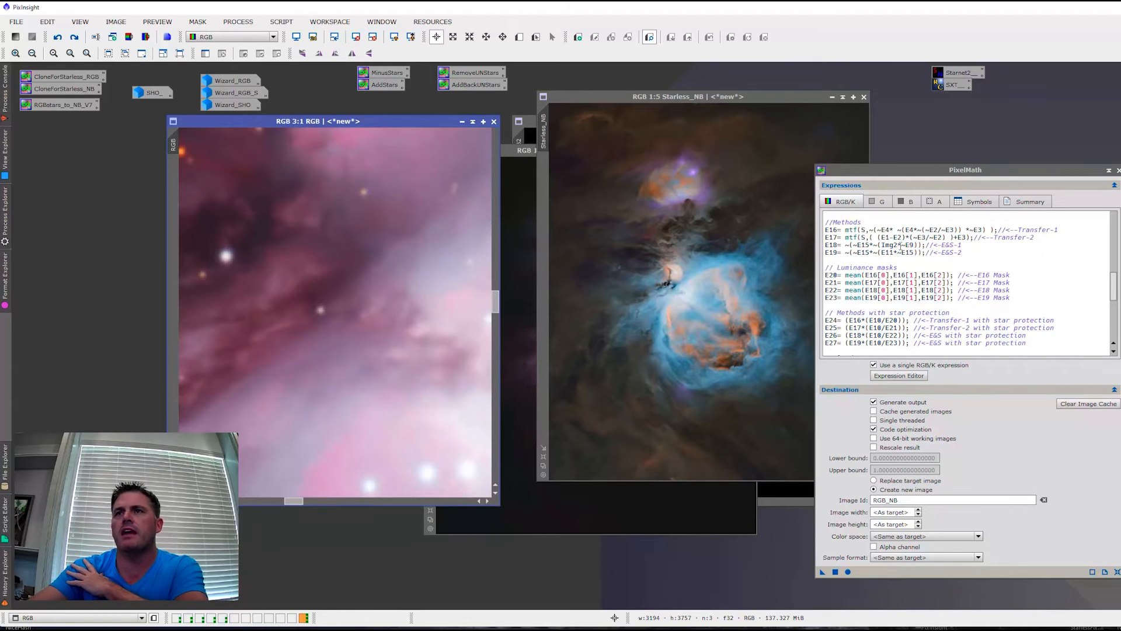
pyautogui.scroll(1, 928, 257)
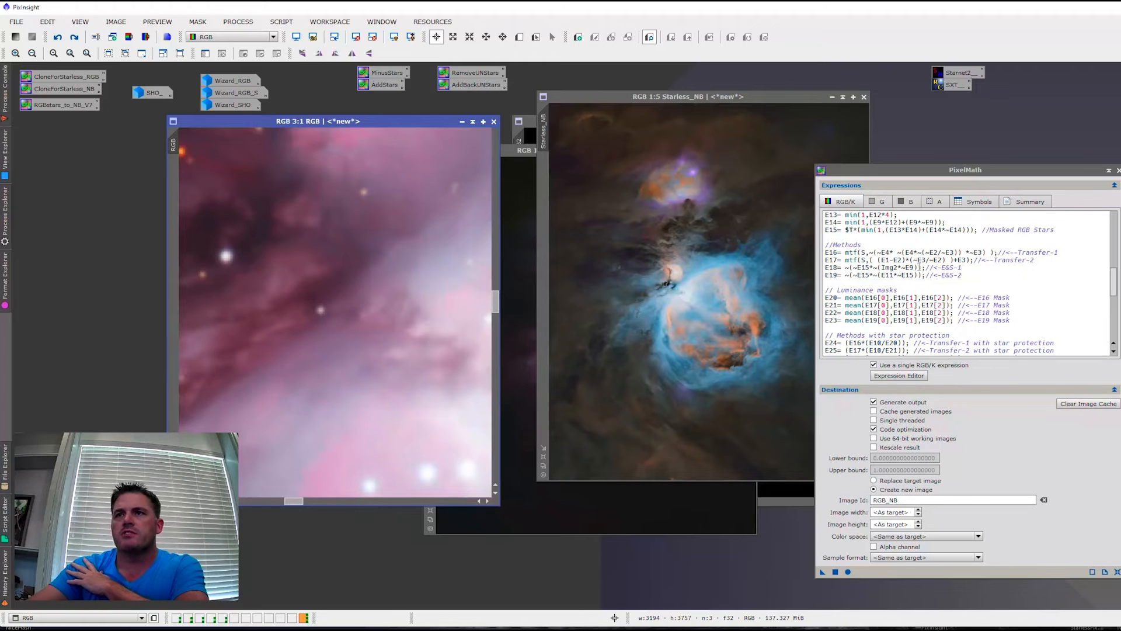
pyautogui.moveTo(918, 268); pyautogui.dragTo(877, 267)
pyautogui.hotkey('ctrl', 'c')
pyautogui.click(906, 274)
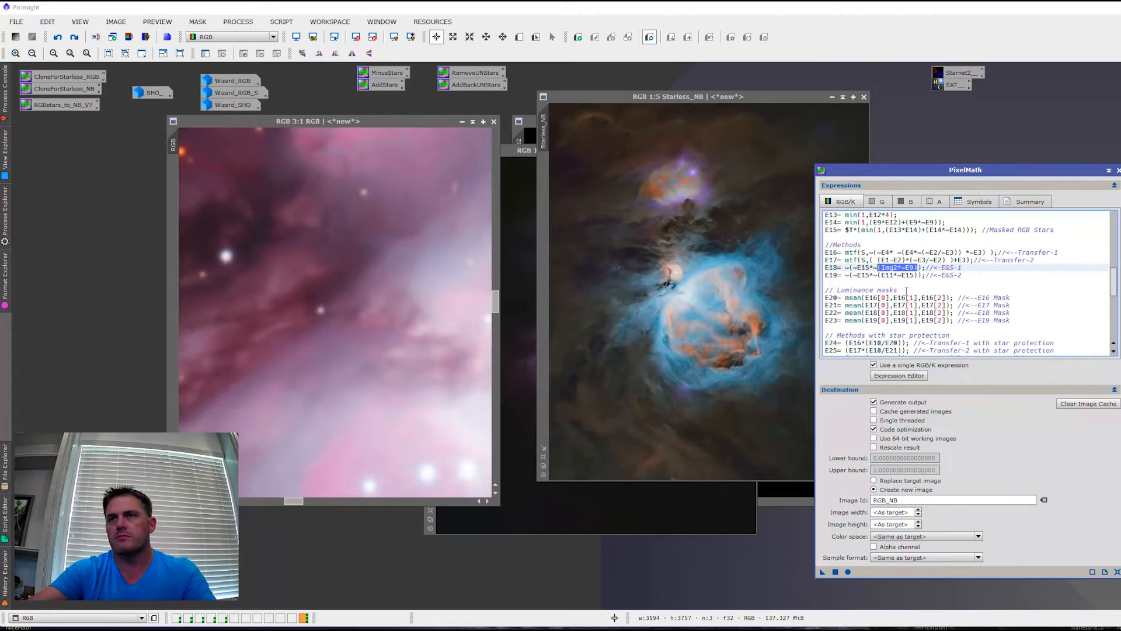
pyautogui.scroll(-6, 909, 295)
pyautogui.moveTo(839, 279); pyautogui.dragTo(824, 276)
pyautogui.hotkey('ctrl', 'v')
pyautogui.moveTo(823, 574); pyautogui.dragTo(389, 365)
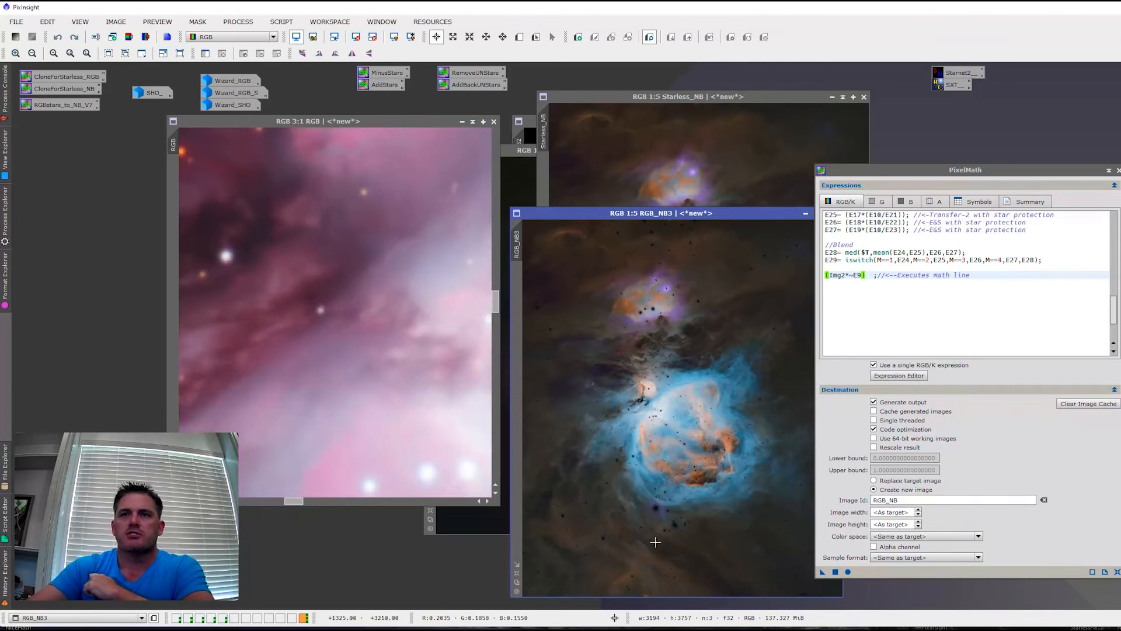
# - Examine the star positions around the nebula in the (Img2*~E9) result image up close
pyautogui.moveTo(620, 212); pyautogui.dragTo(514, 164)
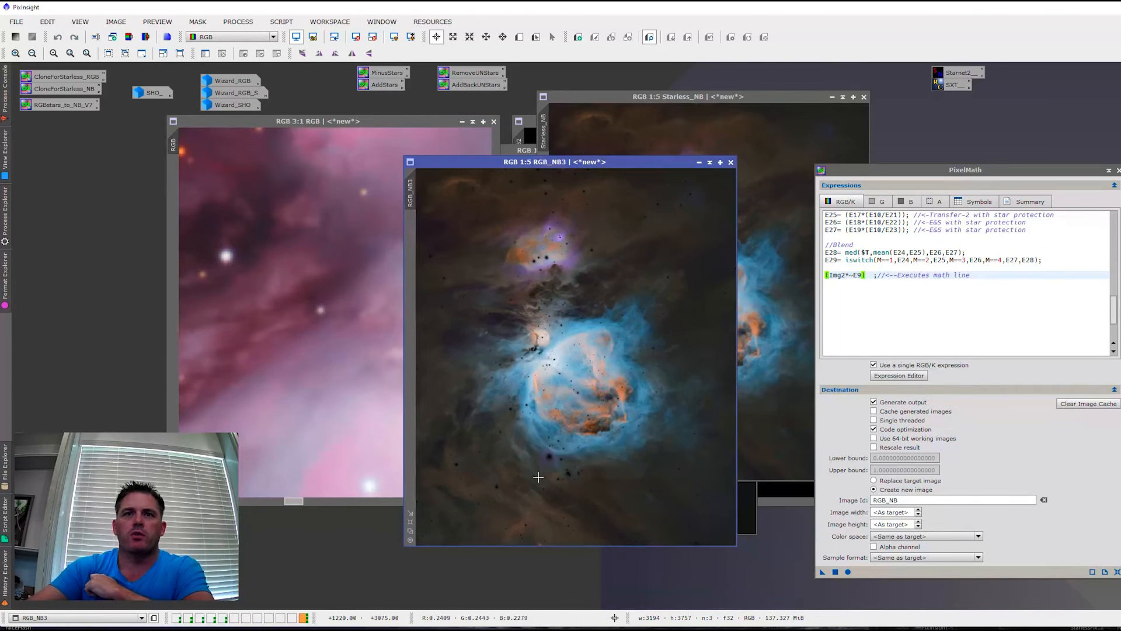
pyautogui.scroll(3, 533, 471)
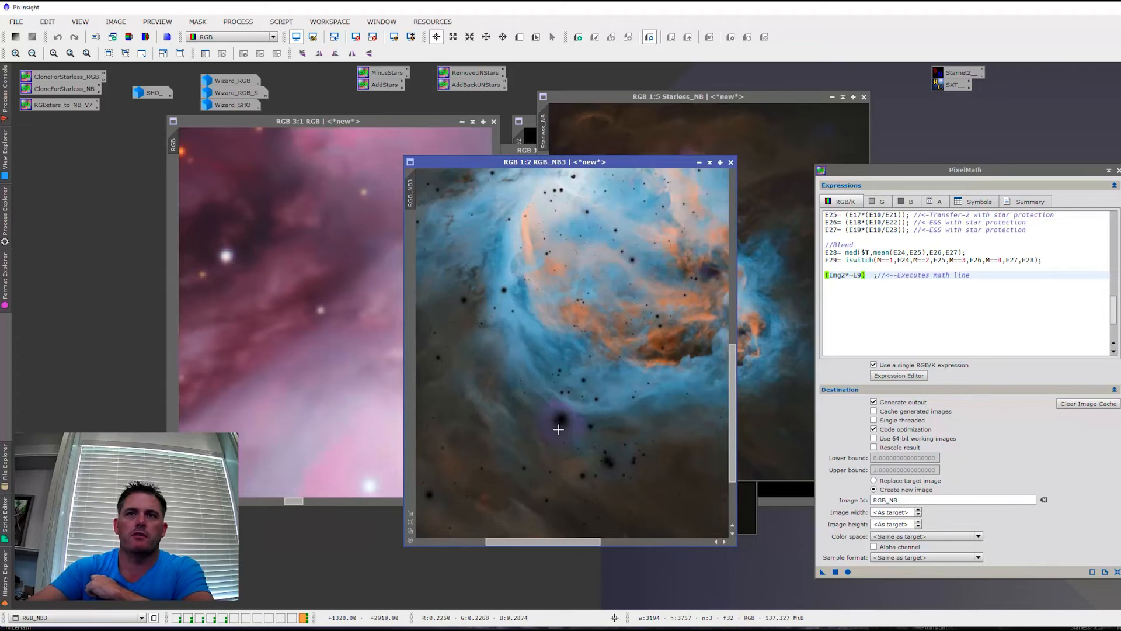
pyautogui.scroll(-1, 566, 421)
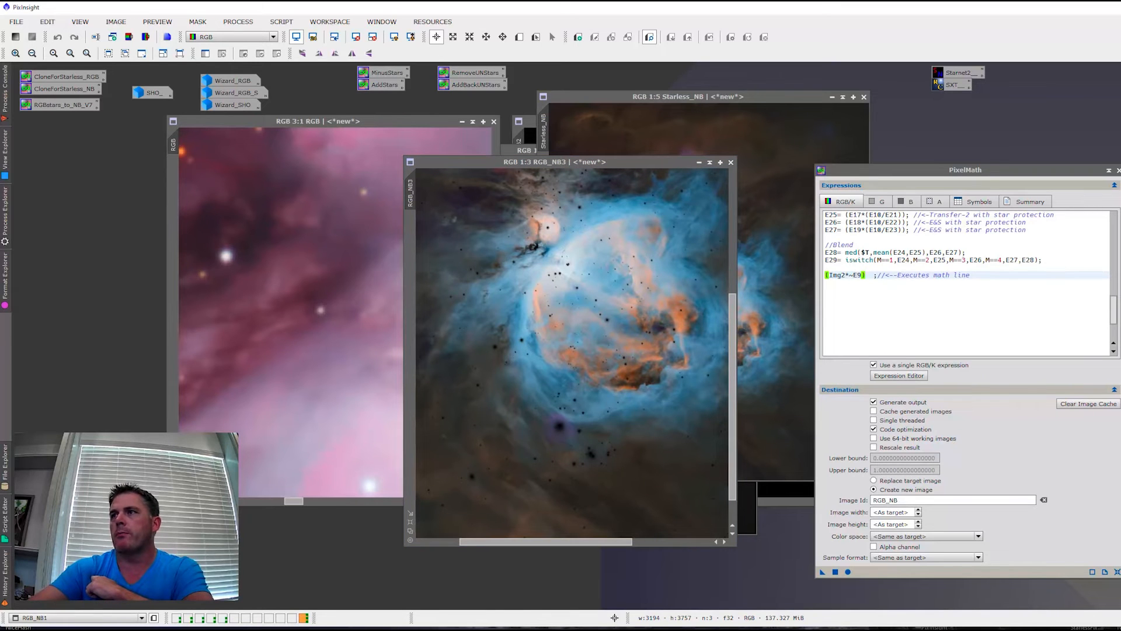
# - Compare the (Img2*~E9) result side by side with the RGB_NB stars image at 2:1, and move both out of the way
pyautogui.moveTo(445, 161); pyautogui.dragTo(662, 121)
pyautogui.scroll(2, 731, 258)
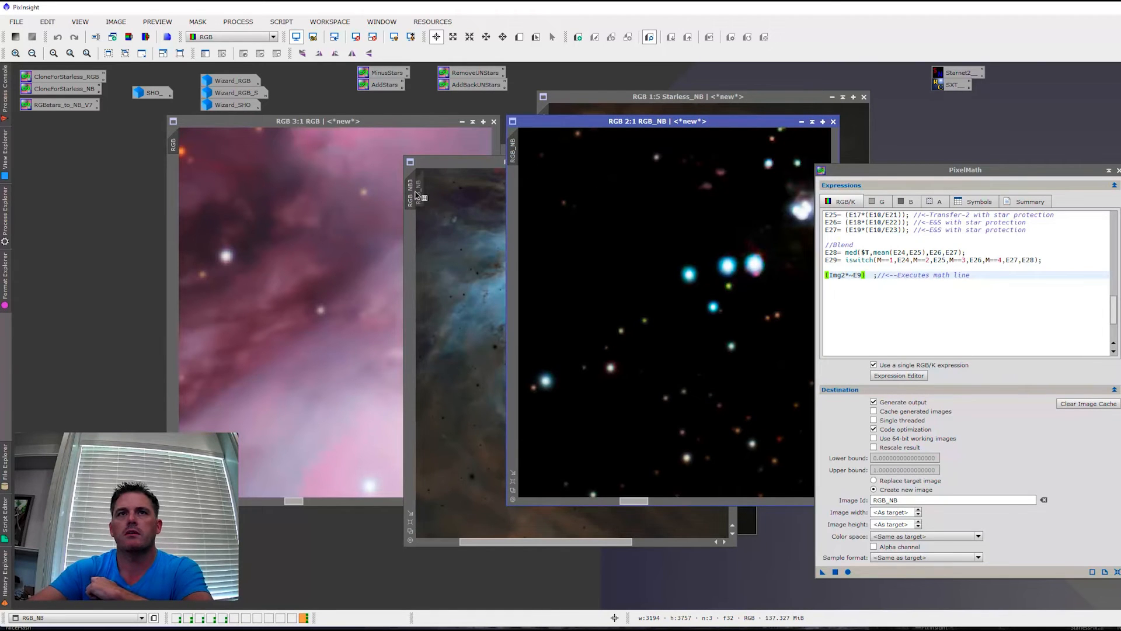
pyautogui.scroll(2, 426, 184)
pyautogui.moveTo(429, 164); pyautogui.dragTo(203, 120)
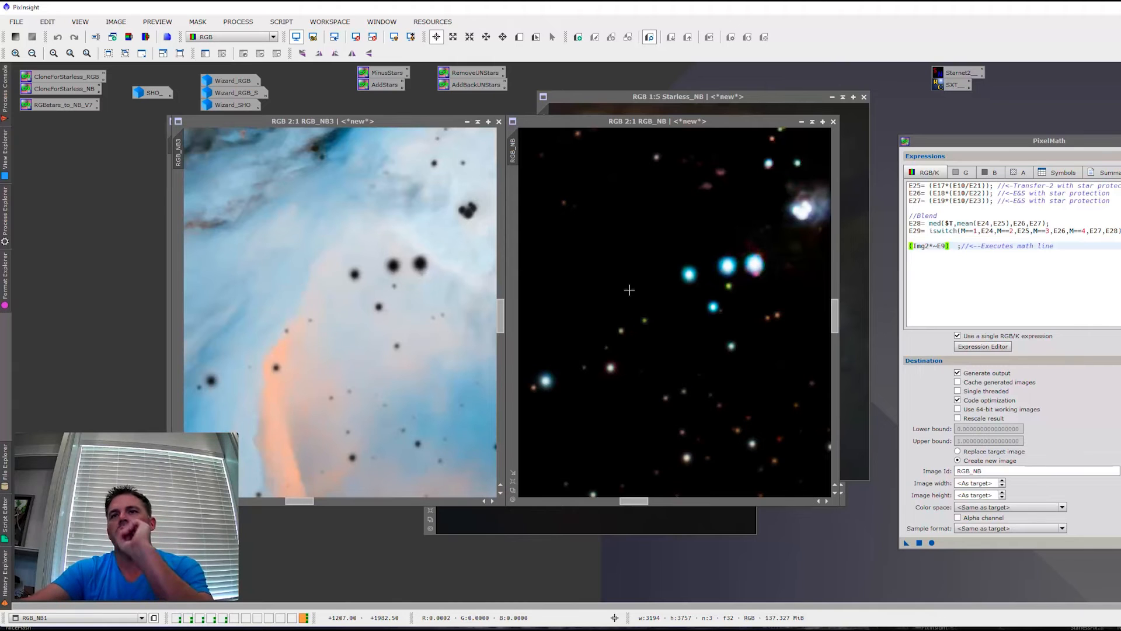
pyautogui.click(633, 111)
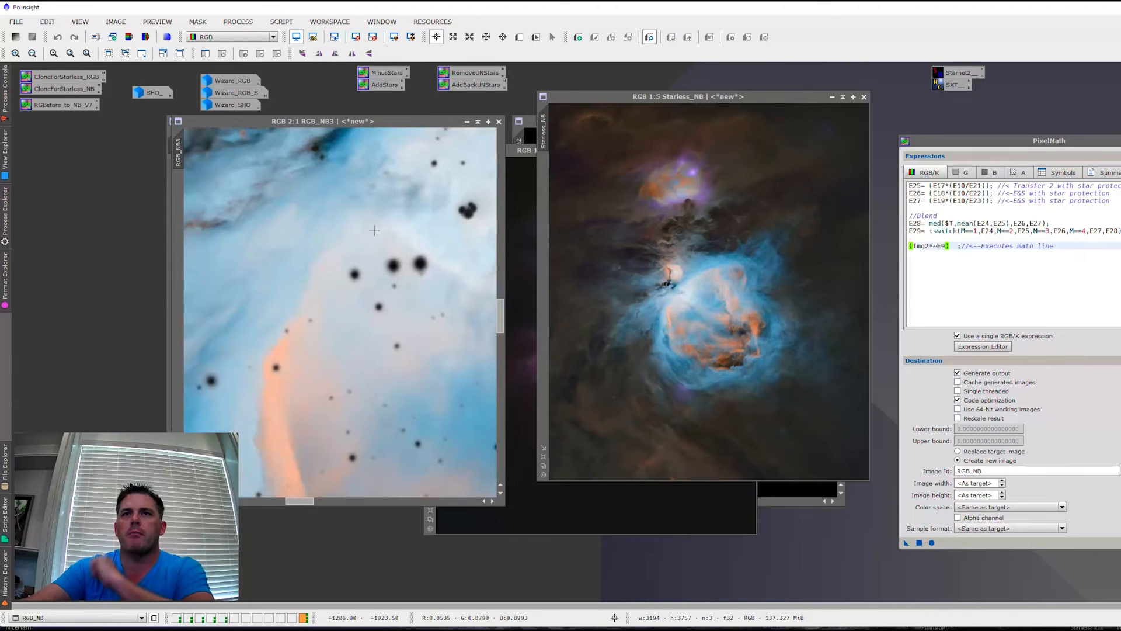
pyautogui.moveTo(295, 122); pyautogui.dragTo(1095, 168)
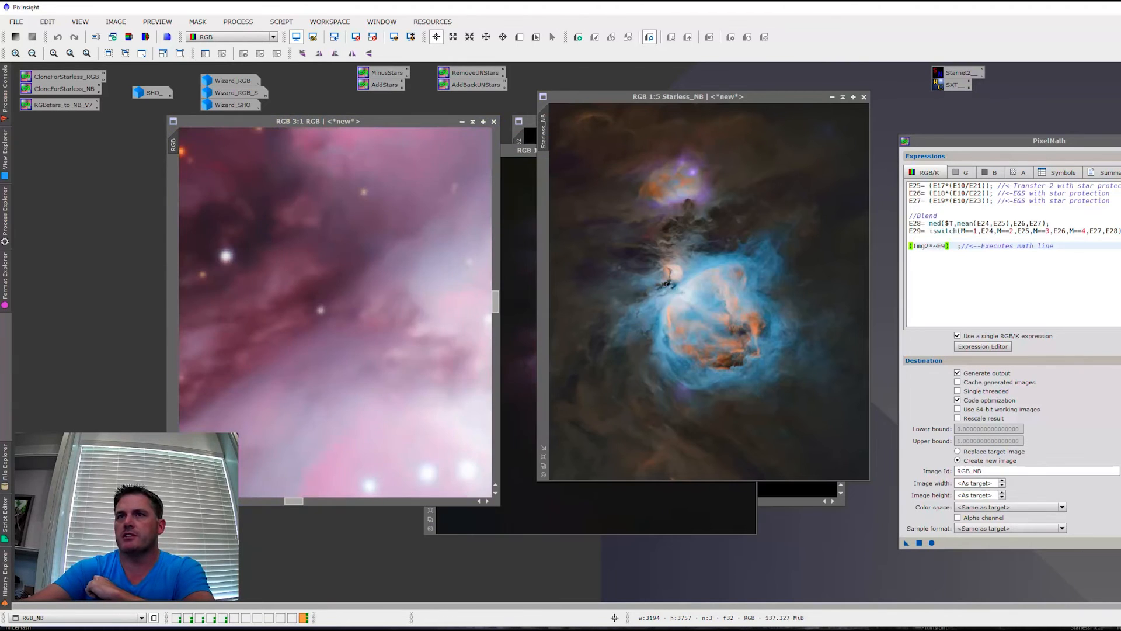
# - Review the E19 E&S-2 equation and compare the scaled narrowband image RGB_NB1 with the Starless_RGB and Starless_NB images
pyautogui.scroll(4, 997, 260)
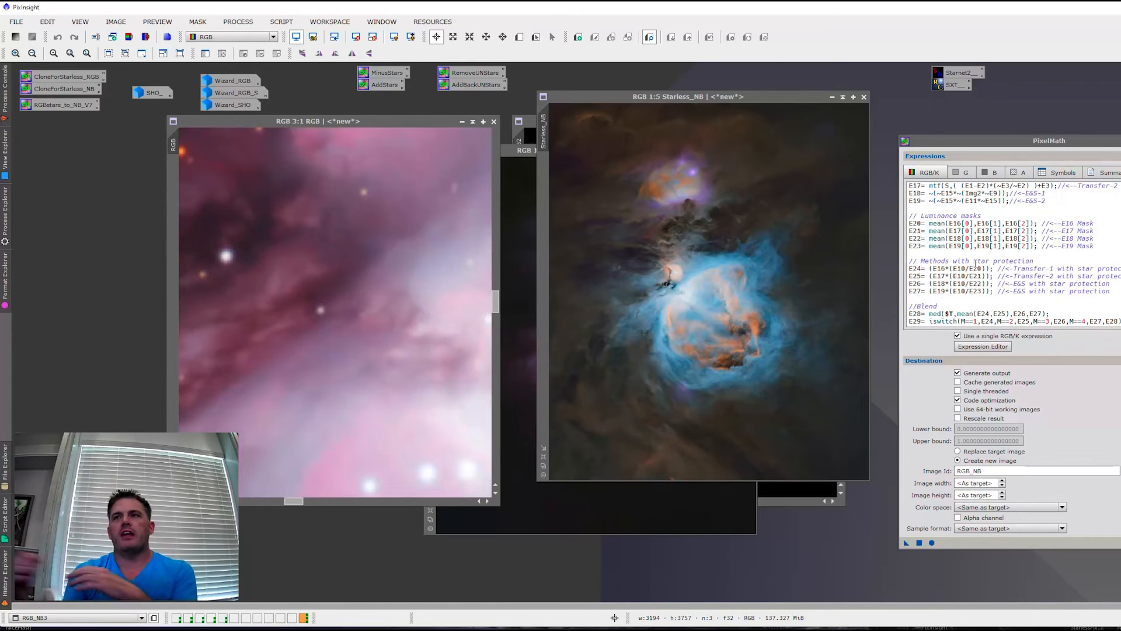
pyautogui.scroll(3, 983, 223)
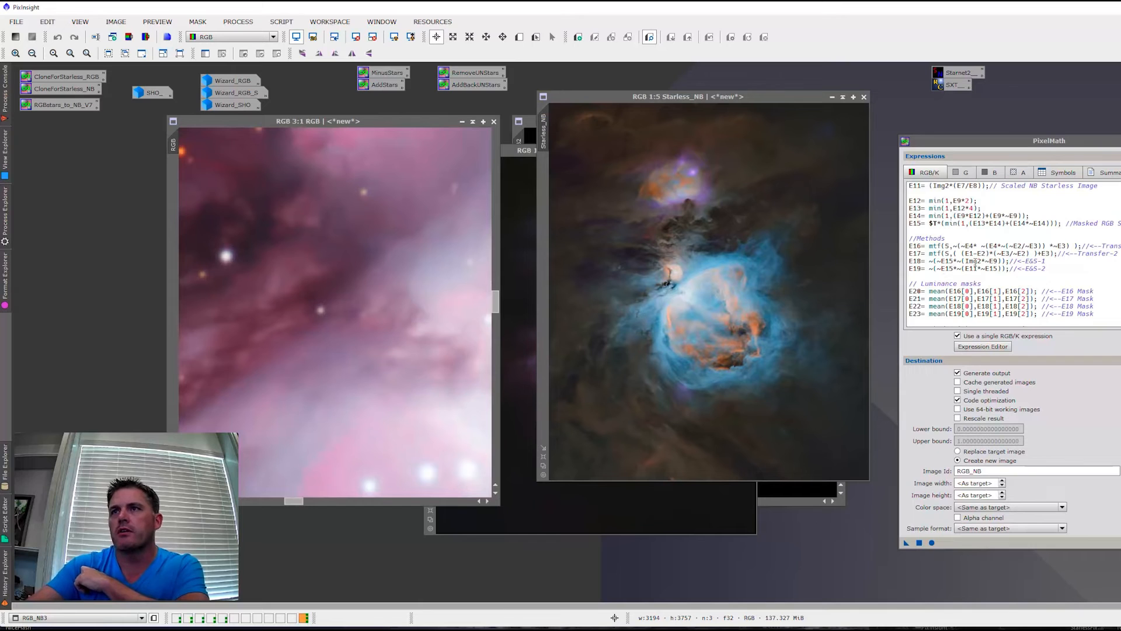
pyautogui.scroll(-1, 1005, 269)
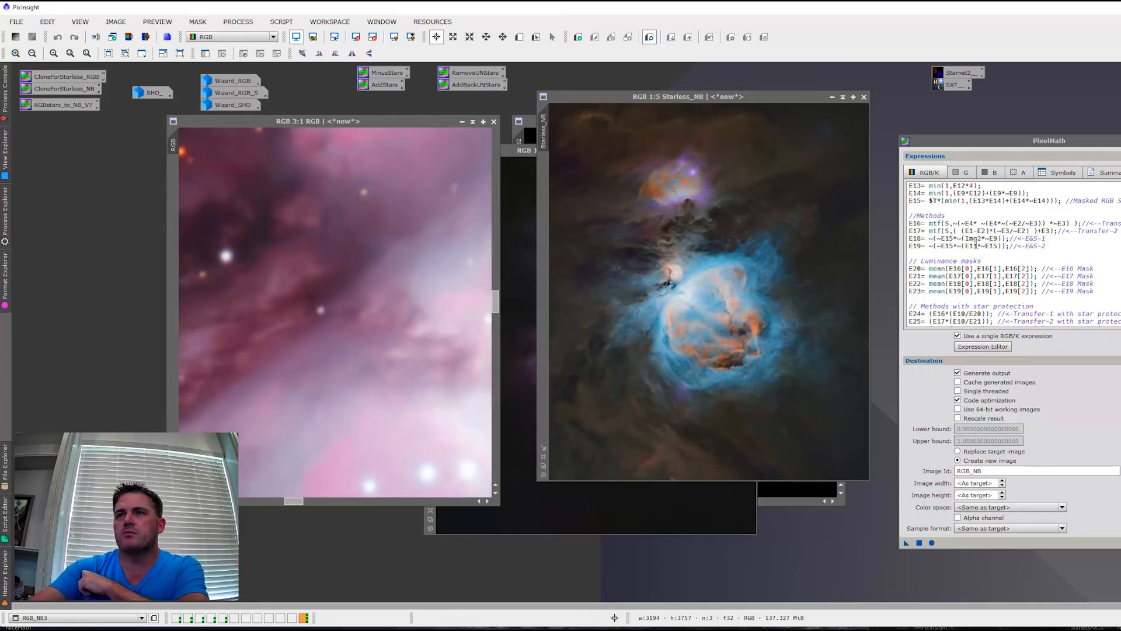
pyautogui.scroll(3, 975, 246)
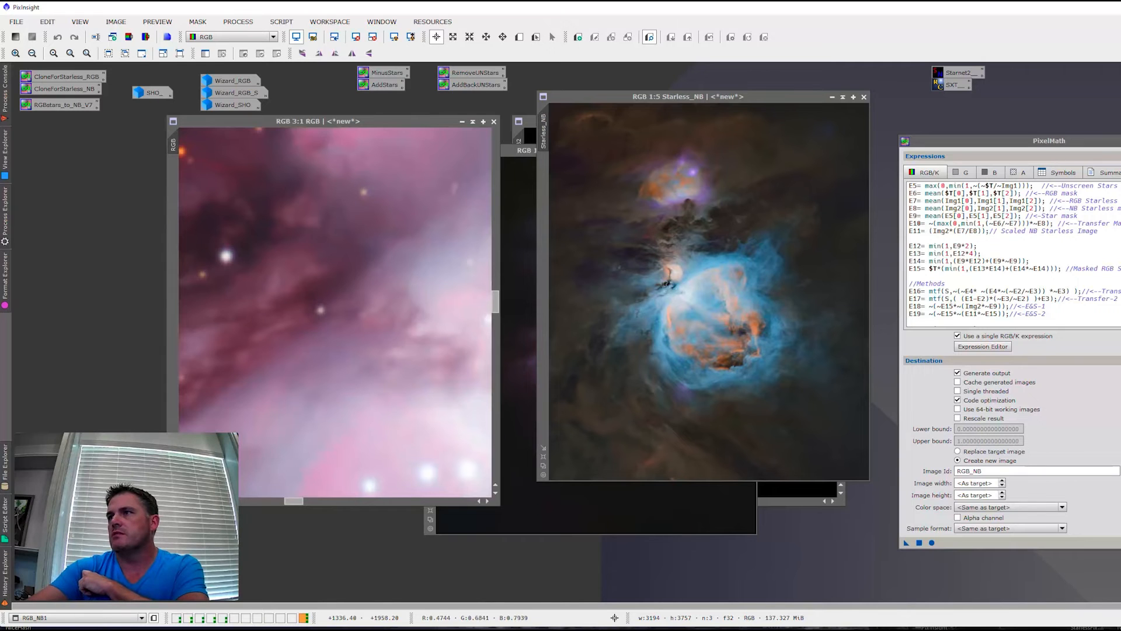
pyautogui.moveTo(1120, 554); pyautogui.dragTo(531, 174)
pyautogui.moveTo(449, 173); pyautogui.dragTo(153, 152)
pyautogui.click(600, 494)
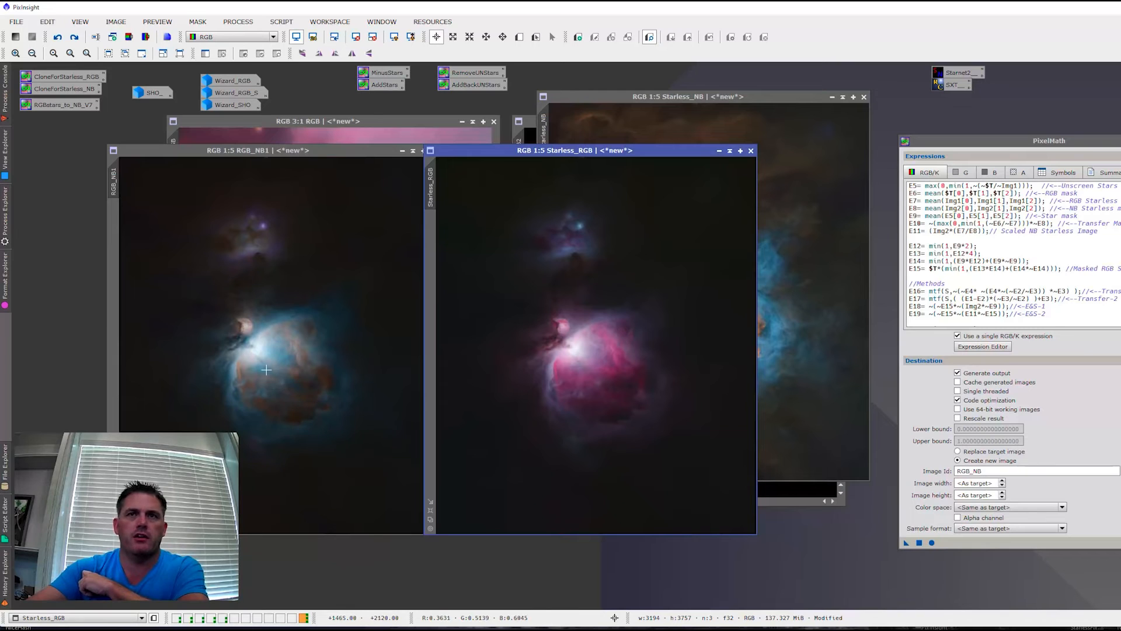
pyautogui.moveTo(332, 151); pyautogui.dragTo(1120, 175)
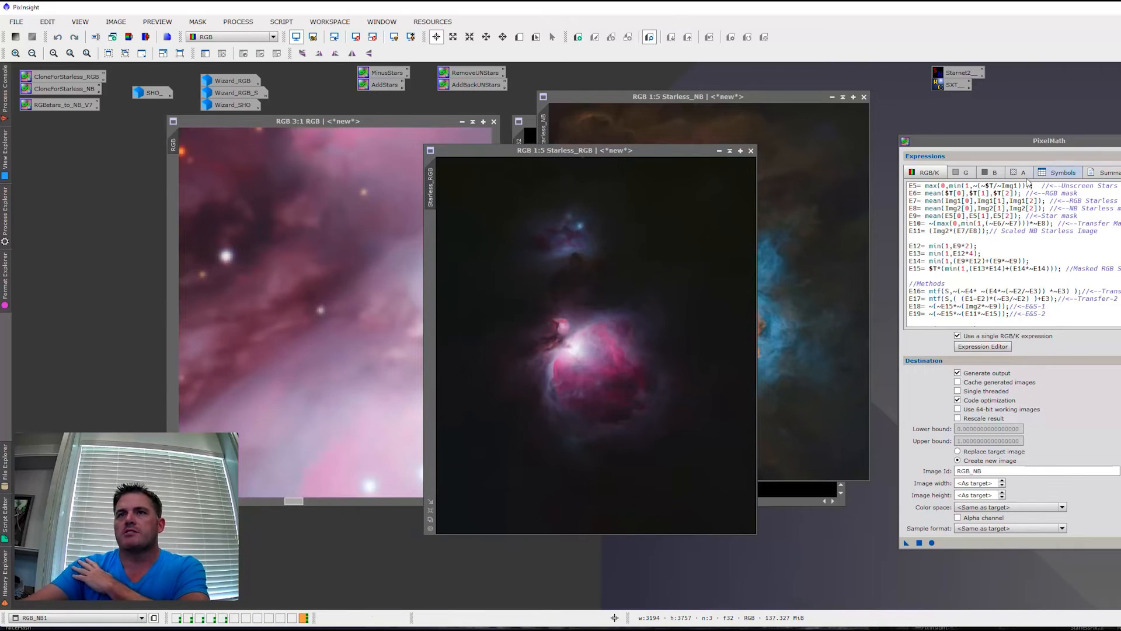
pyautogui.click(785, 296)
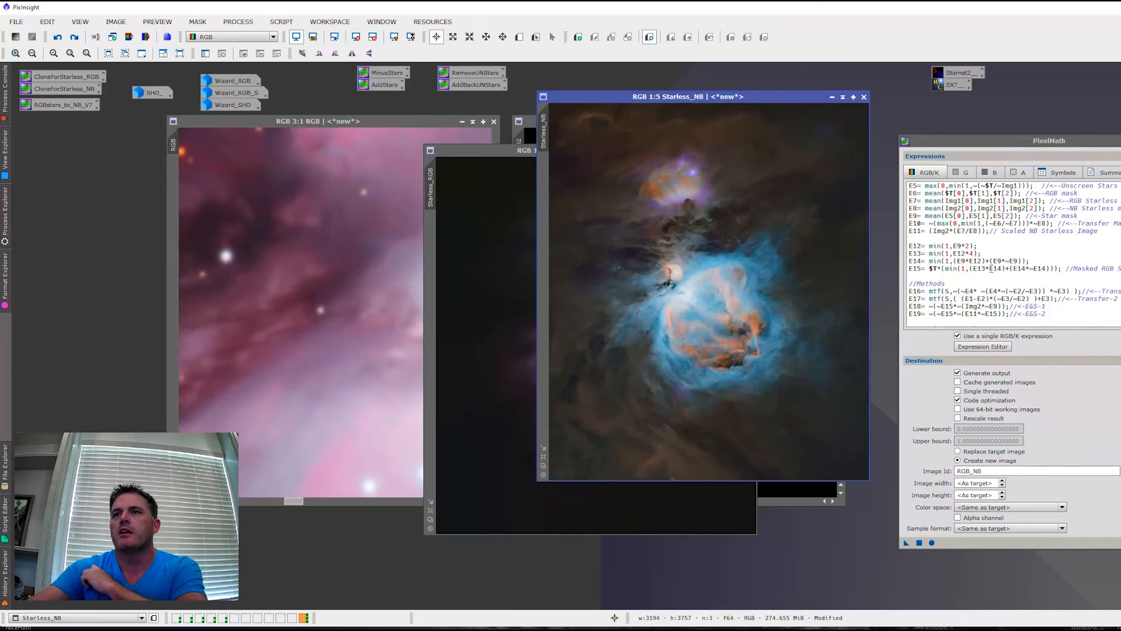
# - Review the luminance mask equations E20 to E23 and the star protection equations E24 to E27, moving the Starless_NB image slightly aside
pyautogui.scroll(-4, 992, 268)
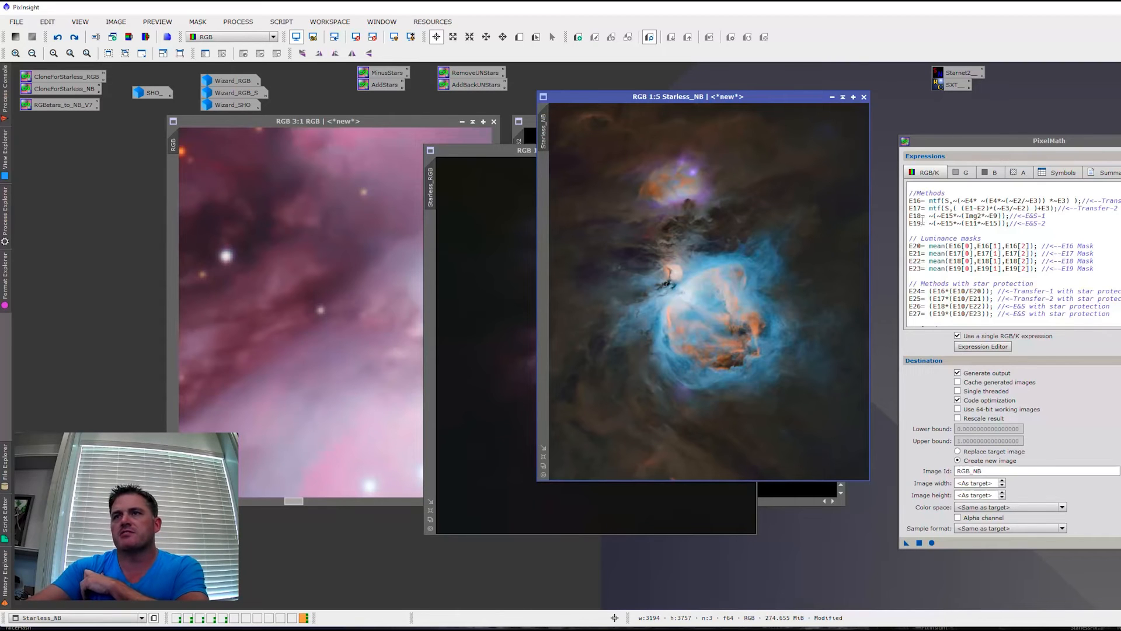
pyautogui.scroll(-1, 972, 251)
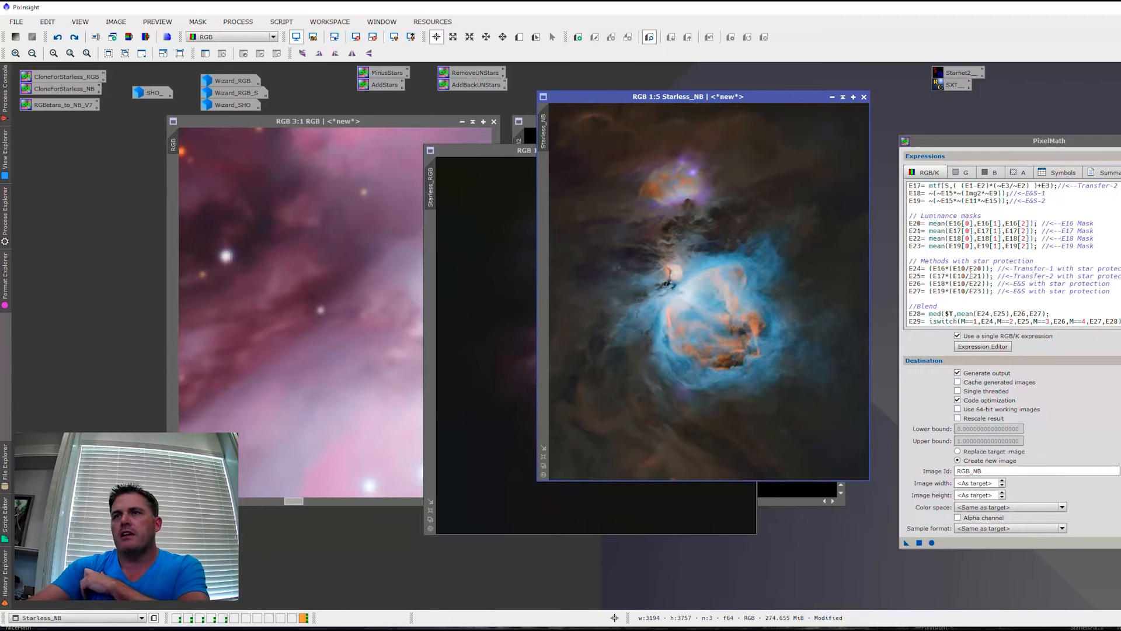
pyautogui.scroll(5, 968, 272)
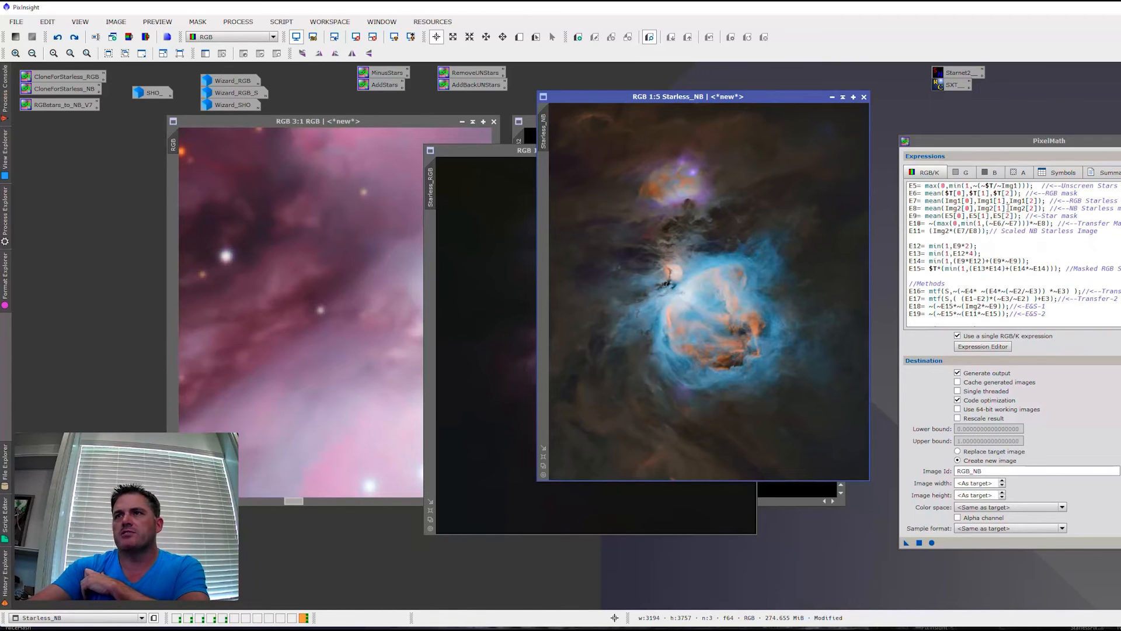
pyautogui.moveTo(713, 97); pyautogui.dragTo(730, 122)
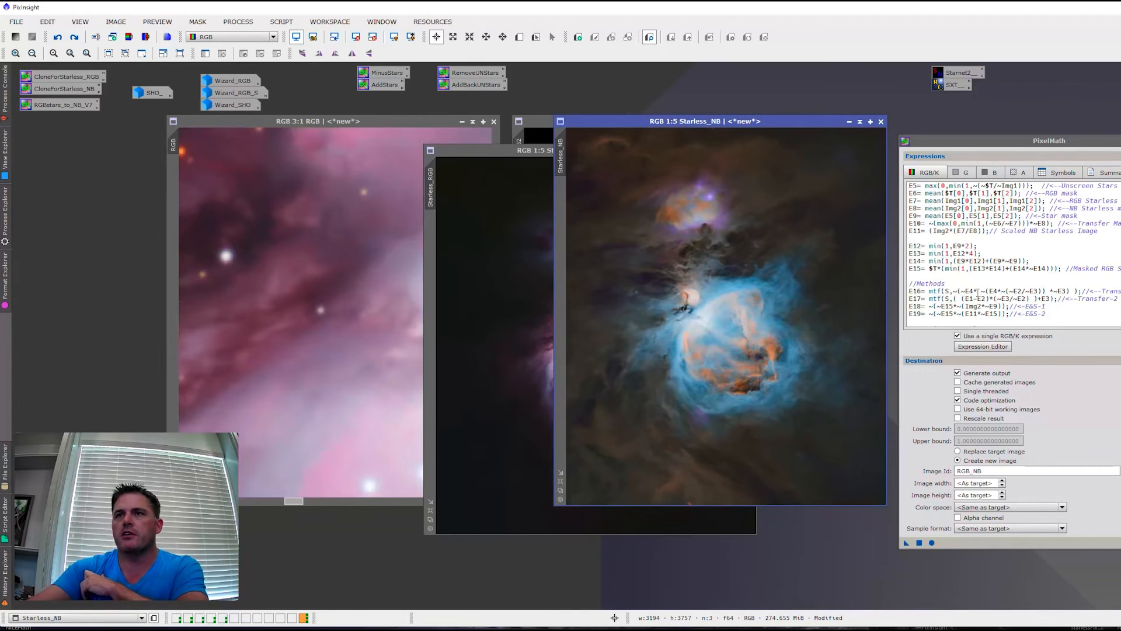
pyautogui.scroll(-3, 981, 286)
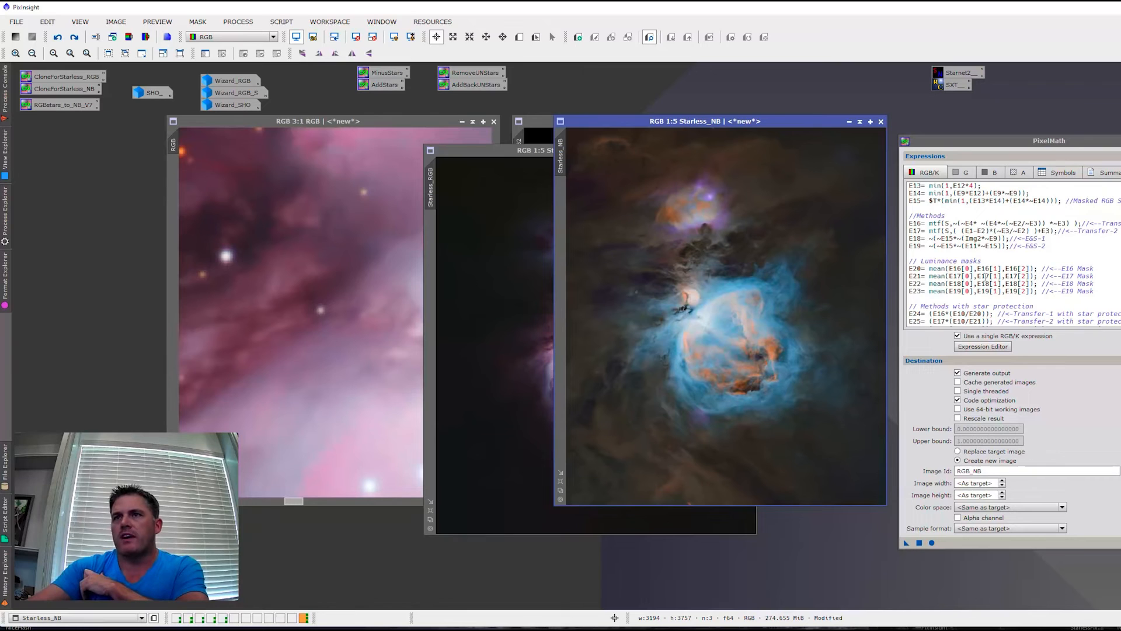
pyautogui.scroll(-1, 943, 257)
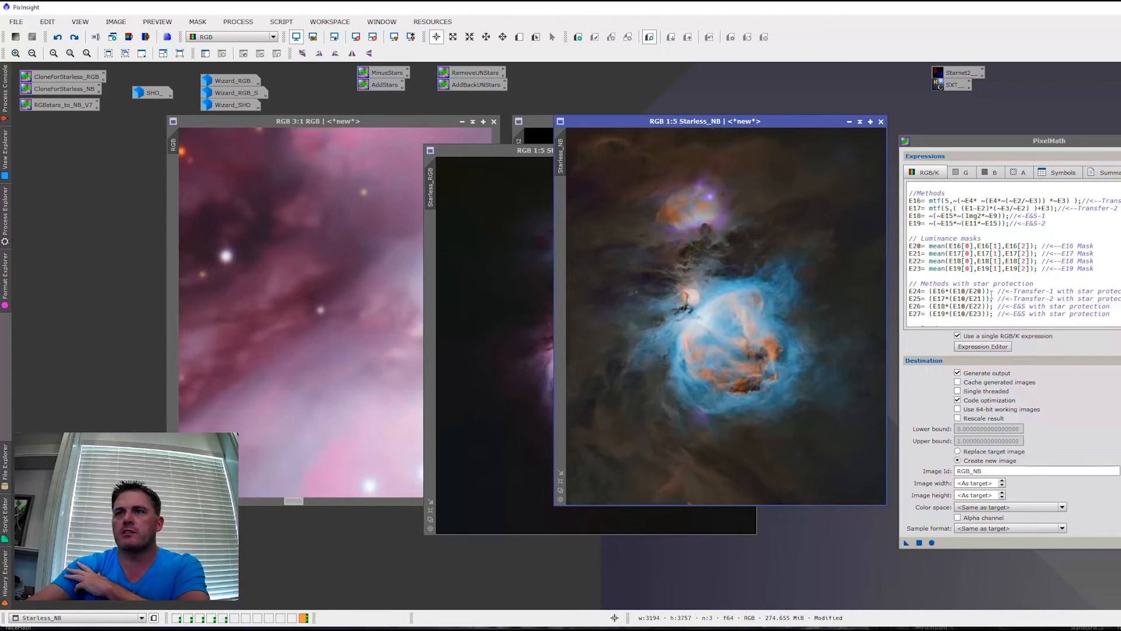
# - Examine the E24 Transfer-1 result image RGB_NB at 2:1, and close it
pyautogui.scroll(-3, 978, 287)
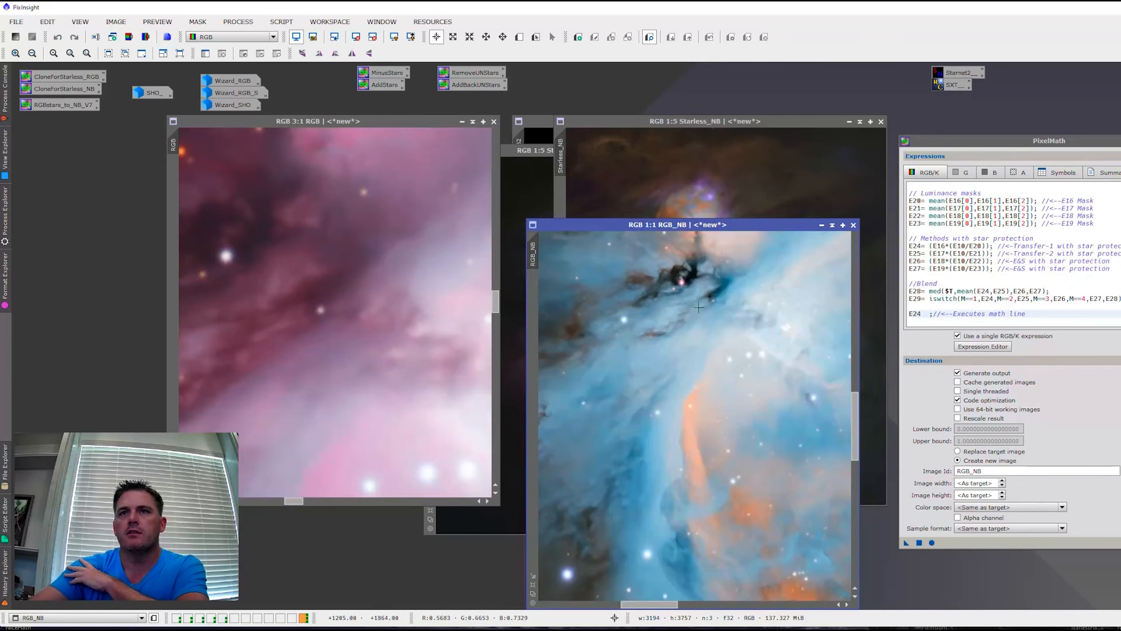
pyautogui.scroll(1, 690, 288)
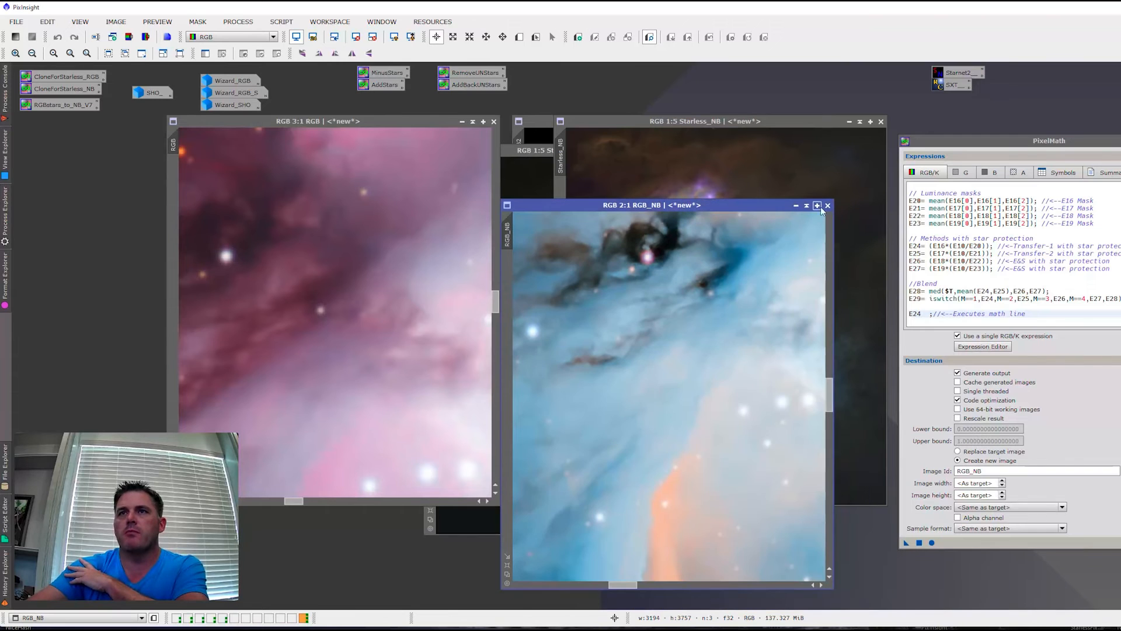
pyautogui.click(854, 225)
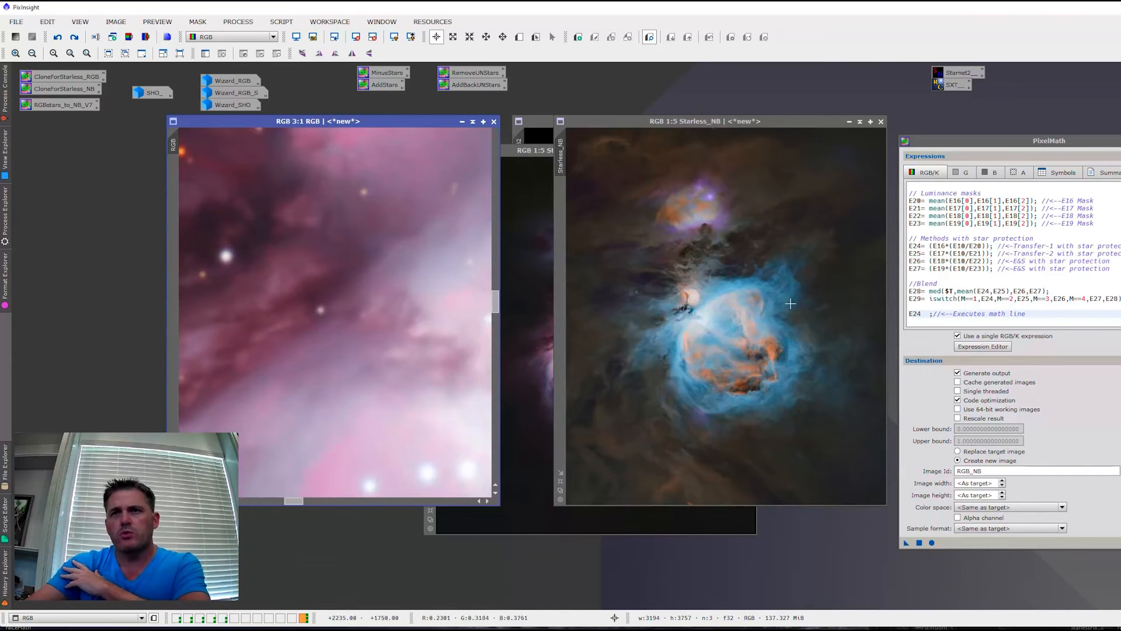
# - Set the executed line to E26, apply PixelMath to the RGB image, and place the result beside it
pyautogui.click(922, 314)
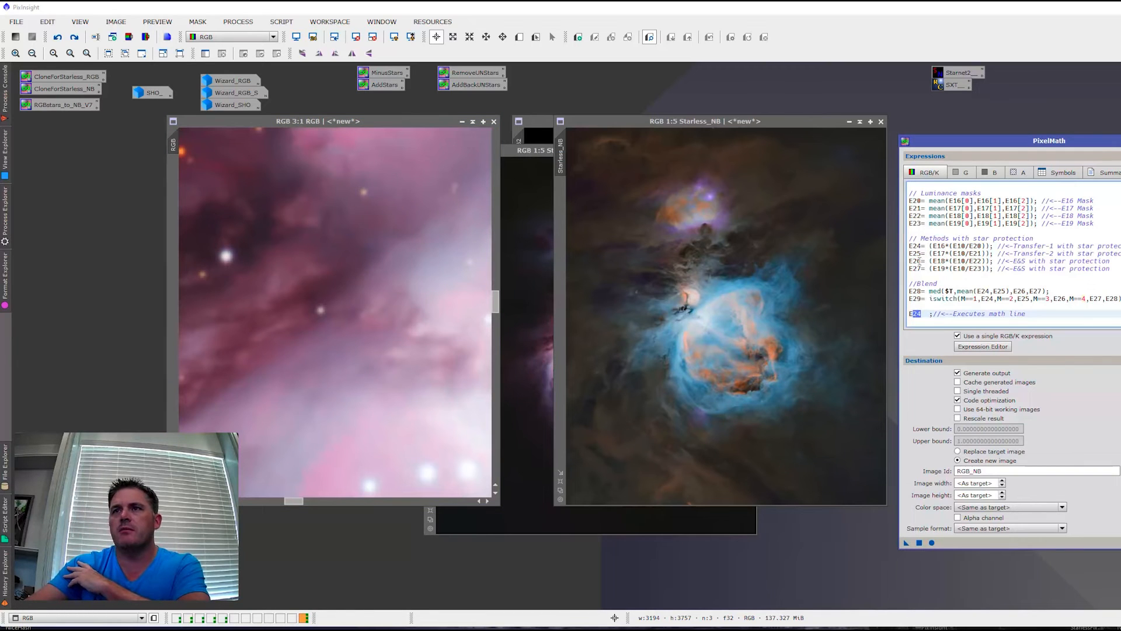
pyautogui.write('26')
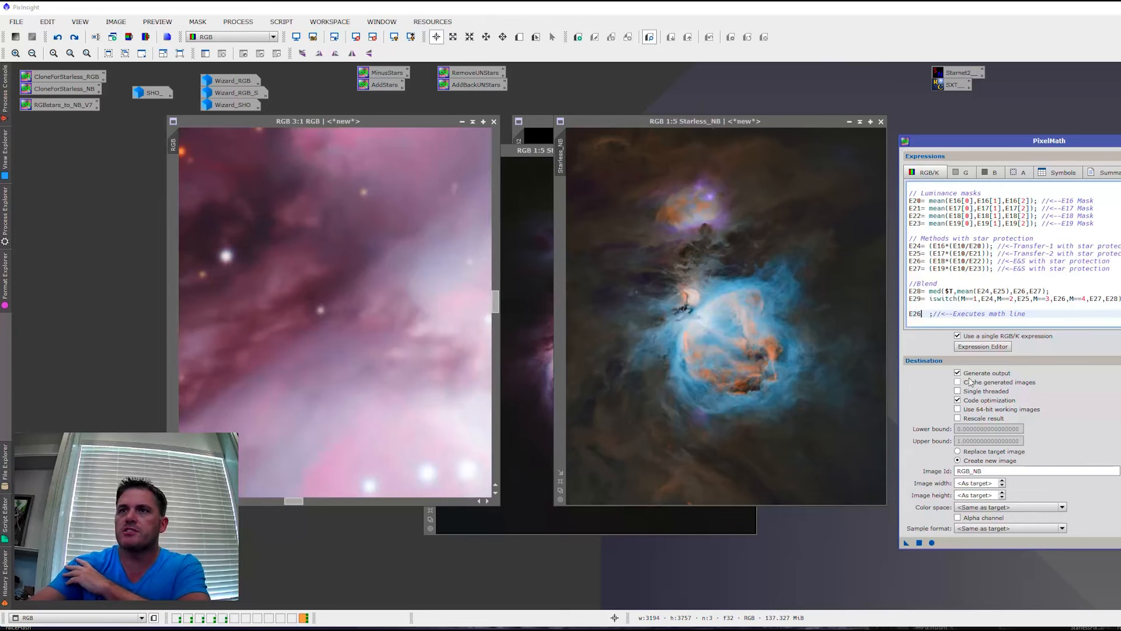
pyautogui.moveTo(904, 542); pyautogui.dragTo(325, 321)
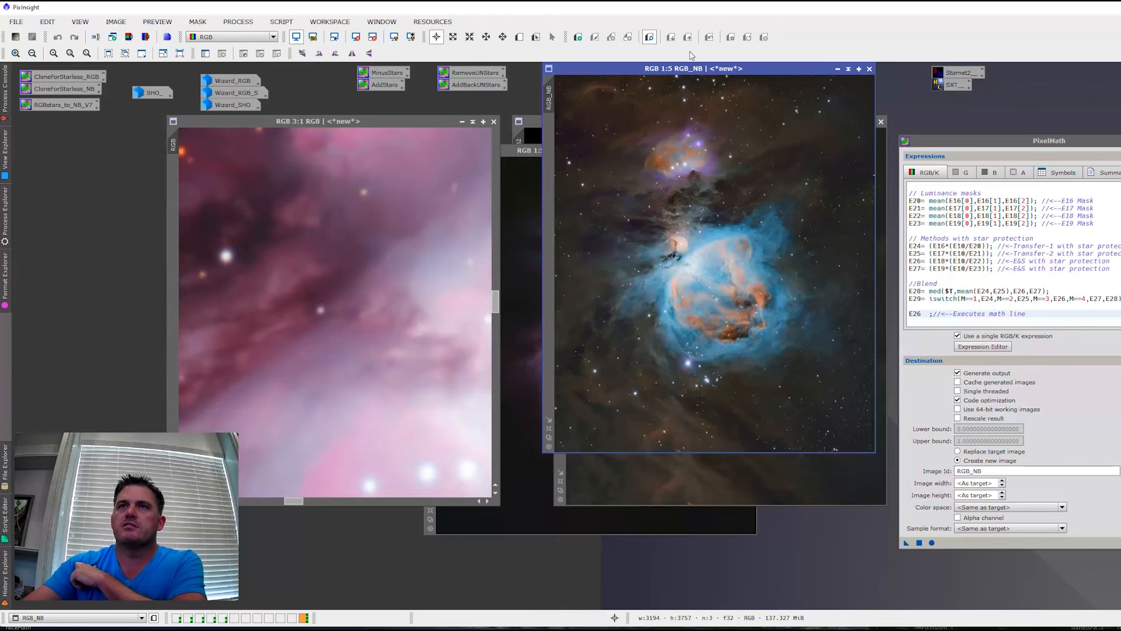
pyautogui.moveTo(680, 69); pyautogui.dragTo(644, 116)
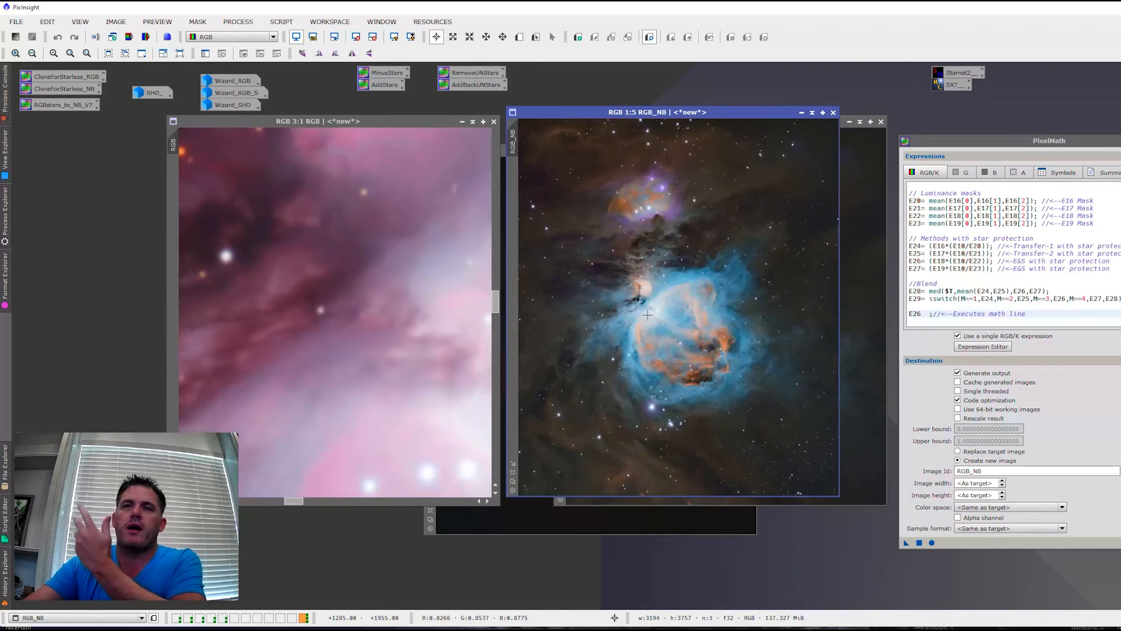
# - Compare small stars near the nebula's bright core in the E26 result and the RGB image, reading their pixel values at high magnification
pyautogui.scroll(4, 645, 324)
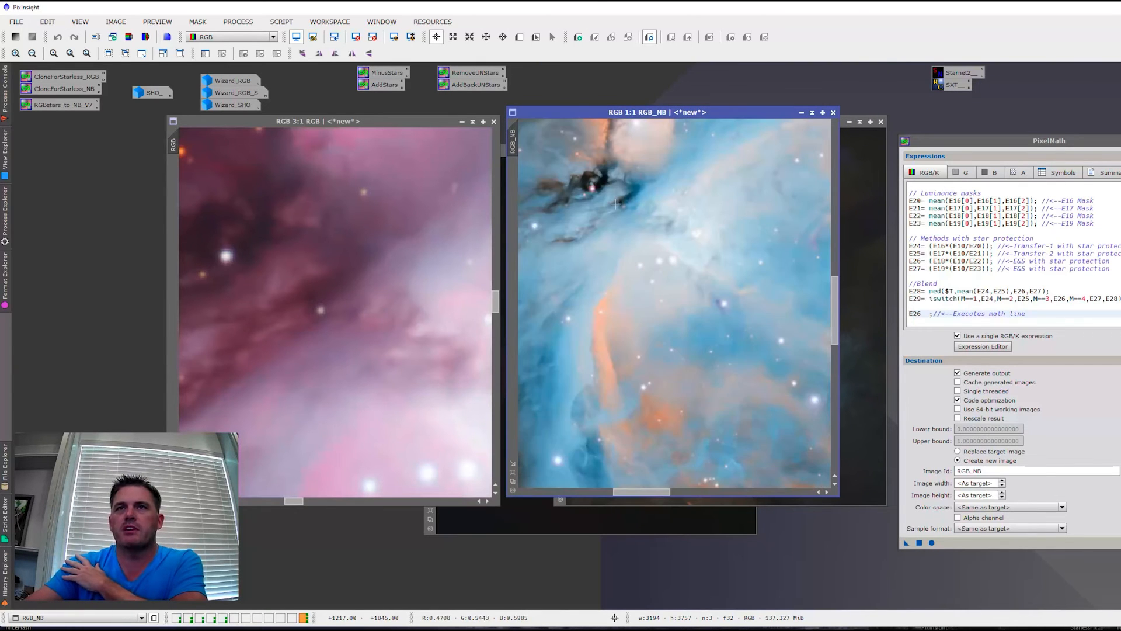
pyautogui.scroll(1, 616, 210)
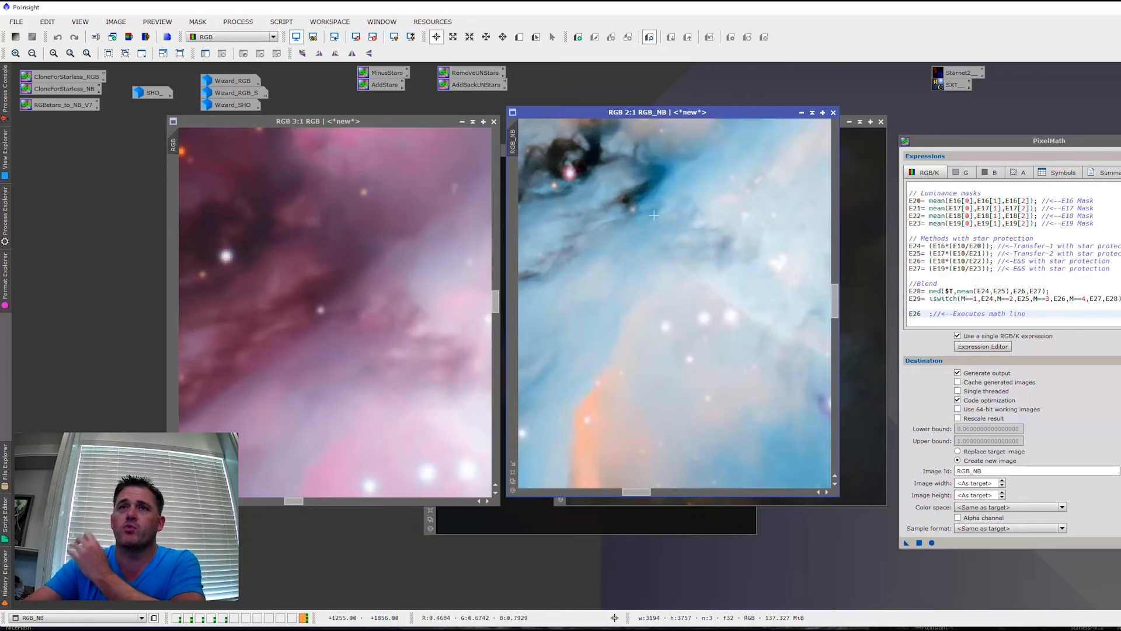
pyautogui.click(631, 209)
pyautogui.moveTo(631, 210); pyautogui.dragTo(633, 209)
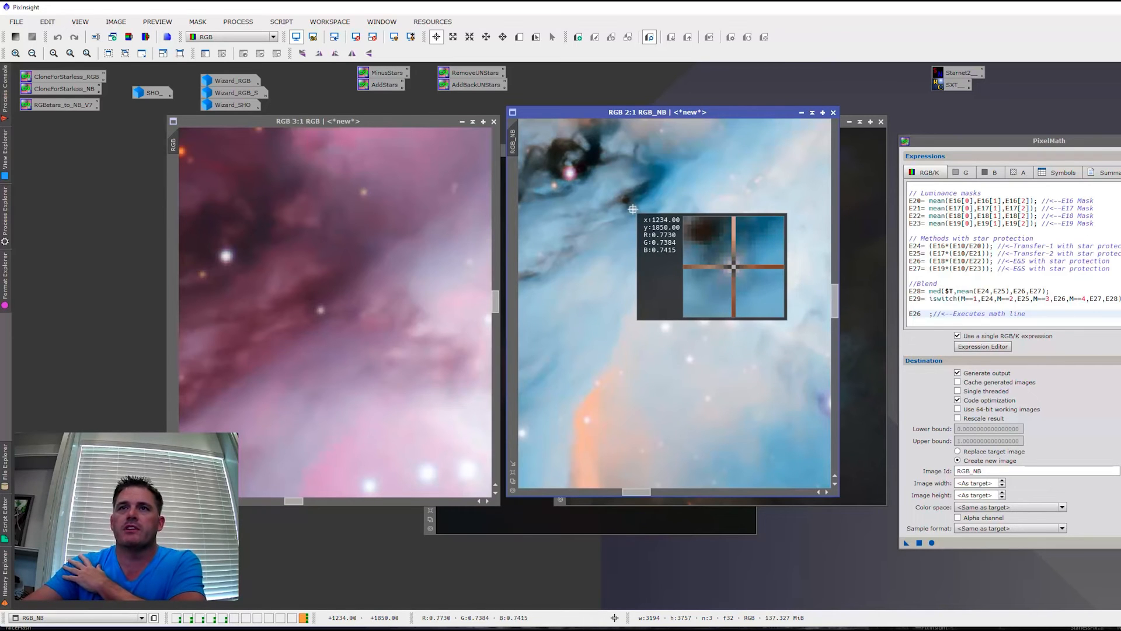
pyautogui.moveTo(633, 209); pyautogui.dragTo(524, 217)
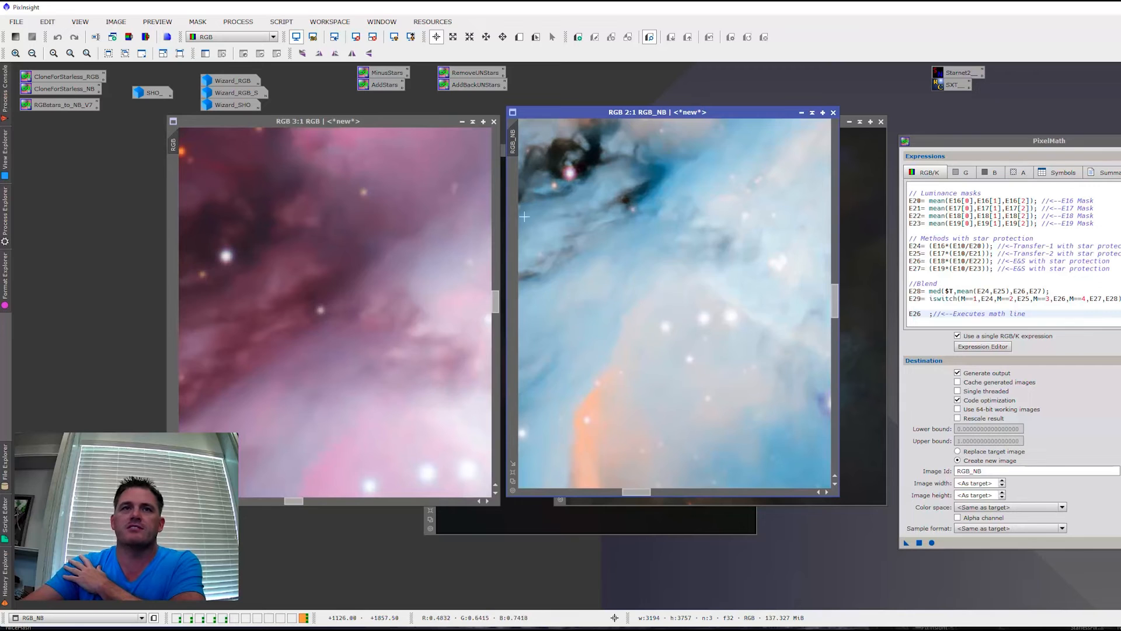
pyautogui.click(320, 309)
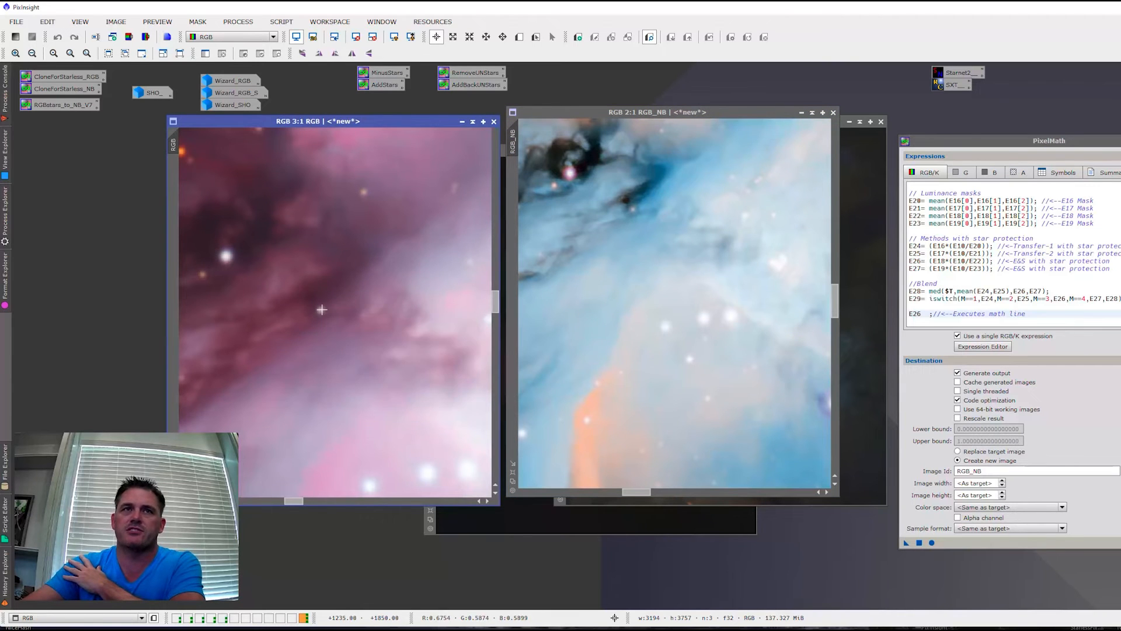
pyautogui.click(555, 183)
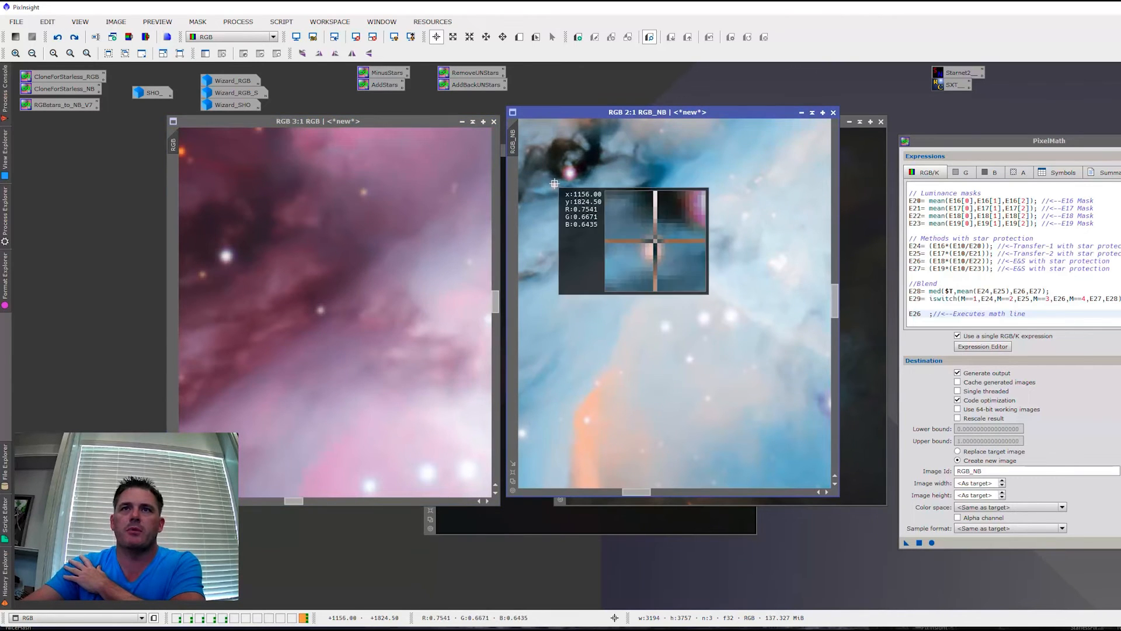
# - Match the RGB view to the E26 result at 2:1 on the purple-orange nebula above Orion, and compare their star colours
pyautogui.scroll(-4, 688, 328)
pyautogui.scroll(4, 695, 199)
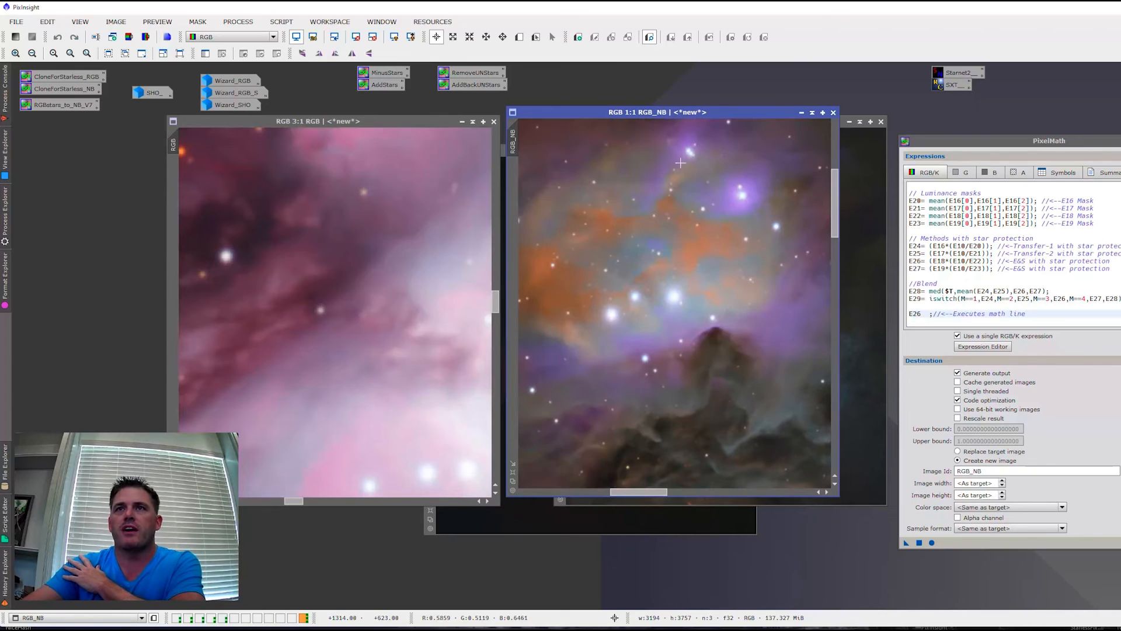
pyautogui.moveTo(705, 192); pyautogui.dragTo(704, 192)
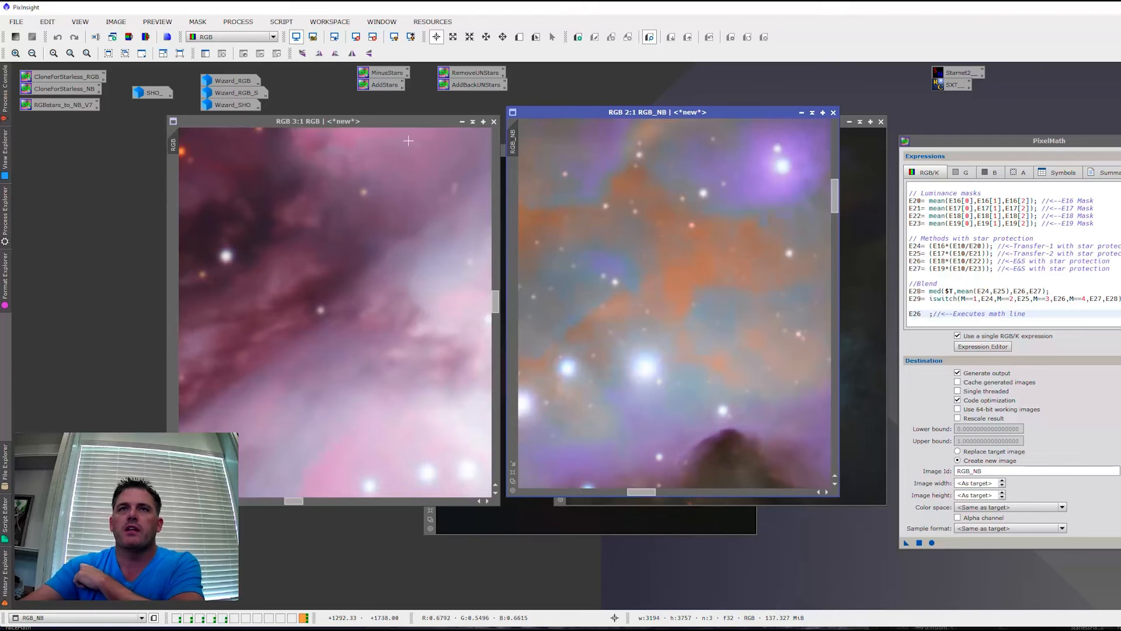
pyautogui.moveTo(175, 145); pyautogui.dragTo(178, 149)
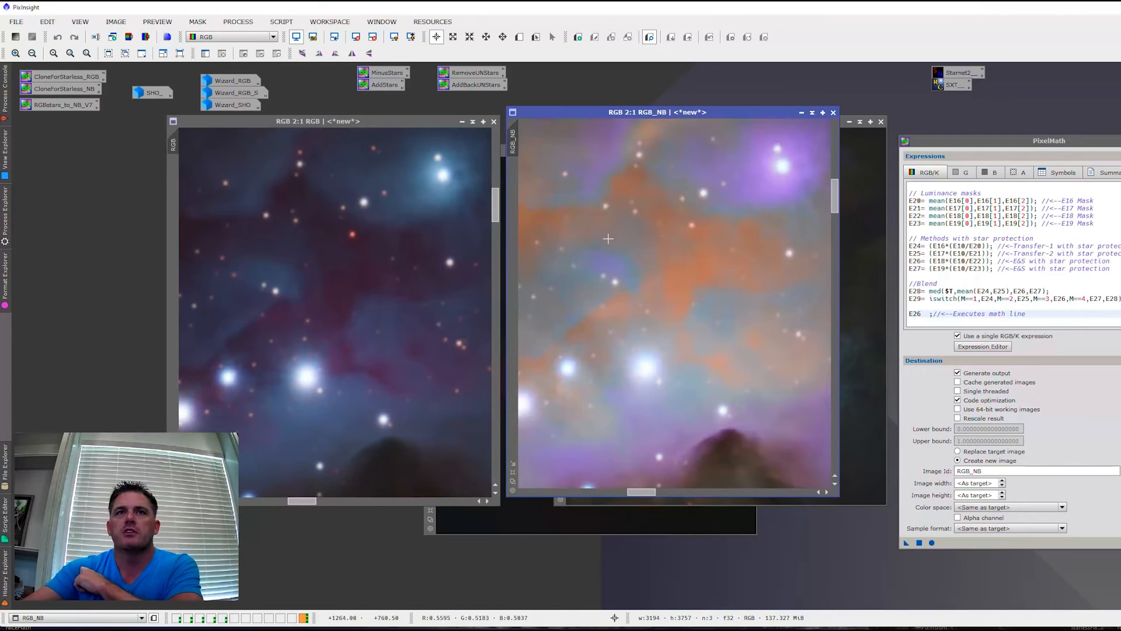
pyautogui.moveTo(353, 233); pyautogui.dragTo(365, 202)
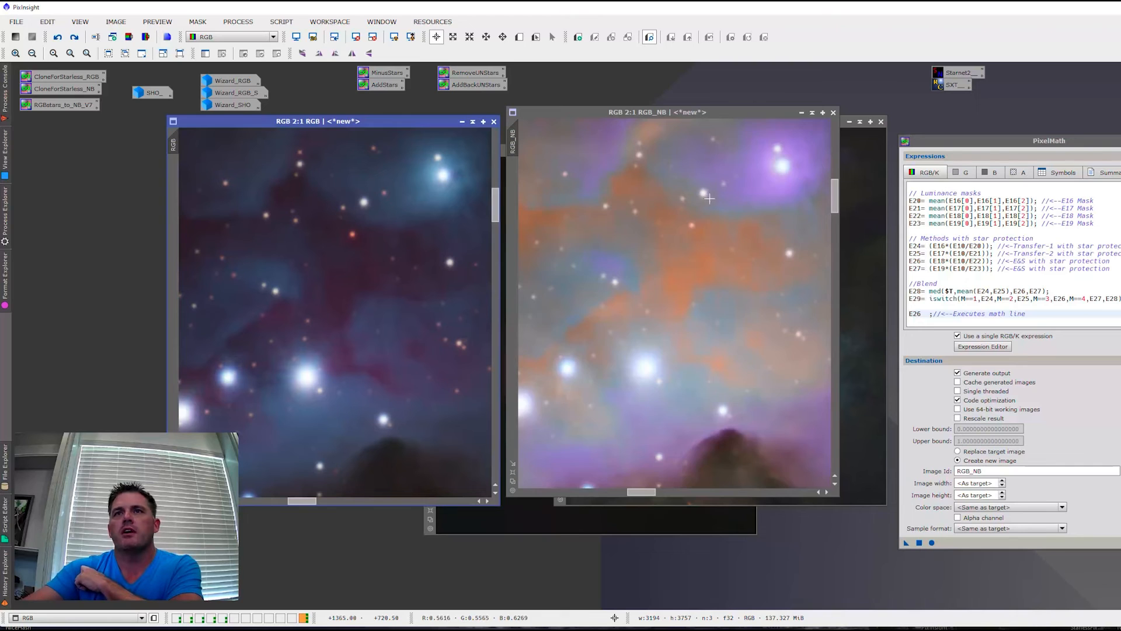
# - Examine the stars around the main nebula and its bright core in the E26 result at several magnifications
pyautogui.scroll(-3, 701, 199)
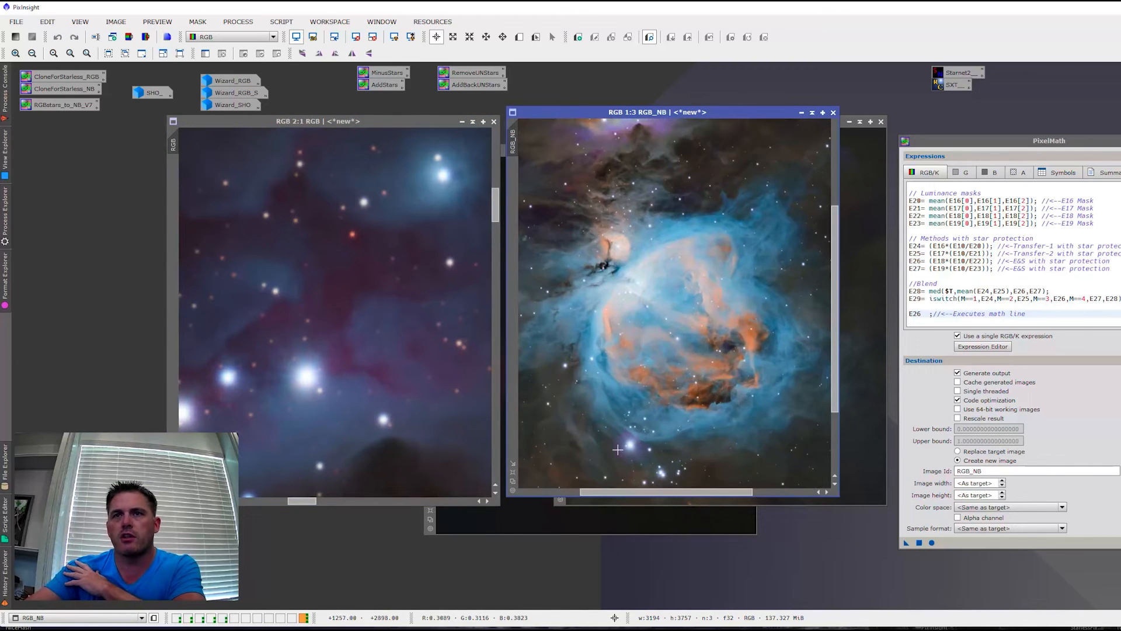
pyautogui.scroll(2, 617, 450)
pyautogui.scroll(-3, 677, 345)
pyautogui.scroll(3, 664, 360)
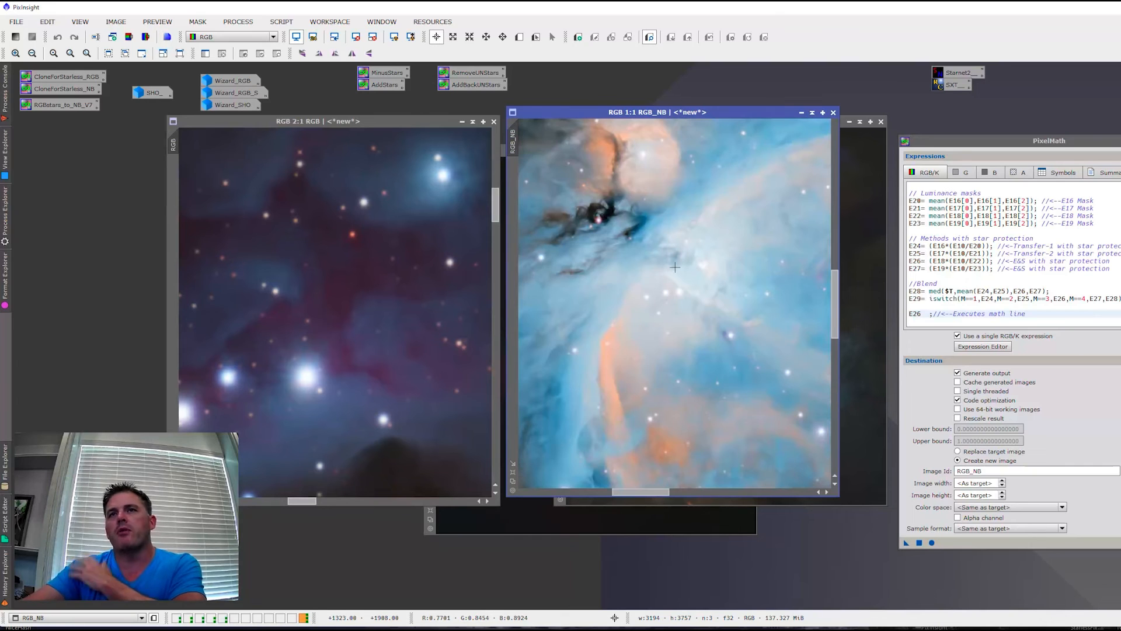
pyautogui.scroll(-1, 668, 289)
pyautogui.scroll(1, 668, 289)
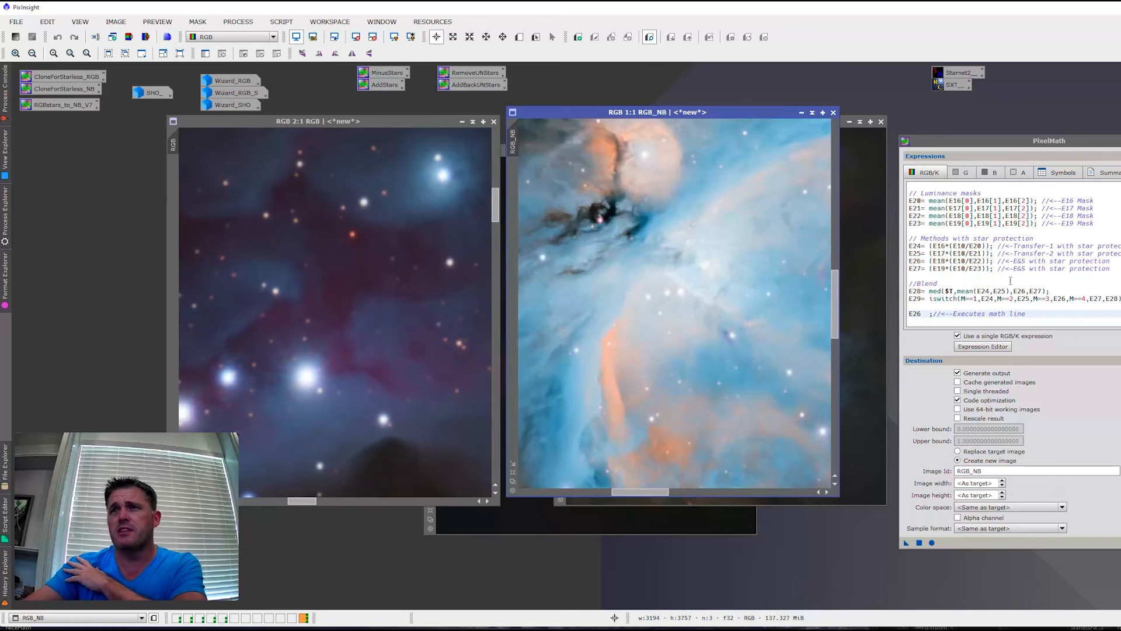
# - Set the executed line to E27 and apply PixelMath to the RGB image
pyautogui.moveTo(922, 314); pyautogui.dragTo(918, 314)
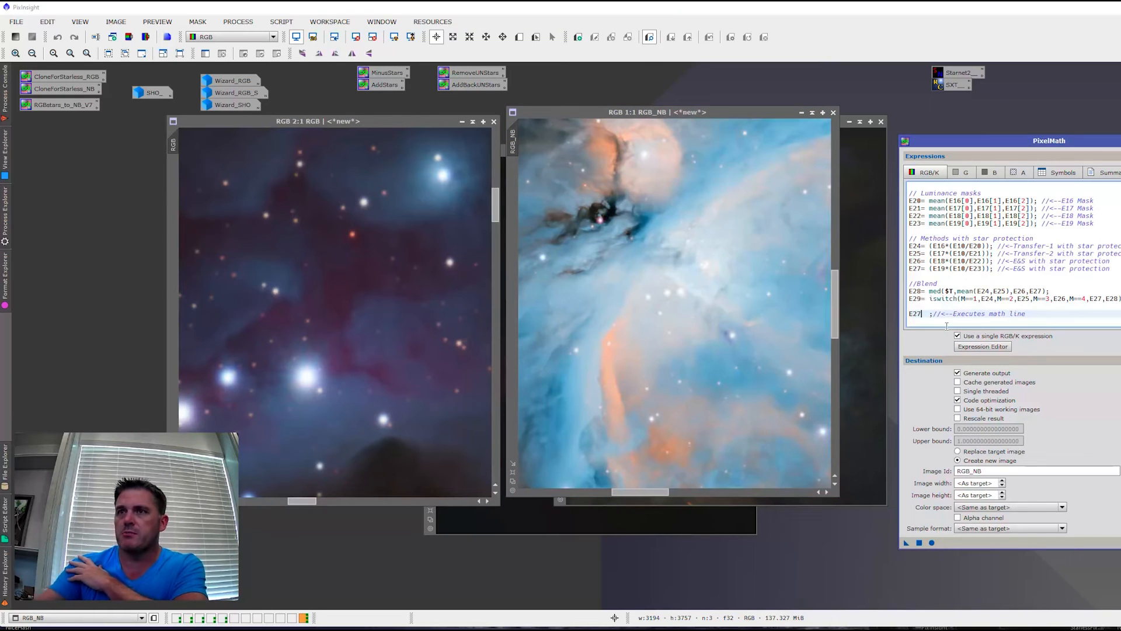
pyautogui.moveTo(906, 542); pyautogui.dragTo(378, 317)
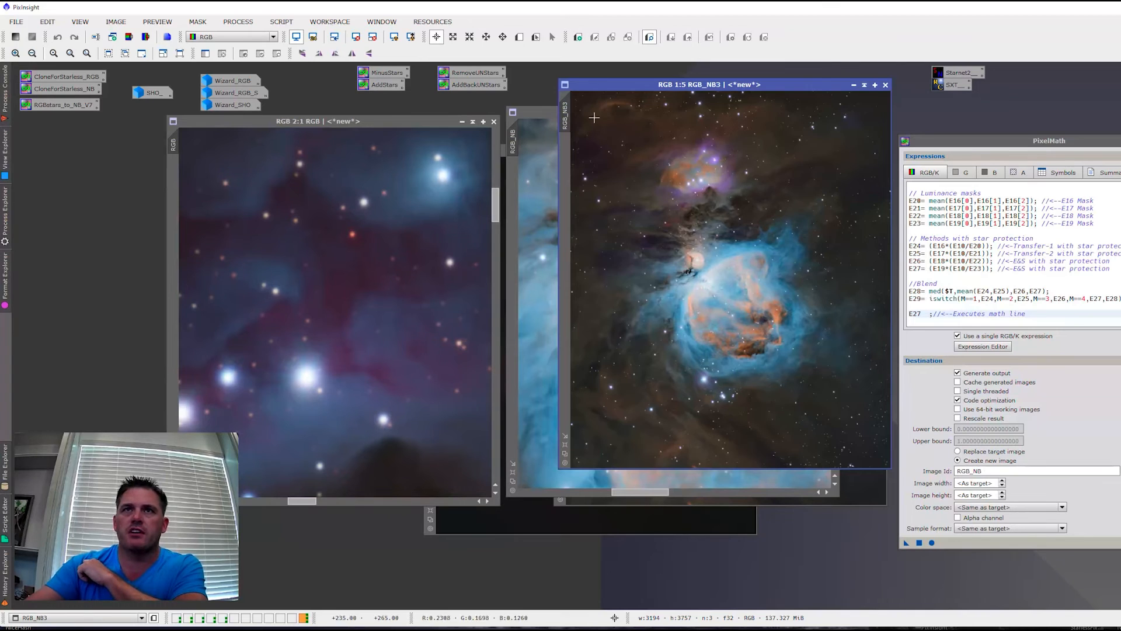
# - Inspect the stars in the E27 result RGB_NB3 up close, from the bright core to the orange filaments and the lower nebula
pyautogui.scroll(4, 729, 333)
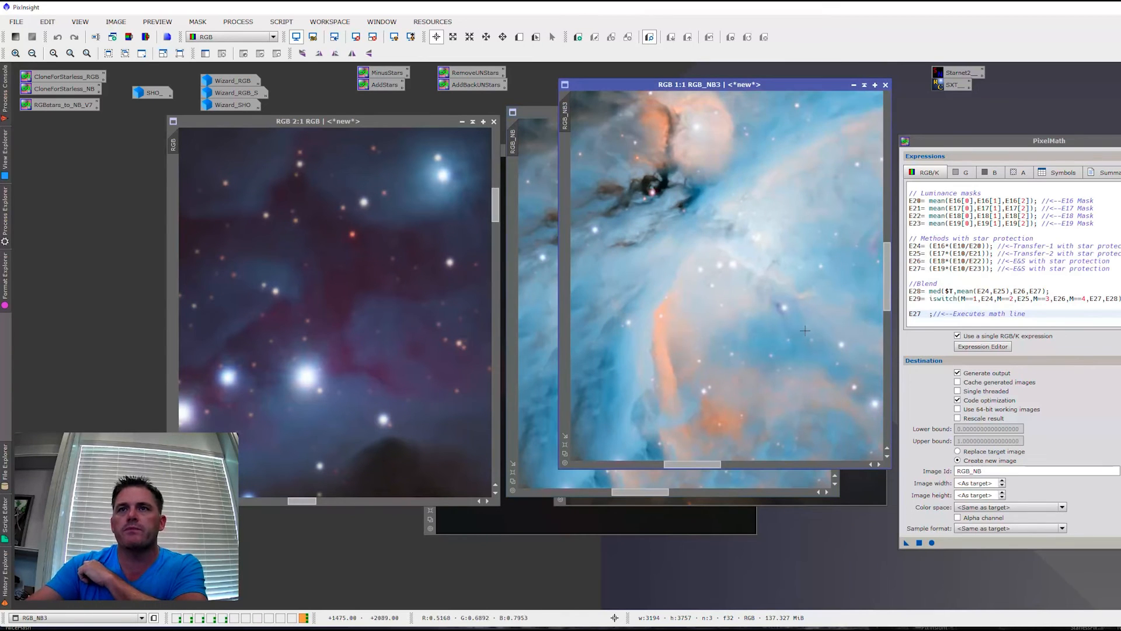
pyautogui.scroll(2, 684, 211)
pyautogui.click(685, 210)
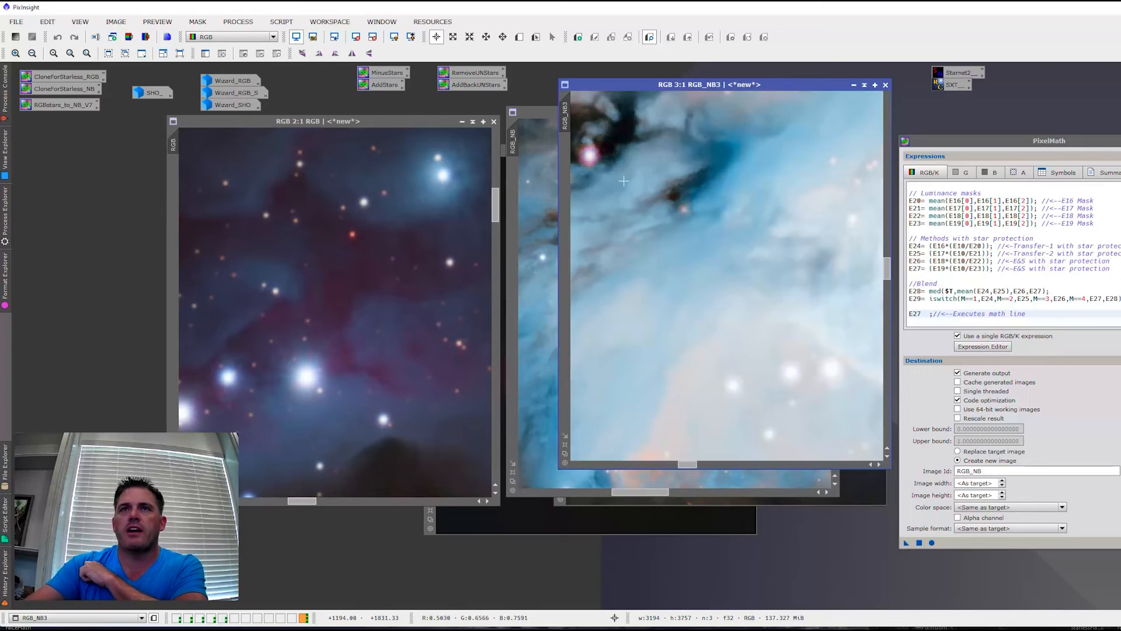
pyautogui.scroll(-3, 783, 263)
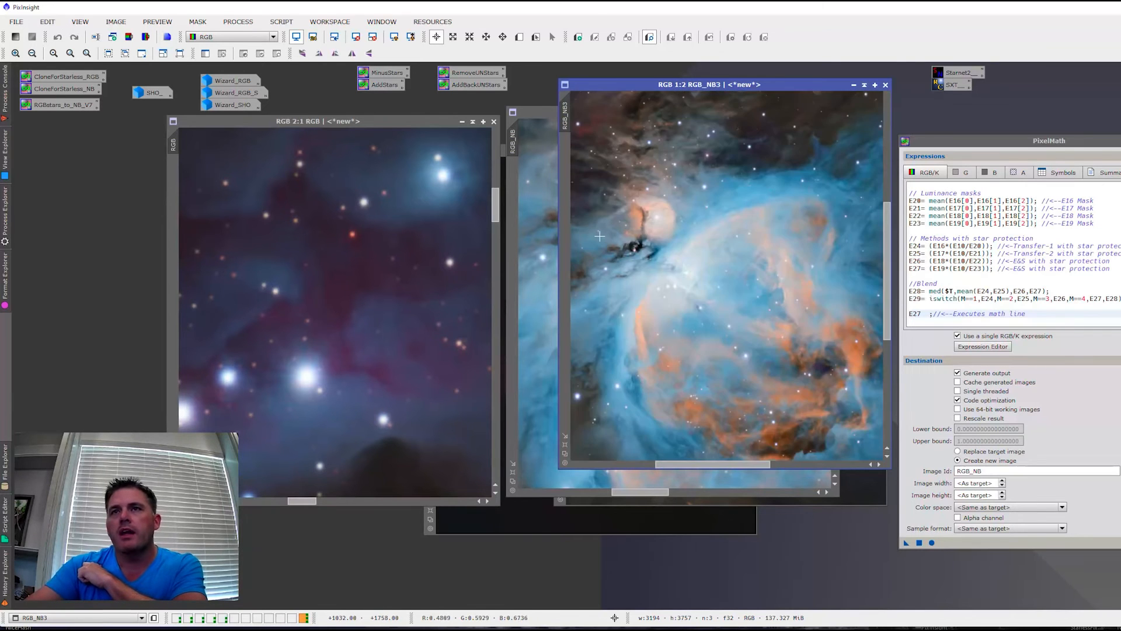
pyautogui.scroll(-1, 820, 199)
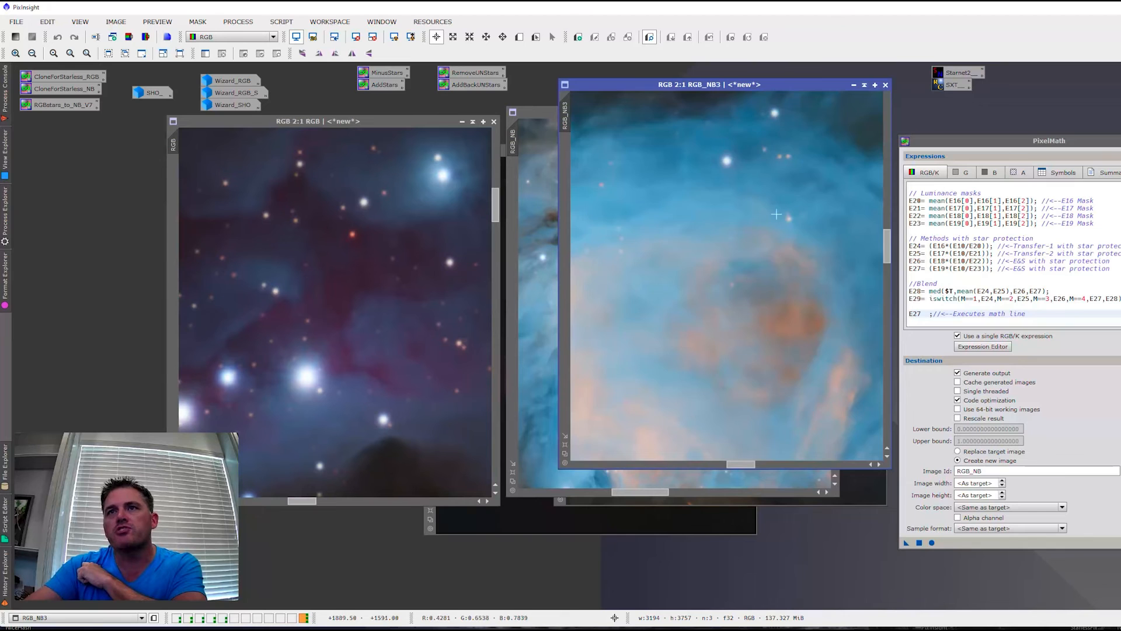
pyautogui.scroll(3, 770, 293)
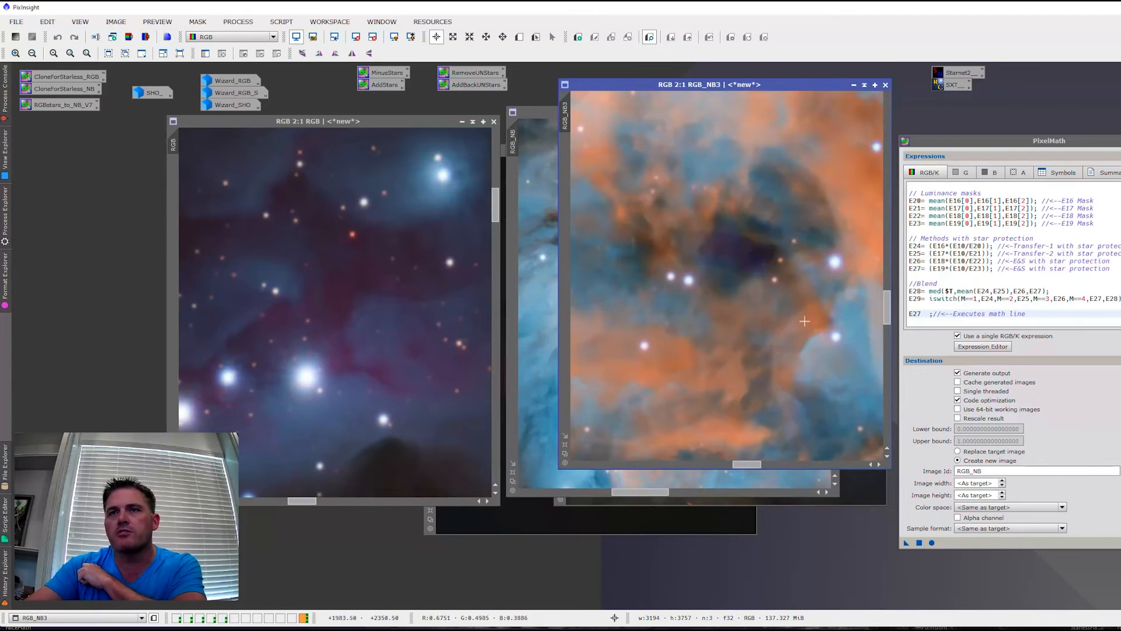
pyautogui.scroll(-3, 804, 321)
pyautogui.scroll(2, 845, 163)
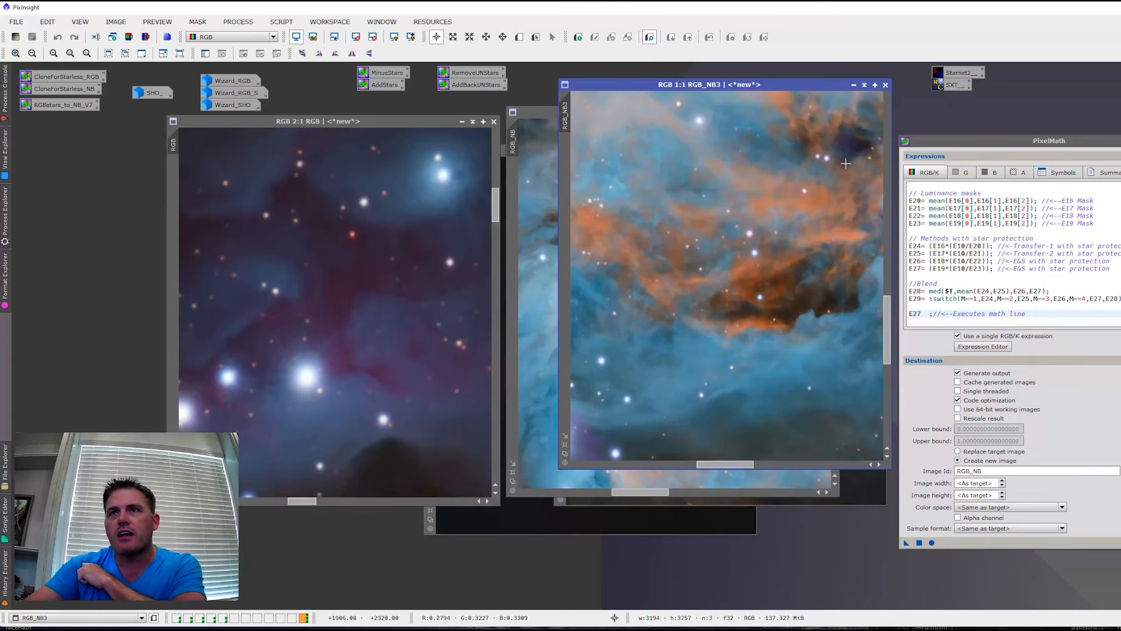
pyautogui.scroll(-1, 846, 246)
pyautogui.scroll(2, 711, 320)
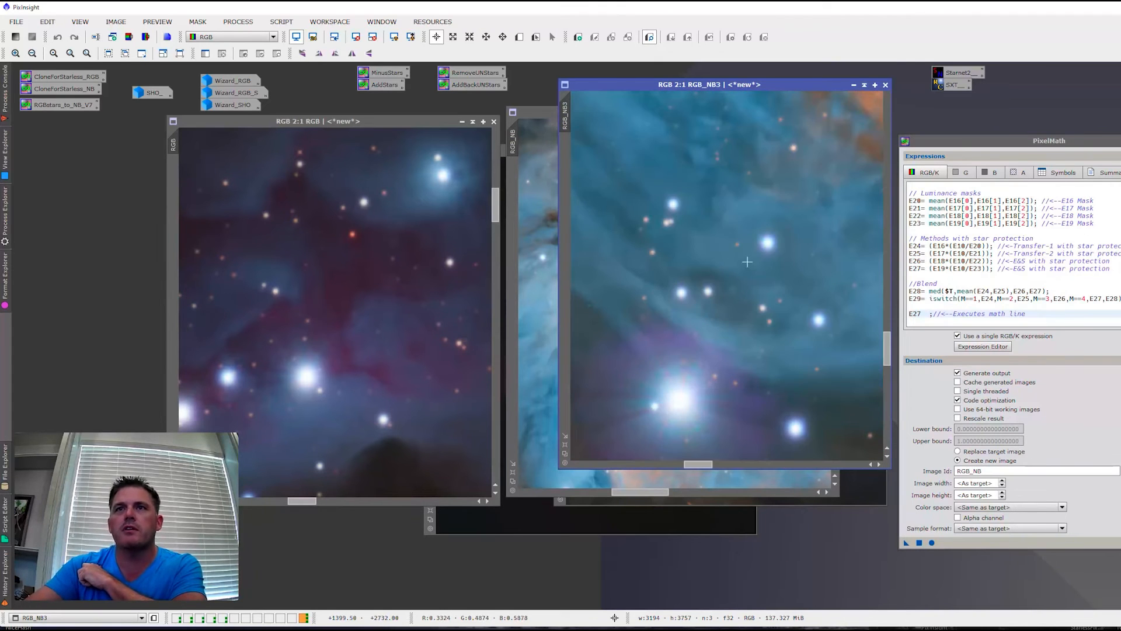
# - Compare the whole E27 result RGB_NB3 with the original RGB image at 1:5
pyautogui.scroll(-4, 730, 281)
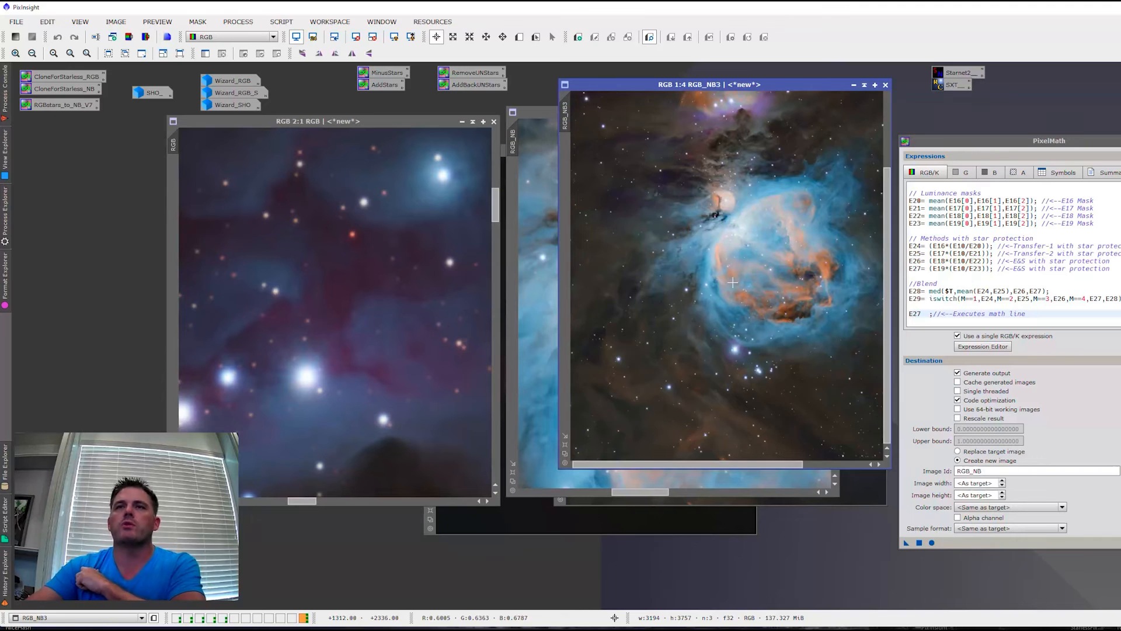
pyautogui.scroll(-1, 732, 282)
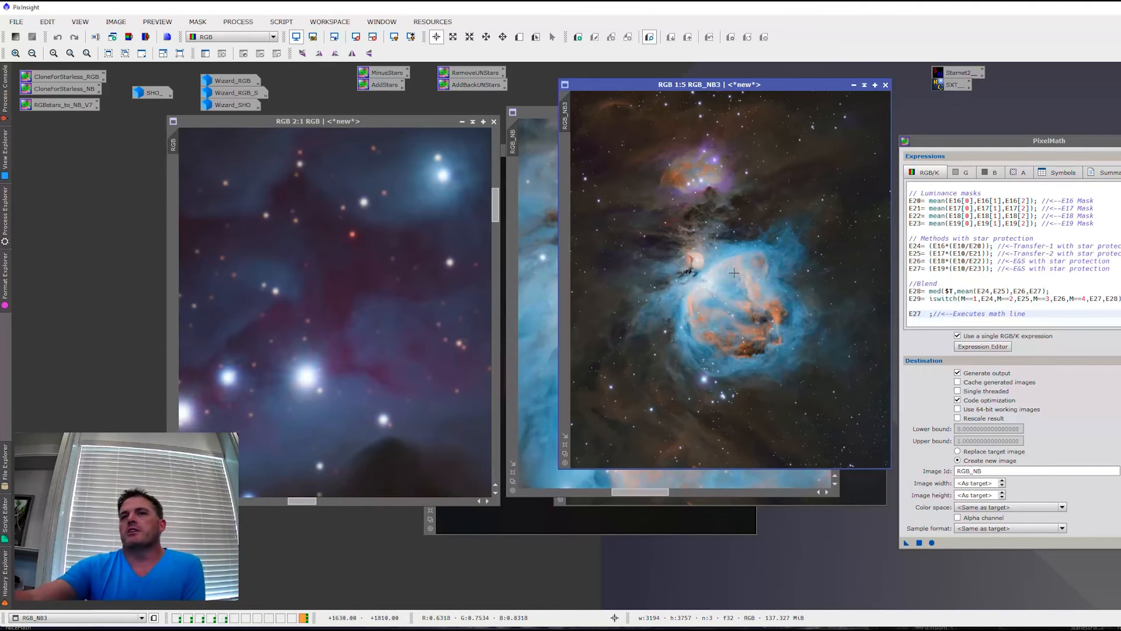
pyautogui.scroll(-5, 392, 305)
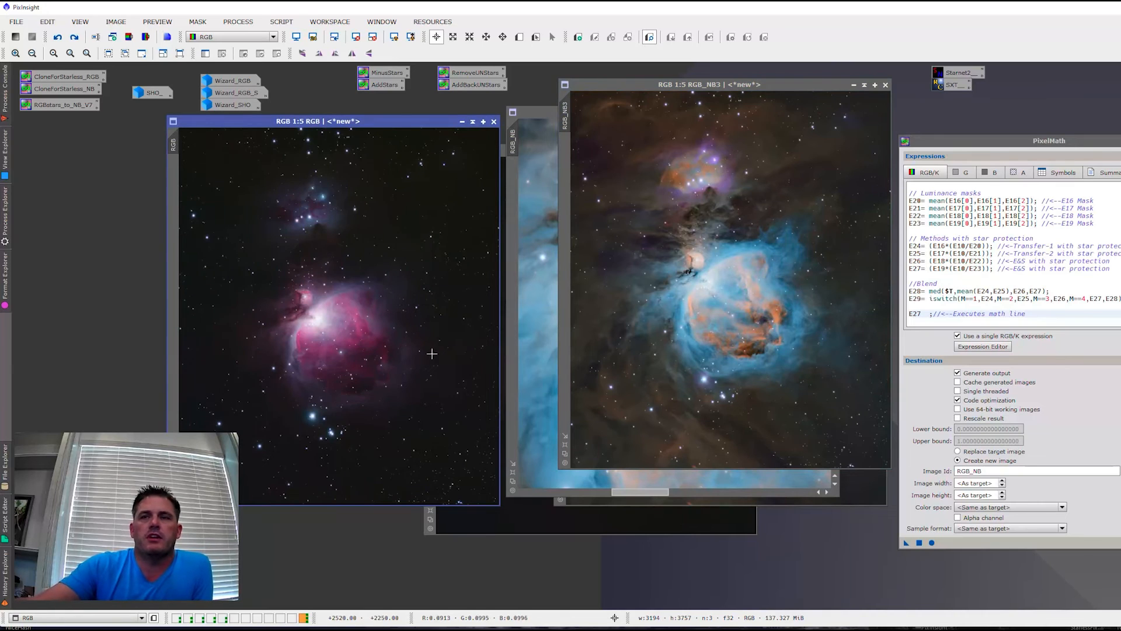
pyautogui.scroll(1, 841, 251)
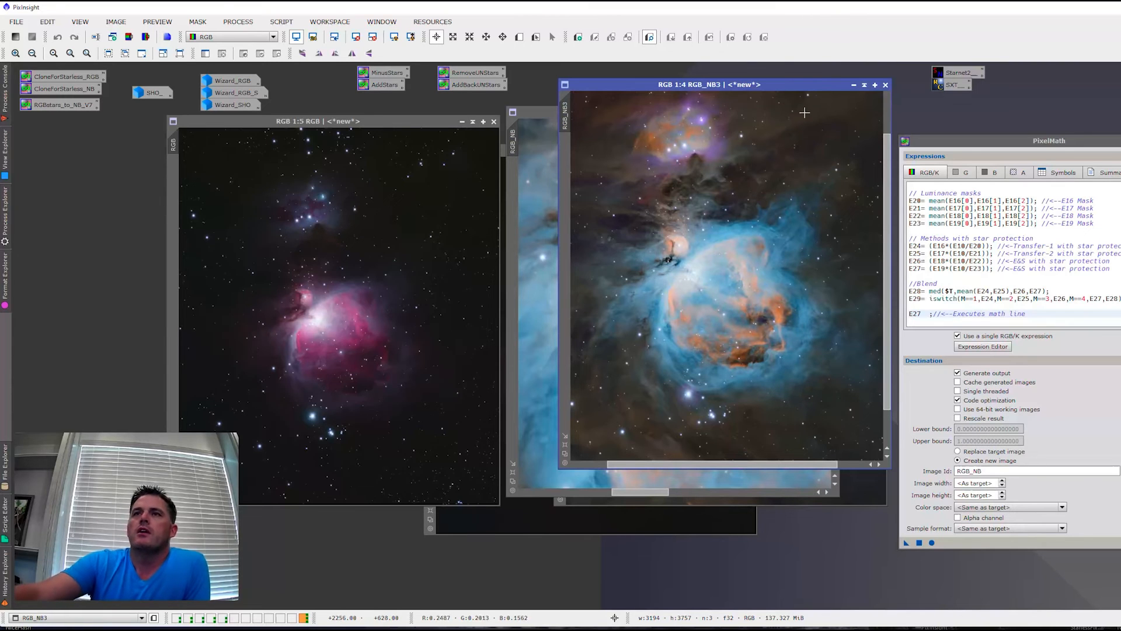
pyautogui.moveTo(751, 89)
pyautogui.mouseDown()
pyautogui.moveTo(724, 111)
pyautogui.moveTo(735, 94)
pyautogui.mouseUp()
pyautogui.doubleClick(219, 82)
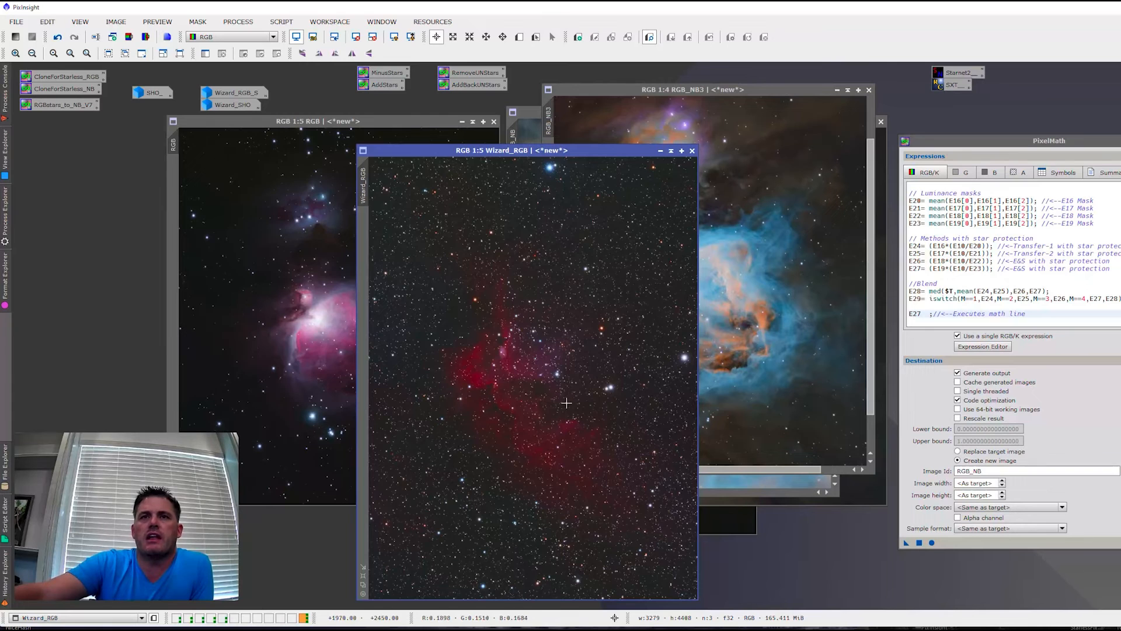
pyautogui.moveTo(544, 150); pyautogui.dragTo(468, 102)
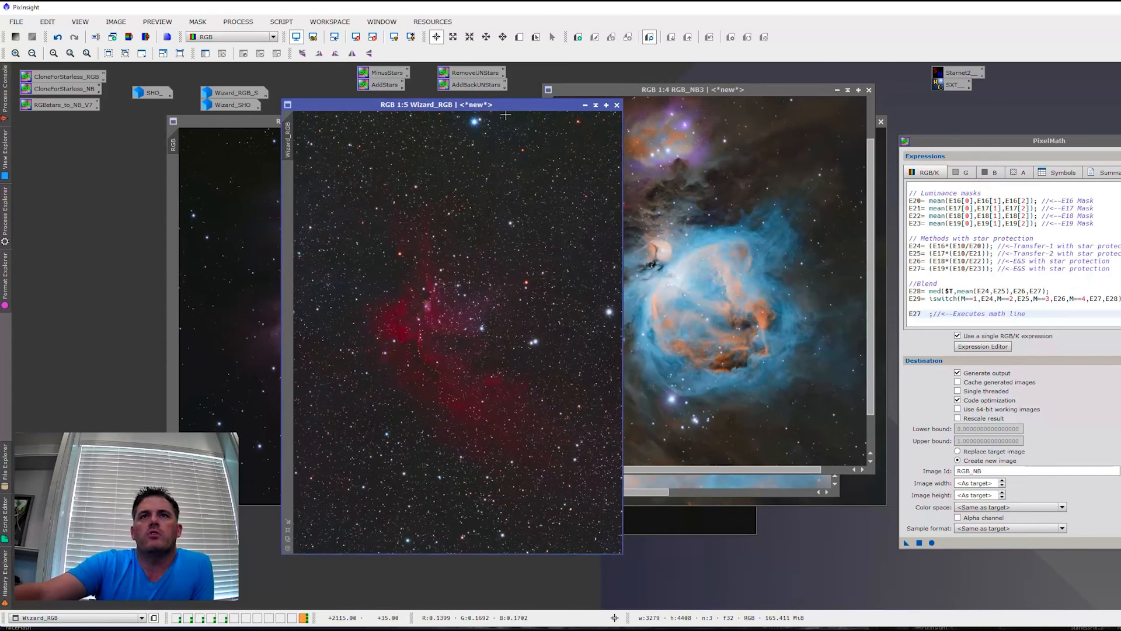
pyautogui.click(585, 105)
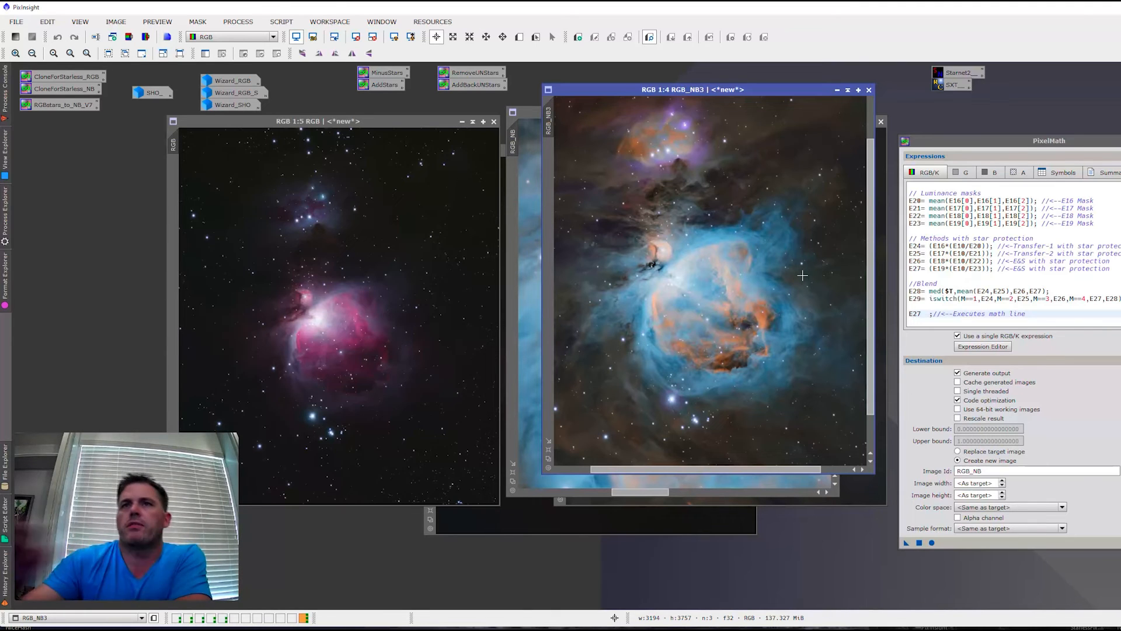
# - Close the RGB_NB3, RGB_NB and RGB_NB2 results, and arrange Starless_RGB between the RGB and Starless_NB images
pyautogui.moveTo(711, 94); pyautogui.dragTo(645, 126)
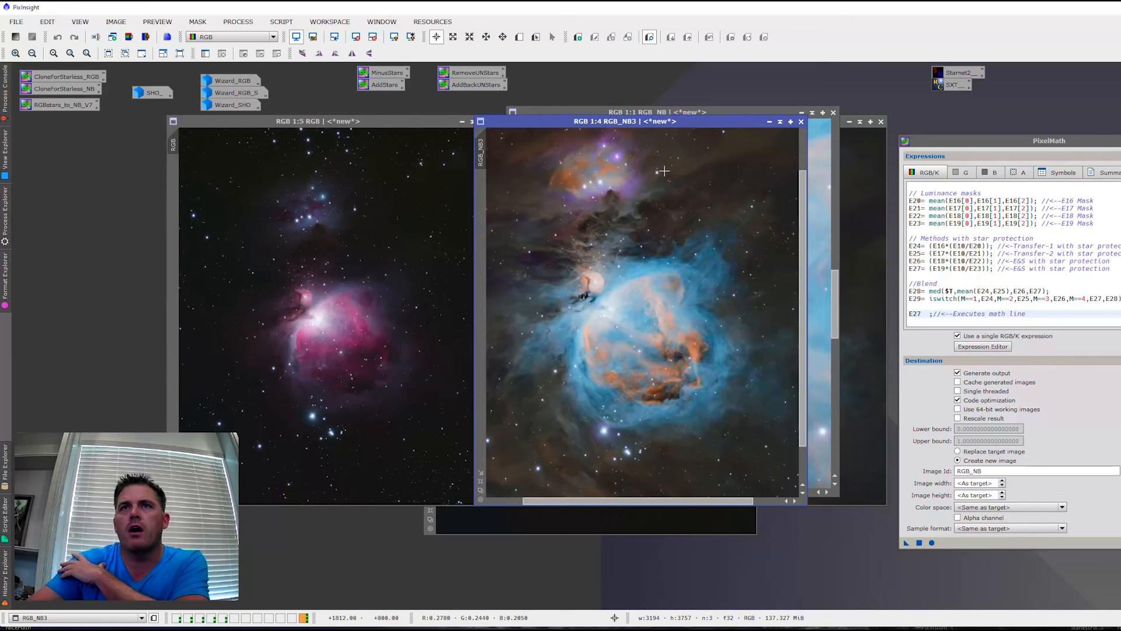
pyautogui.click(801, 122)
pyautogui.click(833, 112)
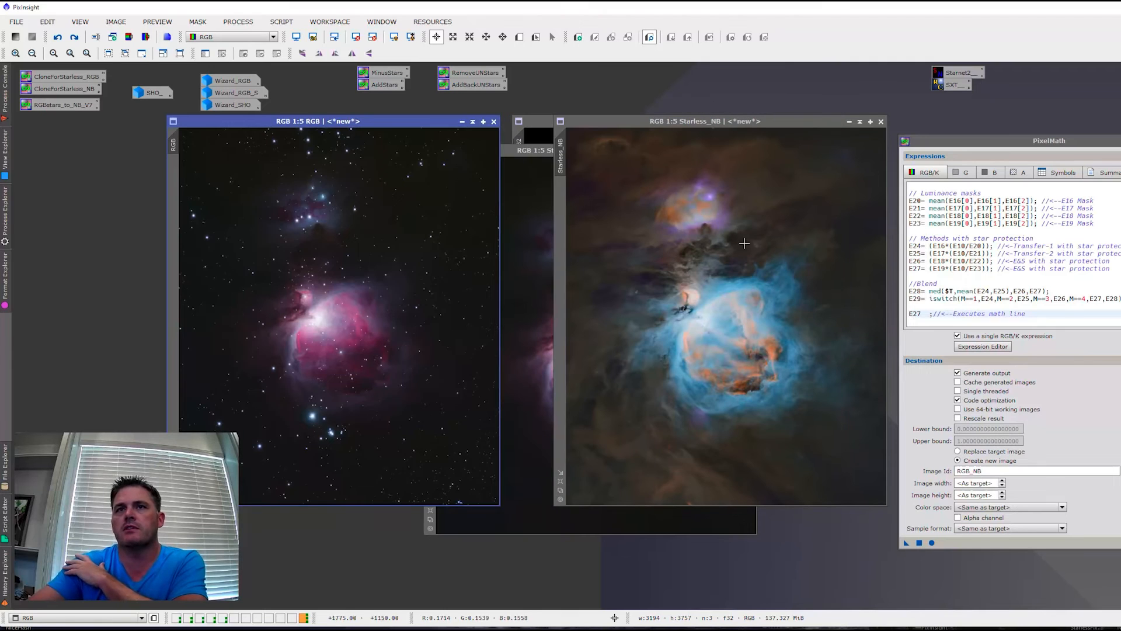
pyautogui.click(528, 211)
pyautogui.click(539, 118)
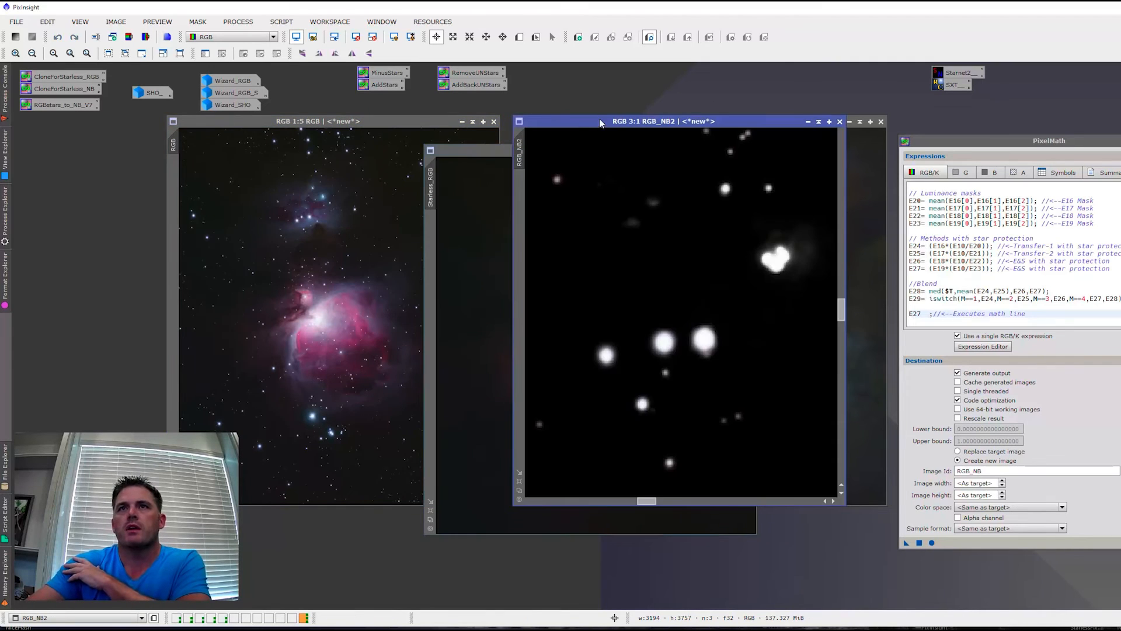
pyautogui.moveTo(600, 119); pyautogui.dragTo(1120, 119)
pyautogui.moveTo(539, 150); pyautogui.dragTo(518, 154)
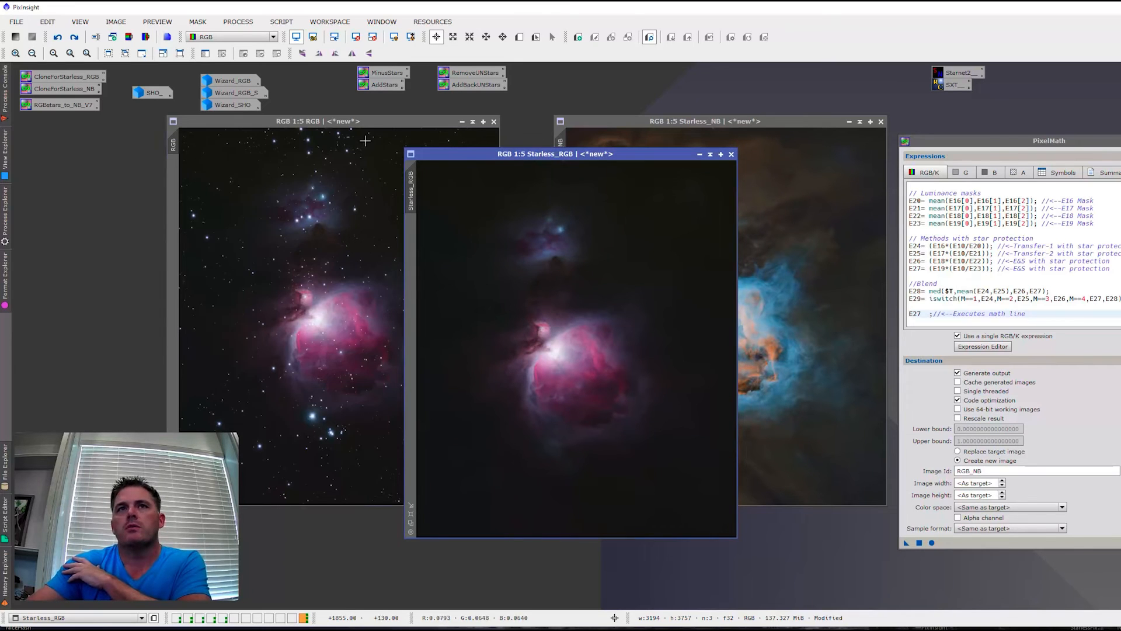
pyautogui.click(365, 141)
# - Review the E28 median blend line, its mean(E24,E25) term and the method equations it draws on
pyautogui.moveTo(982, 139); pyautogui.dragTo(899, 129)
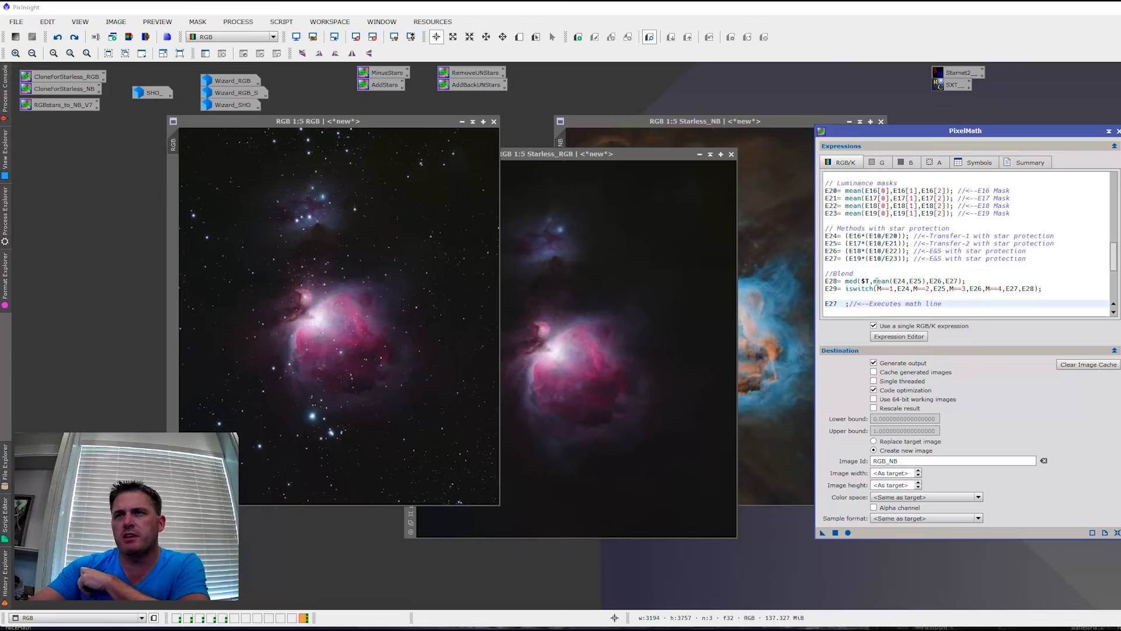
pyautogui.moveTo(874, 281); pyautogui.dragTo(926, 281)
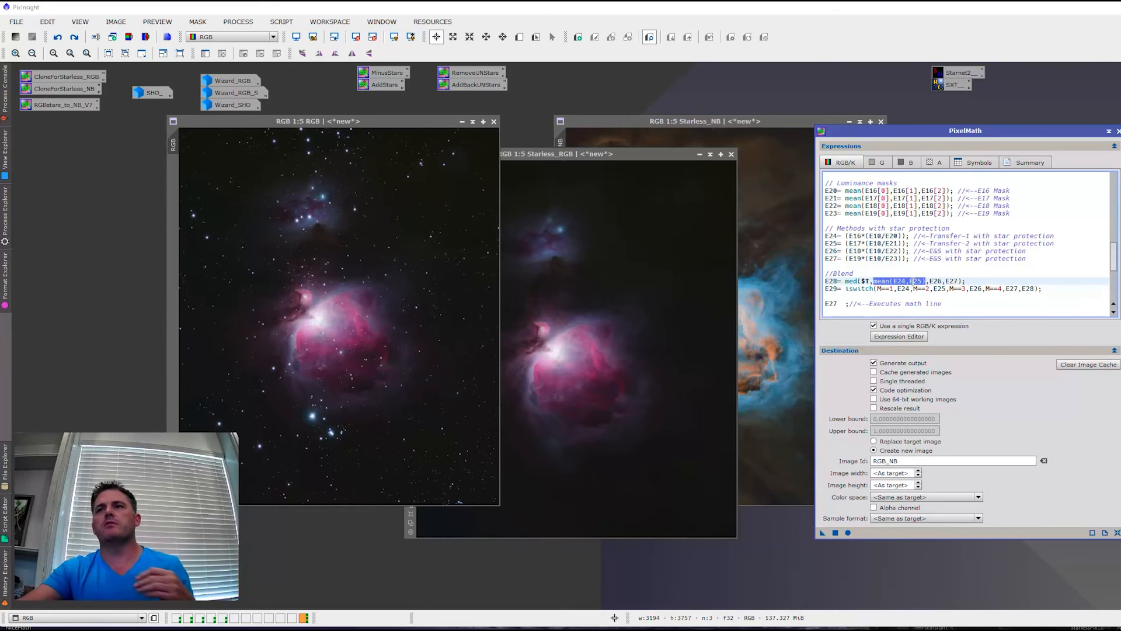
pyautogui.scroll(5, 914, 281)
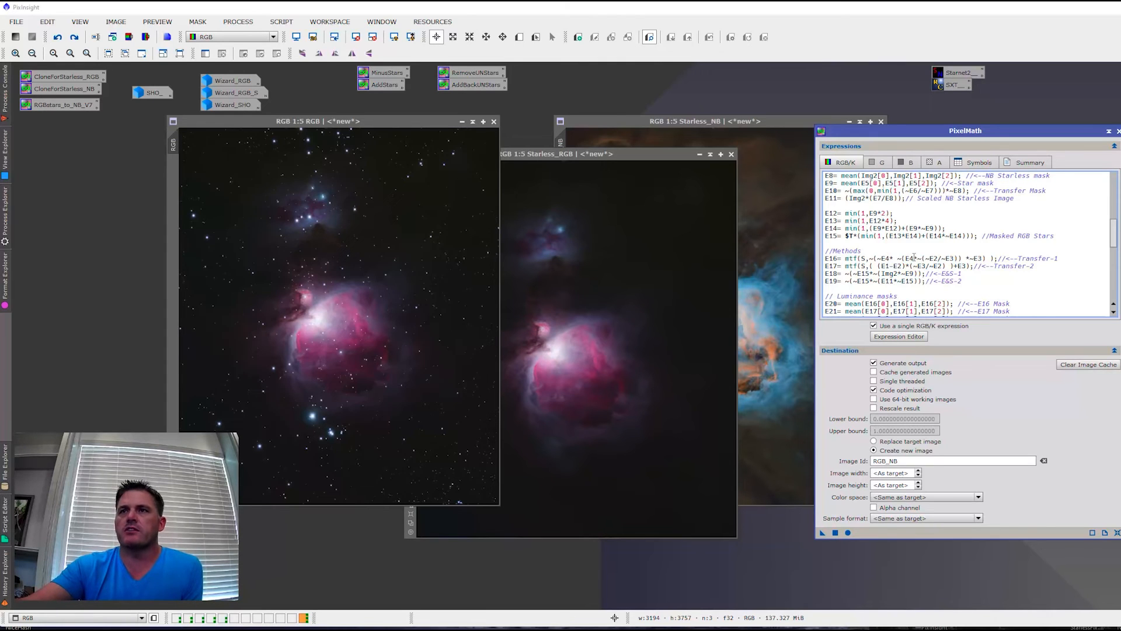
pyautogui.scroll(-6, 914, 257)
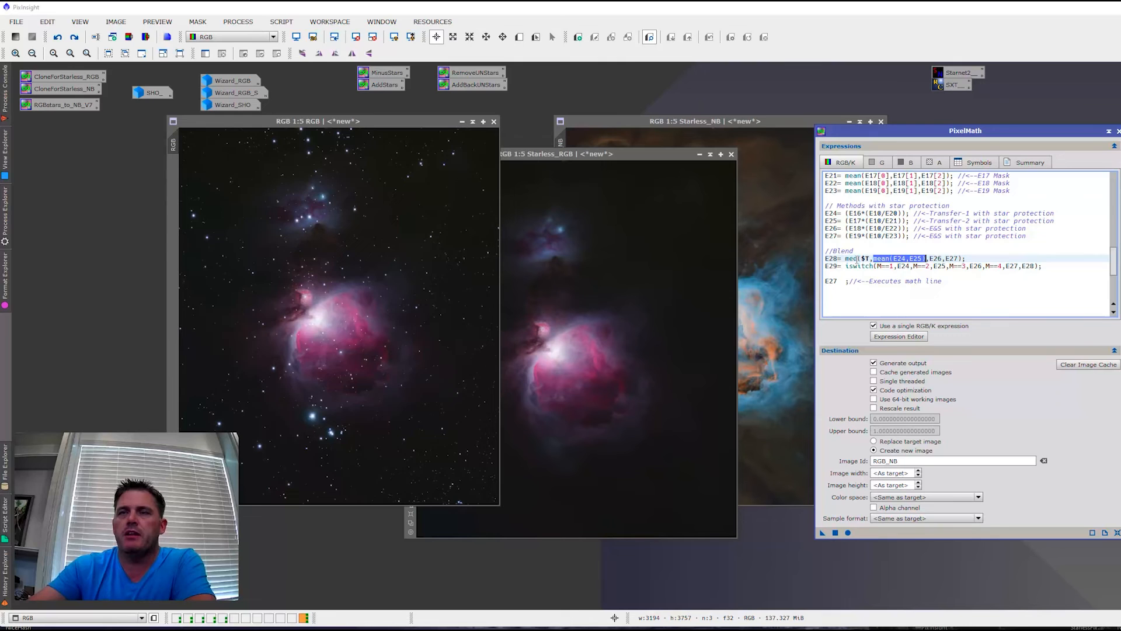
pyautogui.click(934, 281)
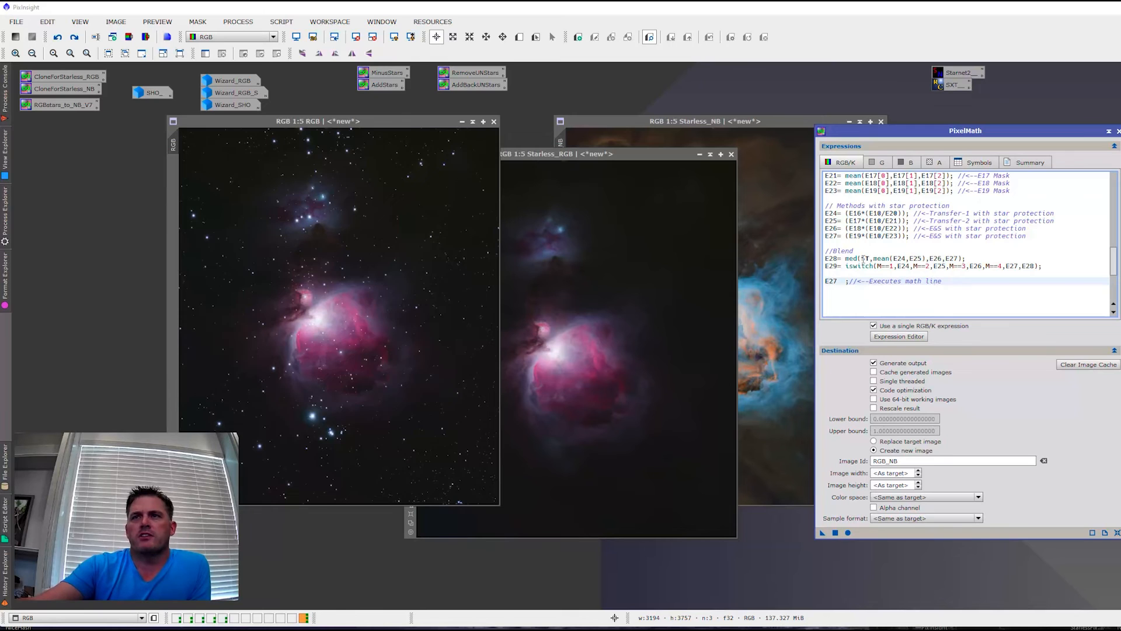
# - Examine the small stars around the bright core of the RGB image at up to 2:1
pyautogui.scroll(4, 309, 323)
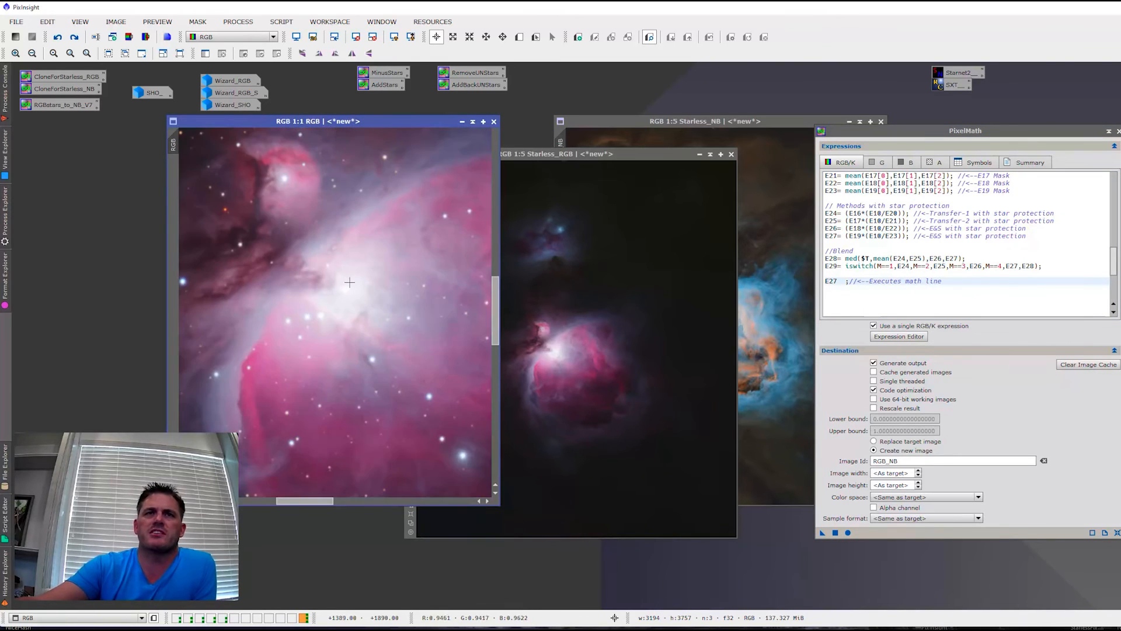
pyautogui.scroll(1, 251, 240)
pyautogui.scroll(-2, 251, 240)
pyautogui.scroll(2, 251, 240)
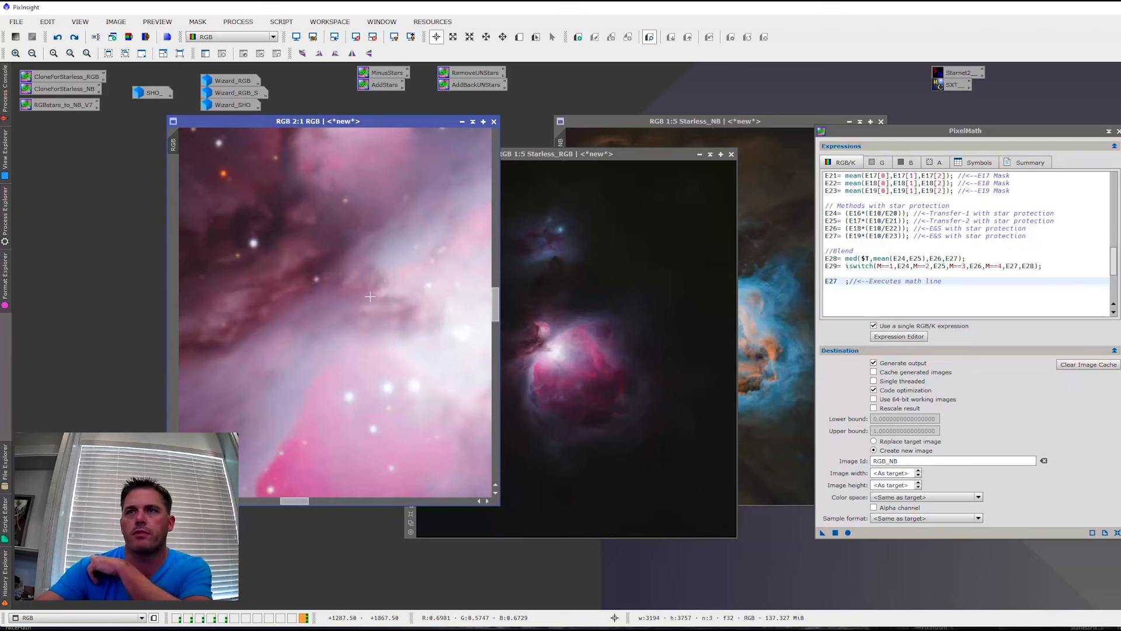
# - Set the executed line to E28 and apply PixelMath to the RGB image
pyautogui.click(926, 266)
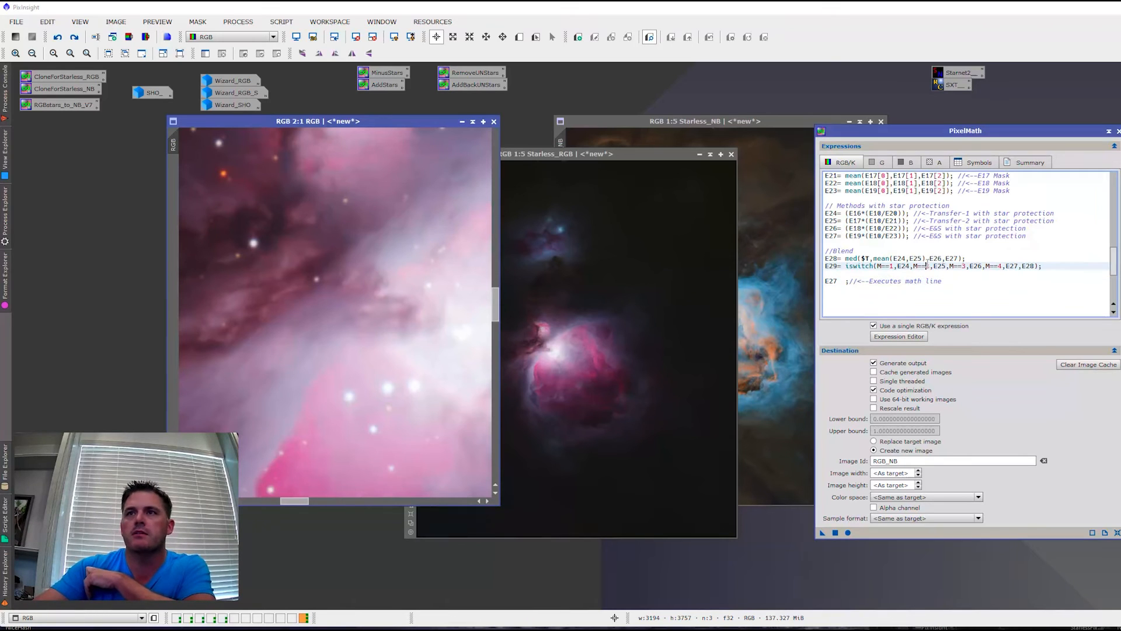
pyautogui.moveTo(838, 281); pyautogui.dragTo(832, 281)
pyautogui.write('8')
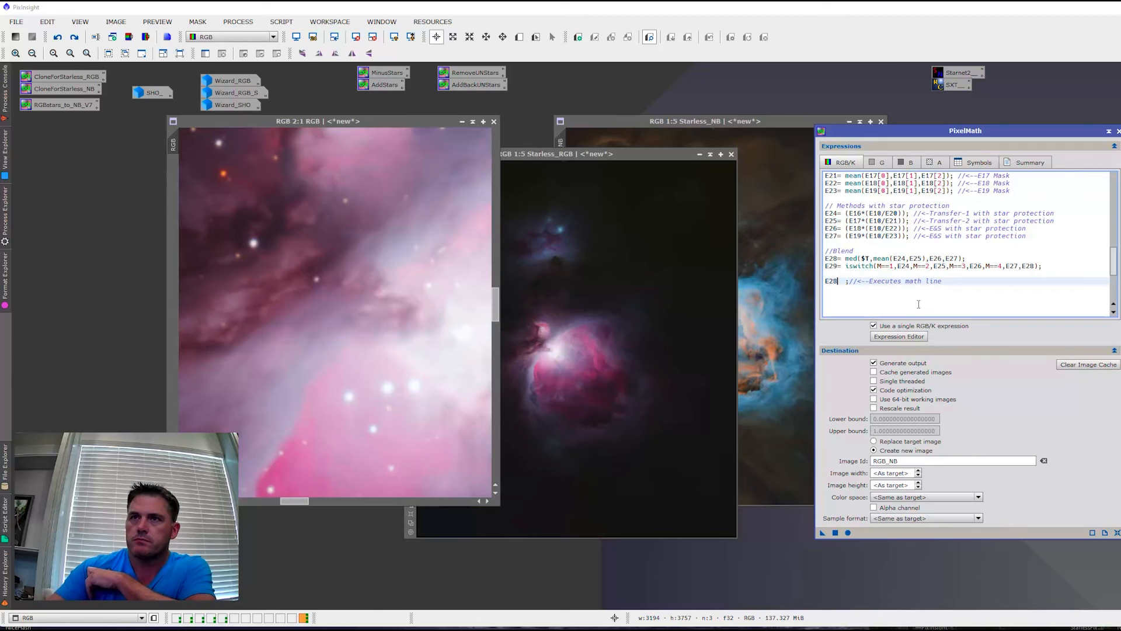
pyautogui.moveTo(823, 533); pyautogui.dragTo(326, 379)
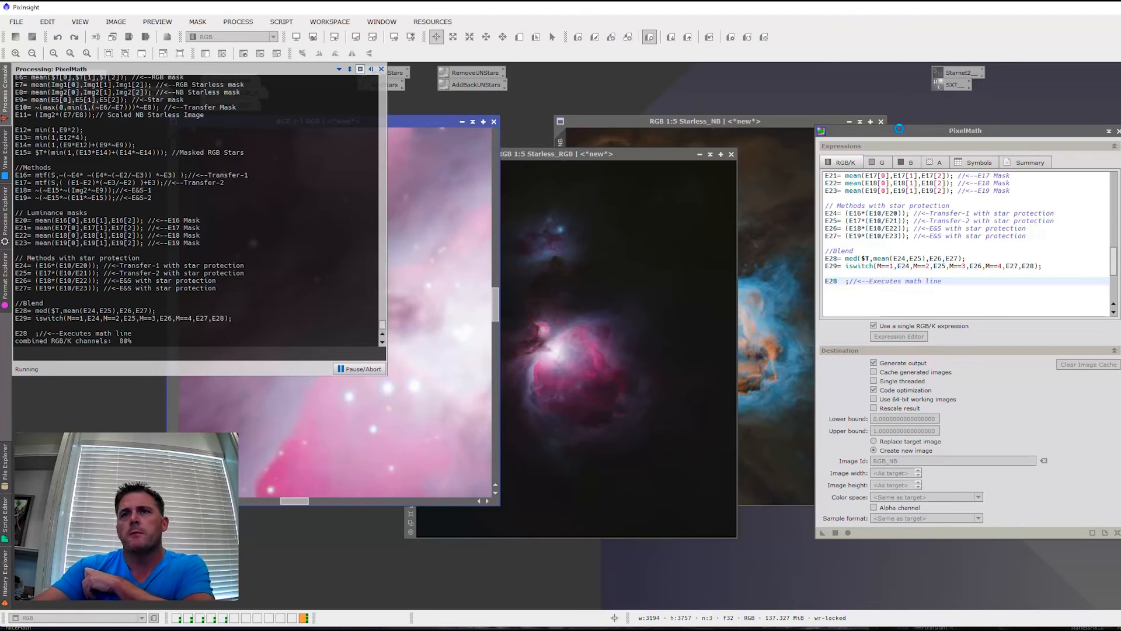
pyautogui.moveTo(905, 135); pyautogui.dragTo(964, 145)
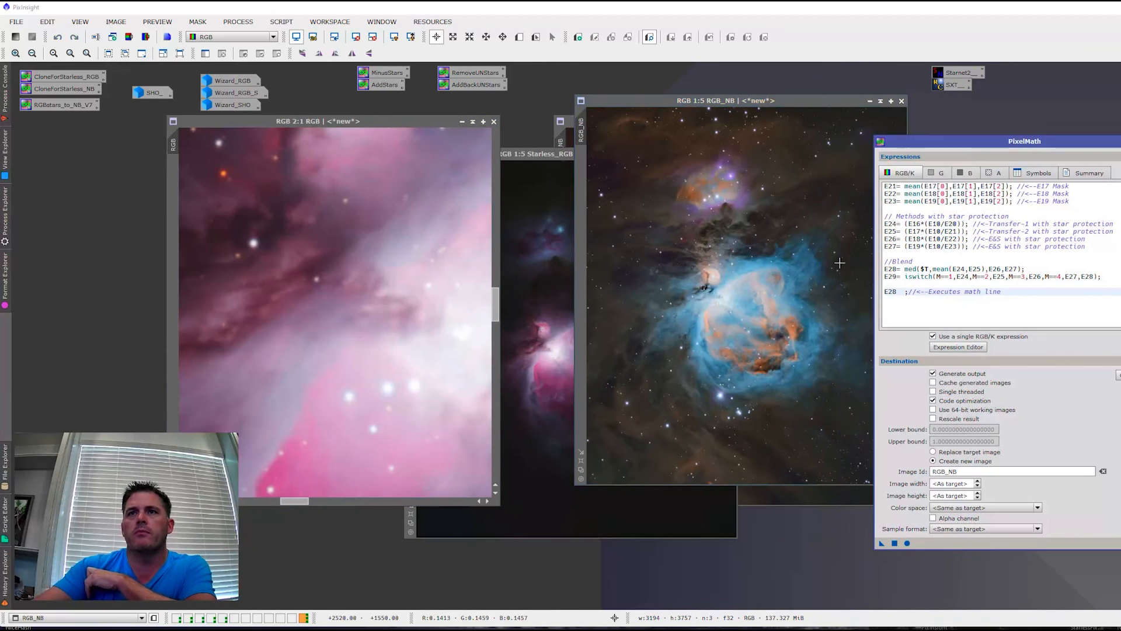
# - Inspect the E28 median blend result at several magnifications, from the bright core and dark lane to the lower blue stars
pyautogui.scroll(1, 709, 301)
pyautogui.scroll(4, 709, 301)
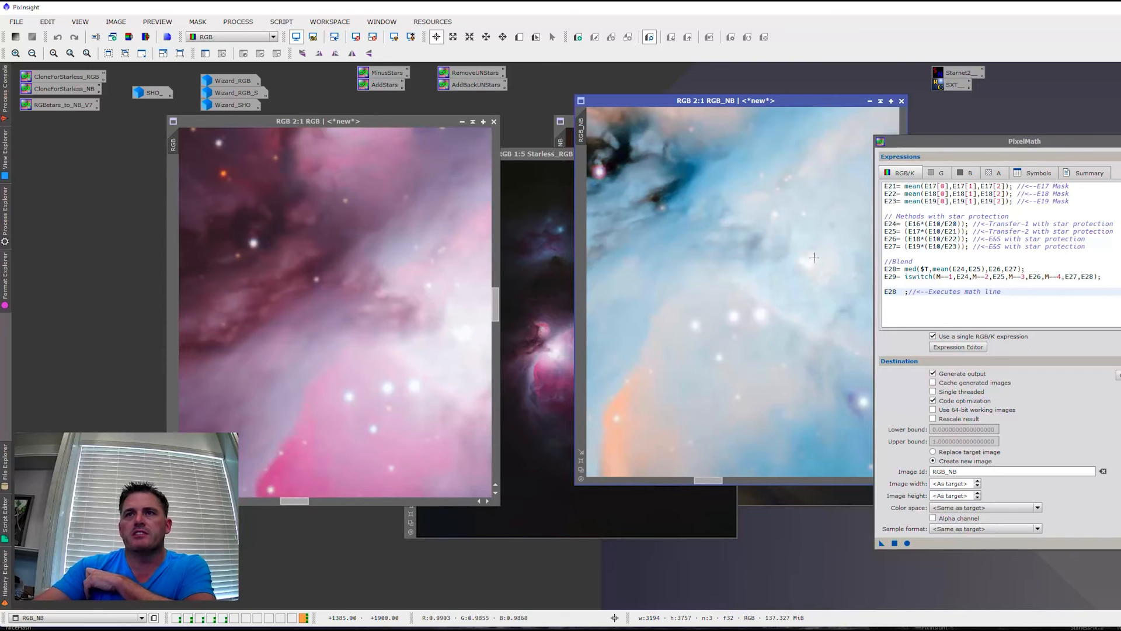
pyautogui.click(663, 207)
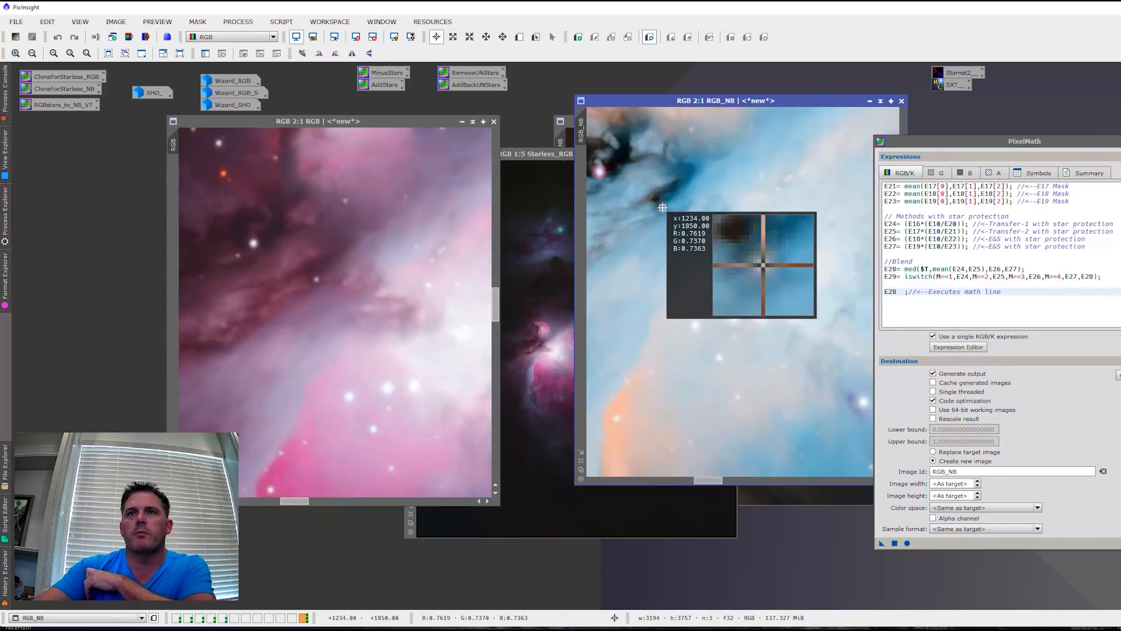
pyautogui.scroll(-1, 663, 207)
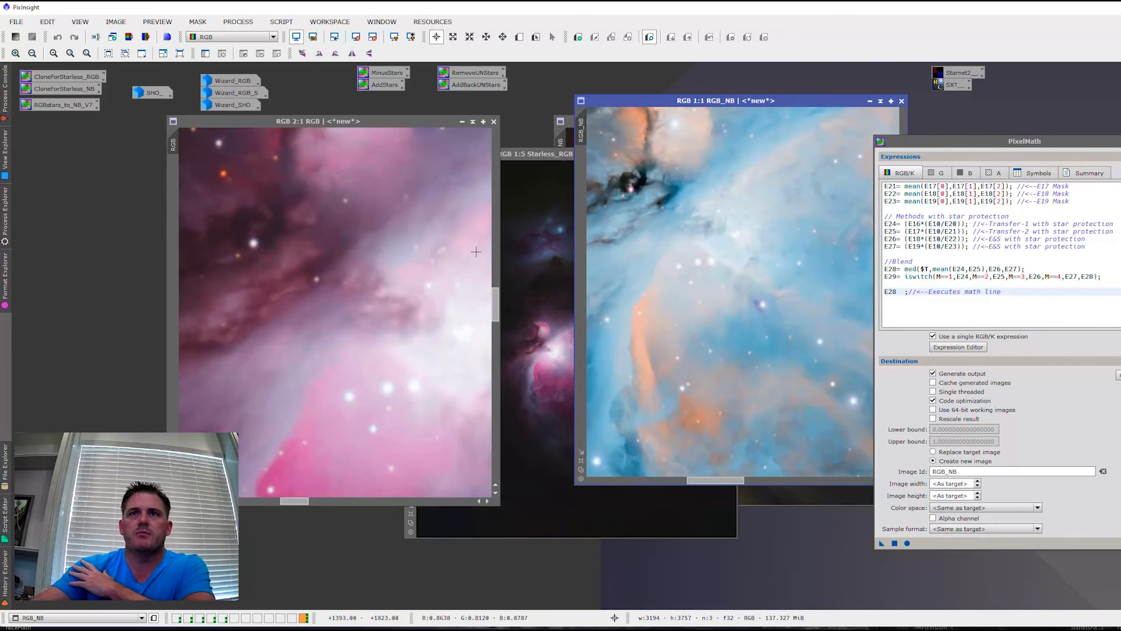
pyautogui.scroll(2, 631, 158)
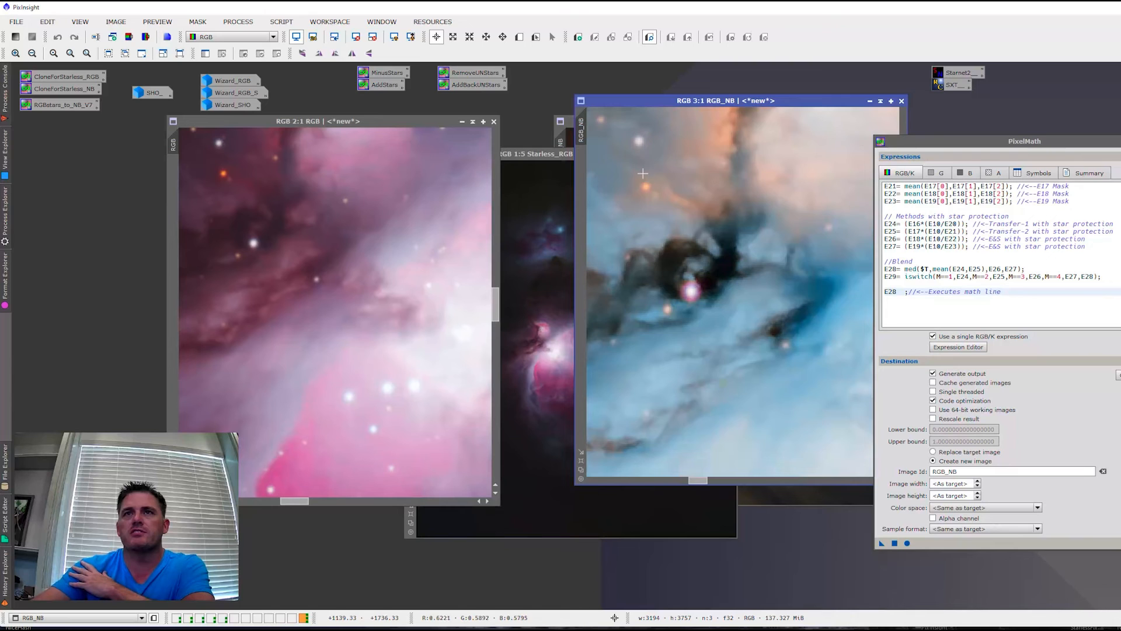
pyautogui.scroll(-4, 651, 169)
pyautogui.scroll(1, 690, 398)
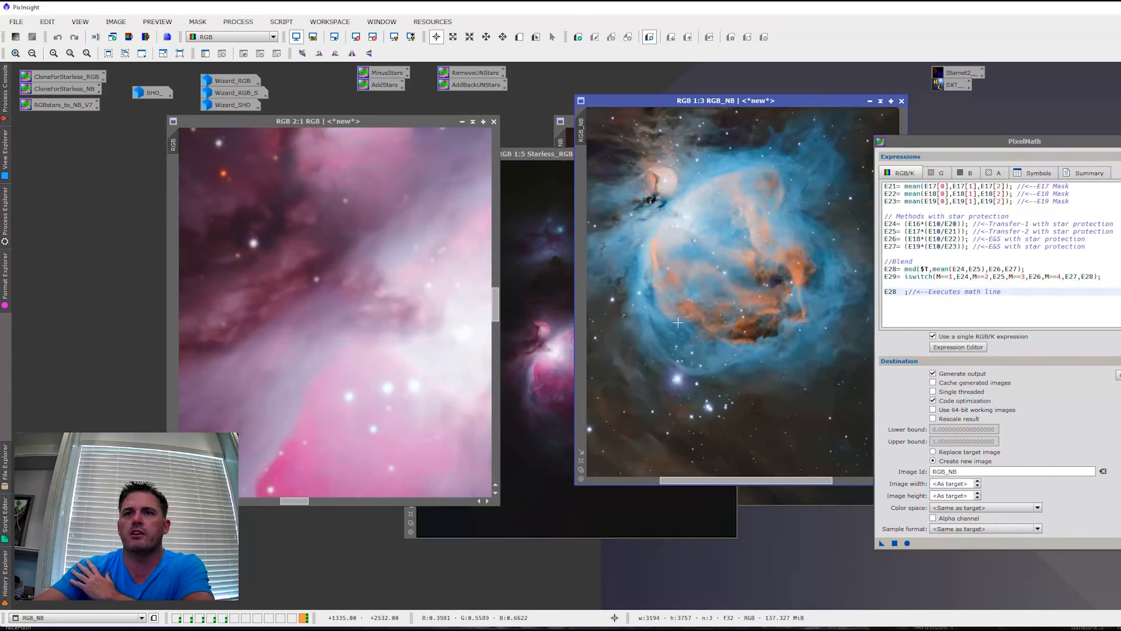
pyautogui.scroll(2, 690, 397)
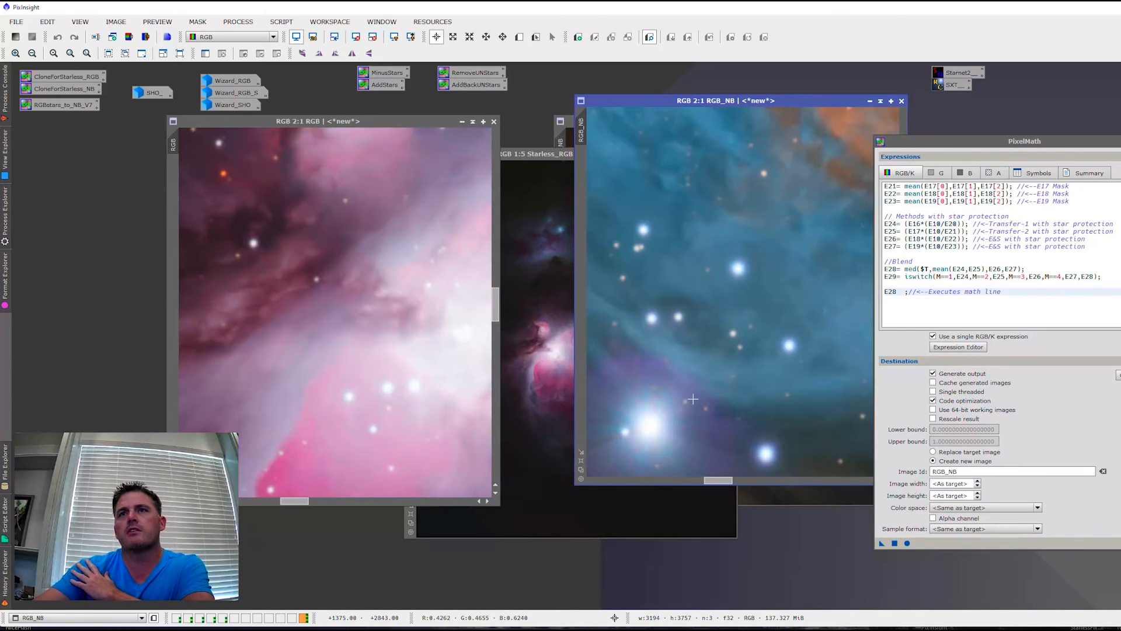
pyautogui.scroll(-3, 693, 398)
pyautogui.scroll(2, 689, 251)
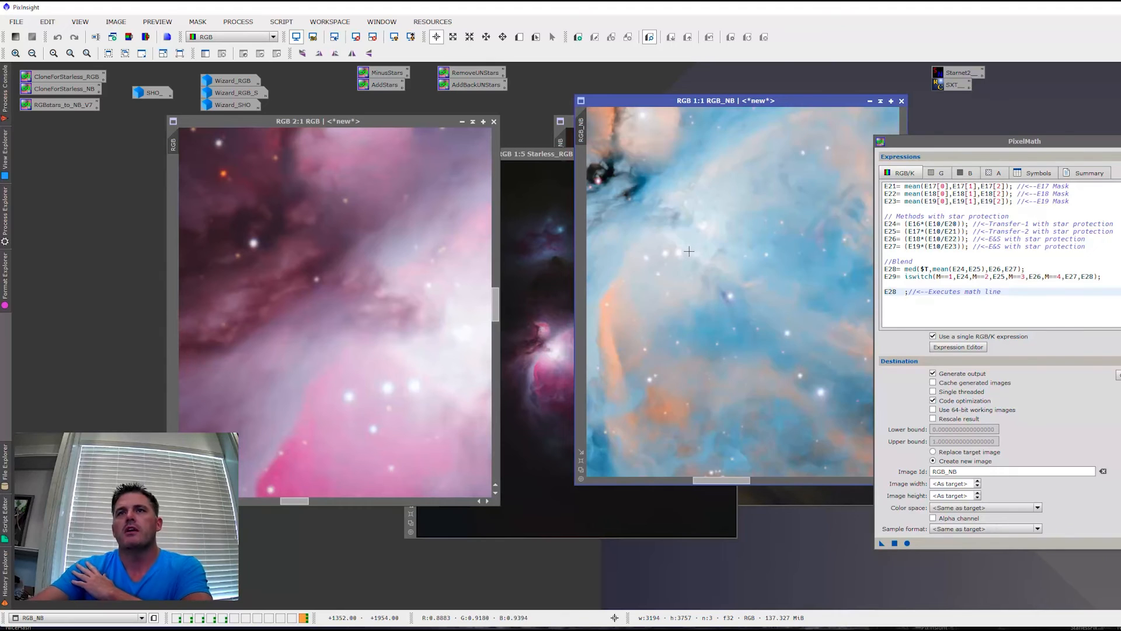
# - Close the E28 result and replace the Orion images with Wizard_RGB and Wizard_SHO side by side, keeping PixelMath beside them
pyautogui.moveTo(893, 141); pyautogui.dragTo(813, 177)
pyautogui.moveTo(728, 100); pyautogui.dragTo(637, 111)
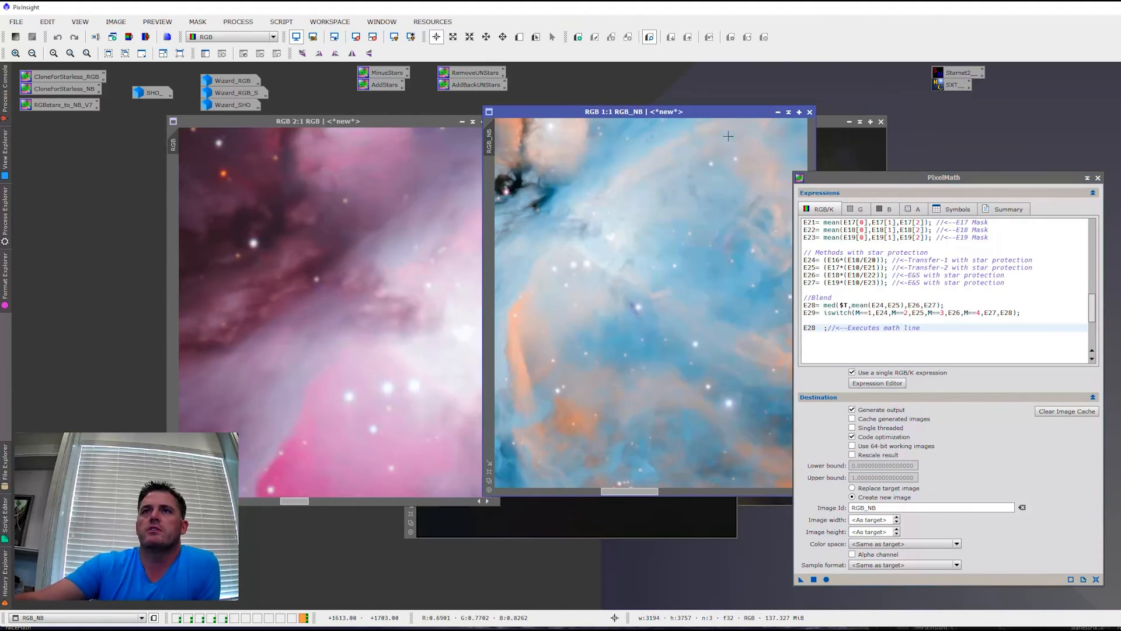
pyautogui.click(810, 112)
pyautogui.moveTo(888, 186); pyautogui.dragTo(917, 156)
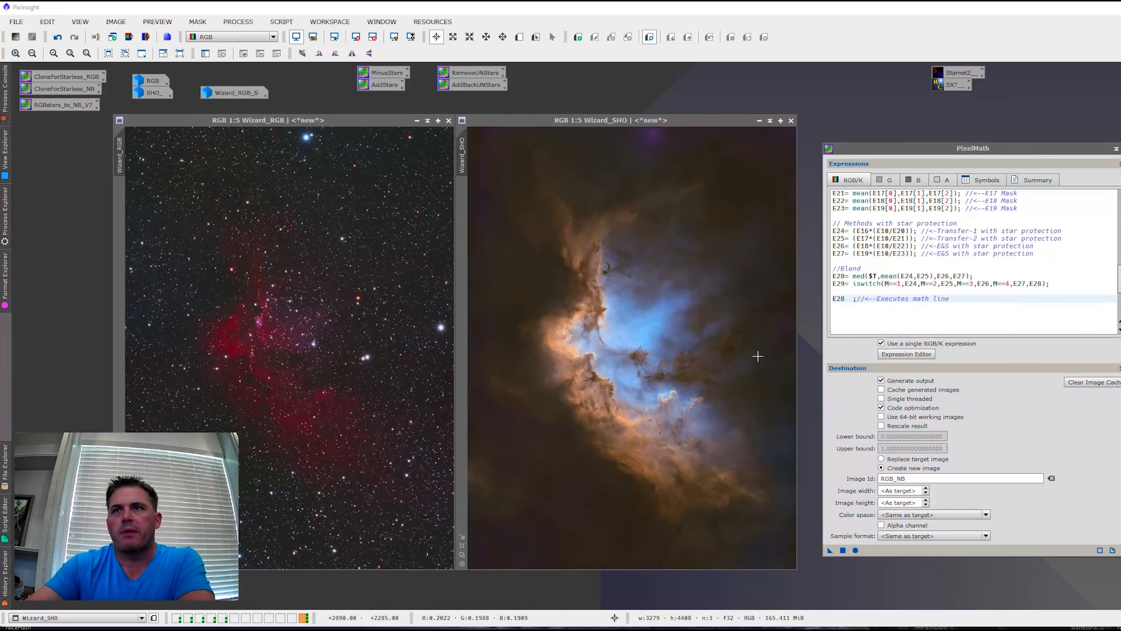
# - Set the executed line to E29 and the method M to 5 for the median blend
pyautogui.moveTo(845, 298); pyautogui.dragTo(841, 298)
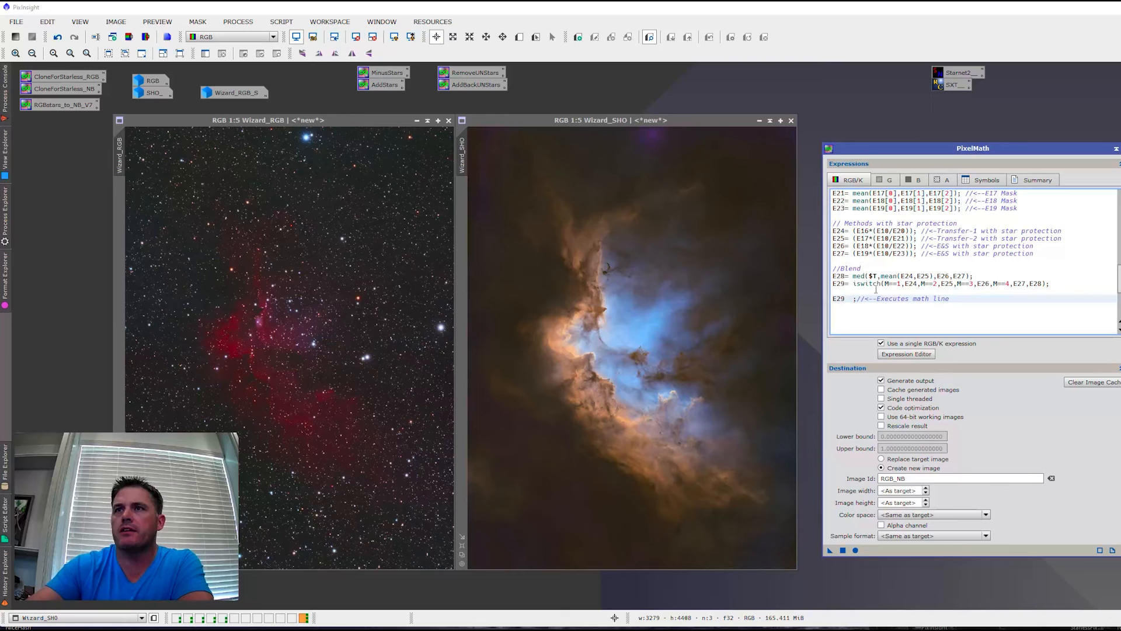
pyautogui.scroll(10, 940, 302)
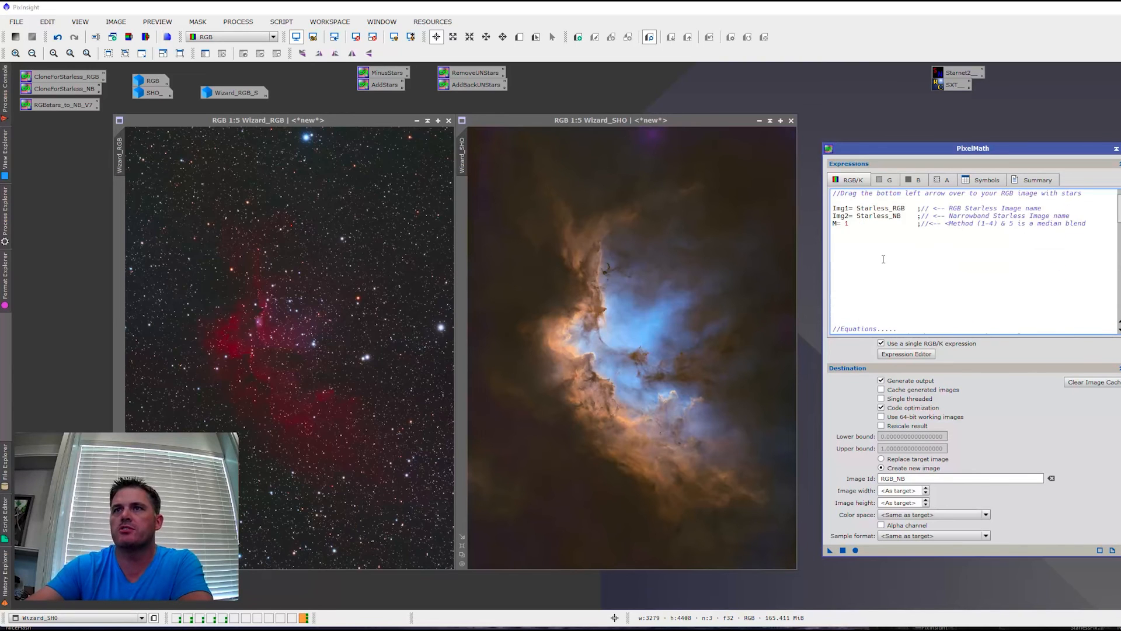
pyautogui.doubleClick(847, 248)
pyautogui.write('5')
pyautogui.click(894, 267)
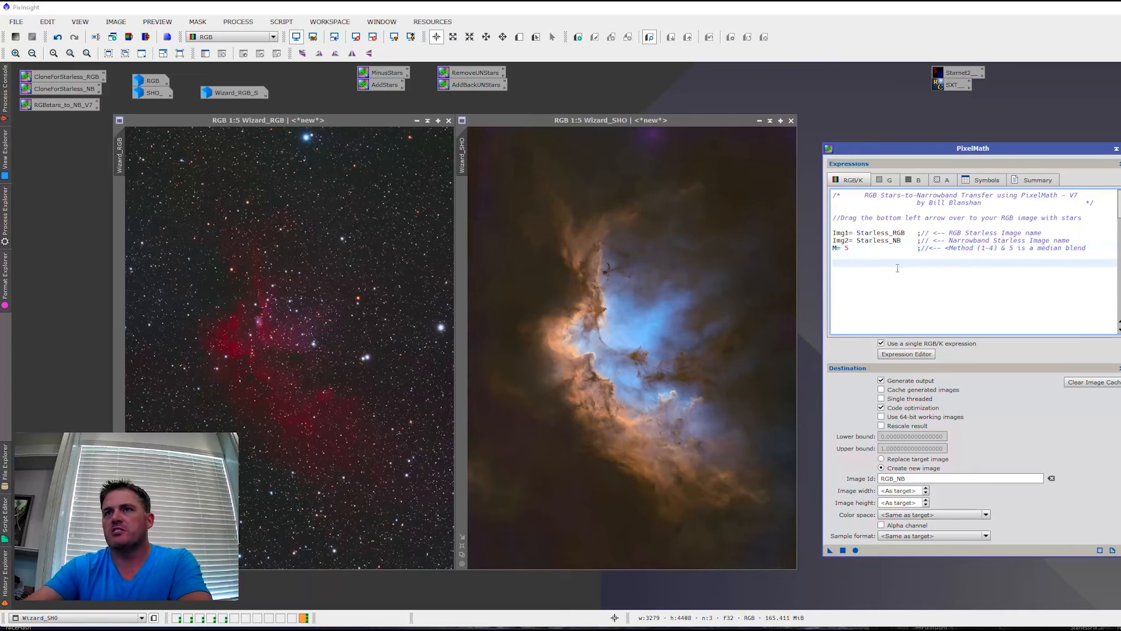
pyautogui.moveTo(906, 150); pyautogui.dragTo(959, 137)
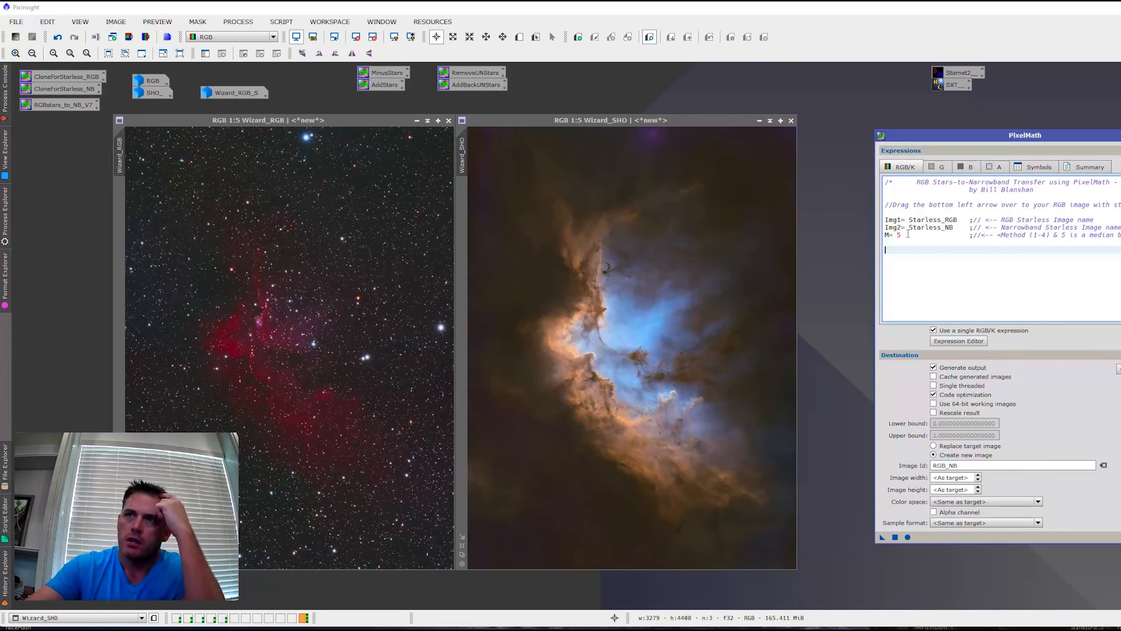
# - Set the method M to 3 and replace the Img2 narrowband starless name with Wizard_SHO in the PixelMath expression
pyautogui.doubleClick(899, 235)
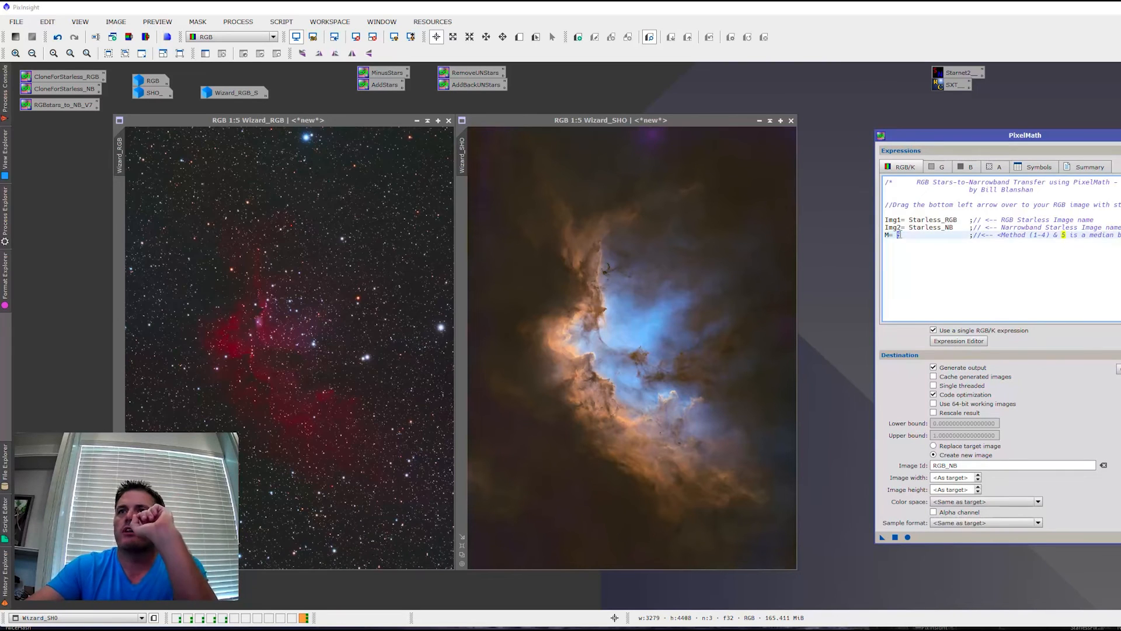
pyautogui.click(952, 281)
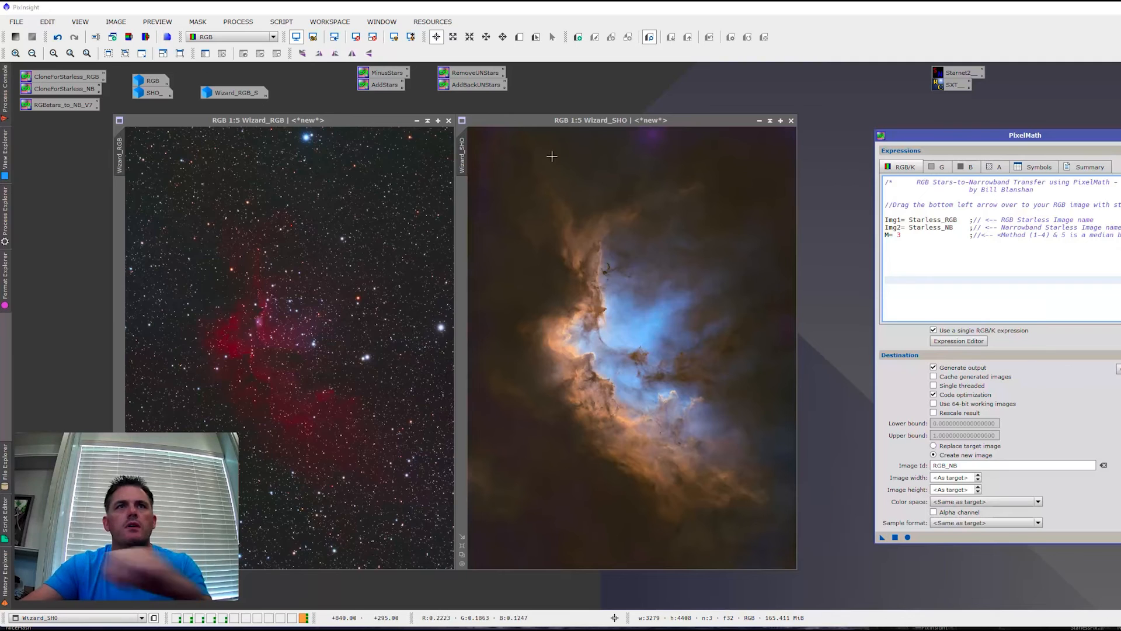
pyautogui.doubleClick(462, 153)
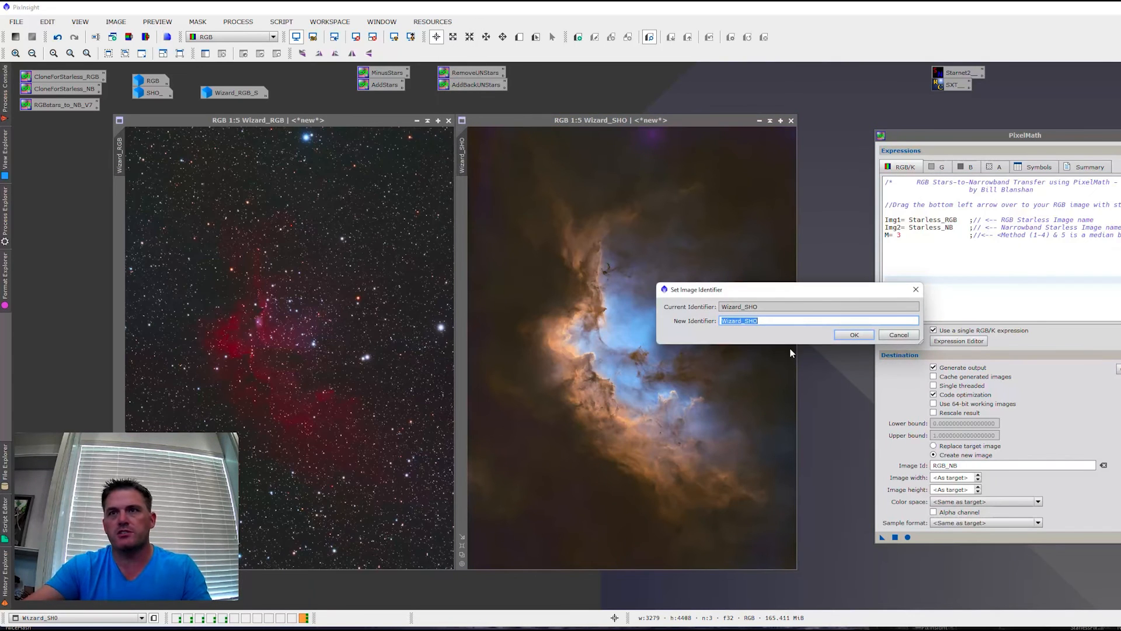
pyautogui.hotkey('ctrl', 'c')
pyautogui.click(853, 335)
pyautogui.doubleClick(931, 227)
pyautogui.hotkey('ctrl', 'v')
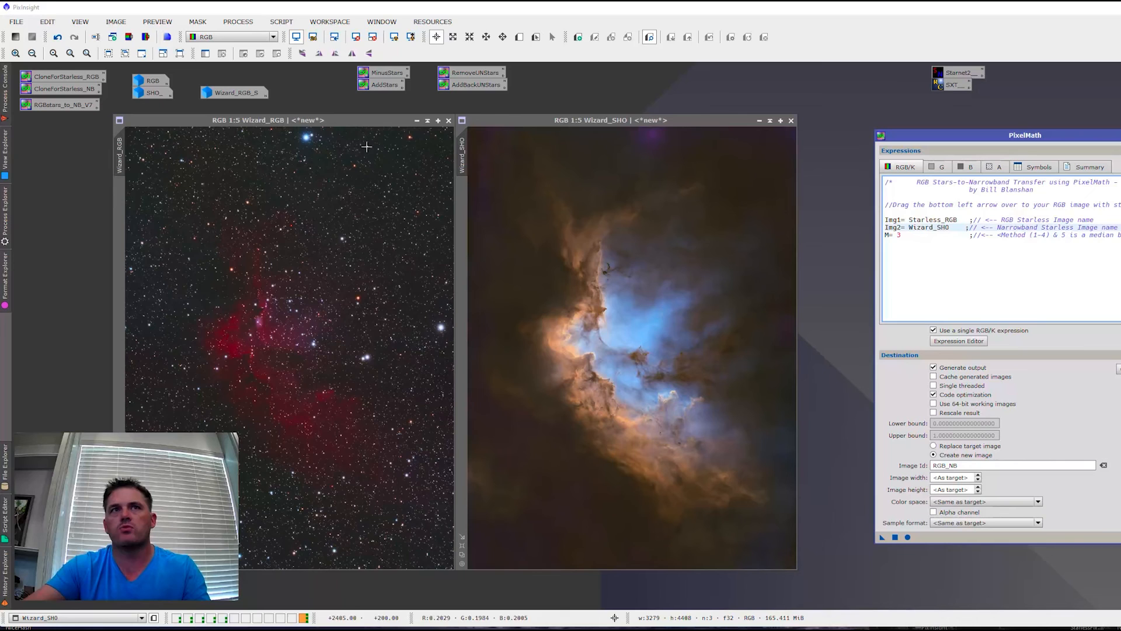
# - Set Img1 to the starless image name Wizard_RGB_S and apply PixelMath to Wizard_RGB
pyautogui.doubleClick(260, 95)
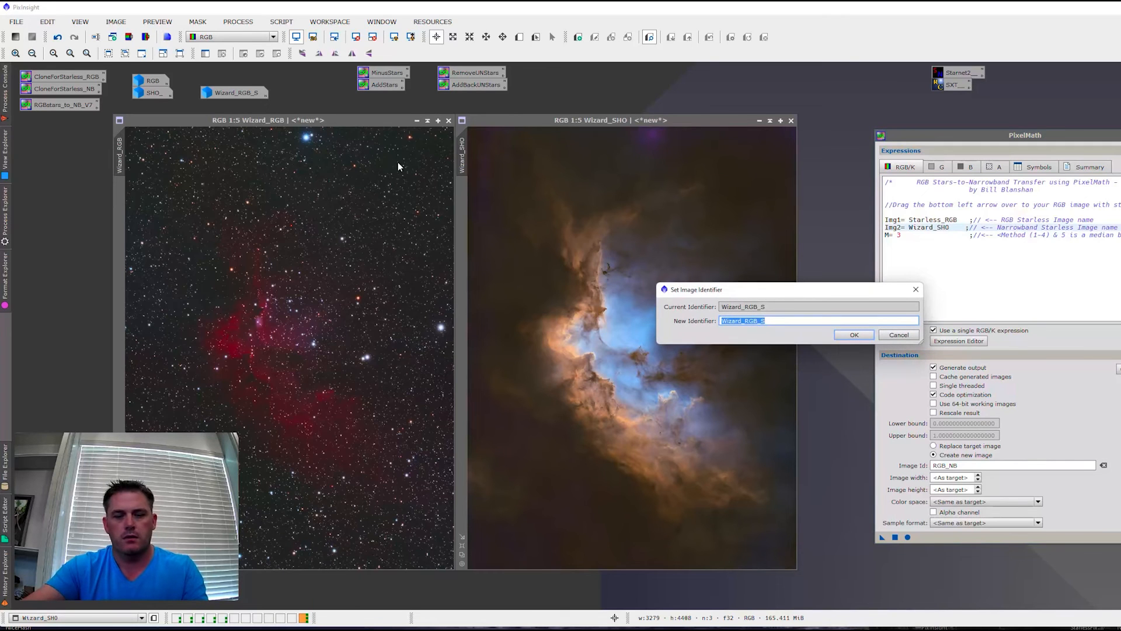
pyautogui.hotkey('ctrl', 'c')
pyautogui.click(854, 334)
pyautogui.tripleClick(925, 221)
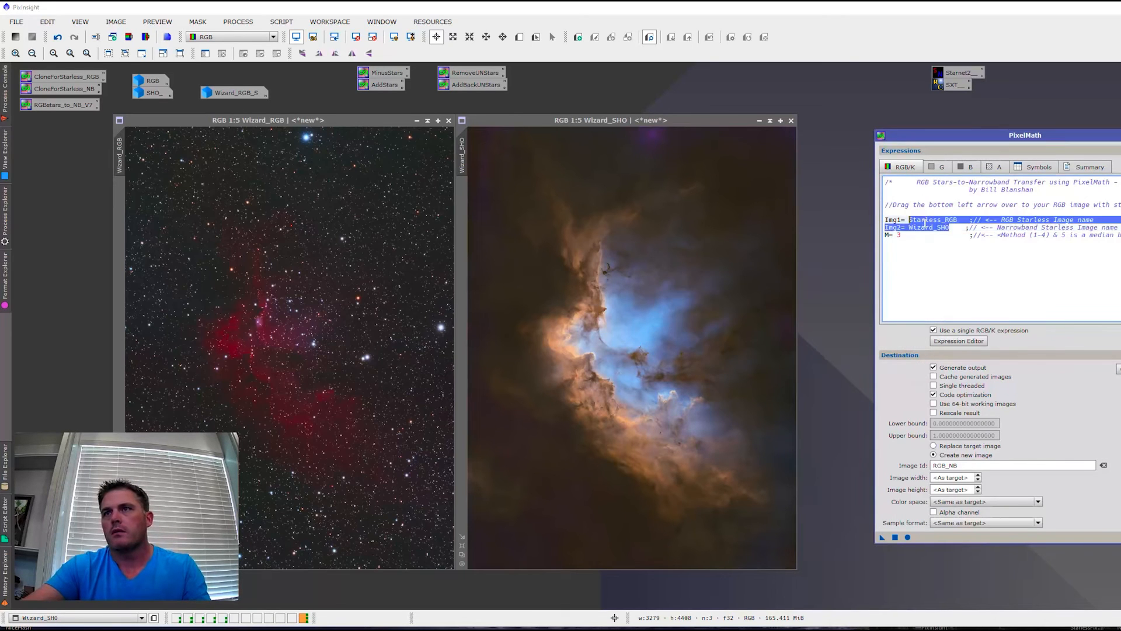
pyautogui.doubleClick(925, 221)
pyautogui.hotkey('ctrl', 'v')
pyautogui.click(921, 280)
pyautogui.moveTo(882, 536); pyautogui.dragTo(303, 311)
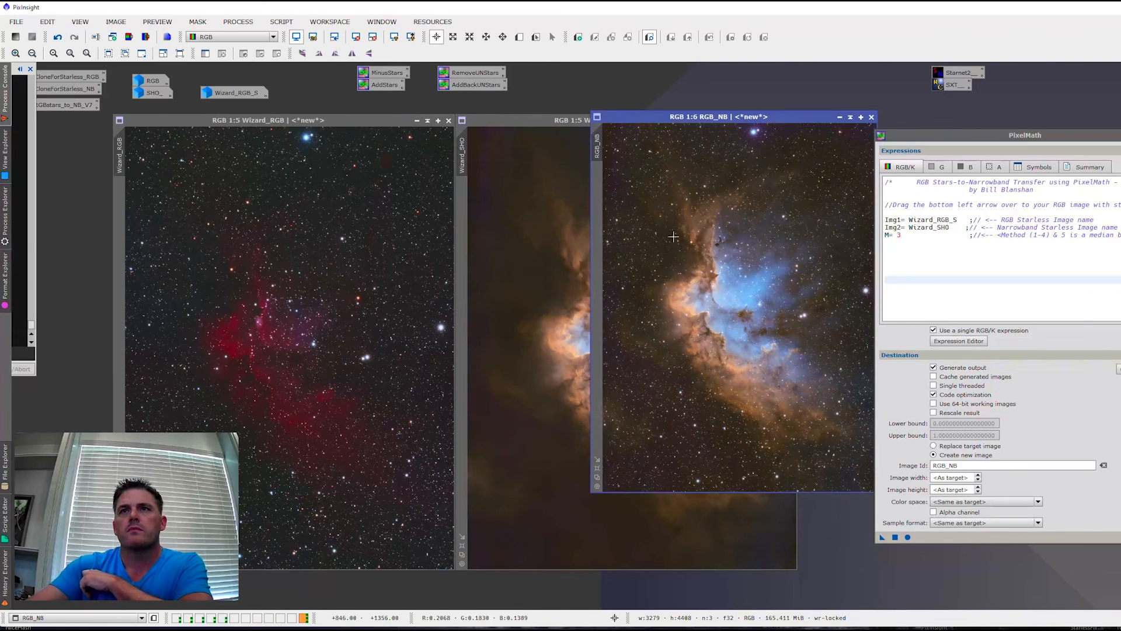
# - Inspect the method 3 result at several magnifications, from the bright blue star and its halo to the nebula's blue core and brown ridge
pyautogui.click(597, 468)
pyautogui.moveTo(742, 120); pyautogui.dragTo(556, 140)
pyautogui.scroll(1, 598, 158)
pyautogui.scroll(3, 598, 157)
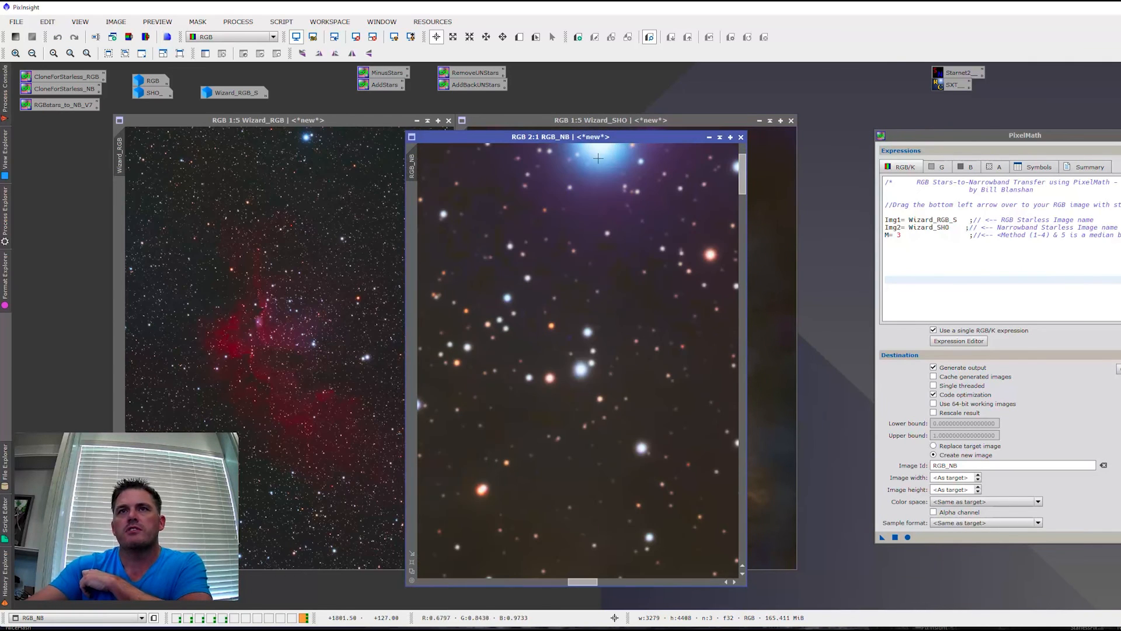
pyautogui.scroll(1, 649, 219)
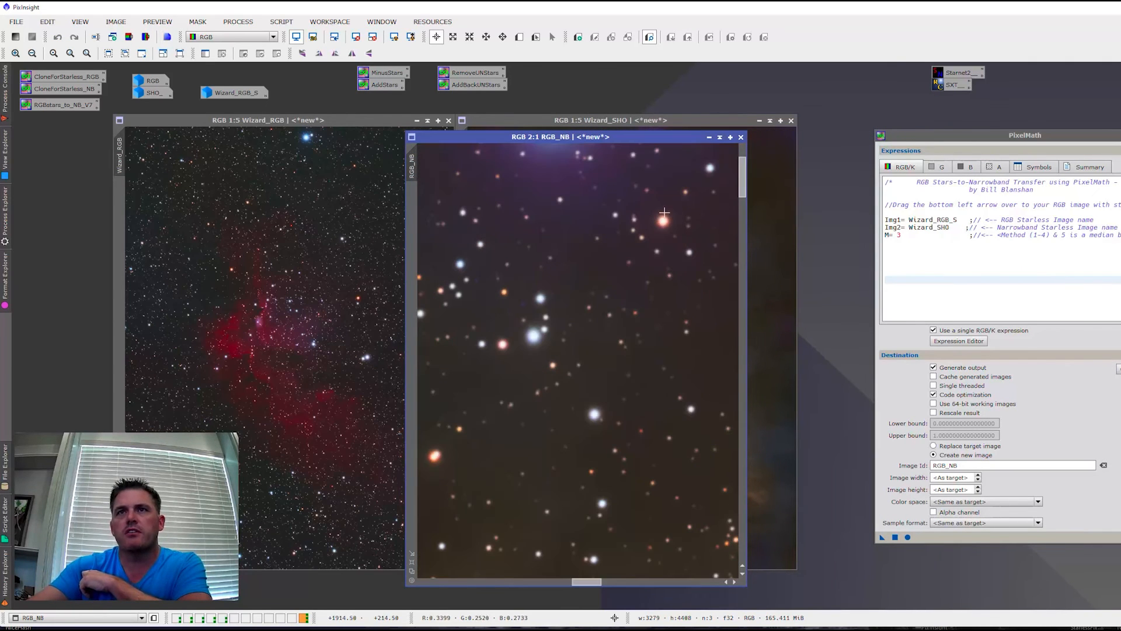
pyautogui.scroll(-1, 602, 325)
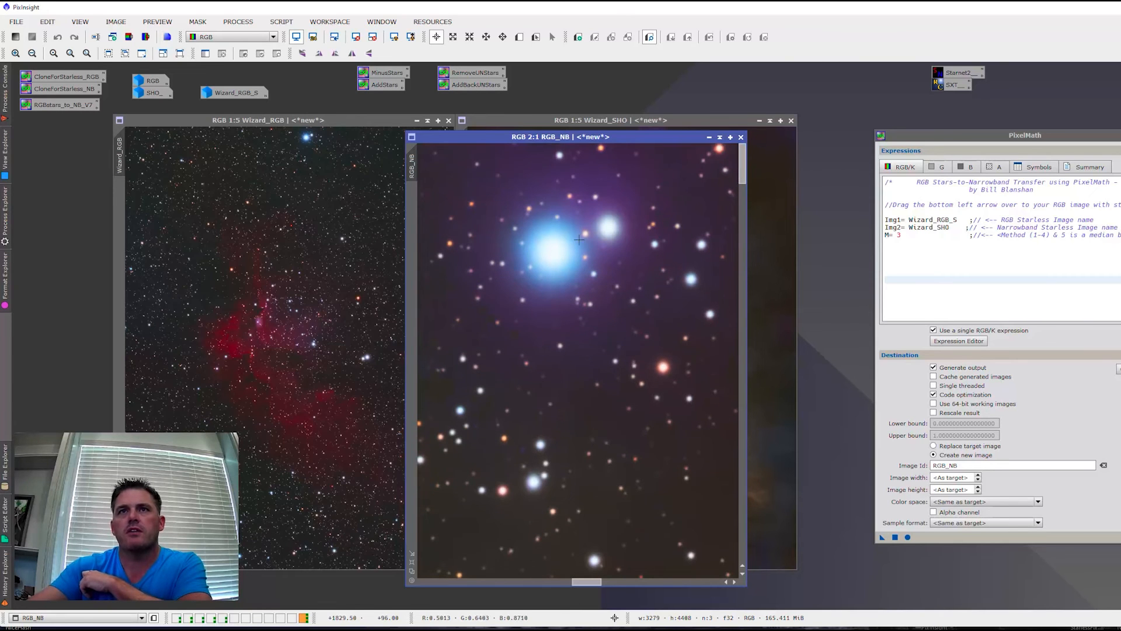
pyautogui.scroll(-3, 602, 326)
pyautogui.scroll(3, 556, 426)
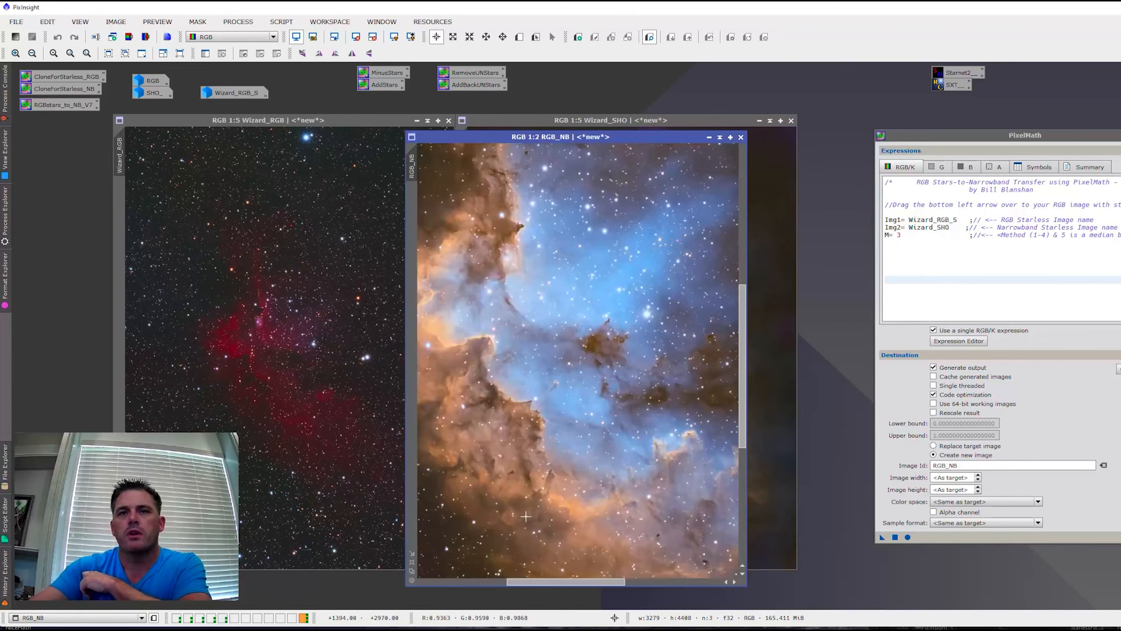
pyautogui.scroll(1, 572, 327)
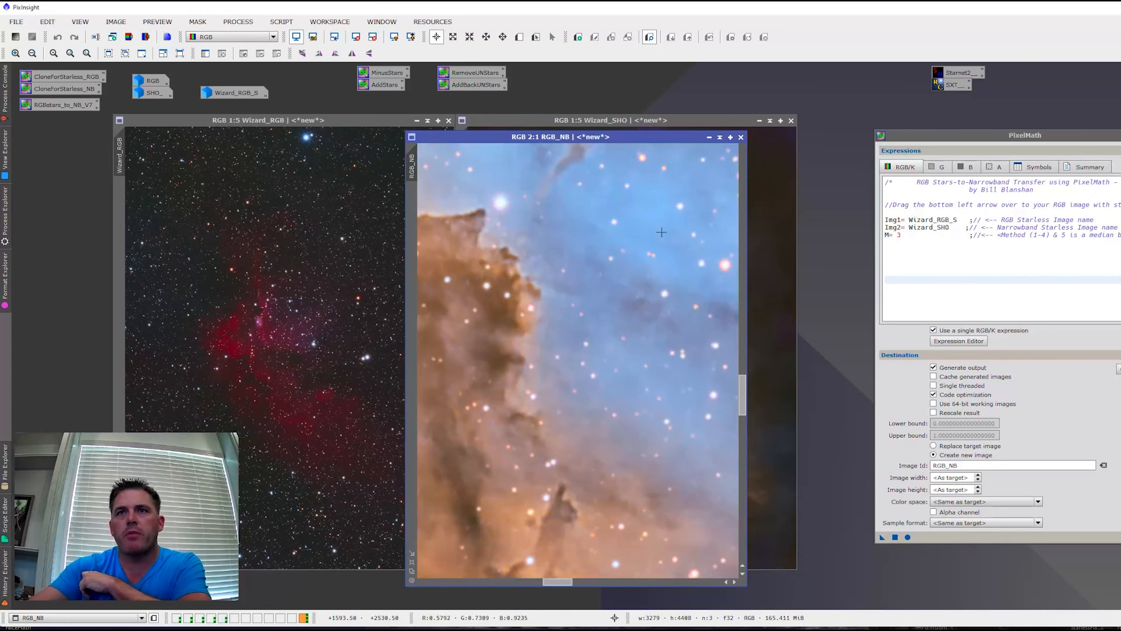
pyautogui.scroll(-2, 680, 325)
pyautogui.scroll(1, 608, 378)
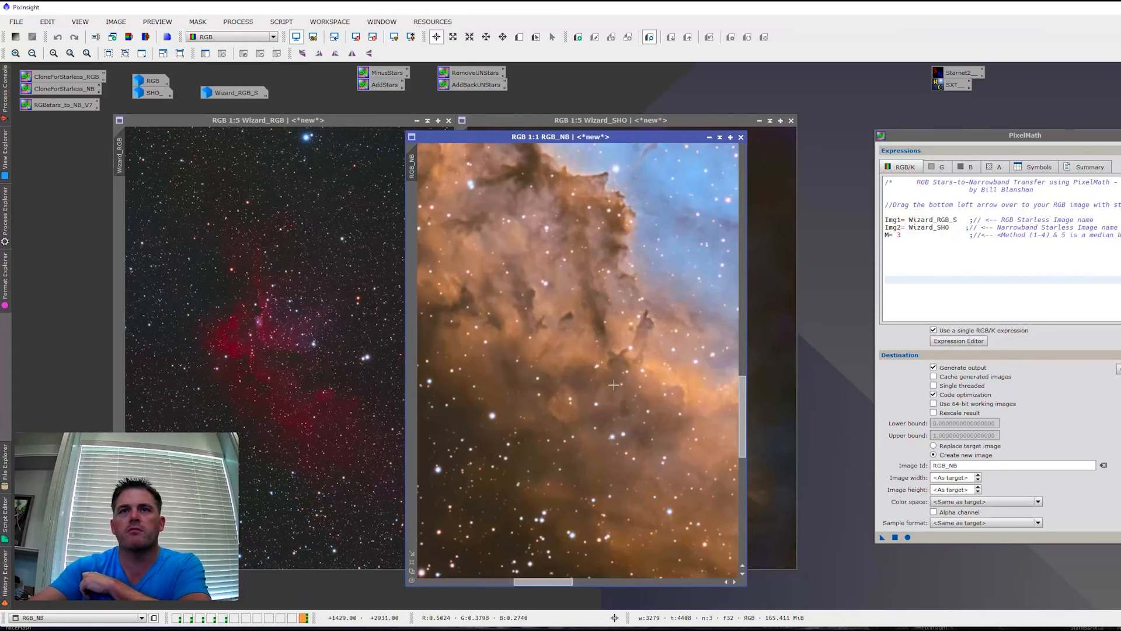
pyautogui.scroll(-3, 608, 379)
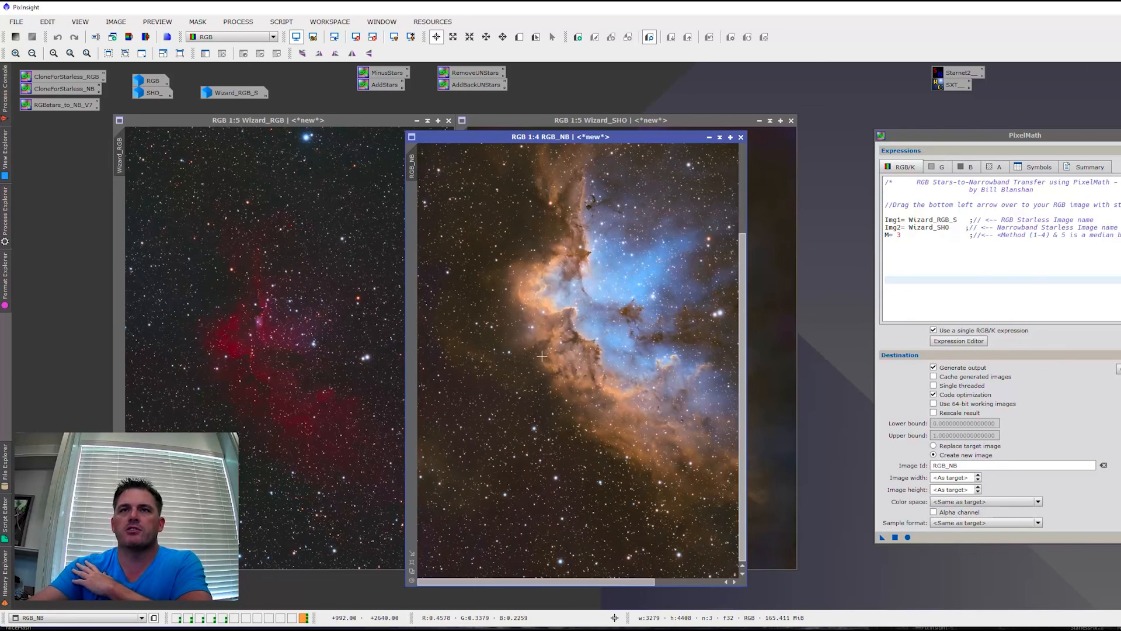
pyautogui.scroll(-1, 543, 356)
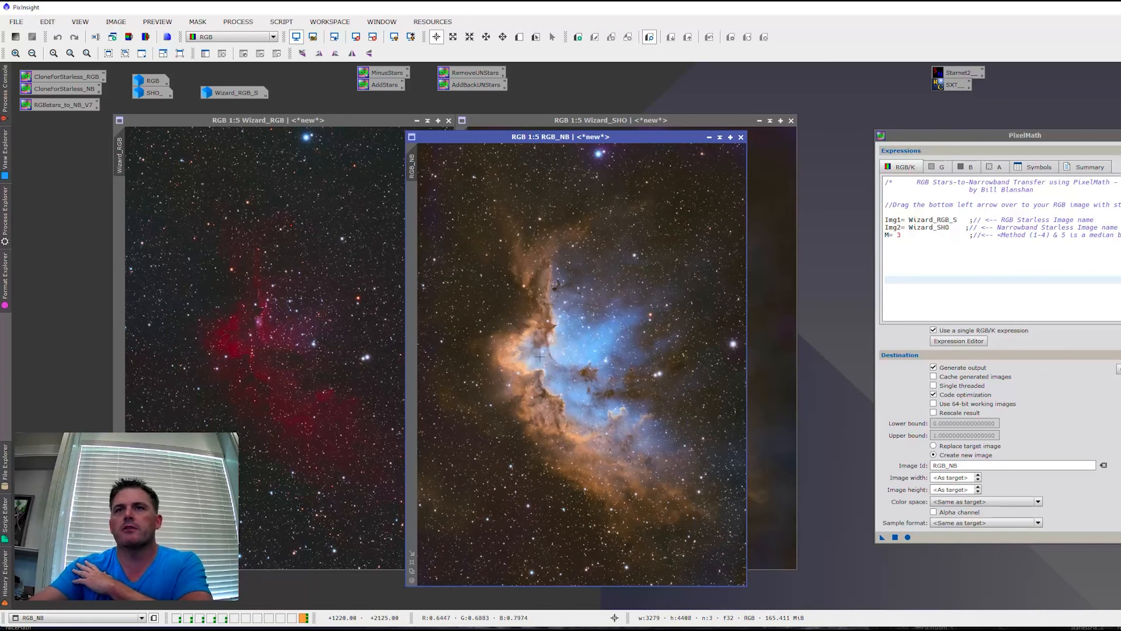
# - Rename the method 3 result as M3 and set the method M to 4 in the PixelMath expression
pyautogui.doubleClick(413, 163)
pyautogui.write('M3')
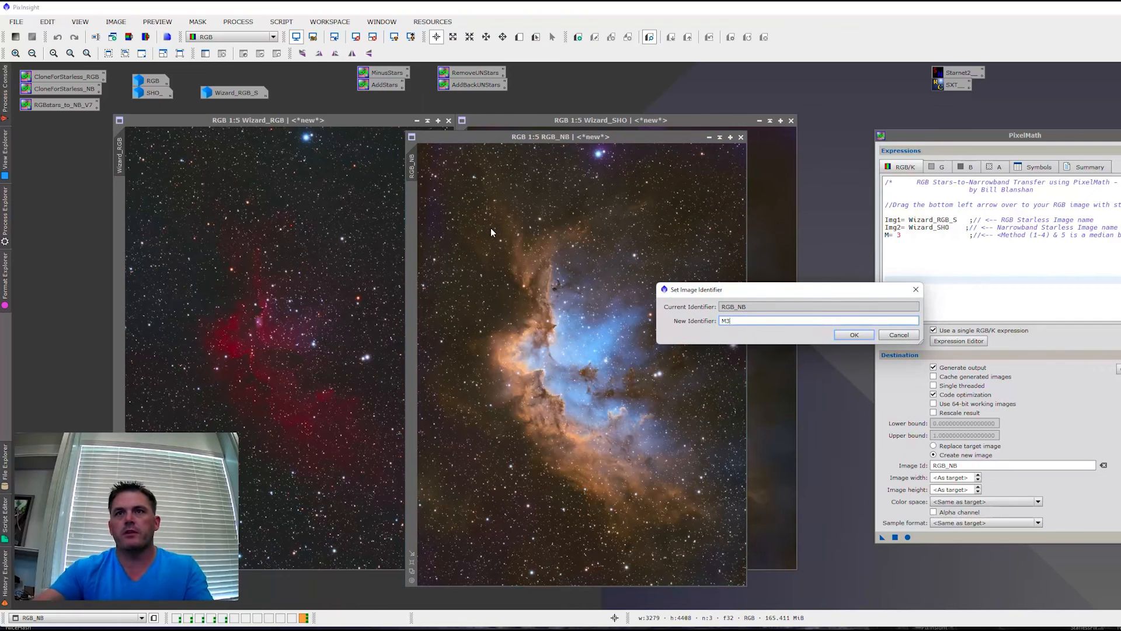
pyautogui.click(855, 335)
pyautogui.moveTo(556, 139); pyautogui.dragTo(505, 149)
pyautogui.doubleClick(900, 234)
pyautogui.click(926, 250)
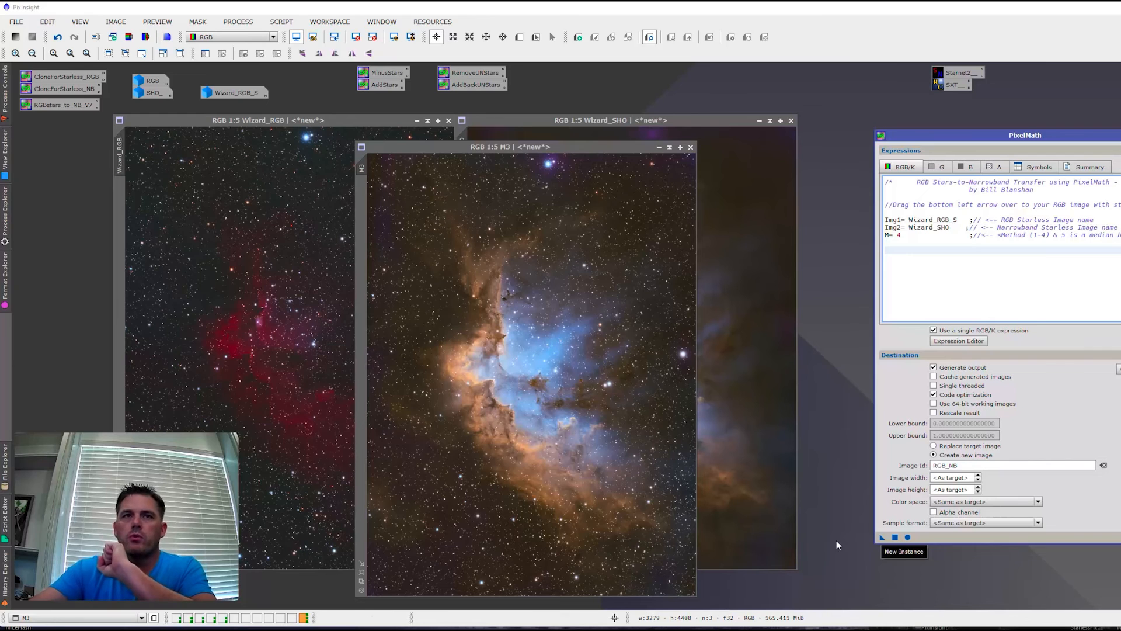
# - Show the orange star region of Wizard_RGB at 2:1 and match M3 beside it to the same view
pyautogui.click(296, 337)
pyautogui.scroll(4, 296, 337)
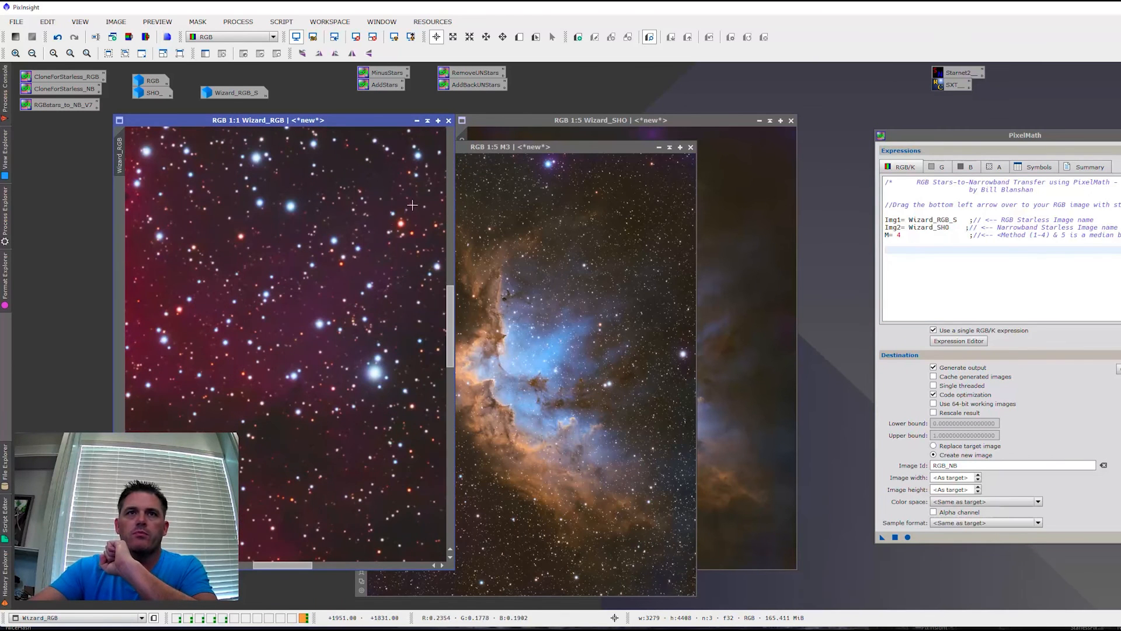
pyautogui.scroll(1, 412, 208)
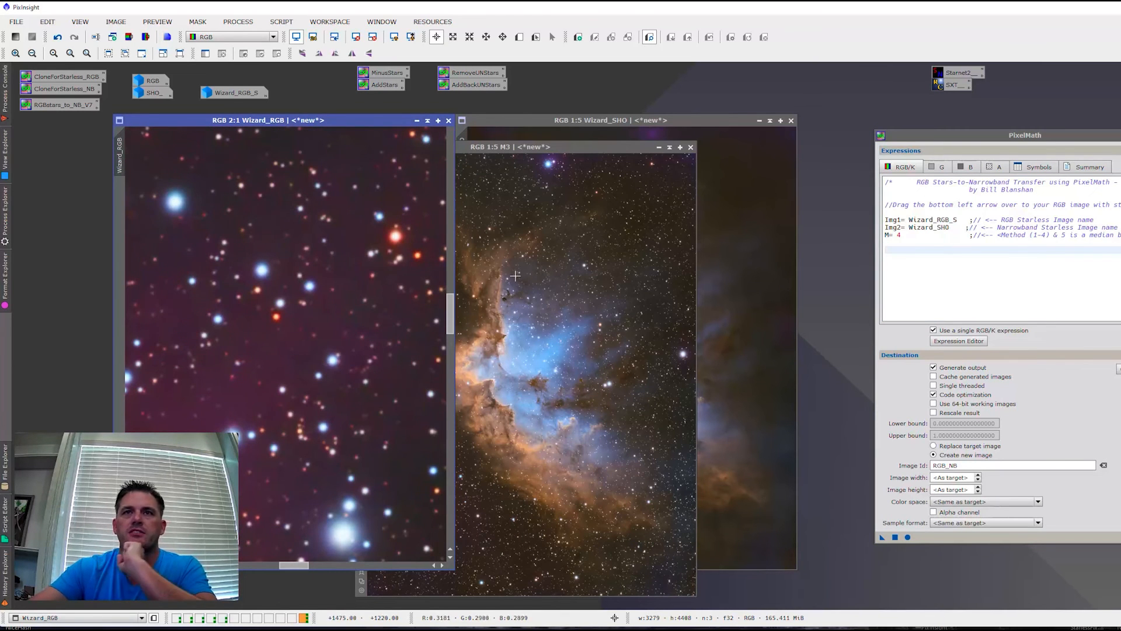
pyautogui.moveTo(630, 146); pyautogui.dragTo(669, 92)
pyautogui.moveTo(119, 164); pyautogui.dragTo(501, 134)
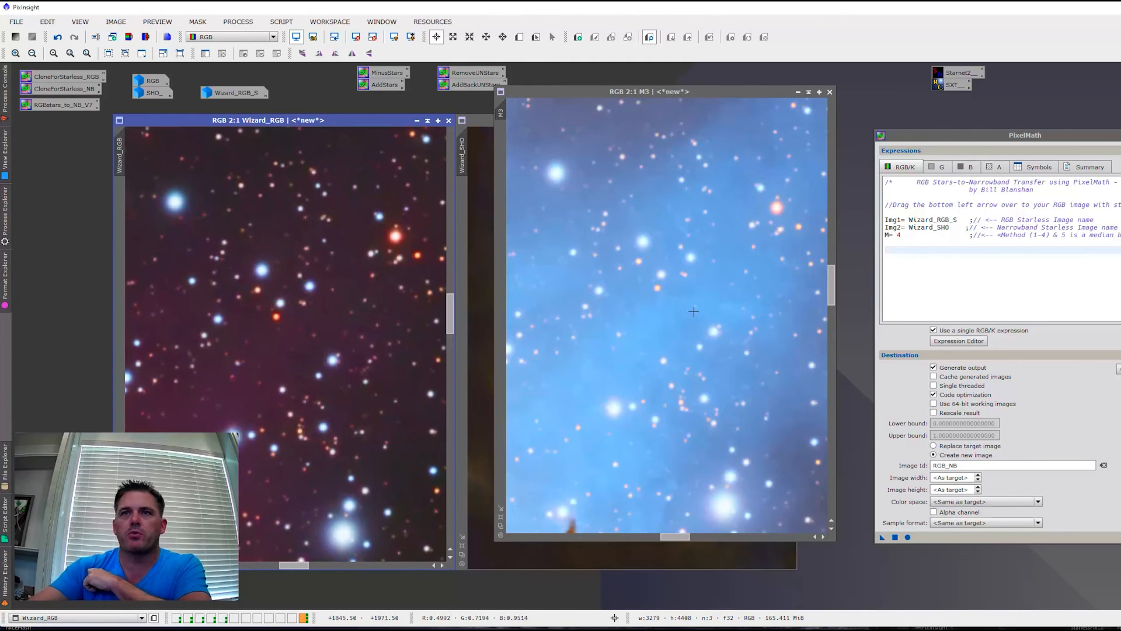
# - Apply PixelMath to Wizard_RGB and place the new result between Wizard_RGB and M3
pyautogui.moveTo(882, 537); pyautogui.dragTo(345, 367)
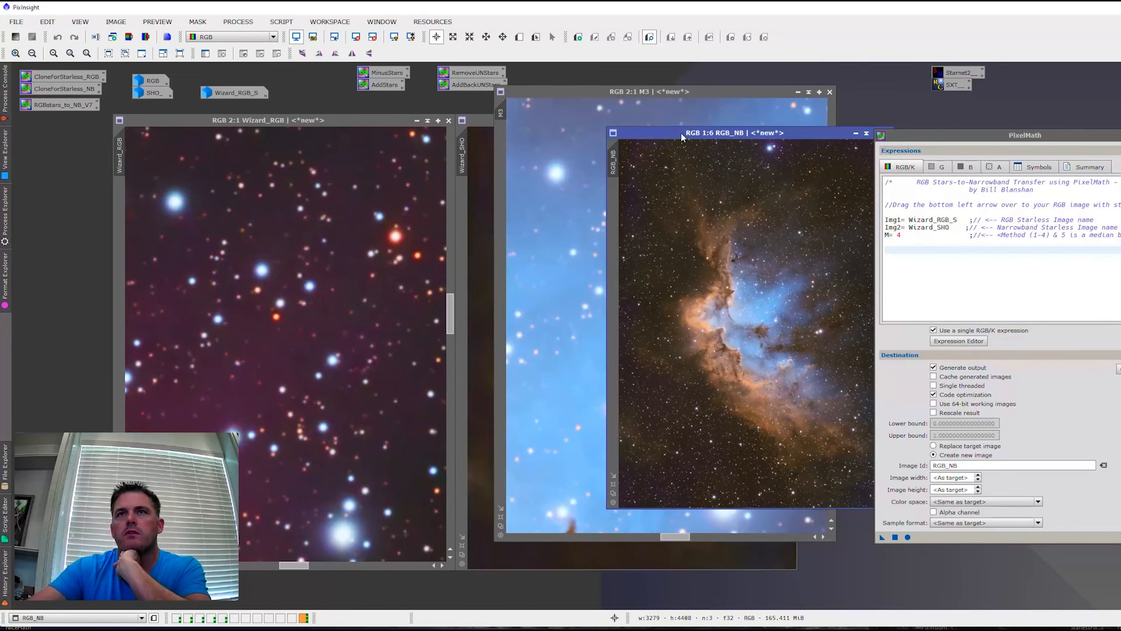
pyautogui.click(614, 484)
pyautogui.moveTo(672, 137); pyautogui.dragTo(411, 166)
# - Rename the method 4 result as M4
pyautogui.doubleClick(411, 169)
pyautogui.write('M4')
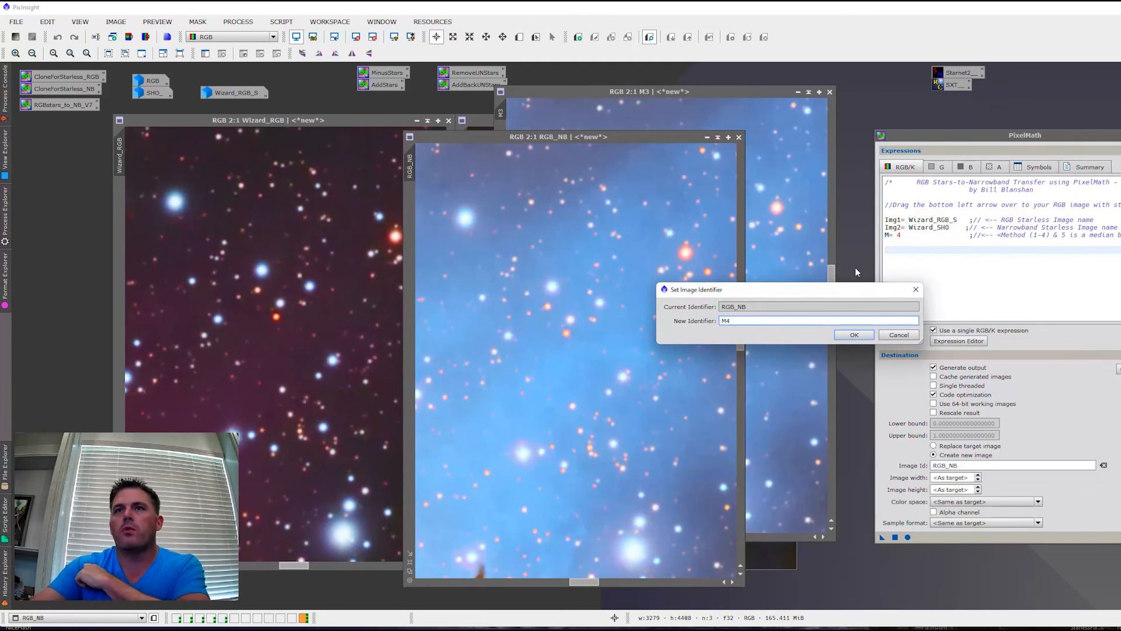
pyautogui.click(854, 334)
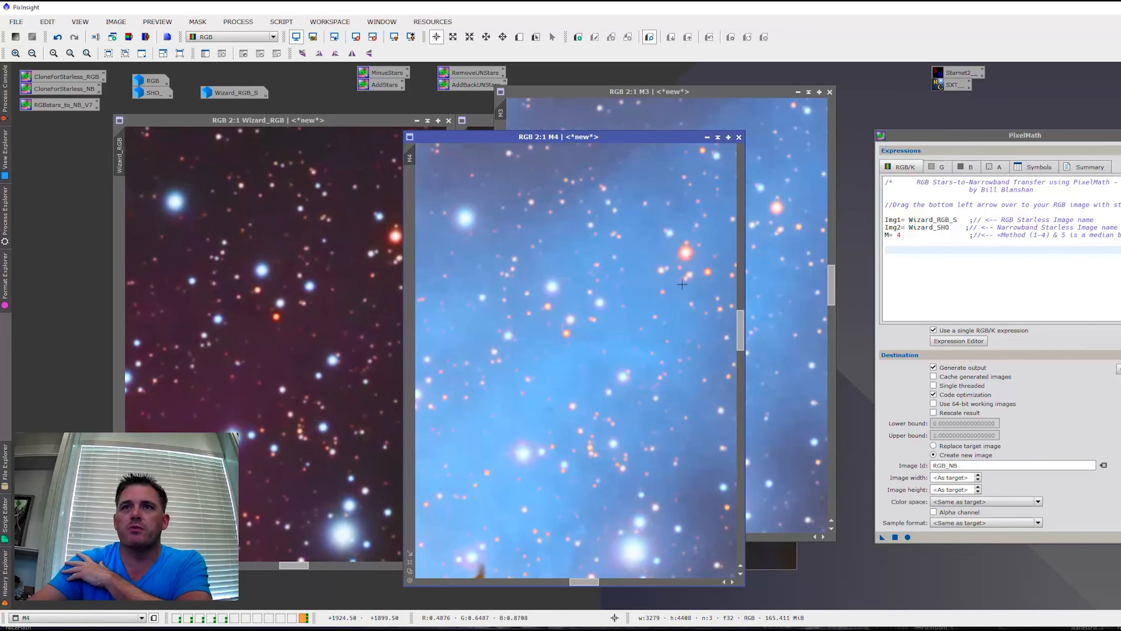
# - Examine the orange star in M4 up to 6:1, and return M4 to the same 2:1 view as M3
pyautogui.scroll(4, 706, 240)
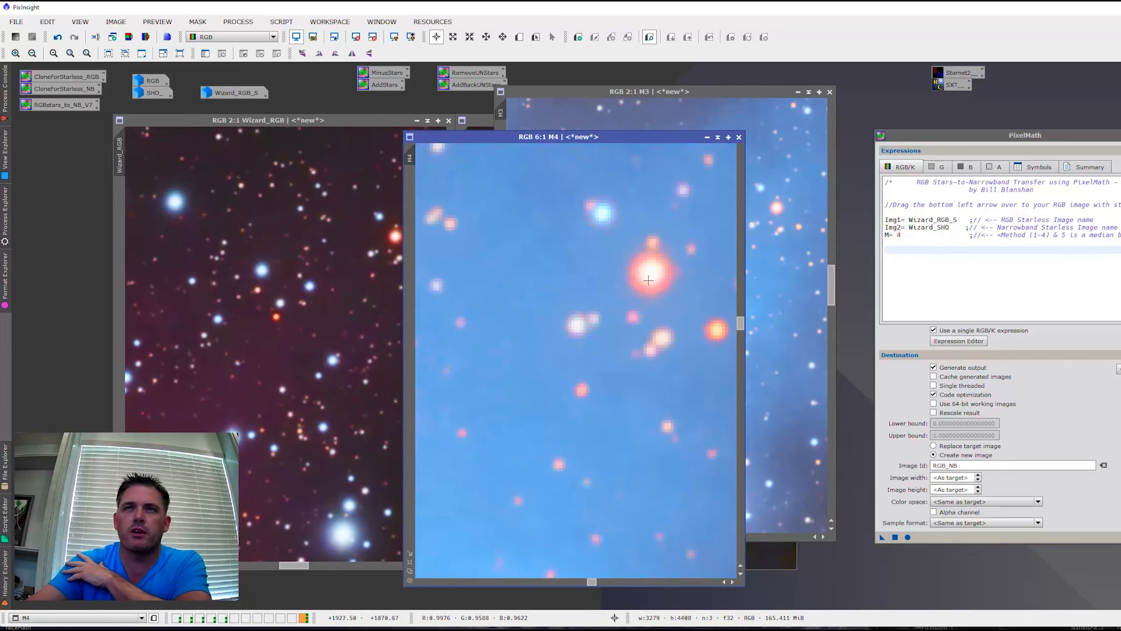
pyautogui.scroll(-5, 649, 285)
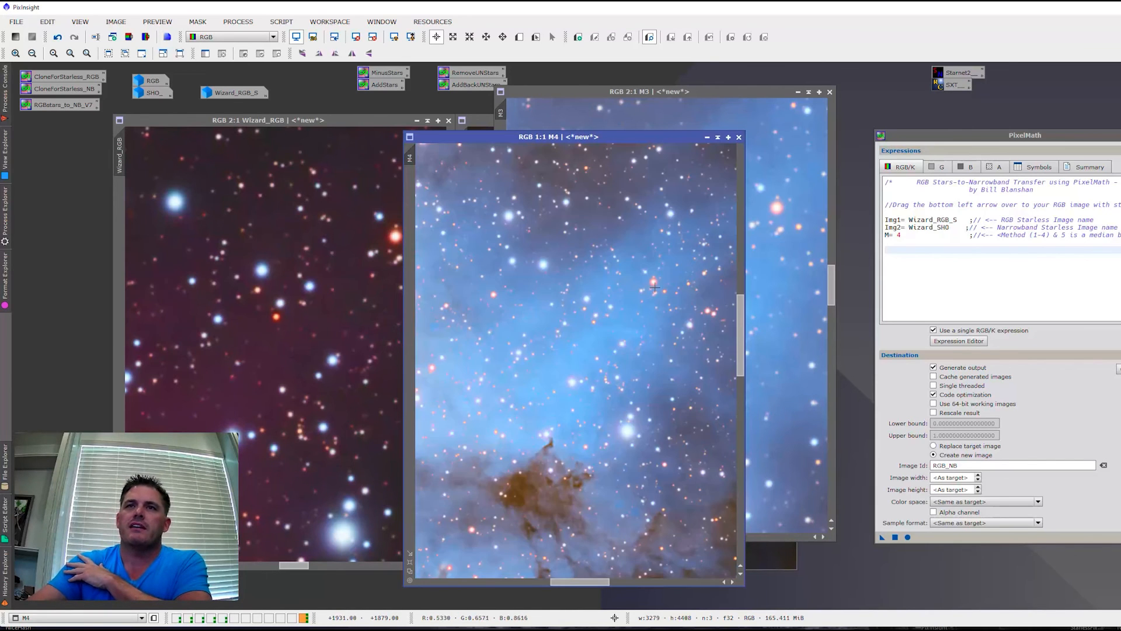
pyautogui.scroll(1, 654, 284)
pyautogui.moveTo(504, 114); pyautogui.dragTo(412, 157)
pyautogui.click(433, 138)
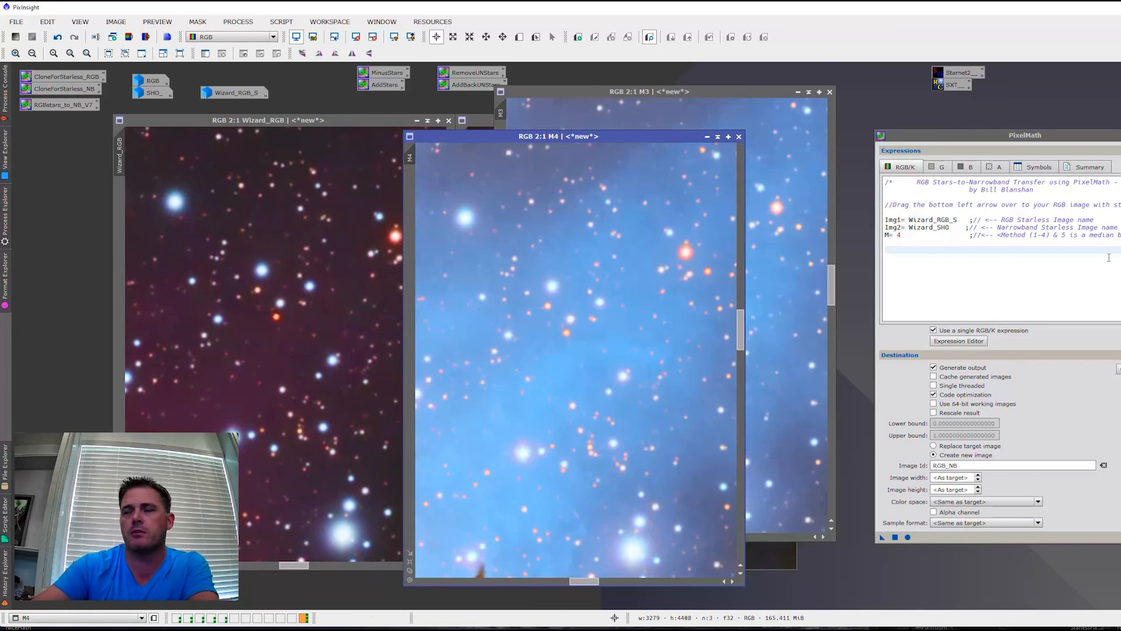
# - Set the method M to 5, apply PixelMath to Wizard_RGB, and place the enlarged result in front of M4
pyautogui.doubleClick(899, 235)
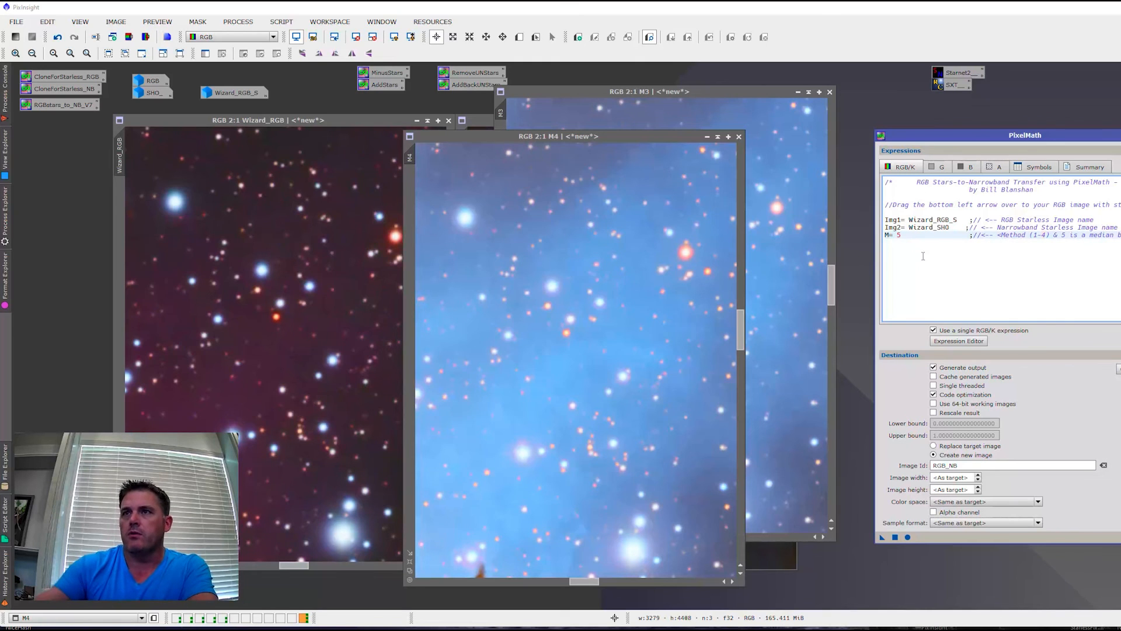
pyautogui.moveTo(882, 537); pyautogui.dragTo(351, 393)
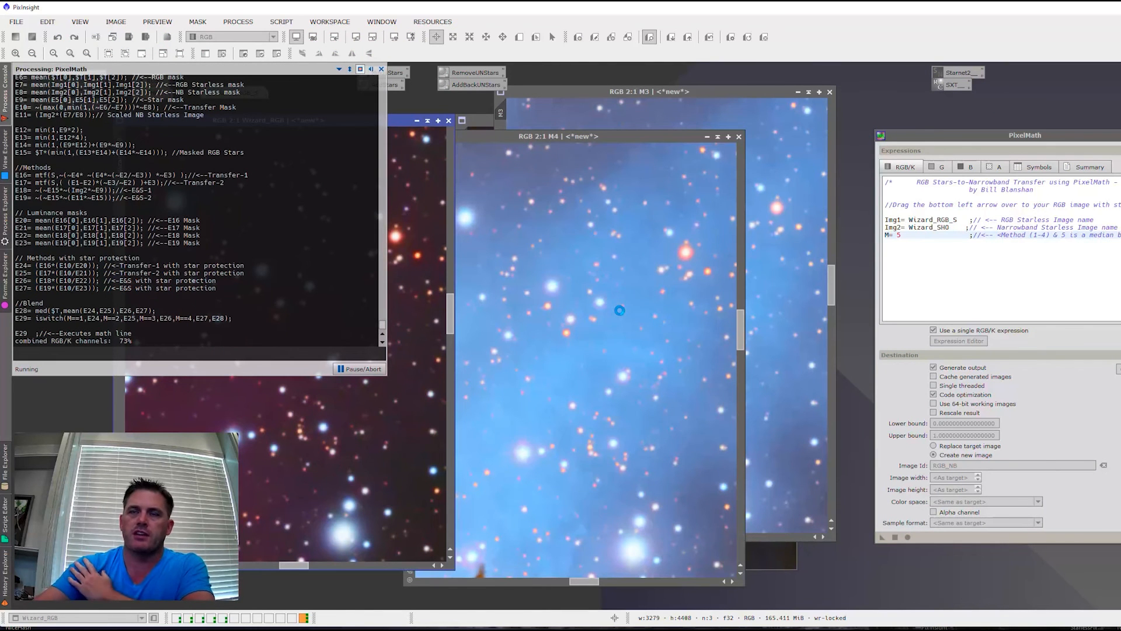
pyautogui.moveTo(651, 150); pyautogui.dragTo(397, 147)
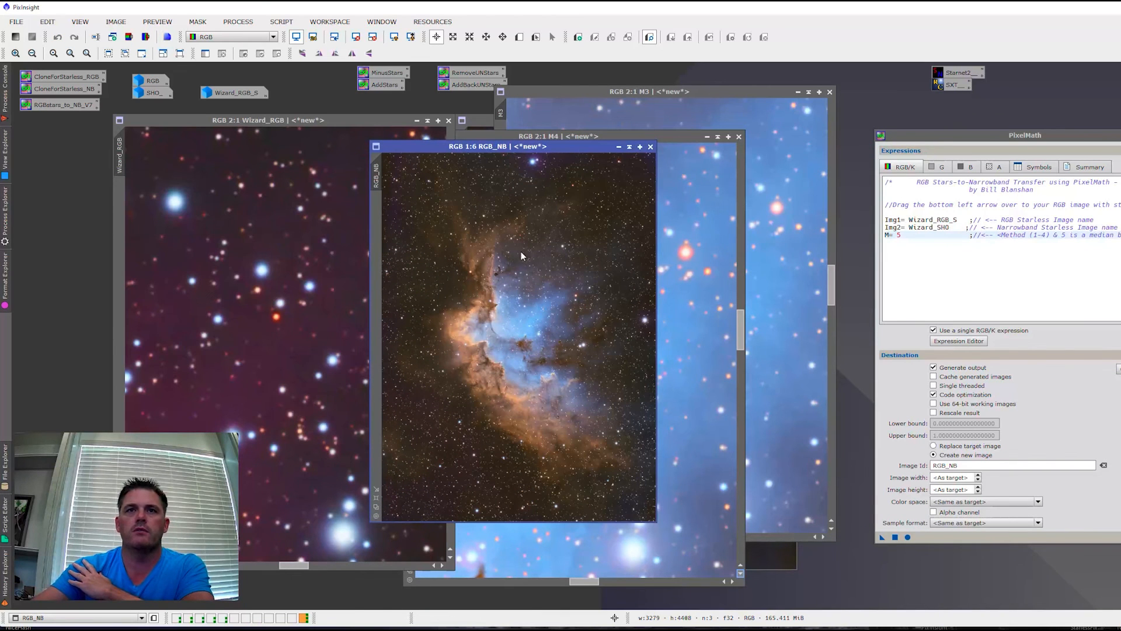
pyautogui.click(375, 499)
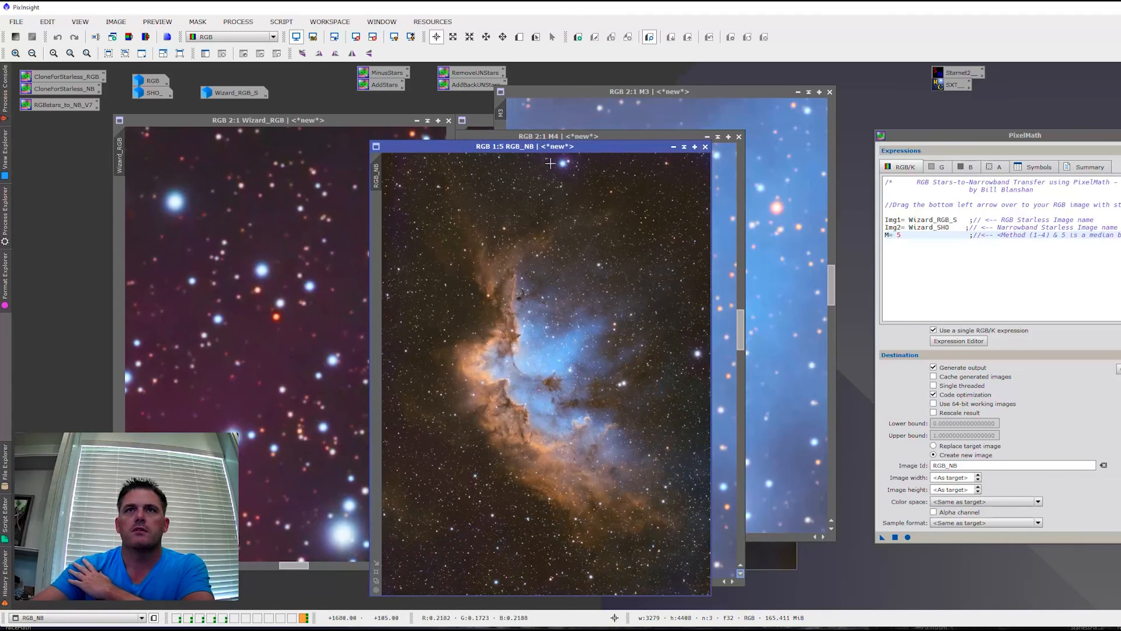
# - Match the median blend result to M4's 2:1 view and inspect its stars across the blue core and brown pillar
pyautogui.click(552, 134)
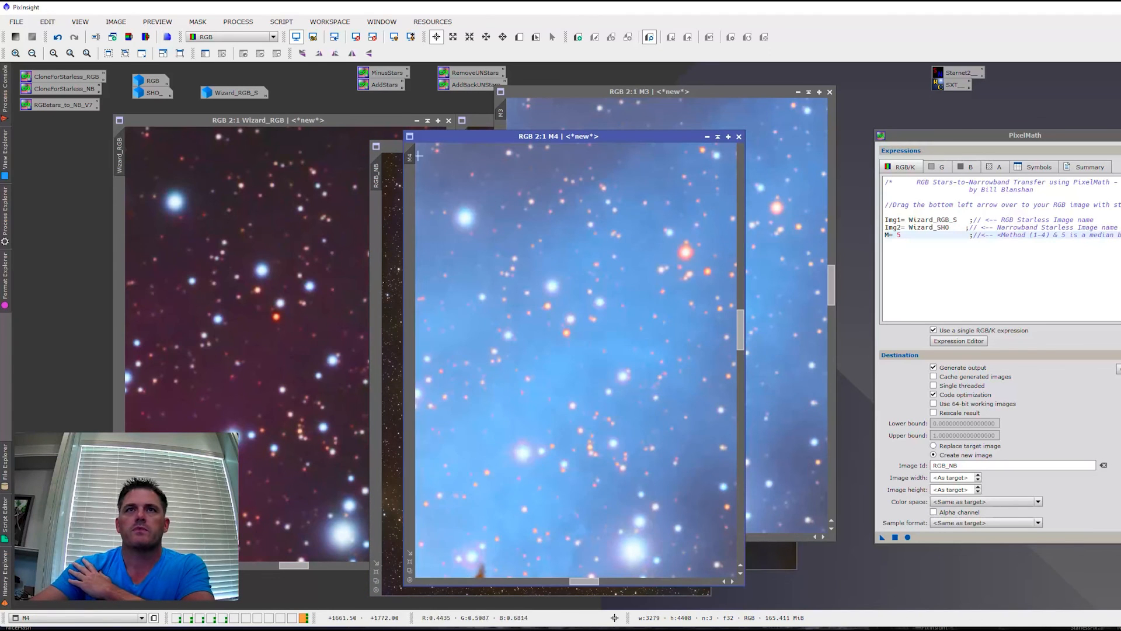
pyautogui.click(381, 167)
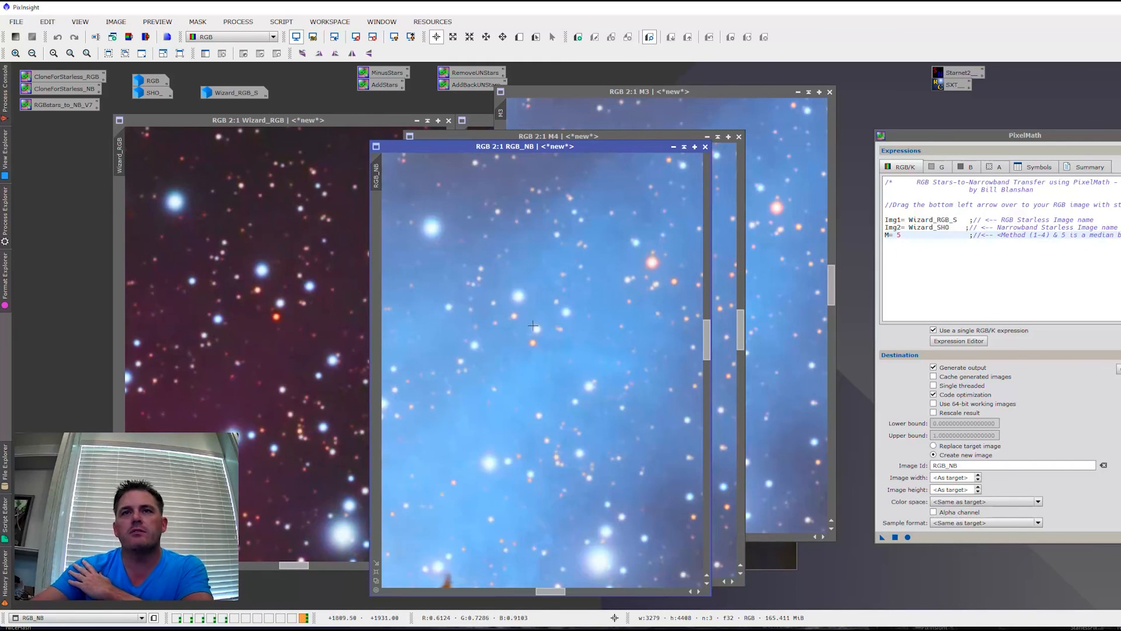
pyautogui.scroll(-1, 646, 247)
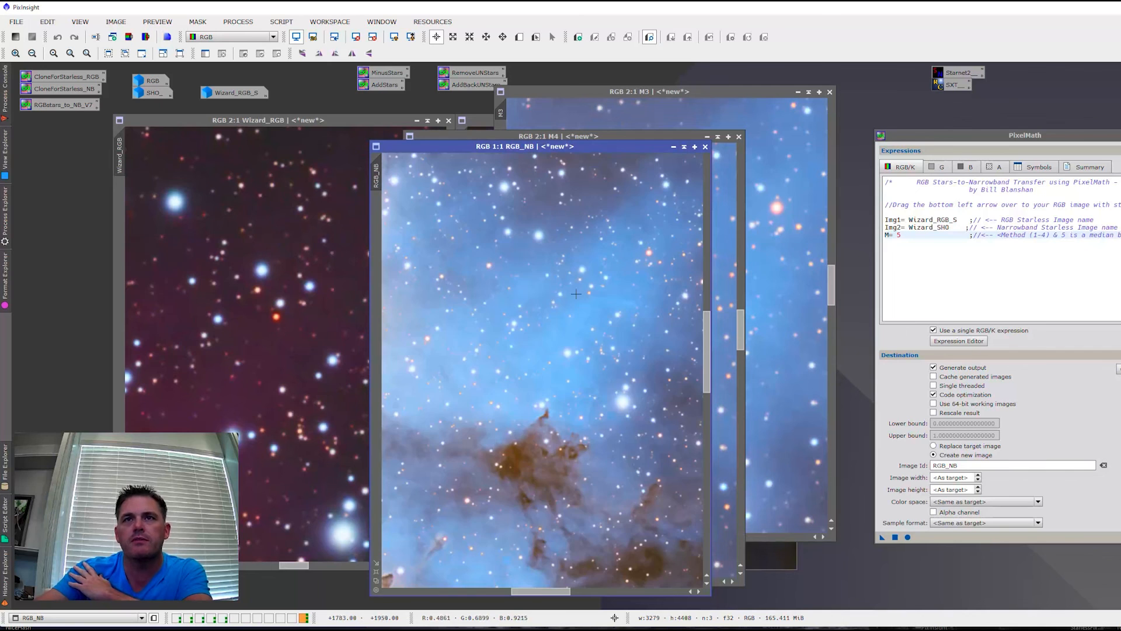
pyautogui.scroll(1, 412, 266)
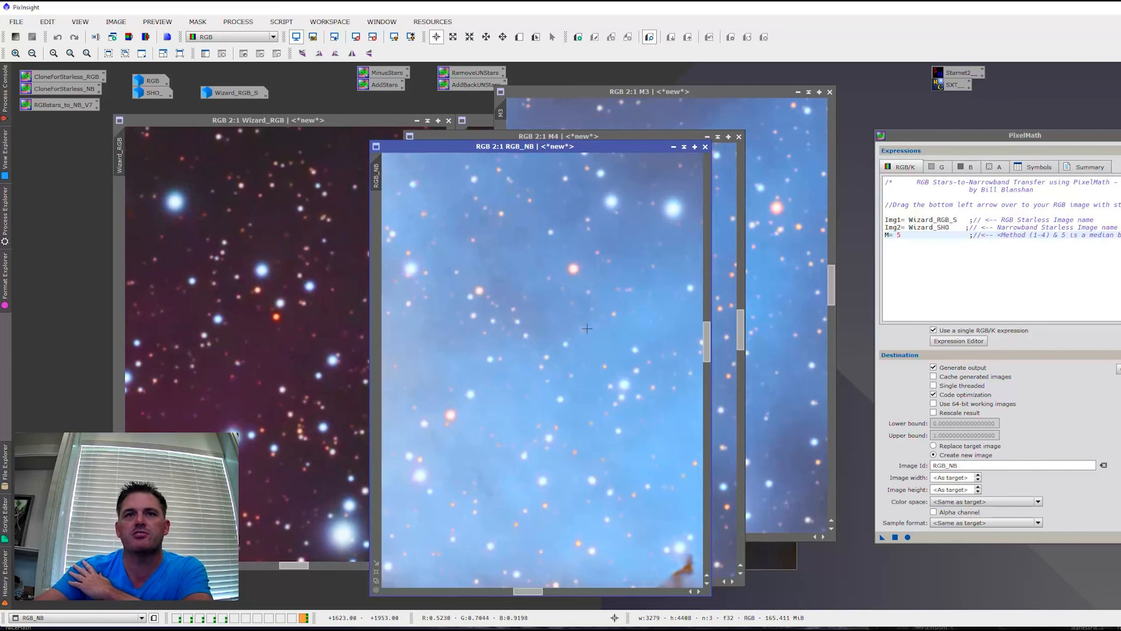
pyautogui.scroll(-1, 585, 329)
pyautogui.scroll(1, 521, 275)
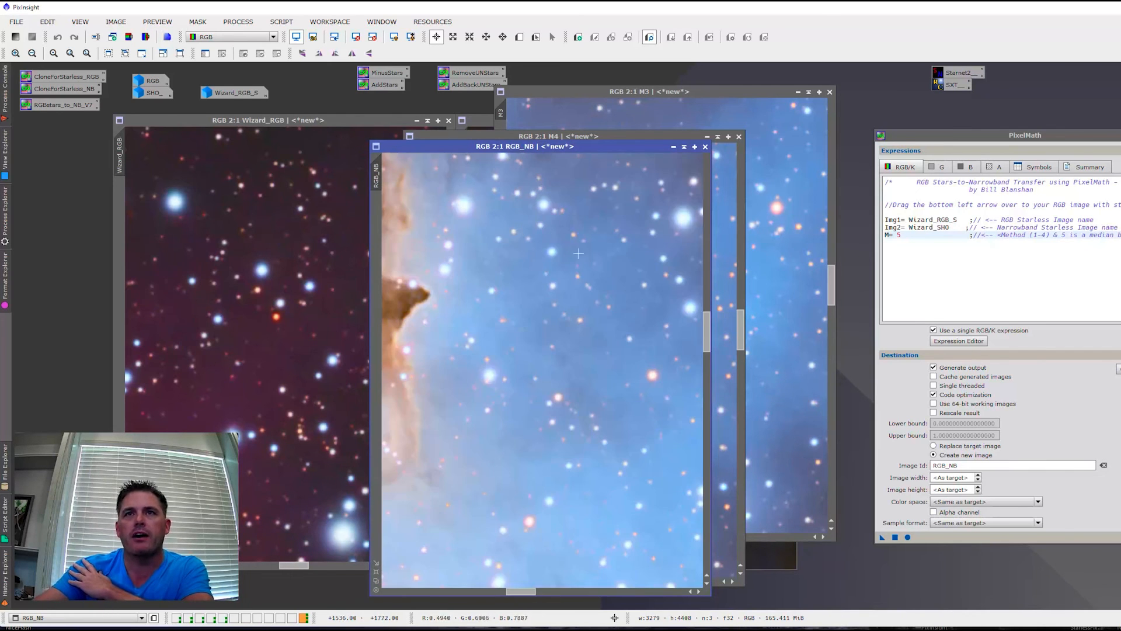
# - Inspect the median blend's star colours at 2:1 and 1:1 across the blue core and brown pillars
pyautogui.scroll(-1, 534, 284)
pyautogui.scroll(1, 567, 392)
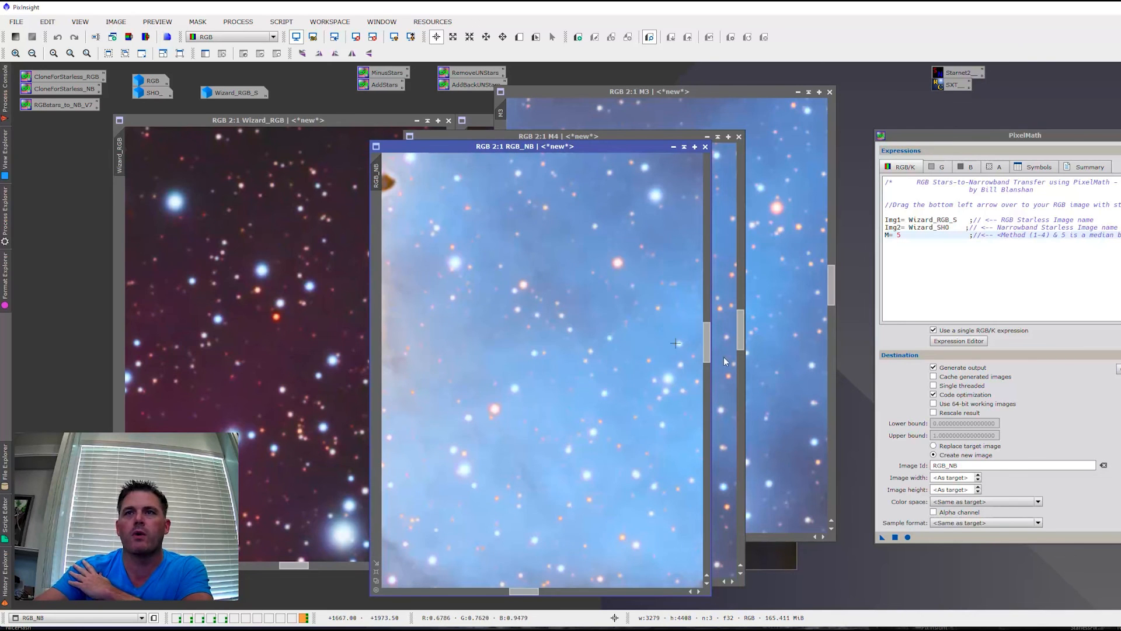
pyautogui.click(763, 225)
pyautogui.click(456, 223)
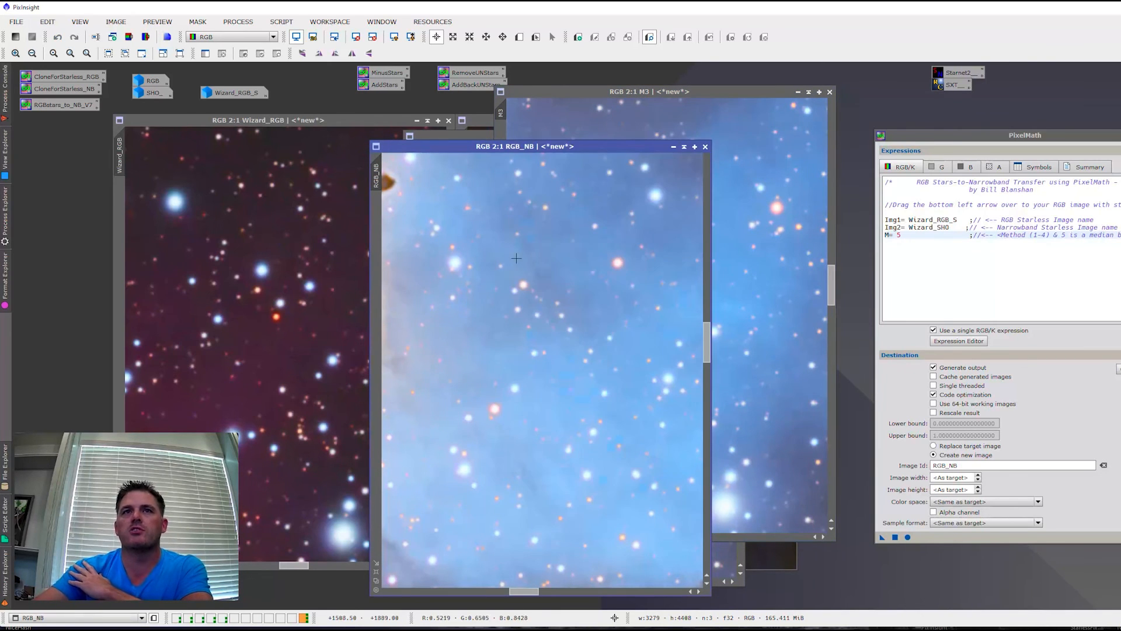
pyautogui.scroll(-1, 543, 262)
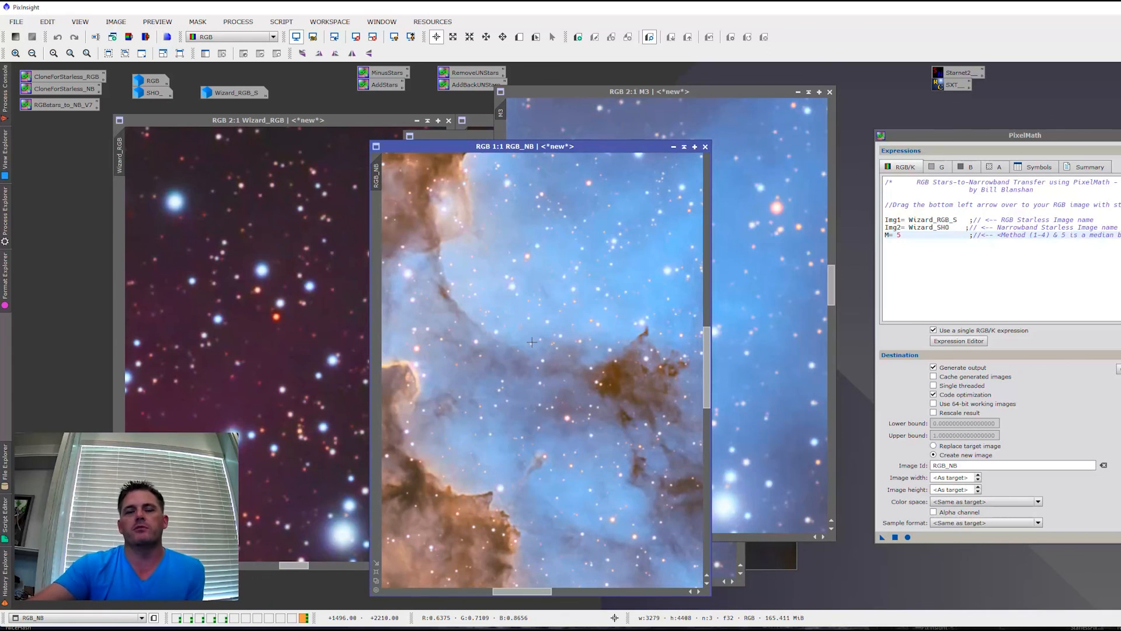
pyautogui.scroll(1, 649, 229)
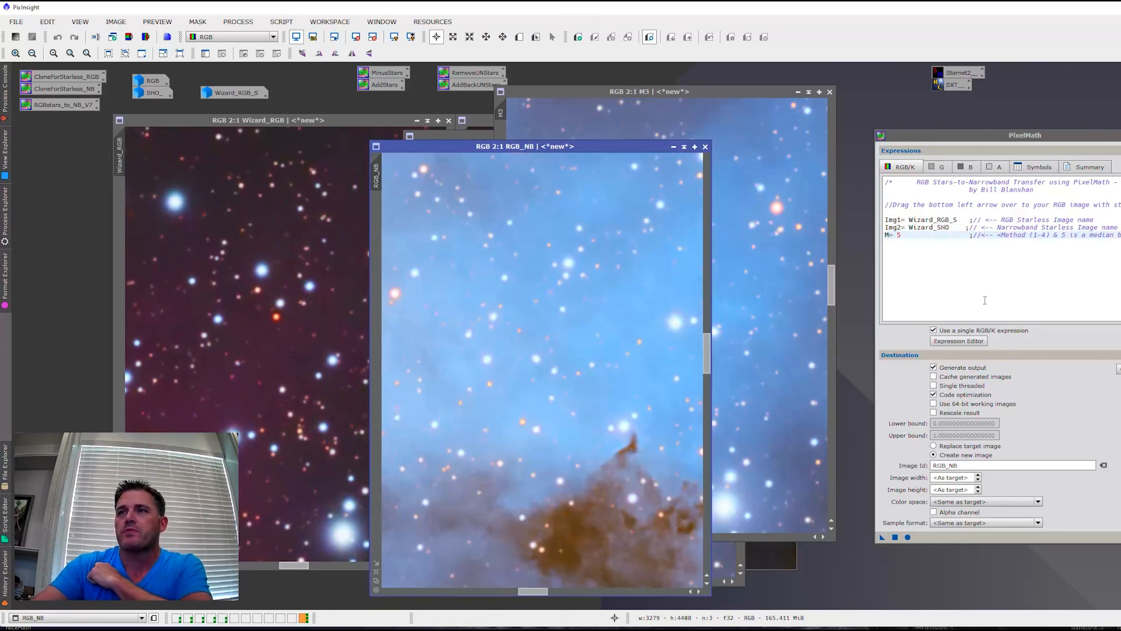
# - Remove the mean() wrapper from the E28 blend expression so it reads med($T,E24,E25,E26,E27)
pyautogui.scroll(-10, 974, 283)
pyautogui.scroll(3, 953, 257)
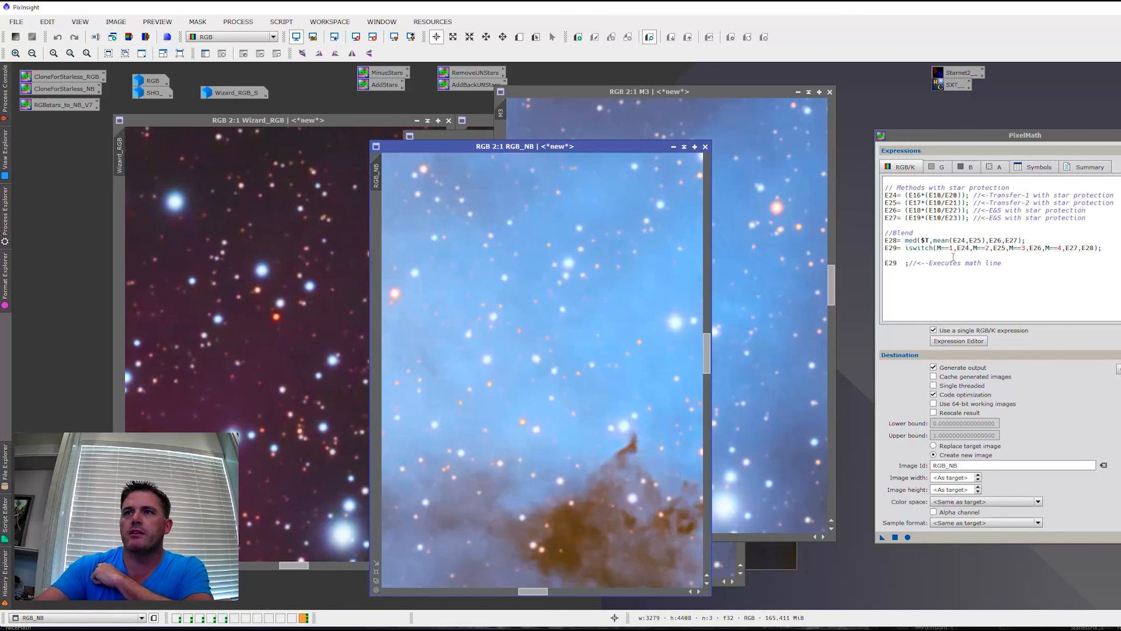
pyautogui.moveTo(934, 240); pyautogui.dragTo(954, 241)
pyautogui.press('Delete')
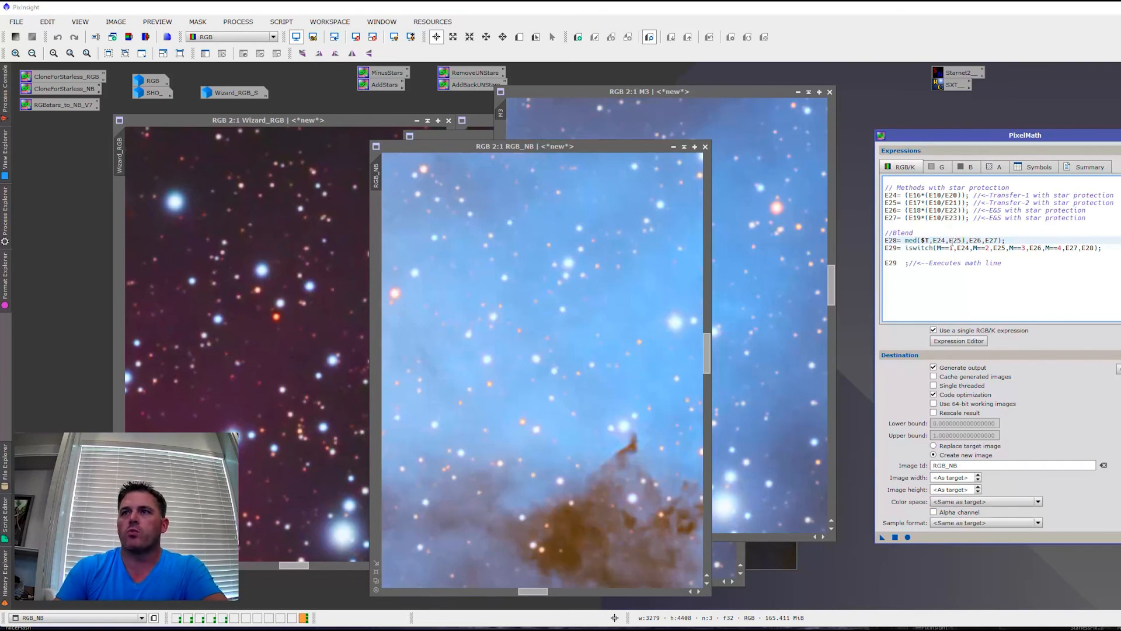
pyautogui.press('Delete')
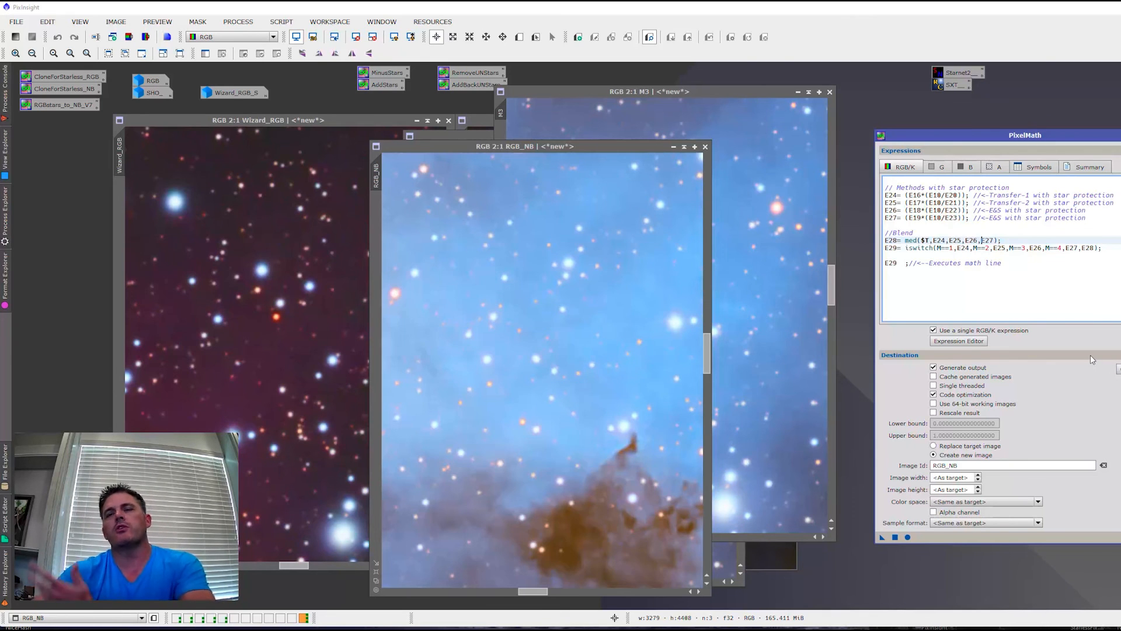
pyautogui.click(946, 263)
pyautogui.click(958, 247)
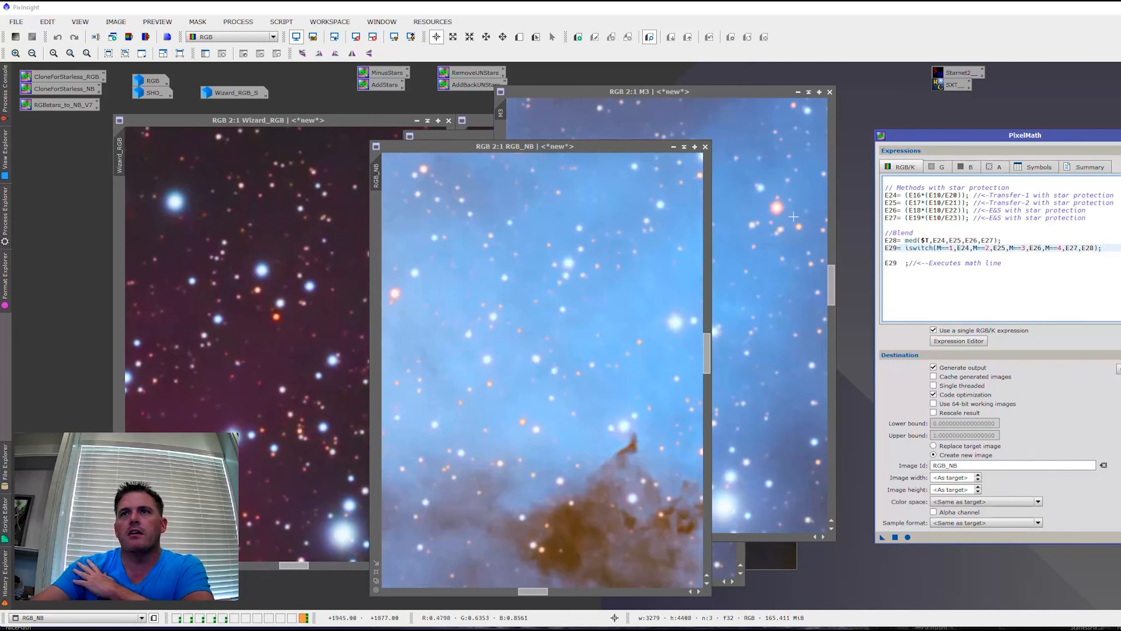
# - Compare the stars in M3, M4 and RGB_NB, and view the whole RGB_NB image at 1:5
pyautogui.click(803, 216)
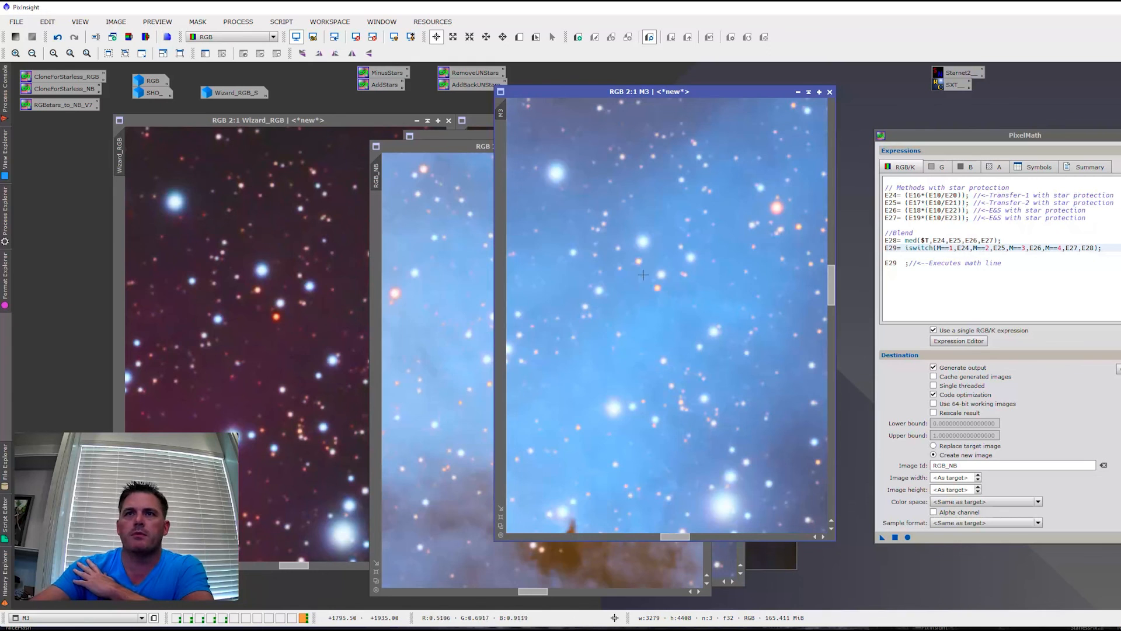
pyautogui.click(450, 137)
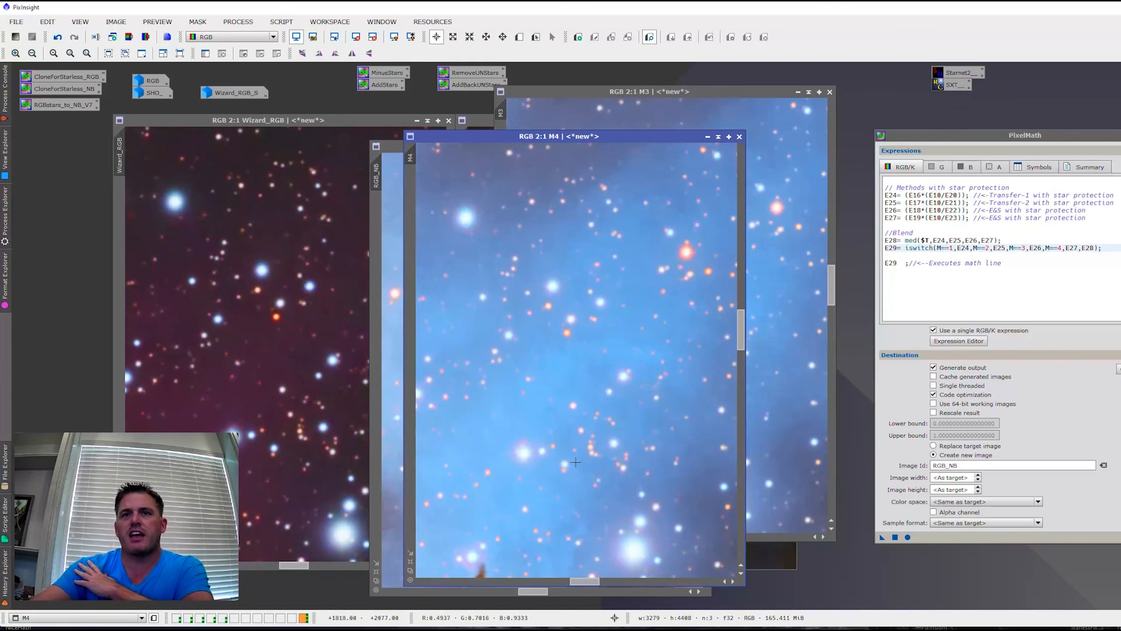
pyautogui.click(390, 147)
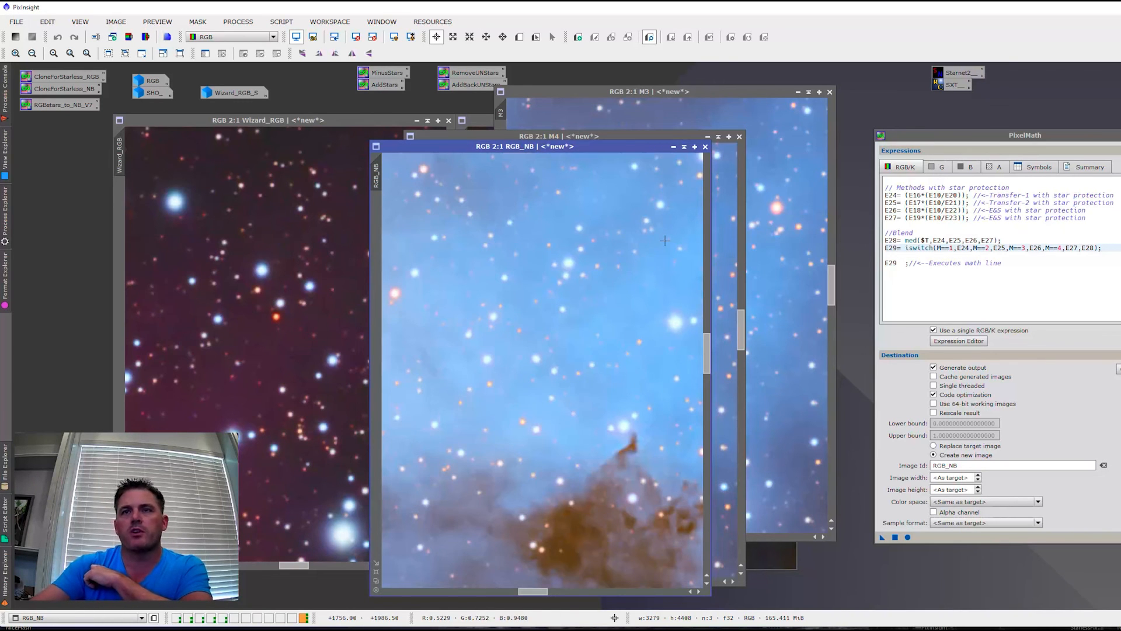
pyautogui.scroll(-7, 632, 248)
pyautogui.scroll(1, 666, 179)
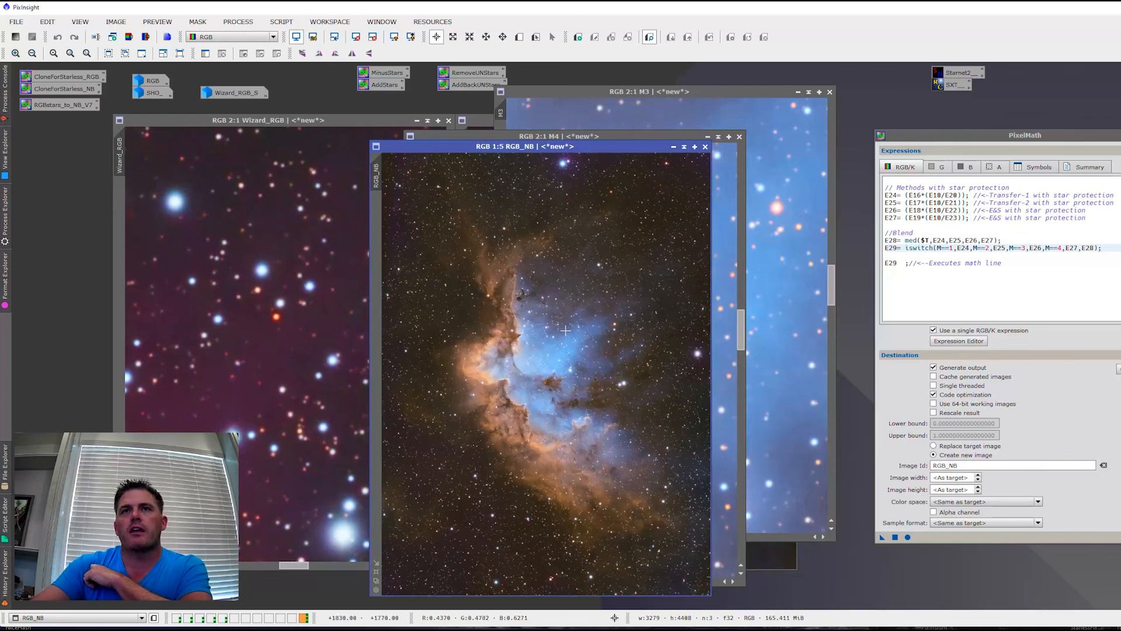
# - Close the RGB_NB and M4 images and show the whole M3 image at 1:5
pyautogui.click(704, 147)
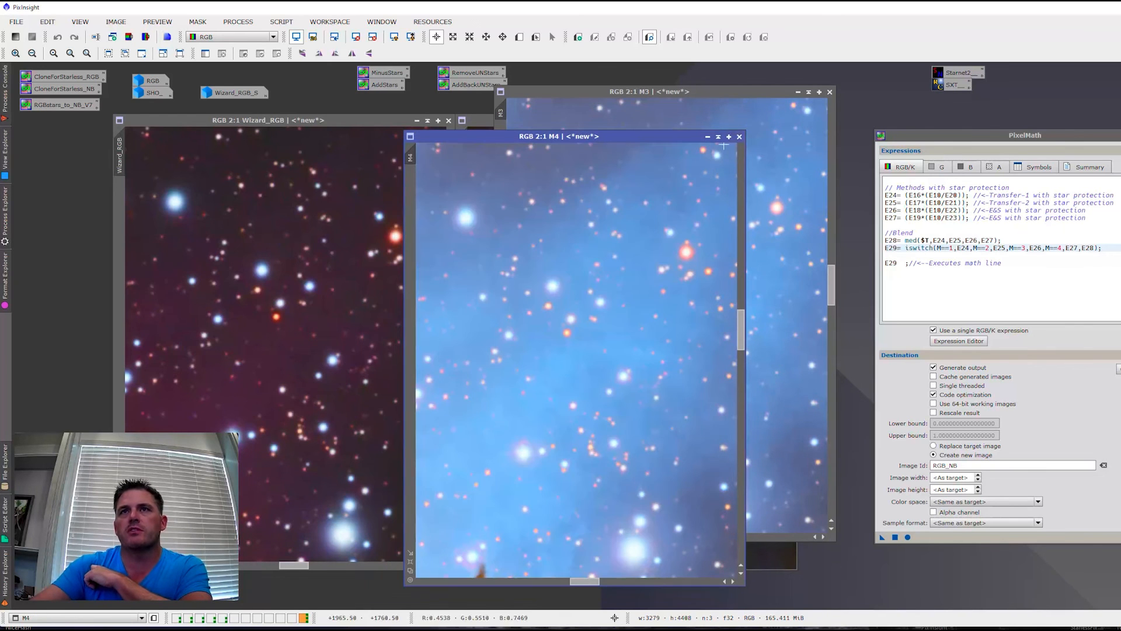
pyautogui.click(740, 138)
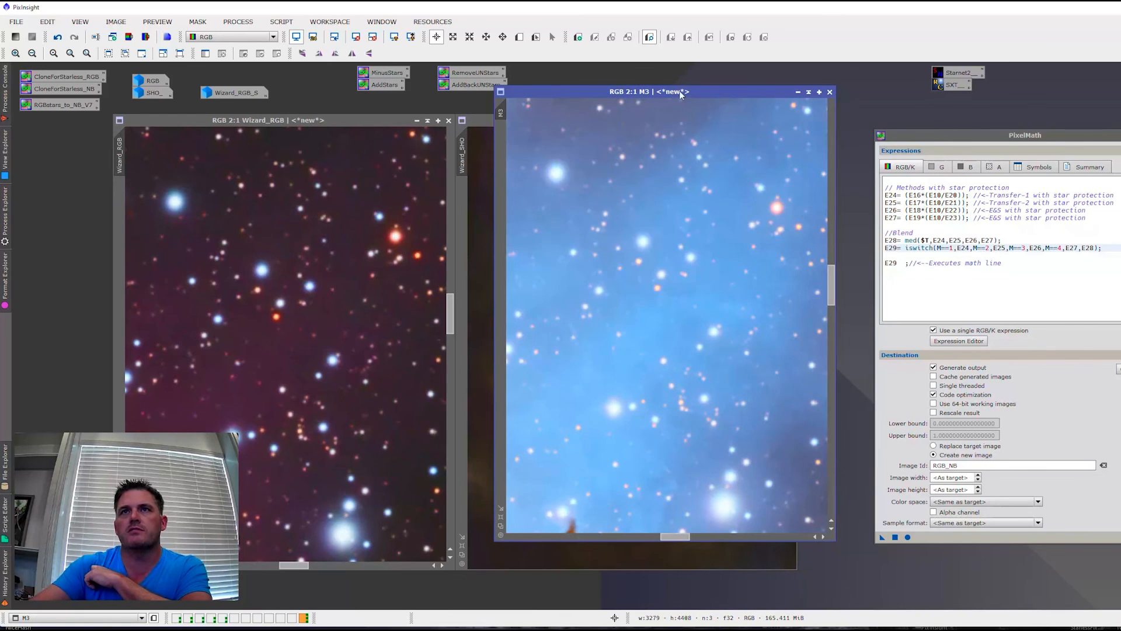
pyautogui.click(679, 90)
pyautogui.scroll(-1, 648, 317)
pyautogui.scroll(-4, 648, 317)
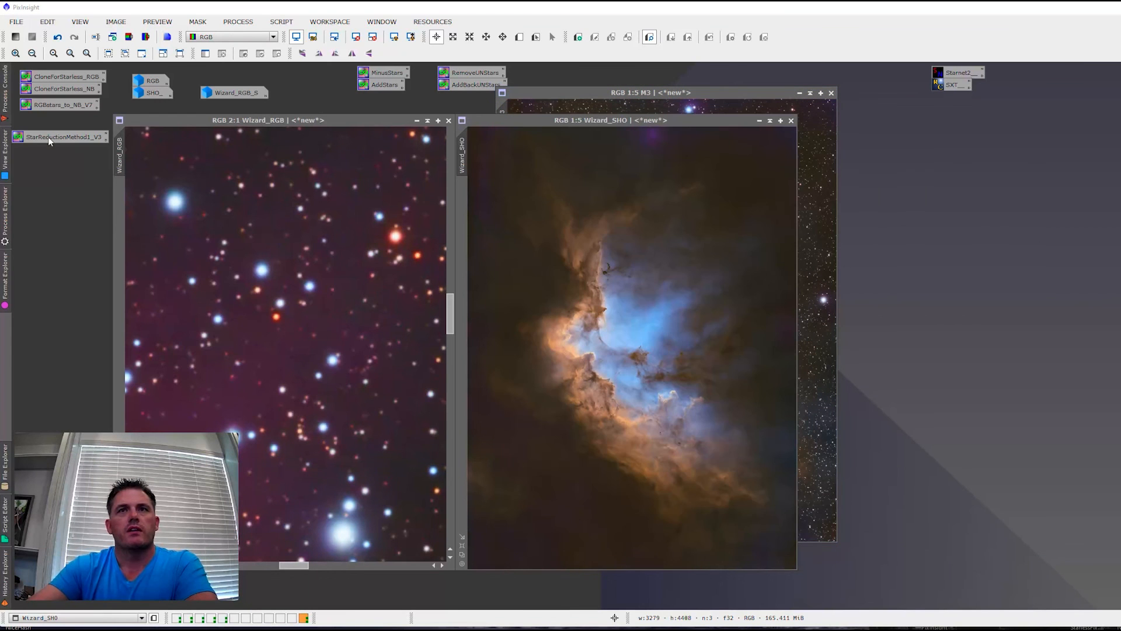
# - Open the StarReductionMethod1_V3 process and arrange its PixelMath window beside the M3 image
pyautogui.click(639, 90)
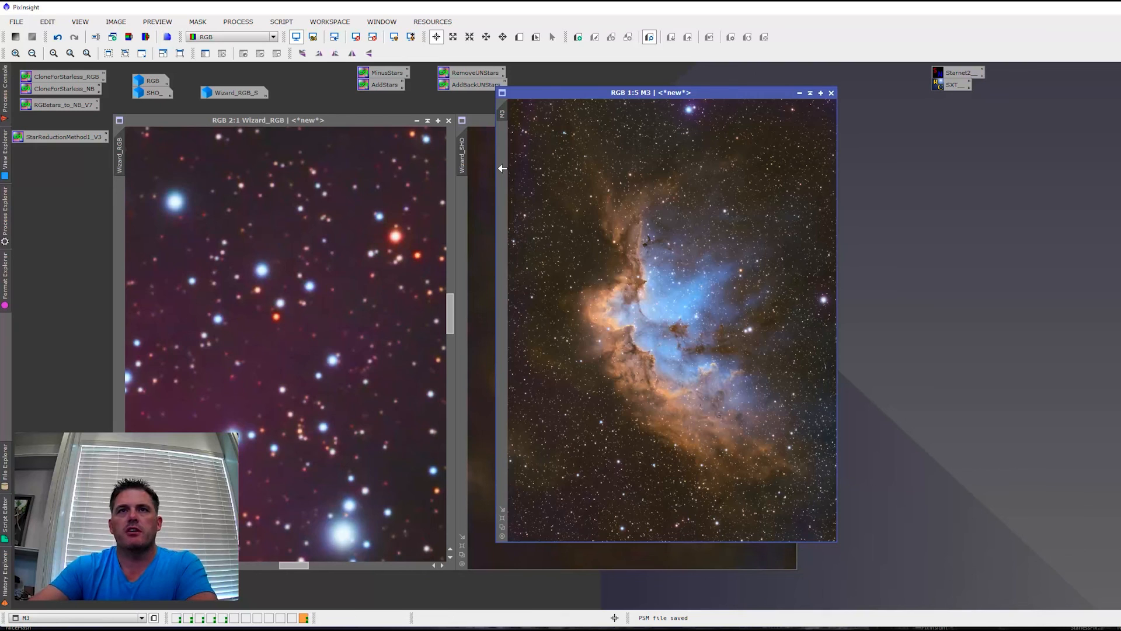
pyautogui.click(481, 173)
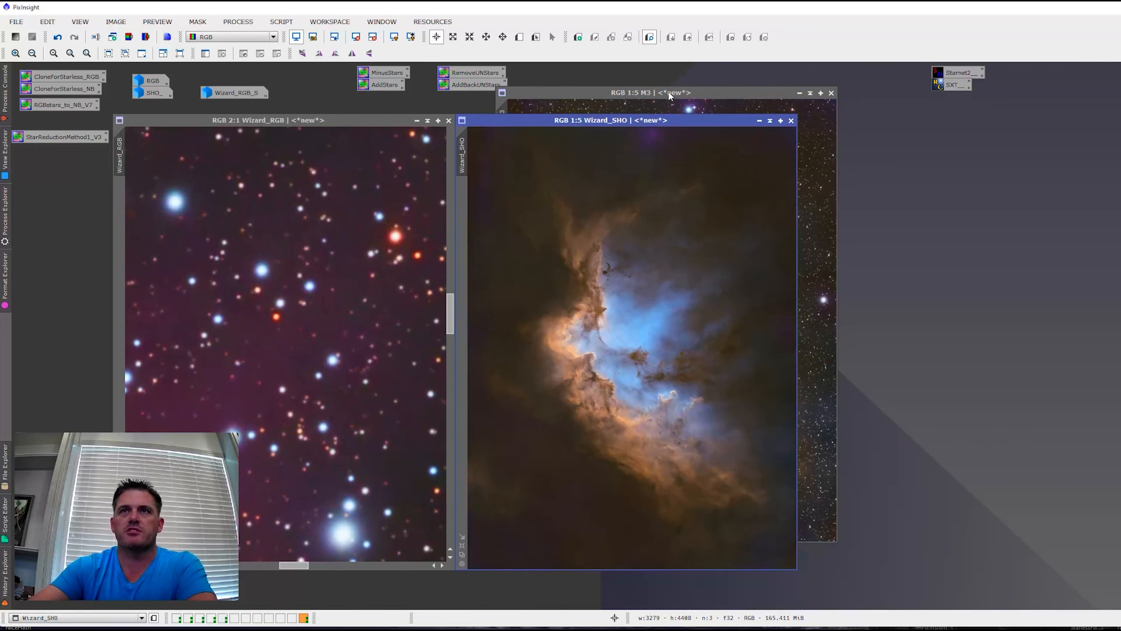
pyautogui.click(668, 93)
pyautogui.doubleClick(61, 138)
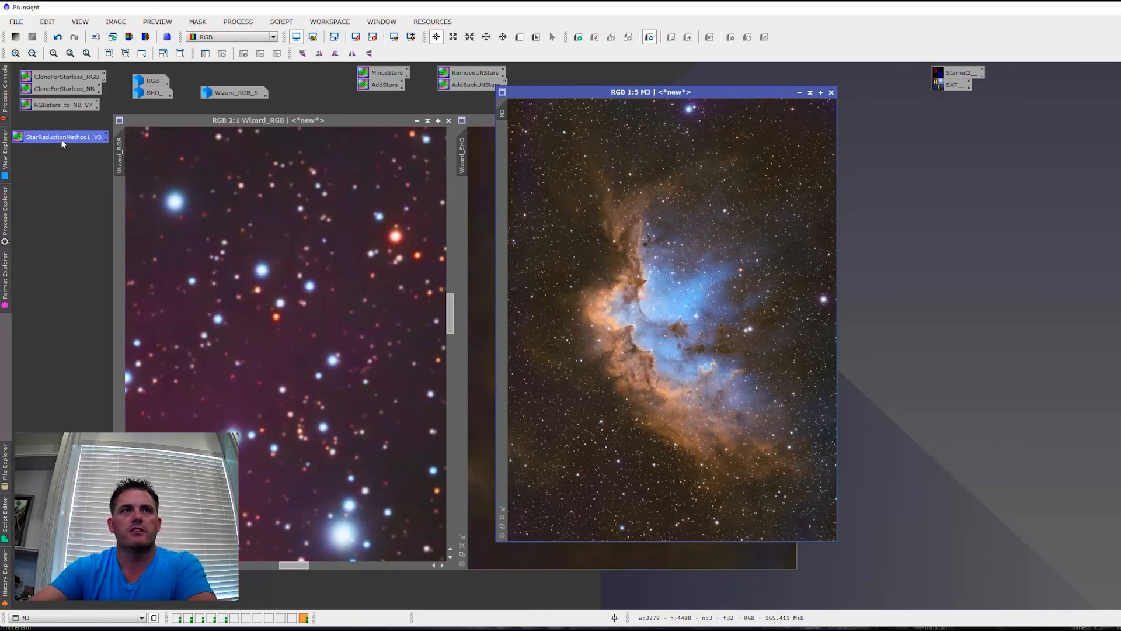
pyautogui.moveTo(1047, 140); pyautogui.dragTo(994, 117)
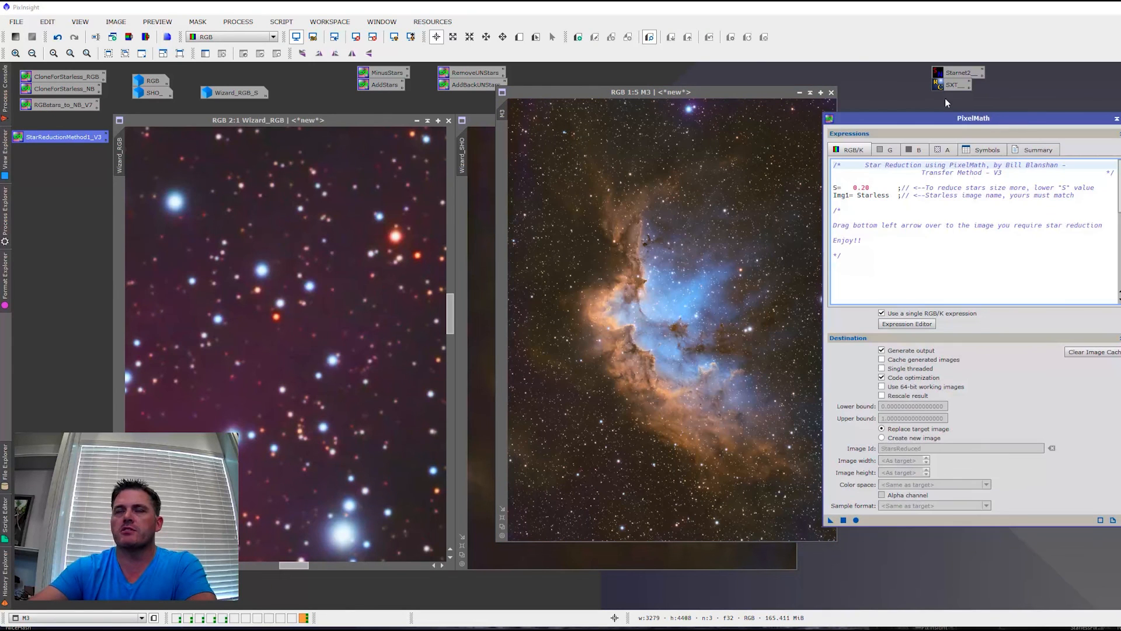
pyautogui.moveTo(727, 88); pyautogui.dragTo(644, 88)
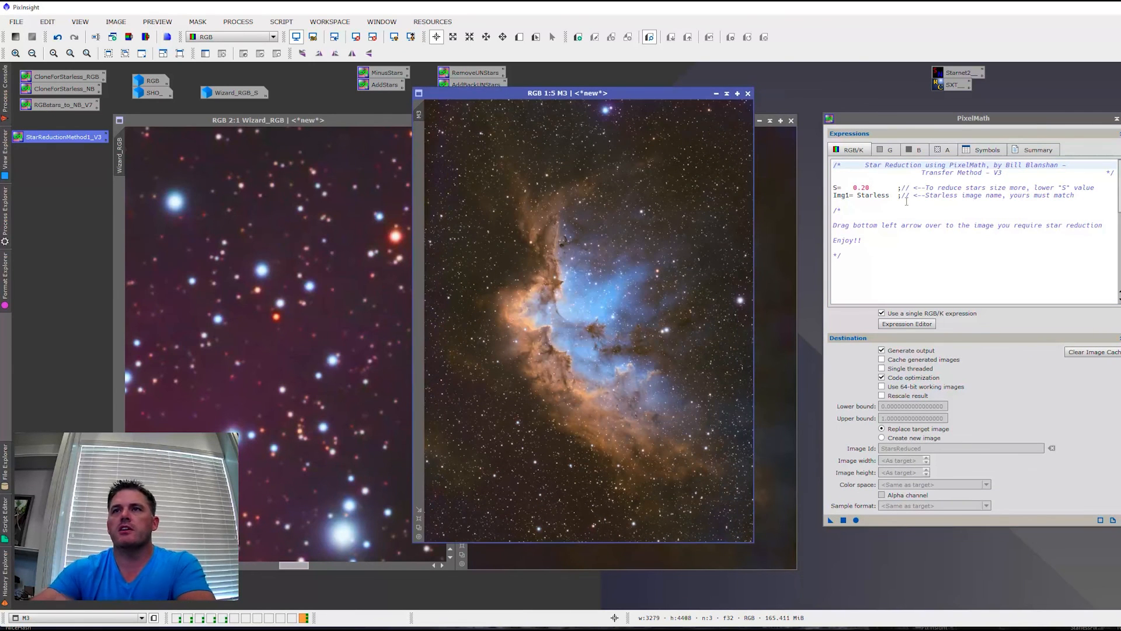
# - Set Img1 in the star reduction expression to Wizard_SHO and apply PixelMath to M3 with S at 0.20
pyautogui.click(772, 199)
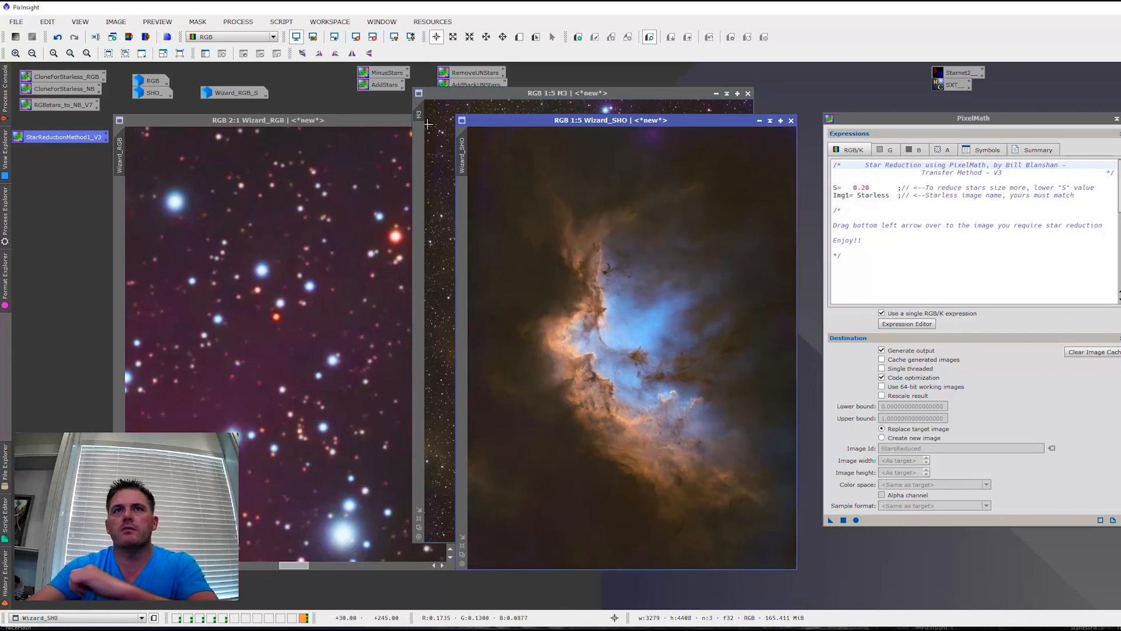
pyautogui.doubleClick(462, 150)
pyautogui.hotkey('ctrl', 'c')
pyautogui.write('Starless')
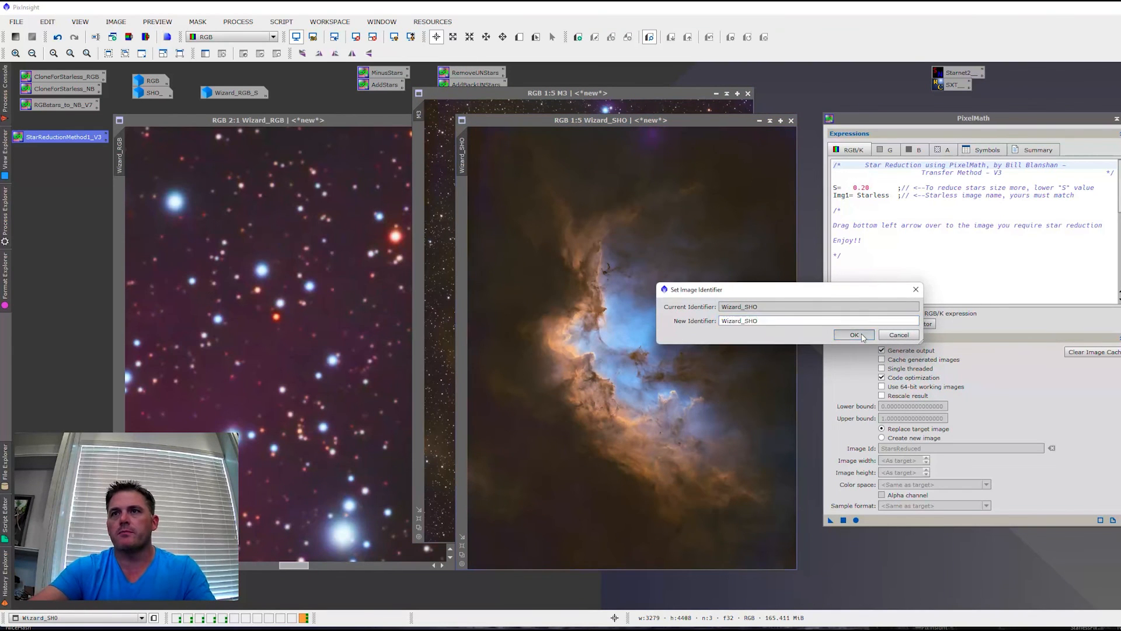
pyautogui.click(866, 333)
pyautogui.doubleClick(875, 195)
pyautogui.hotkey('ctrl', 'v')
pyautogui.click(879, 211)
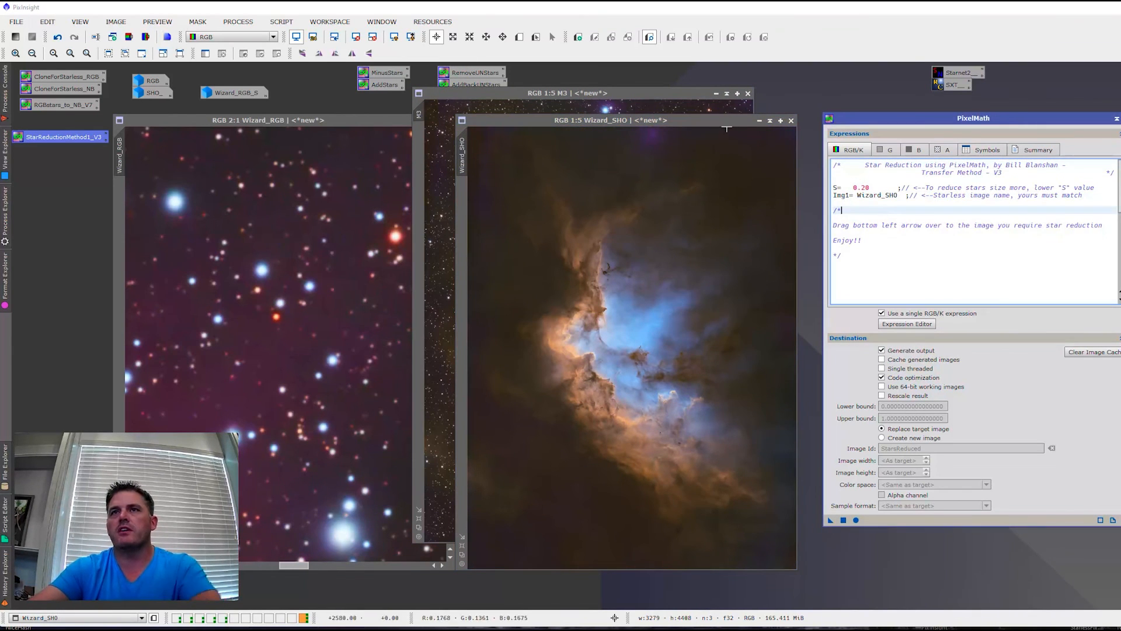
pyautogui.click(643, 93)
pyautogui.moveTo(831, 520); pyautogui.dragTo(634, 462)
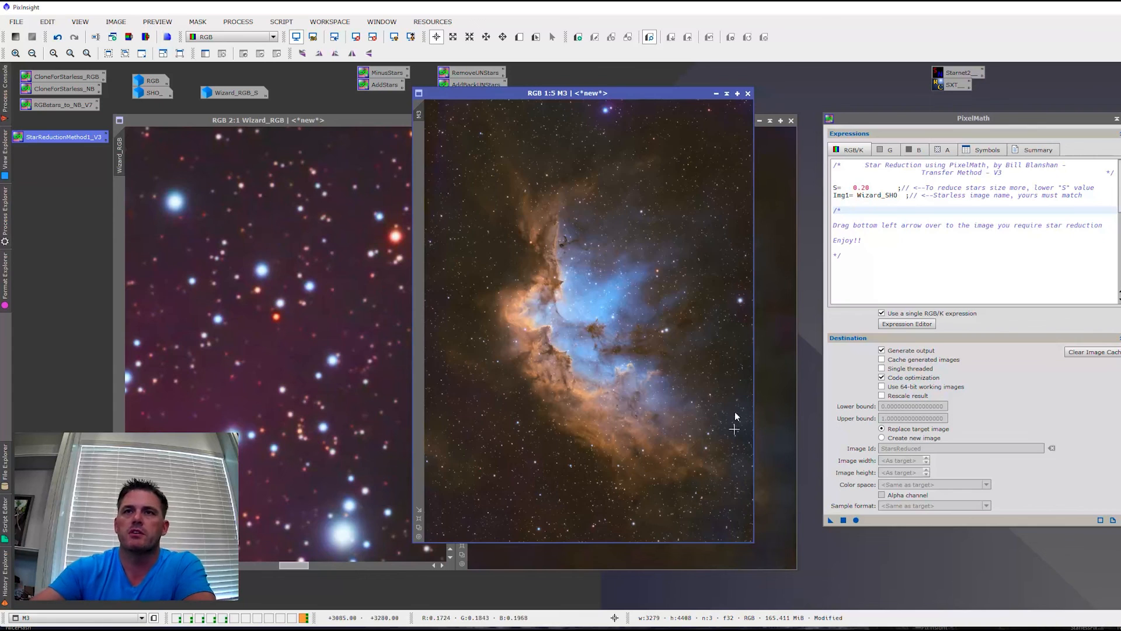
# - Examine the reduced stars in M3 up to 2:1 across the dark background, blue core and pillars, and return to the 1:5 view
pyautogui.scroll(5, 739, 295)
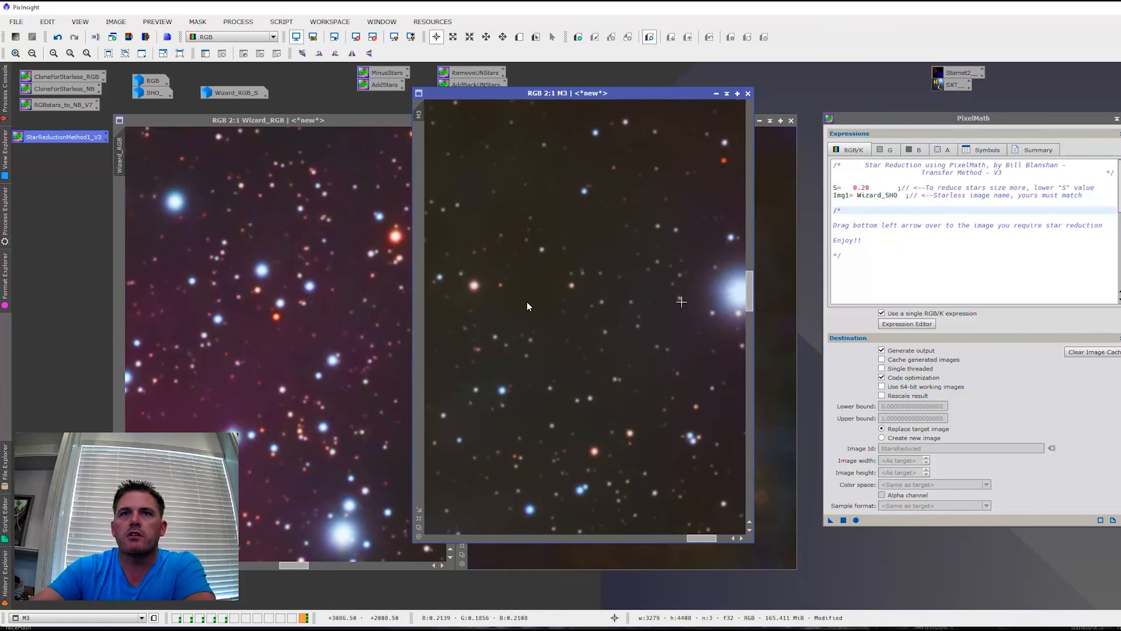
pyautogui.scroll(-4, 664, 387)
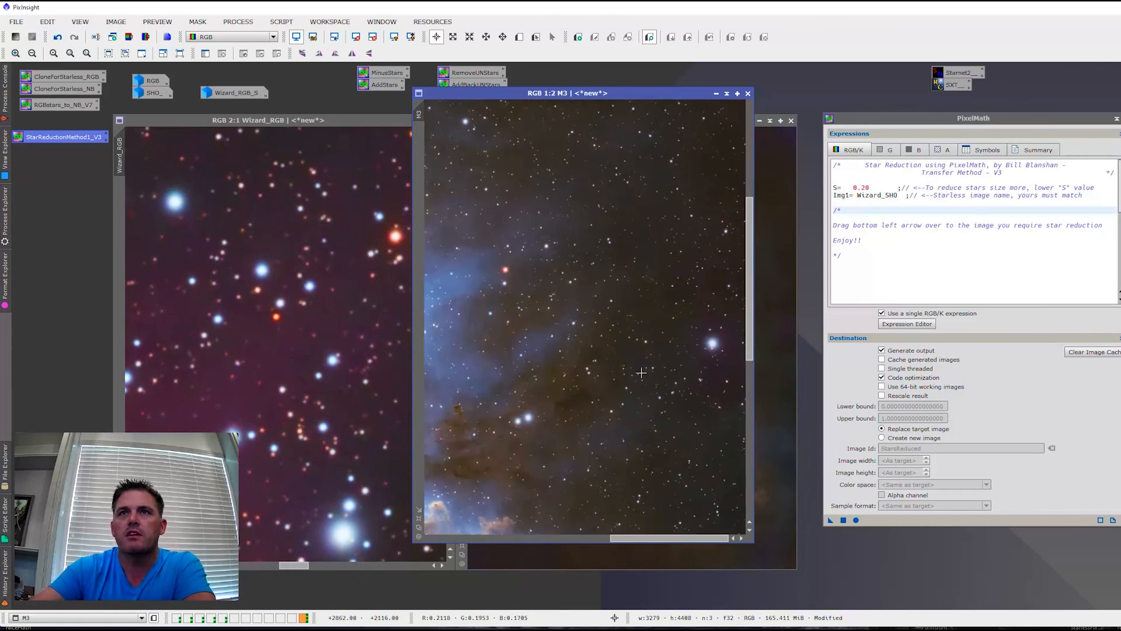
pyautogui.scroll(3, 705, 316)
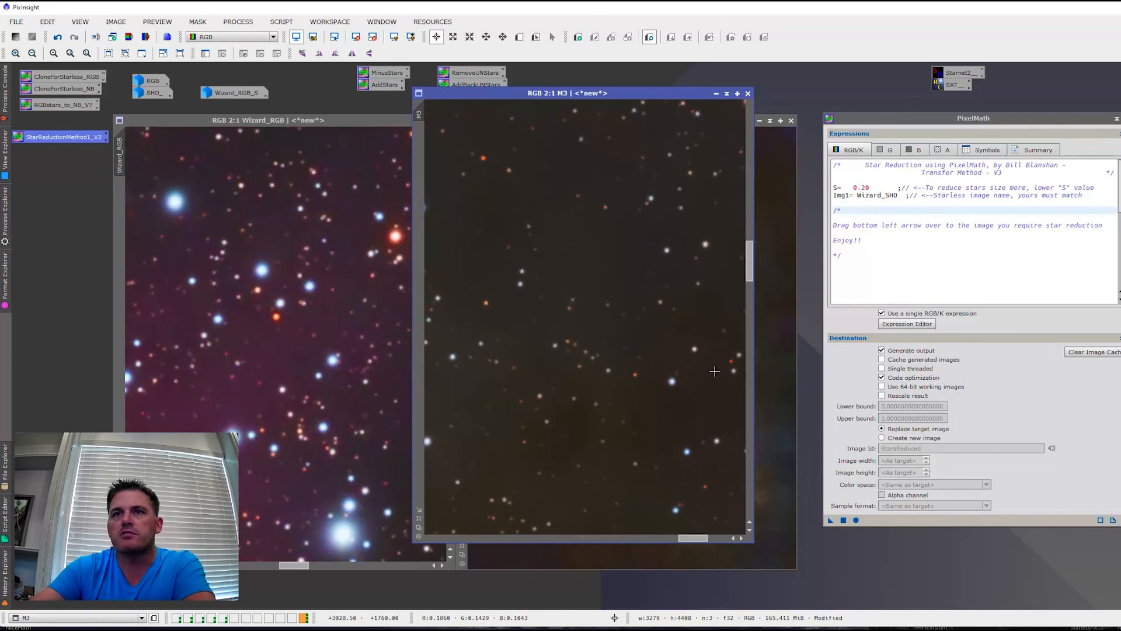
pyautogui.scroll(-2, 613, 330)
pyautogui.scroll(-2, 601, 357)
pyautogui.scroll(5, 630, 171)
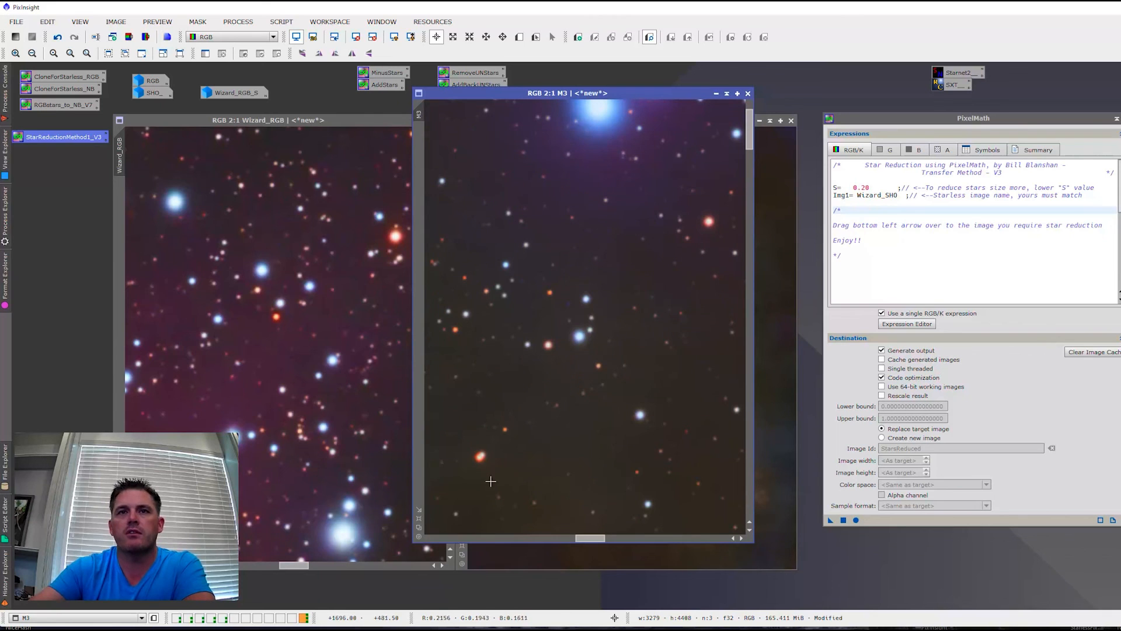
pyautogui.scroll(-3, 598, 145)
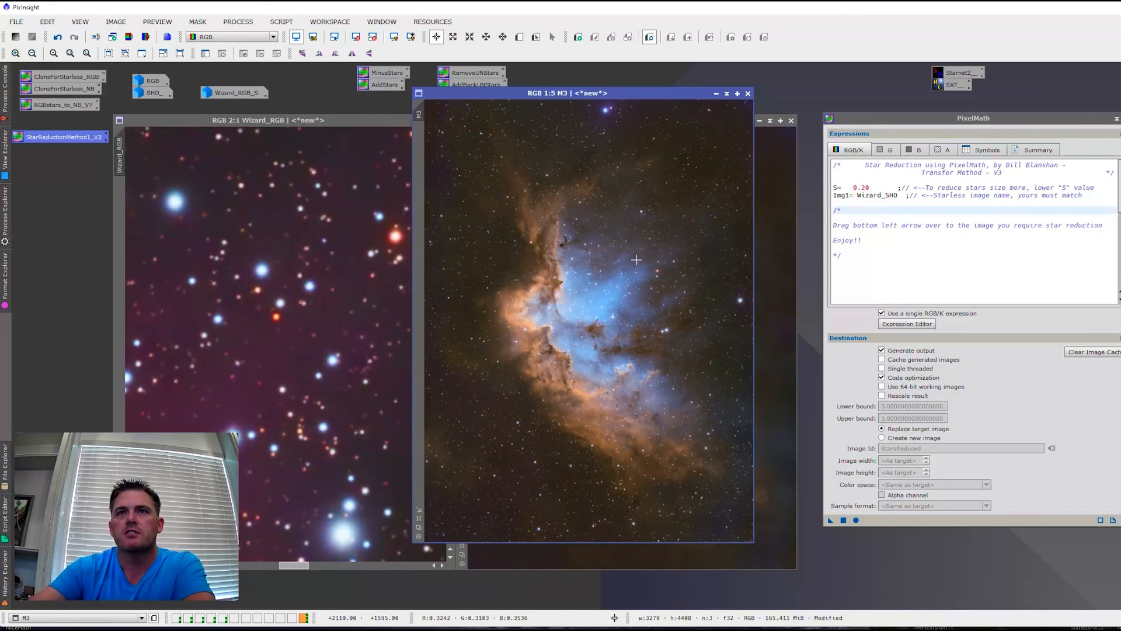
pyautogui.scroll(2, 584, 285)
pyautogui.scroll(1, 584, 285)
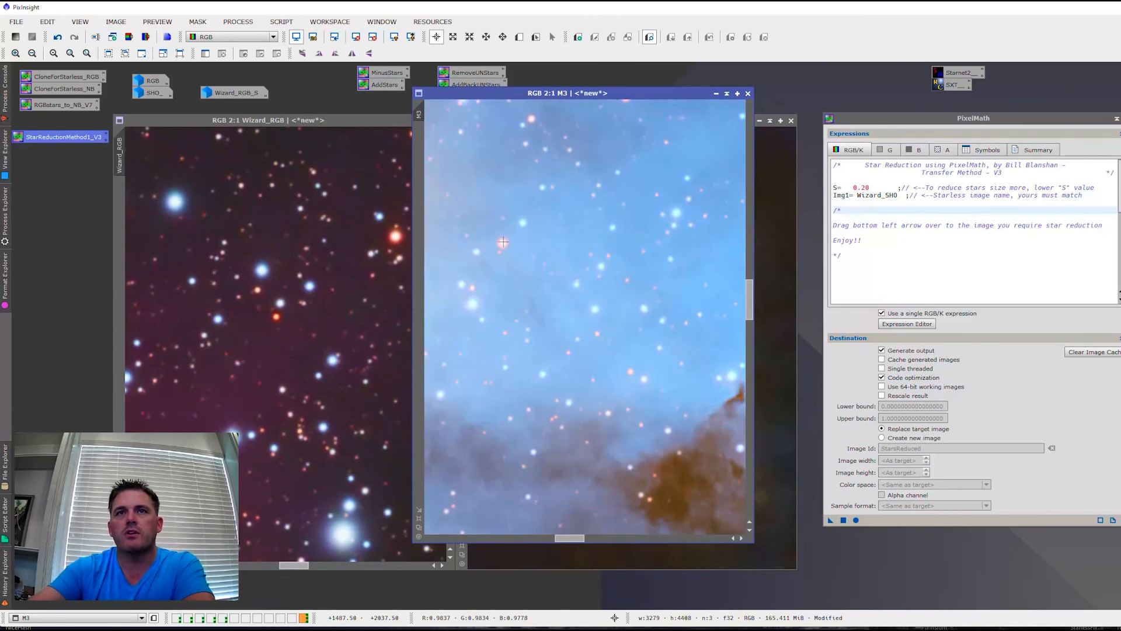
pyautogui.scroll(-2, 671, 359)
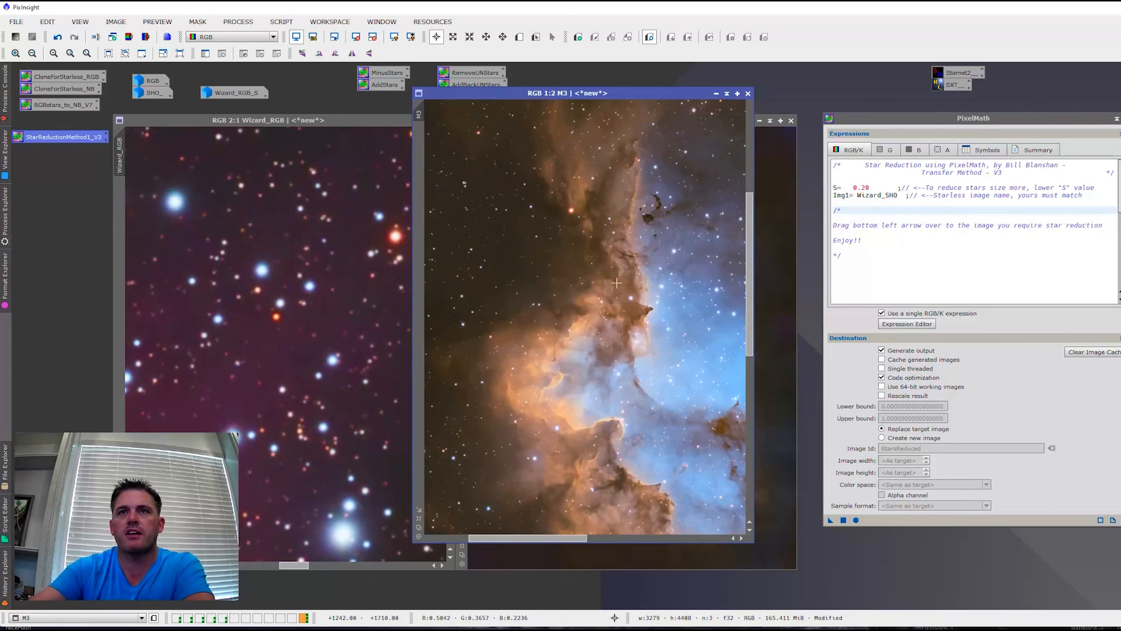
pyautogui.scroll(1, 608, 277)
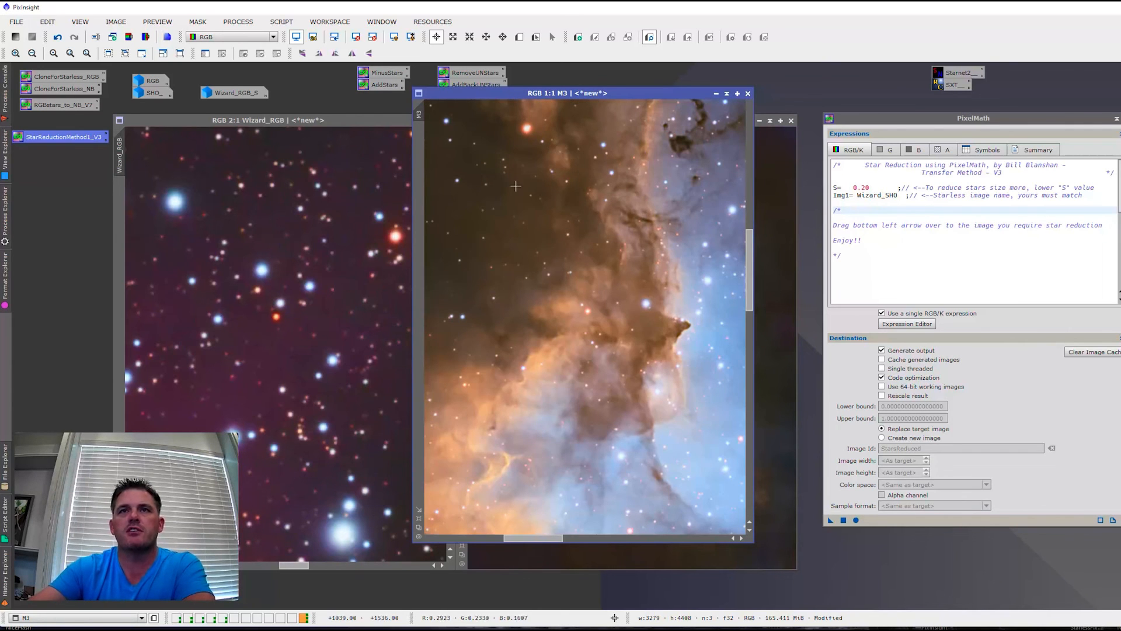
pyautogui.scroll(-4, 471, 132)
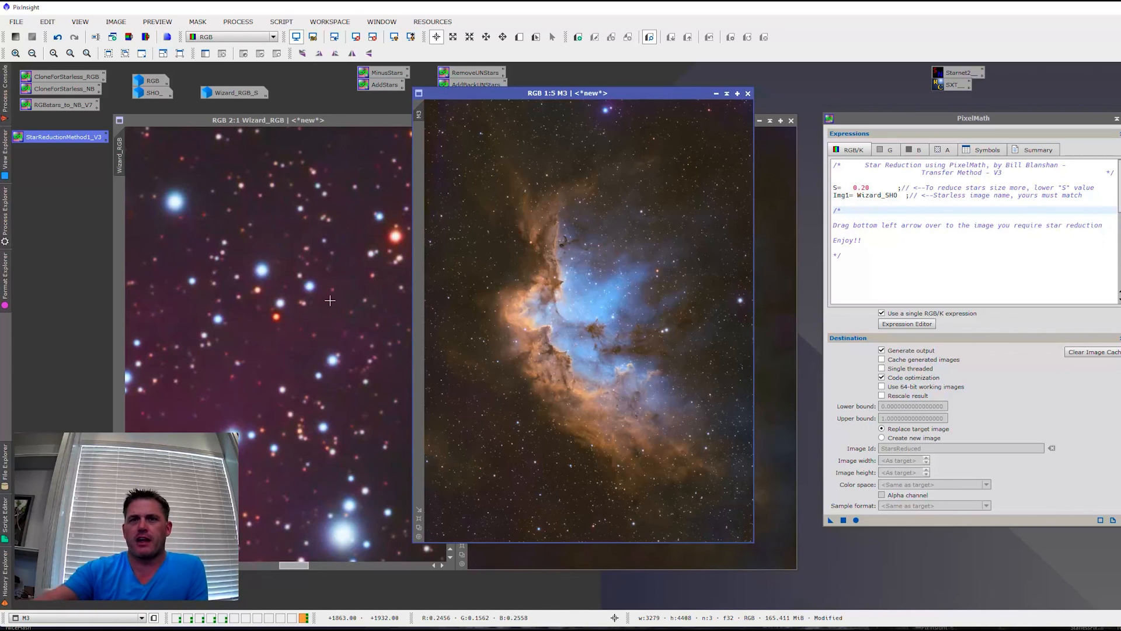
# - Reposition the PixelMath window so it is fully visible, and bring Wizard_RGB to the front
pyautogui.moveTo(923, 115); pyautogui.dragTo(893, 131)
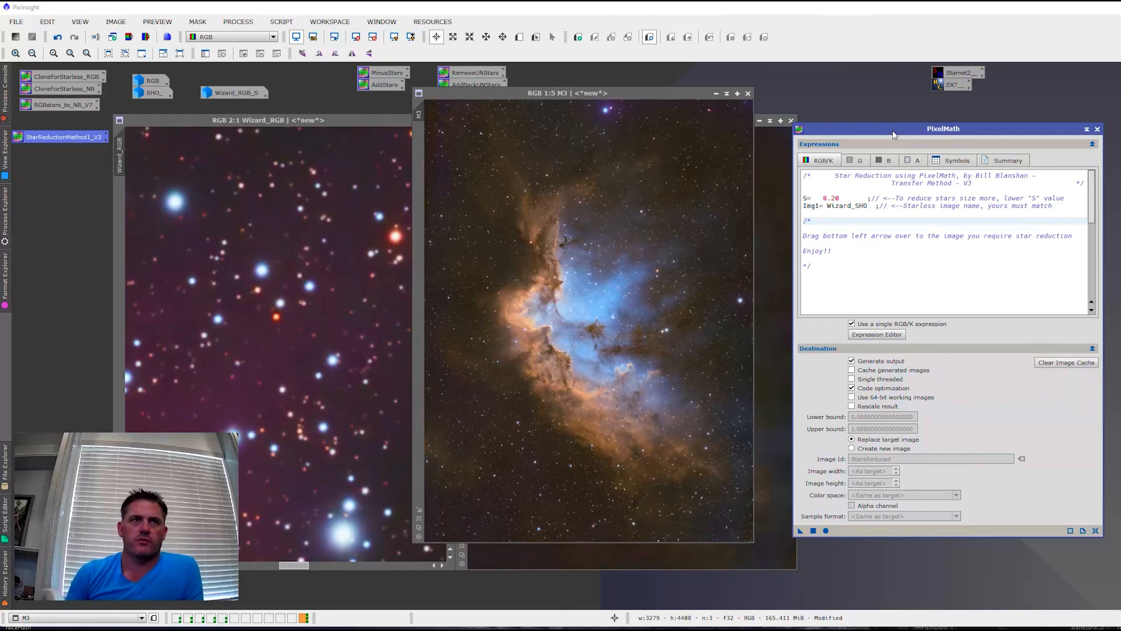
pyautogui.click(362, 247)
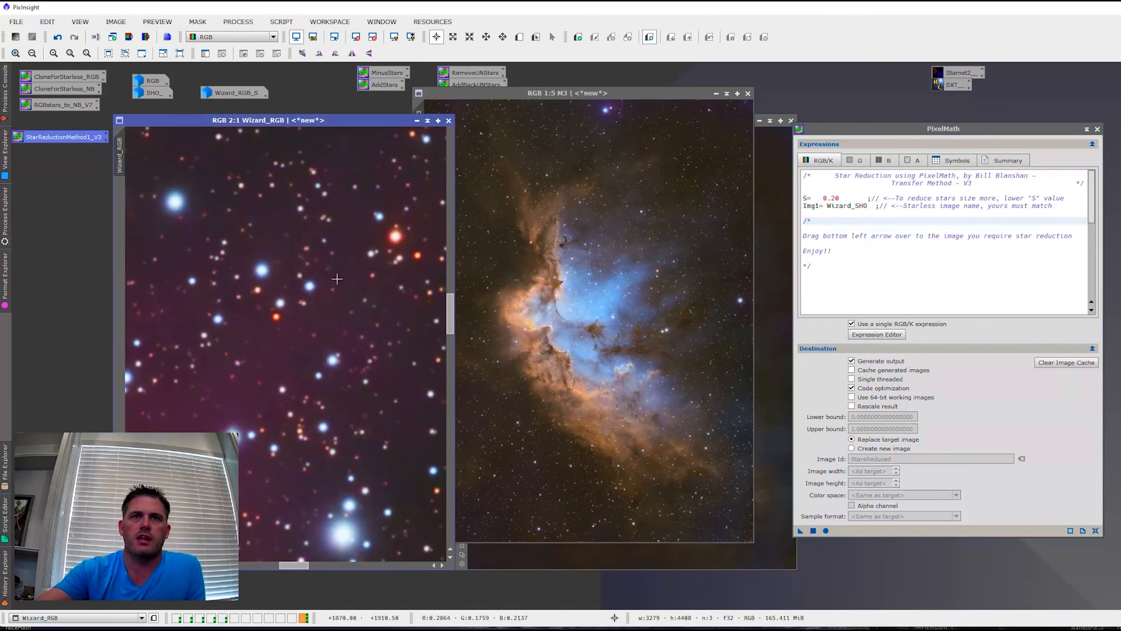
# - Return Wizard_RGB to the 1:5 view and bring M3 to the front to compare the two images
pyautogui.scroll(-5, 362, 246)
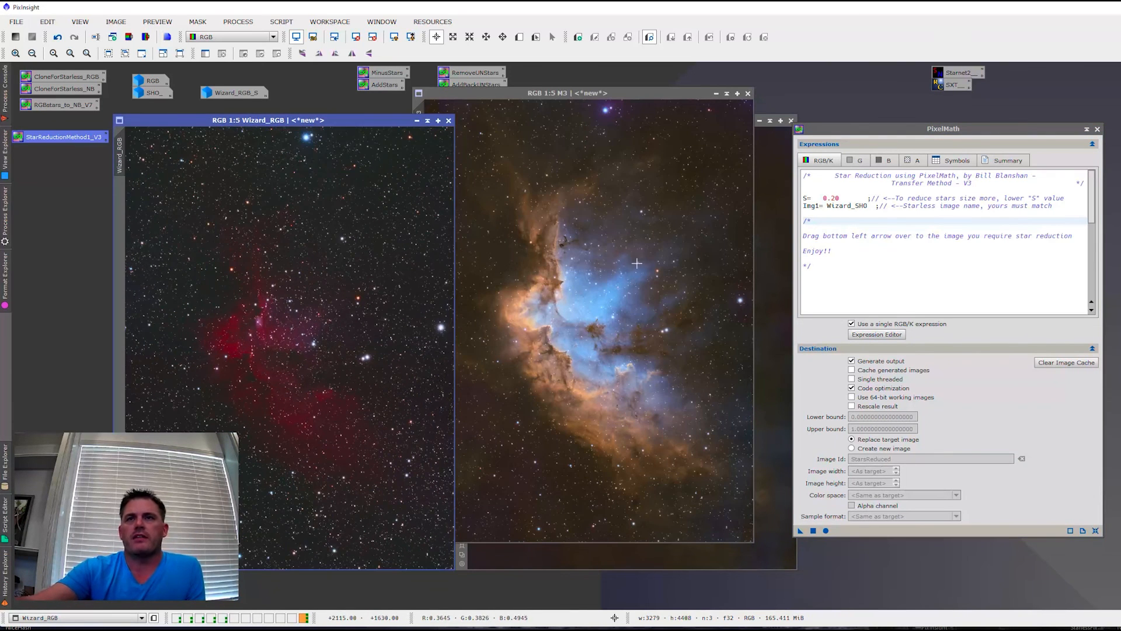
pyautogui.click(633, 273)
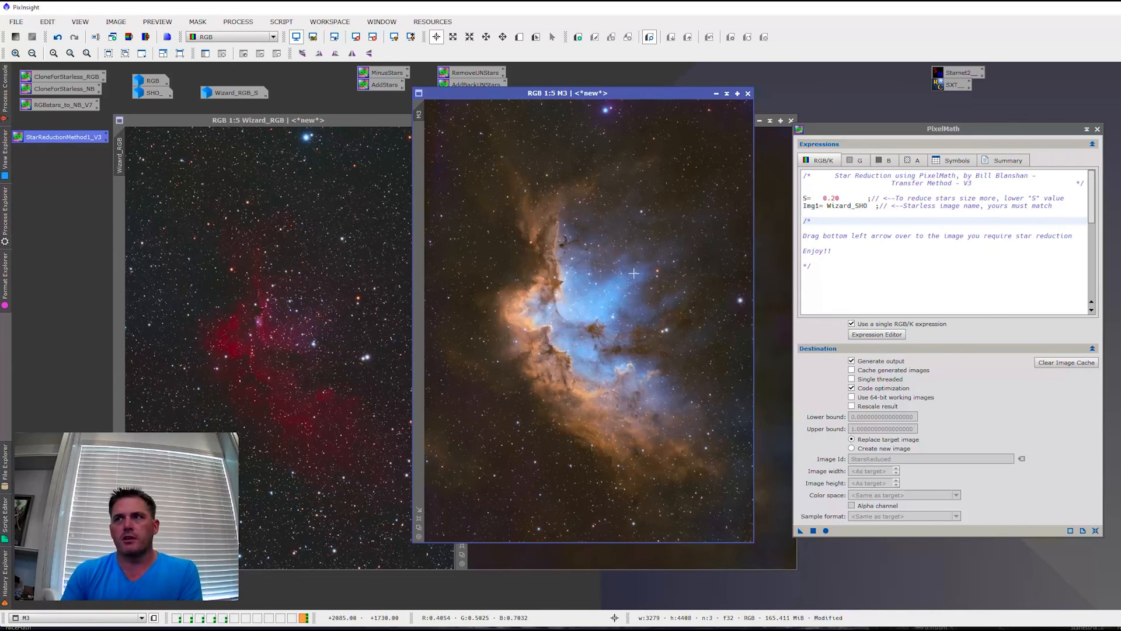
pyautogui.scroll(-8, 1000, 255)
pyautogui.scroll(7, 968, 253)
# - Open the RGBstars_to_NB_V7 process and examine its equations, transfer methods, luminance masks and star protection expressions
pyautogui.doubleClick(64, 105)
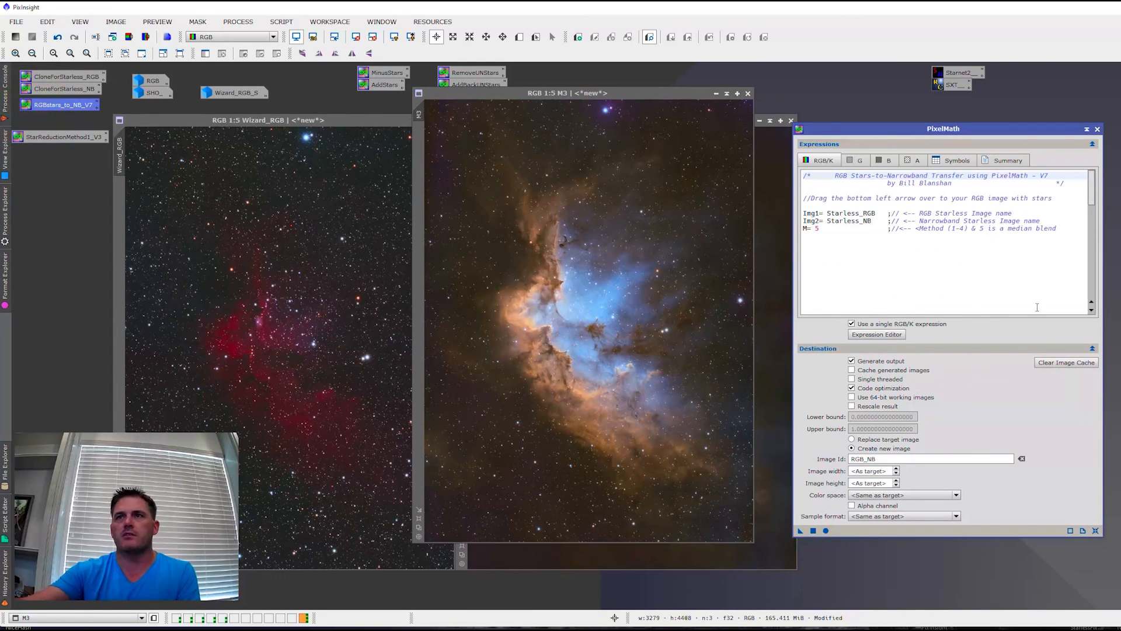
pyautogui.scroll(-4, 955, 252)
pyautogui.scroll(1, 954, 255)
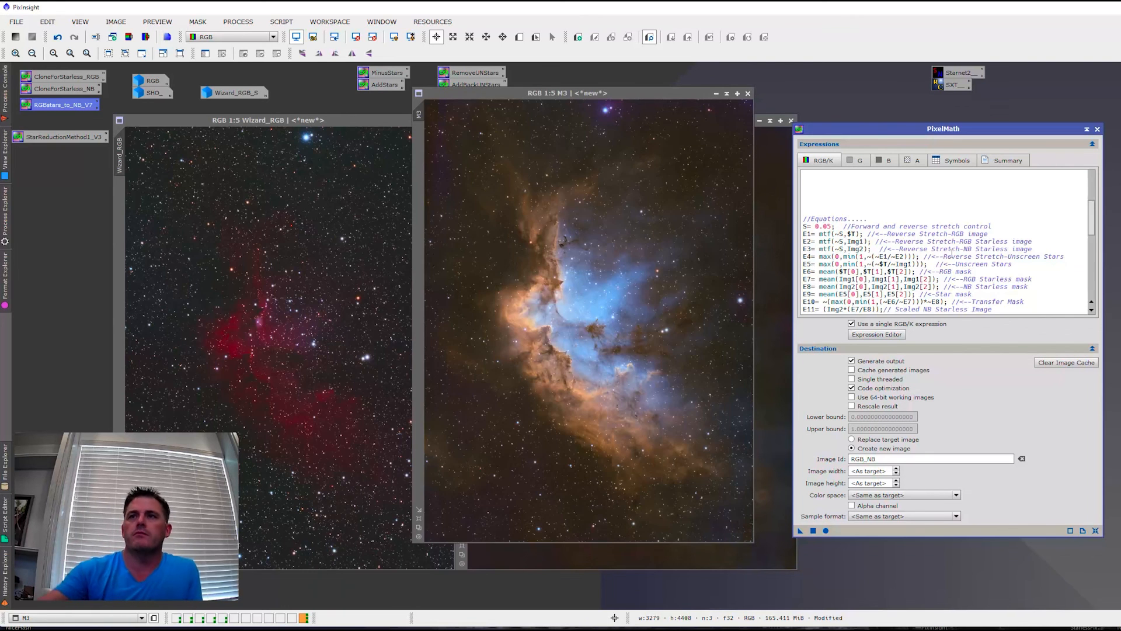
pyautogui.scroll(-5, 909, 231)
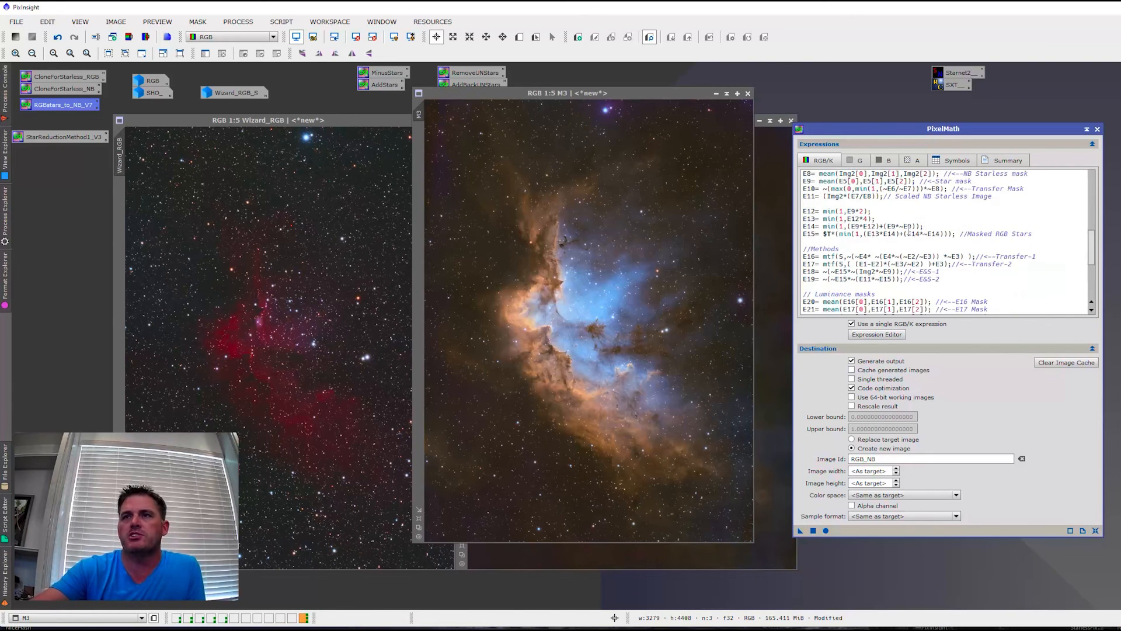
pyautogui.scroll(-2, 914, 244)
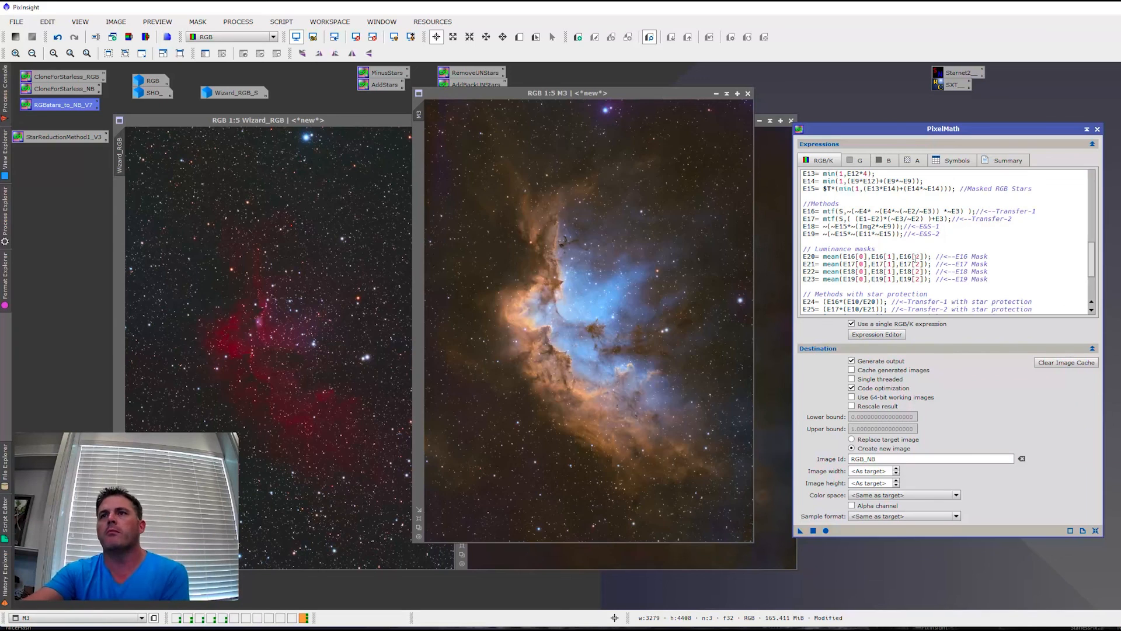